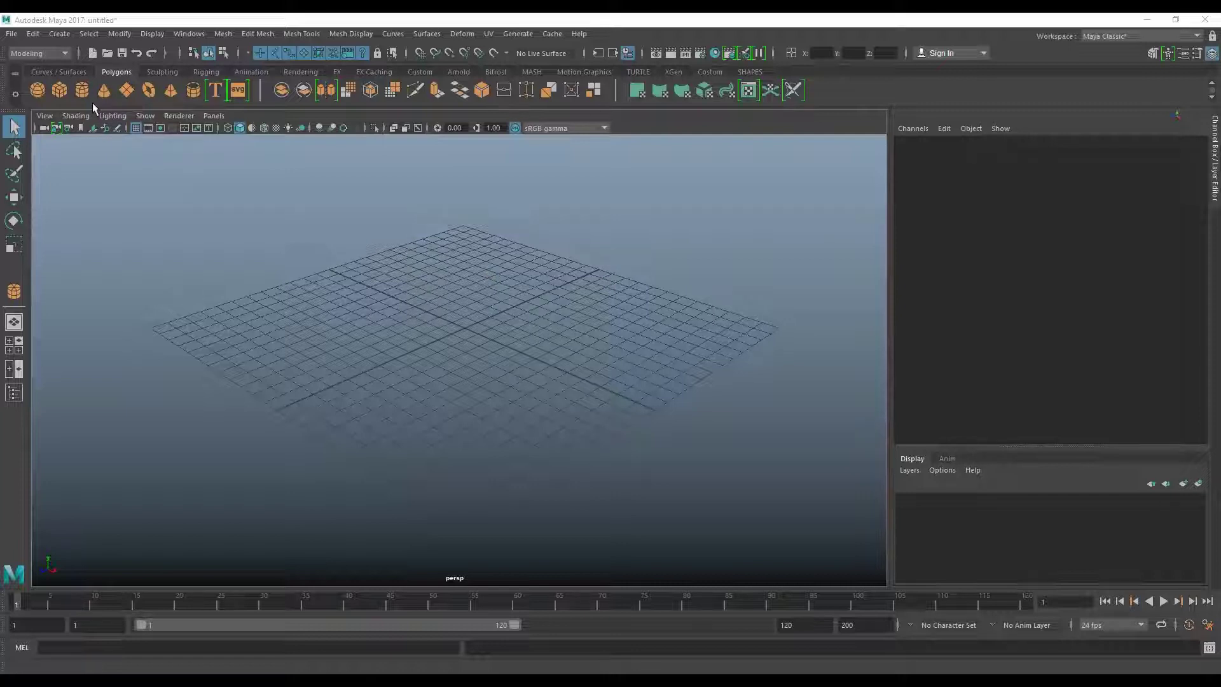
# - Turn on interactive creation and draw a flat 10.317 x 2.18 x 8.537 box on the grid
pyautogui.click(63, 94)
pyautogui.click(468, 329)
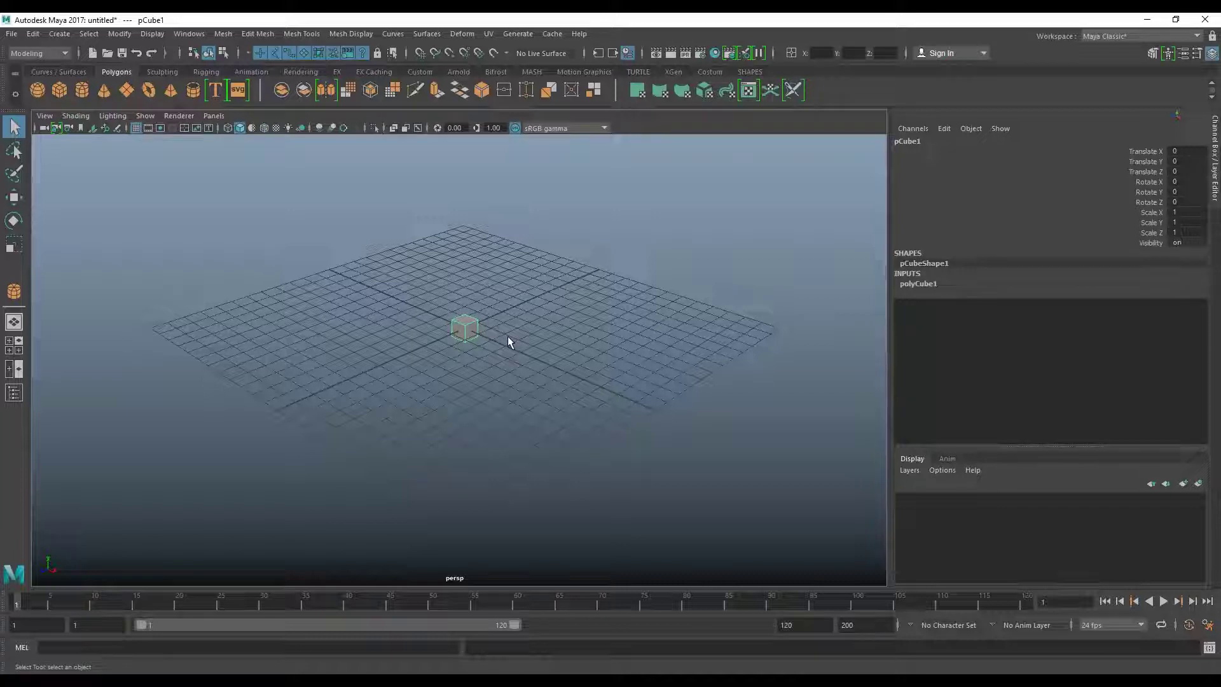
pyautogui.press('Delete')
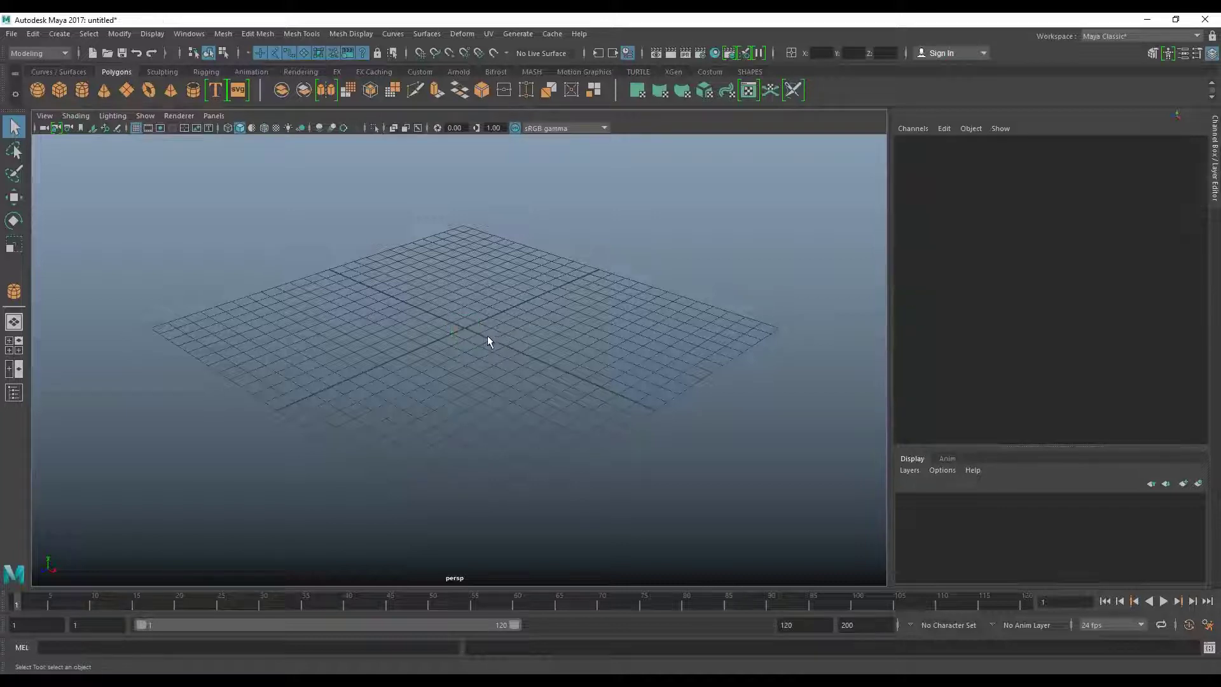
pyautogui.click(59, 34)
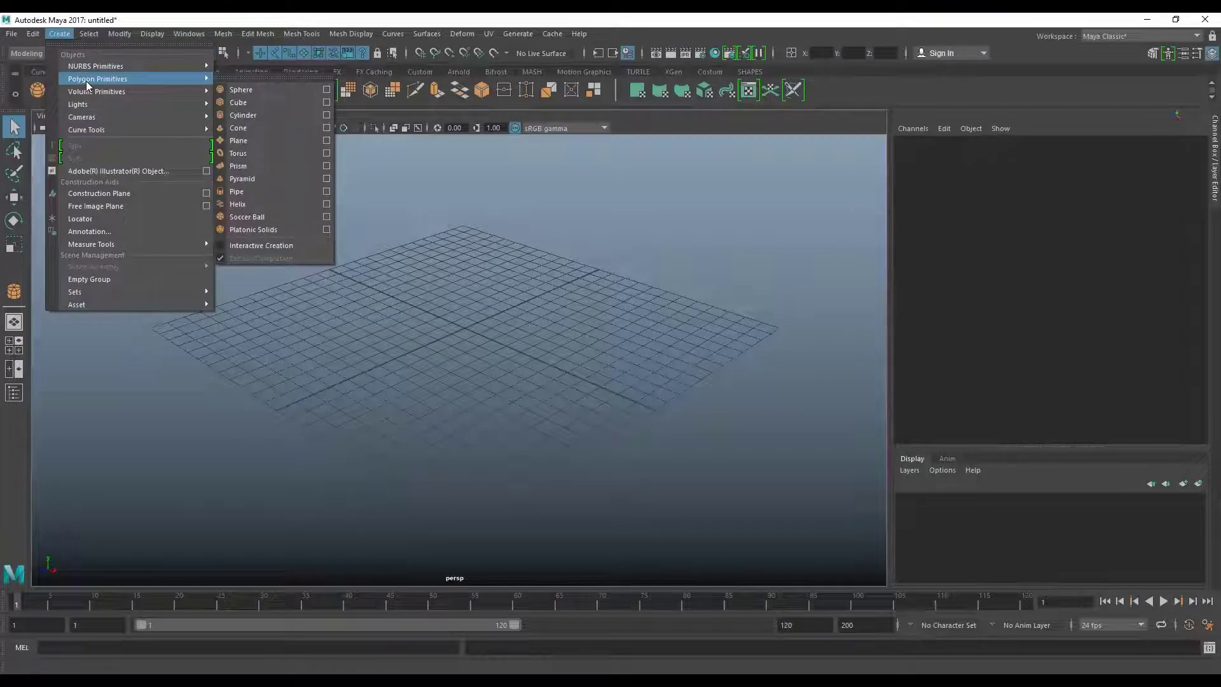
pyautogui.moveTo(97, 79)
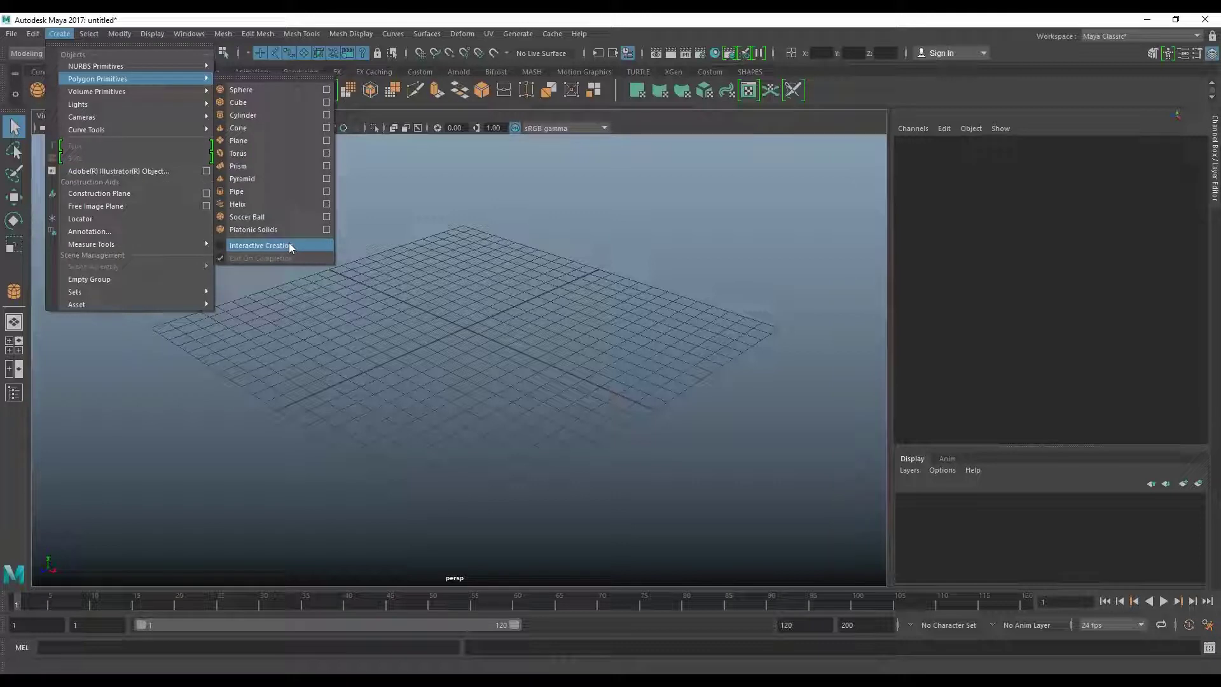
pyautogui.click(288, 244)
pyautogui.click(59, 90)
pyautogui.moveTo(407, 311)
pyautogui.mouseDown()
pyautogui.moveTo(487, 354)
pyautogui.moveTo(443, 429)
pyautogui.moveTo(455, 270)
pyautogui.mouseUp()
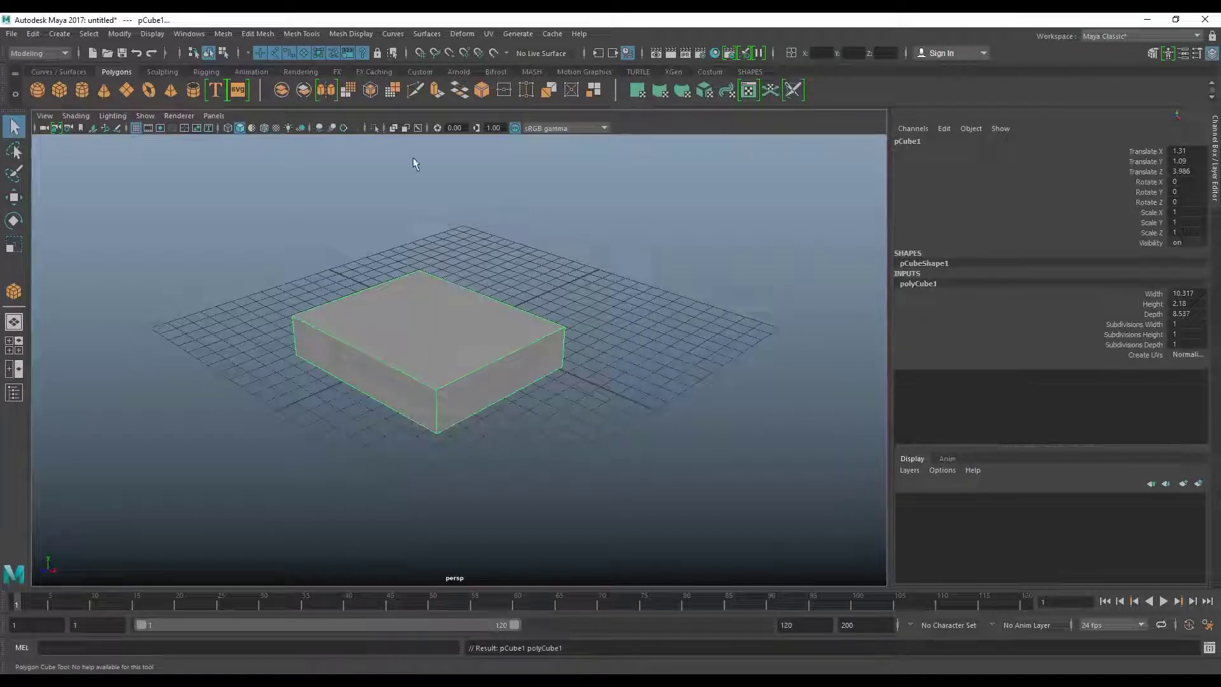
# - Switch the viewport renderer to Legacy Default Viewport
pyautogui.click(179, 115)
pyautogui.click(195, 155)
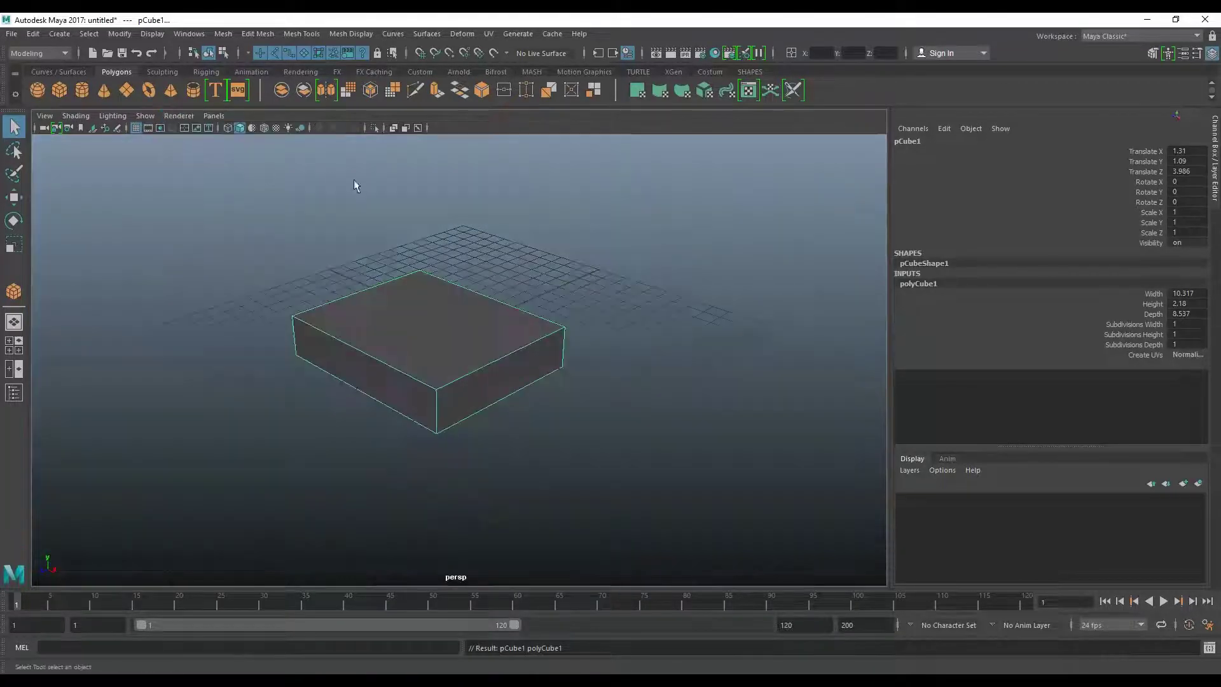
pyautogui.click(179, 115)
pyautogui.click(178, 152)
pyautogui.click(179, 115)
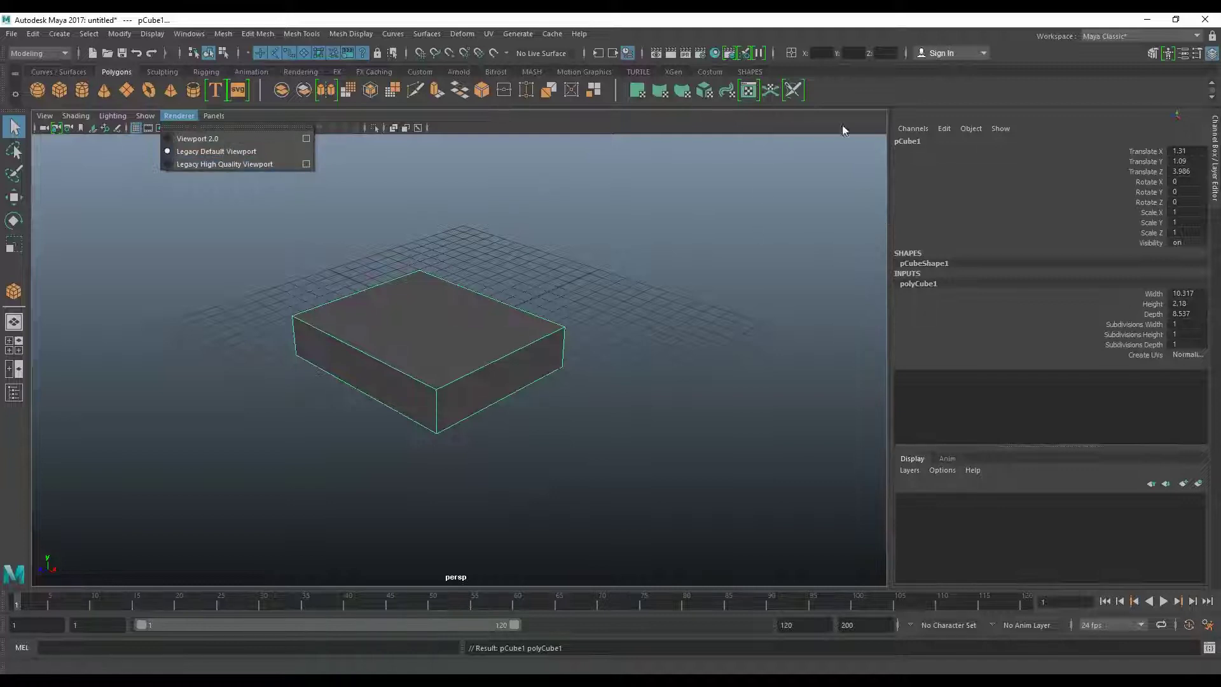
# - Show the ViewCube in the viewport and orbit to a high three-quarter view
pyautogui.click(152, 34)
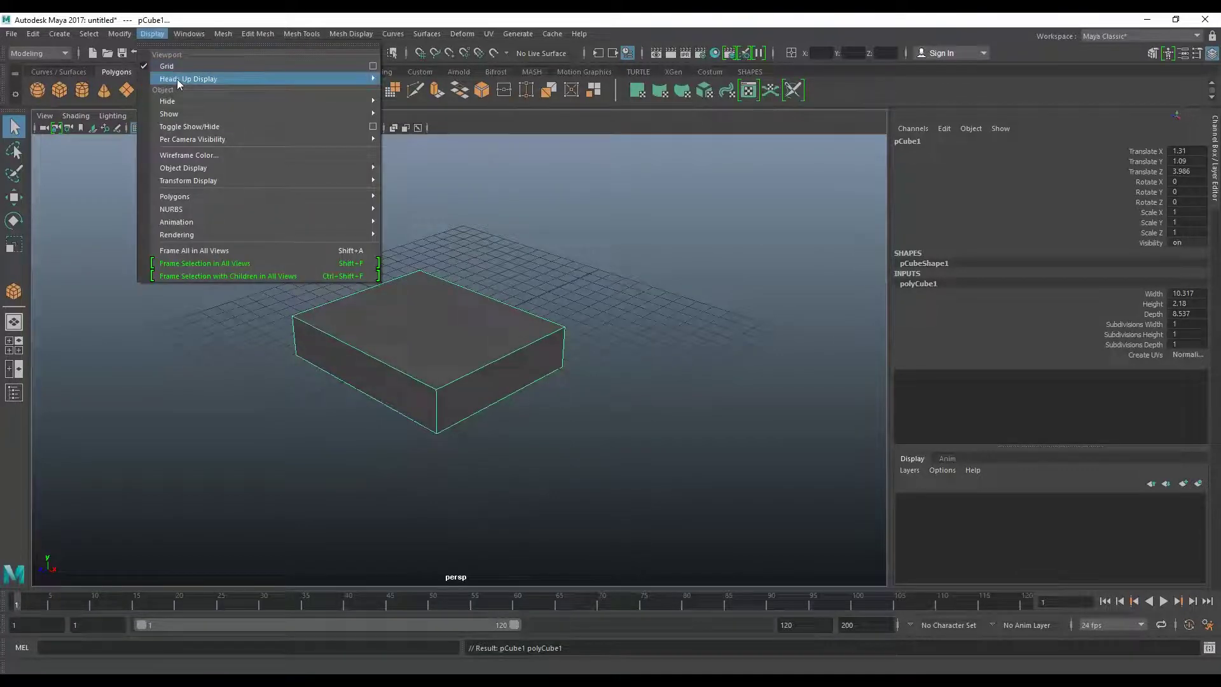
pyautogui.moveTo(189, 79)
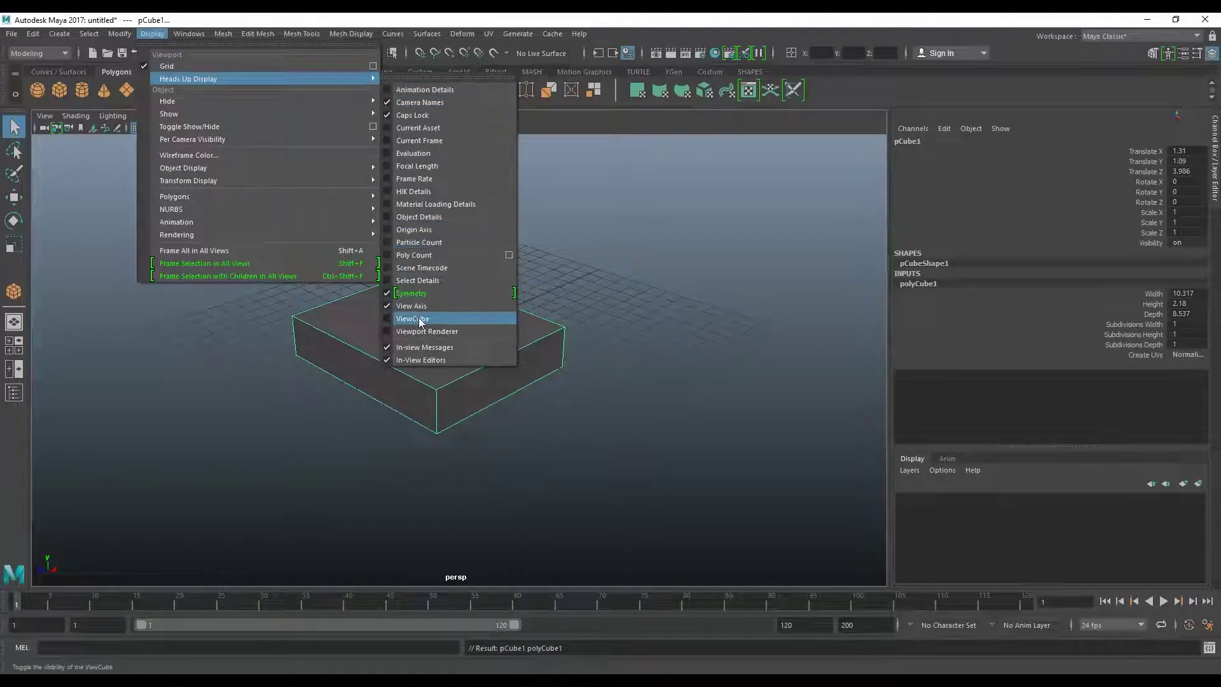
pyautogui.click(420, 320)
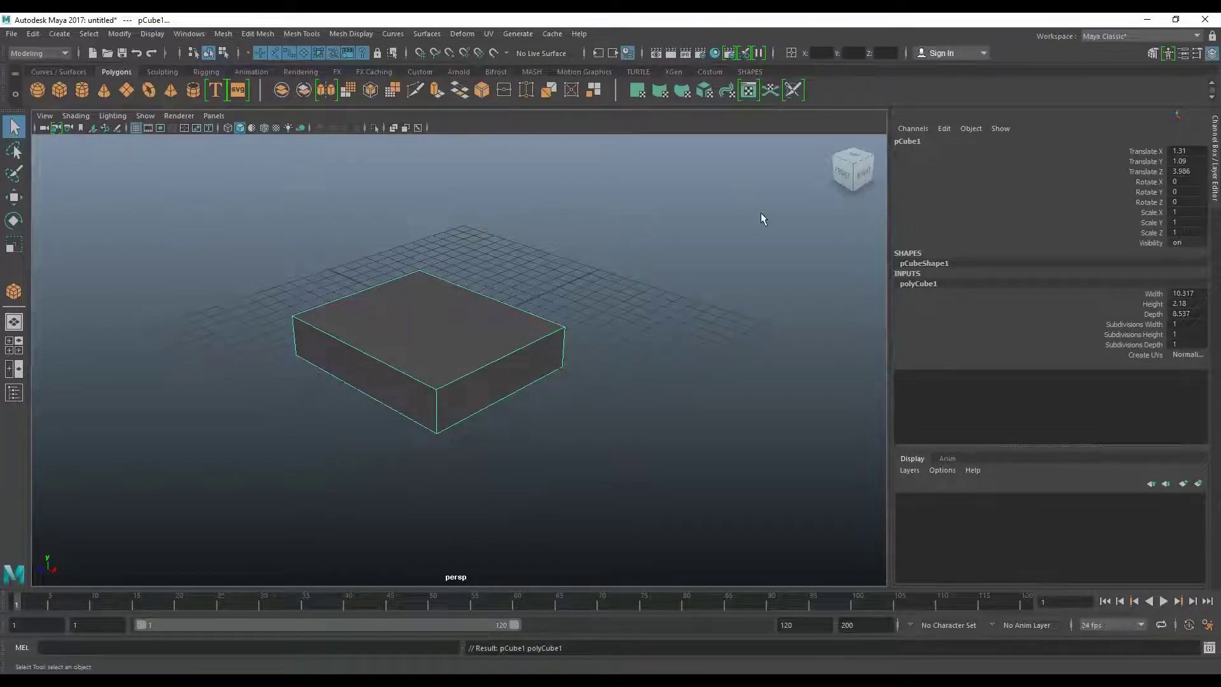
pyautogui.keyDown('alt'); pyautogui.moveTo(717, 251); pyautogui.dragTo(519, 319); pyautogui.keyUp('alt')
pyautogui.click(598, 357)
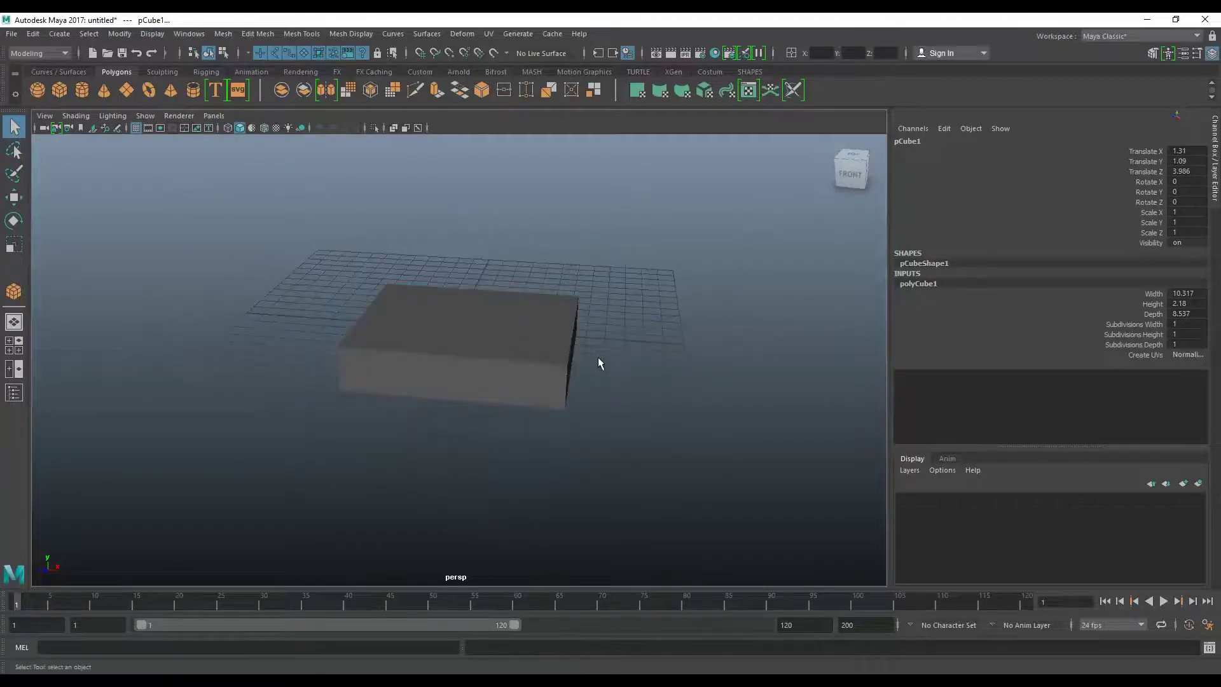
pyautogui.keyDown('alt'); pyautogui.moveTo(613, 374); pyautogui.dragTo(536, 375); pyautogui.keyUp('alt')
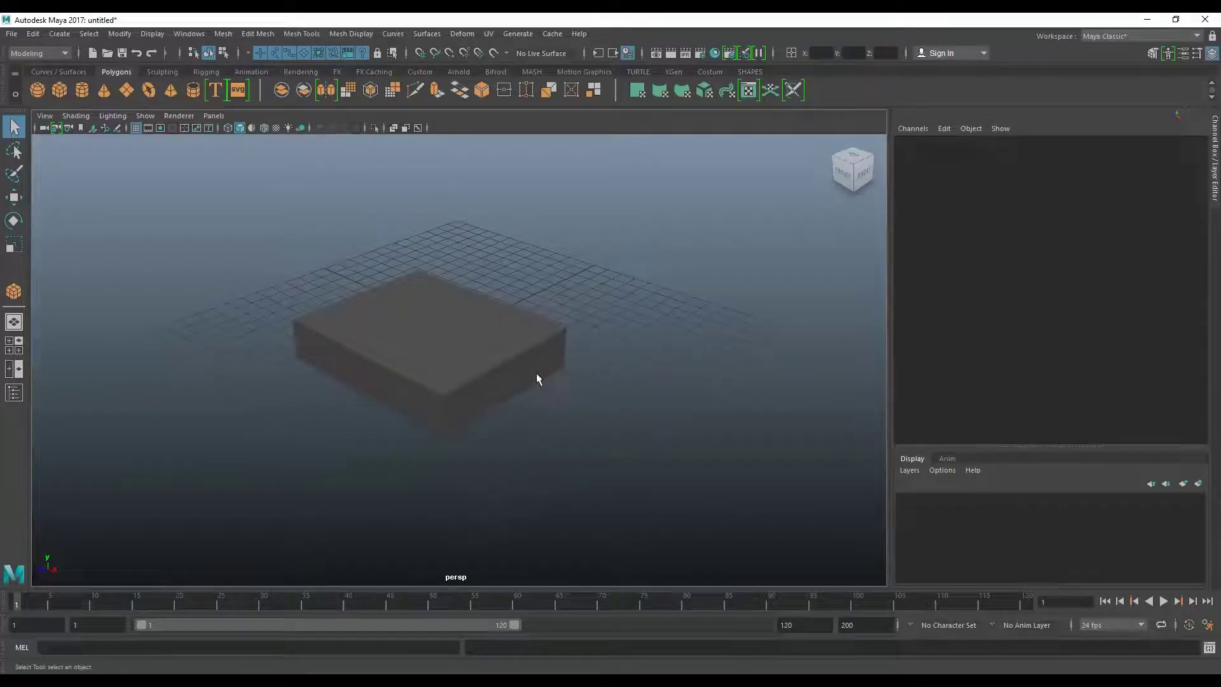
# - Delete the flat box and draw a taller 8.236 x 6.805 x 8.236 cube
pyautogui.click(514, 358)
pyautogui.press('Delete')
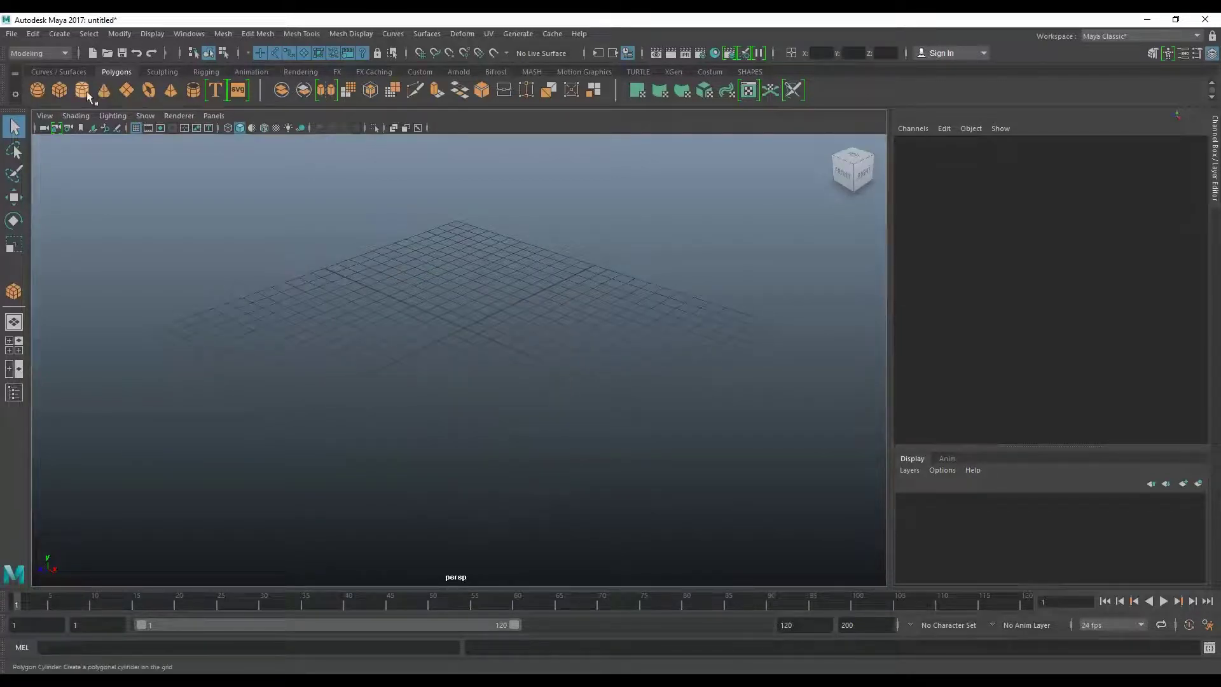
pyautogui.click(64, 90)
pyautogui.moveTo(434, 314)
pyautogui.mouseDown()
pyautogui.moveTo(636, 309)
pyautogui.moveTo(611, 219)
pyautogui.mouseUp()
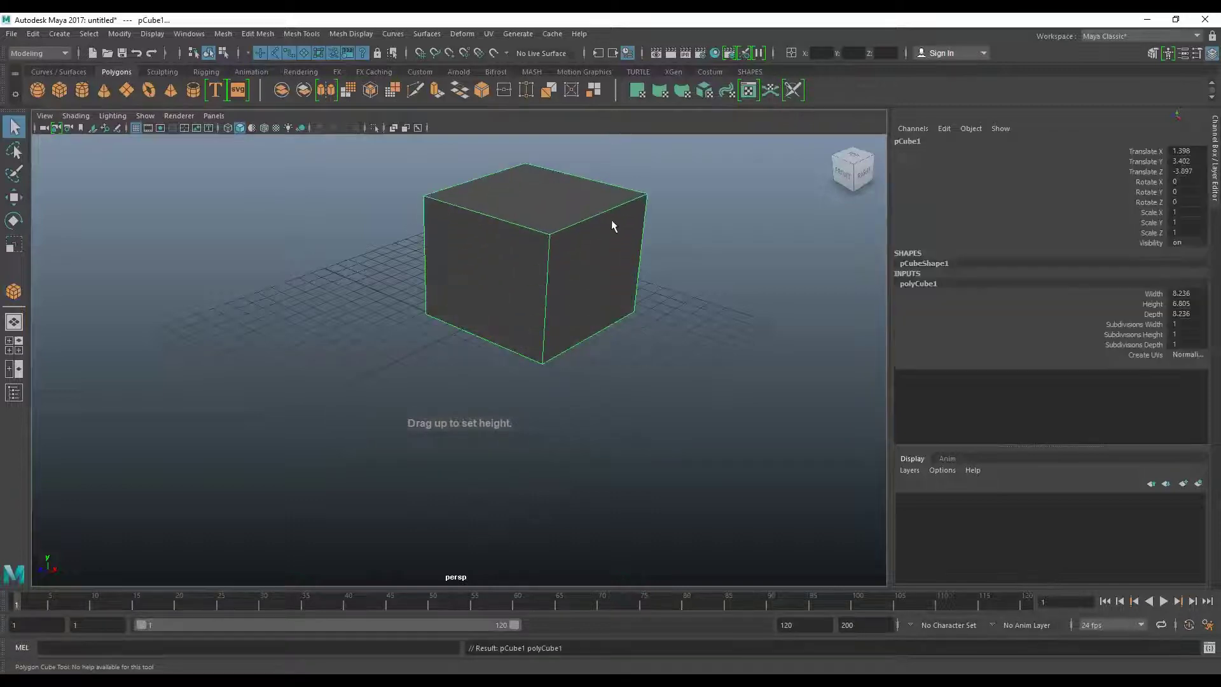
pyautogui.moveTo(477, 305)
pyautogui.keyDown('alt'); pyautogui.mouseDown()
pyautogui.moveTo(453, 396)
pyautogui.moveTo(468, 398)
pyautogui.moveTo(430, 295)
pyautogui.mouseUp(); pyautogui.keyUp('alt')
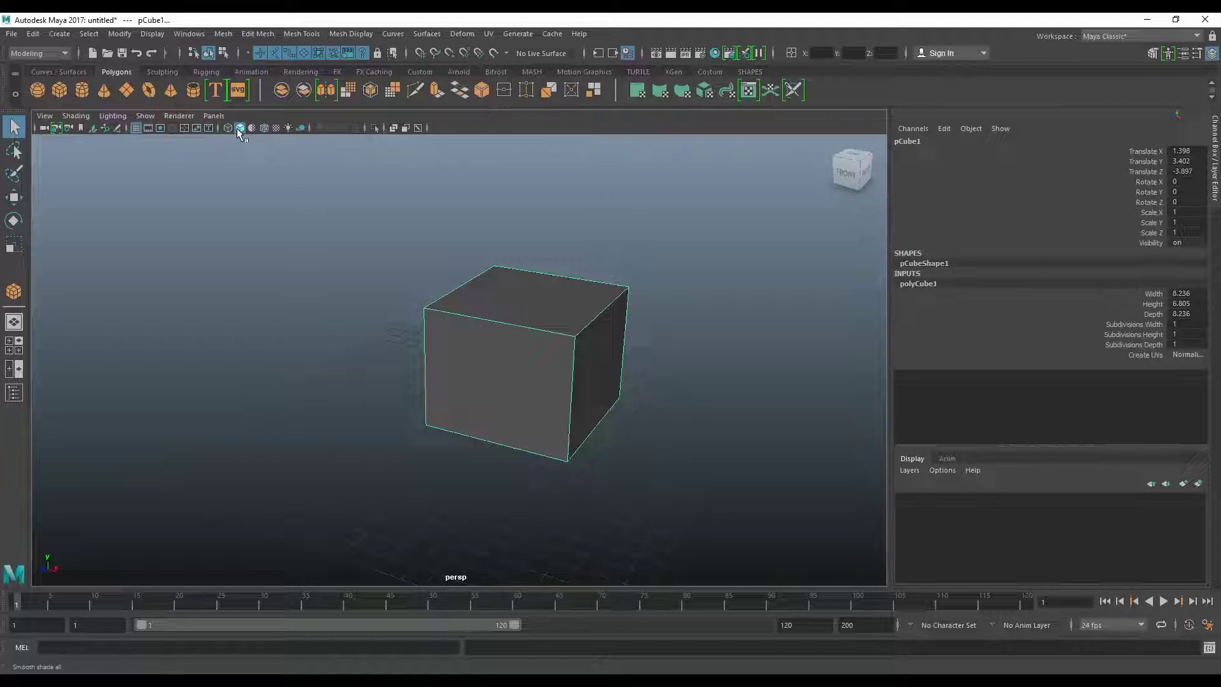
# - Draw a radius-5.812 sphere left of the cube and a 4.467-radius, 9.217-high cylinder right of it
pyautogui.click(40, 91)
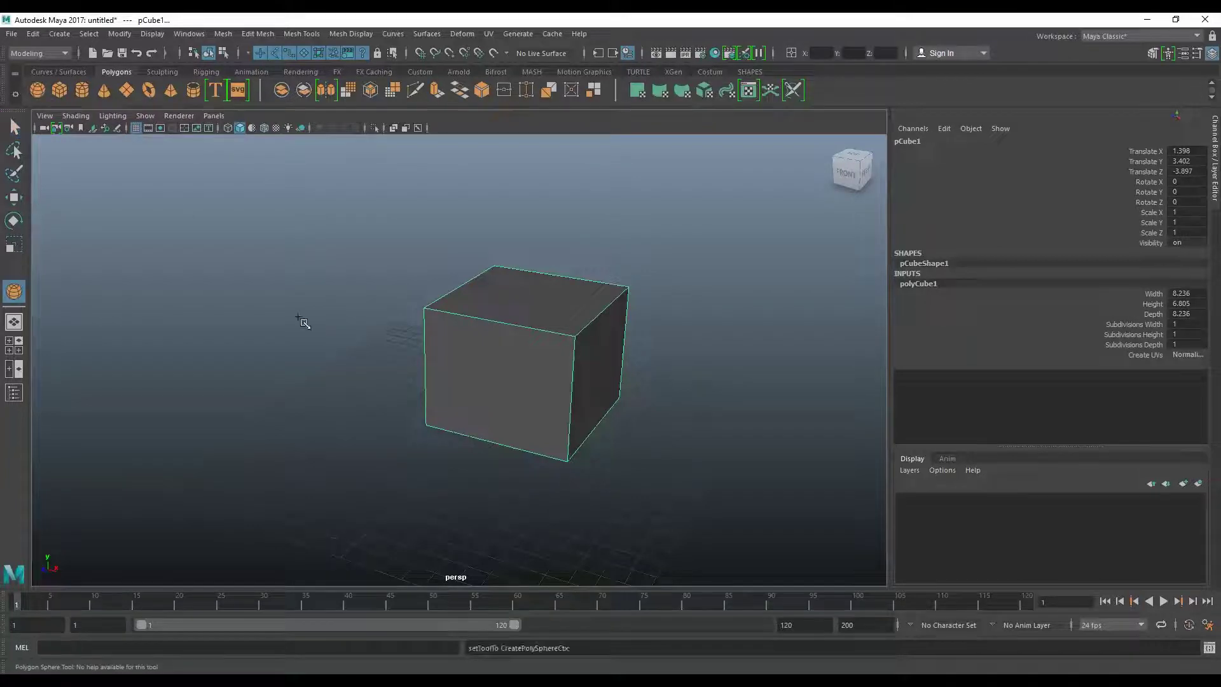
pyautogui.moveTo(301, 389); pyautogui.dragTo(378, 421)
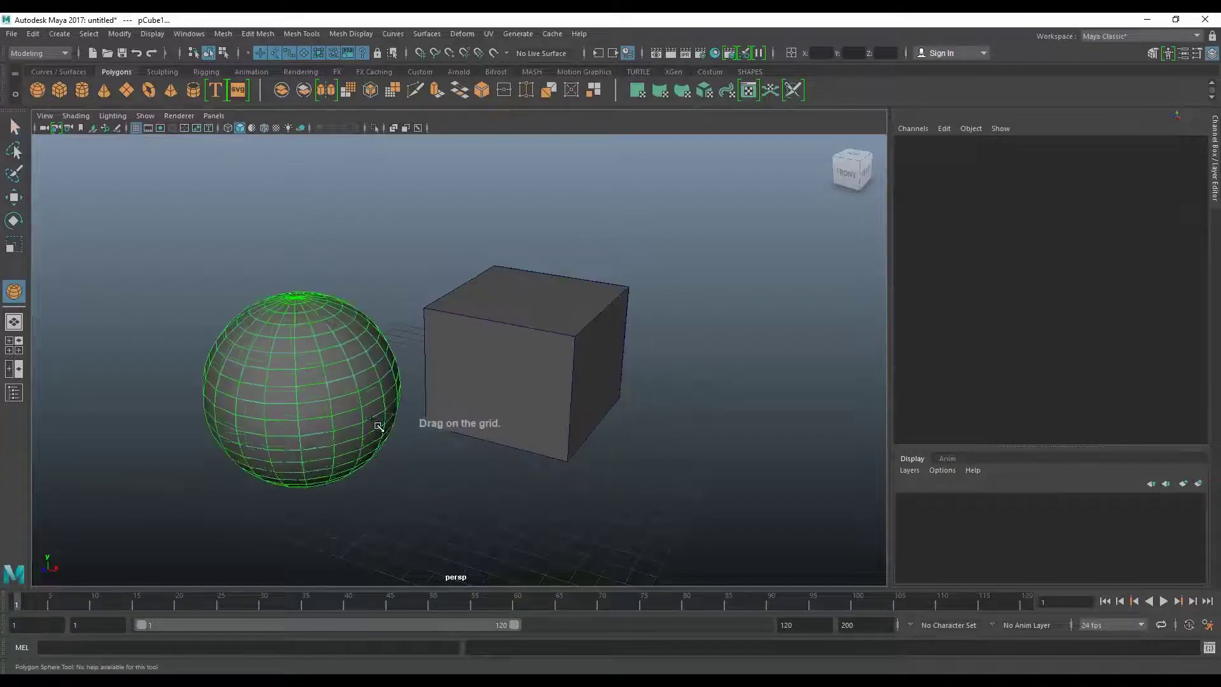
pyautogui.click(82, 90)
pyautogui.moveTo(654, 417)
pyautogui.mouseDown()
pyautogui.moveTo(737, 421)
pyautogui.moveTo(711, 333)
pyautogui.moveTo(683, 331)
pyautogui.mouseUp()
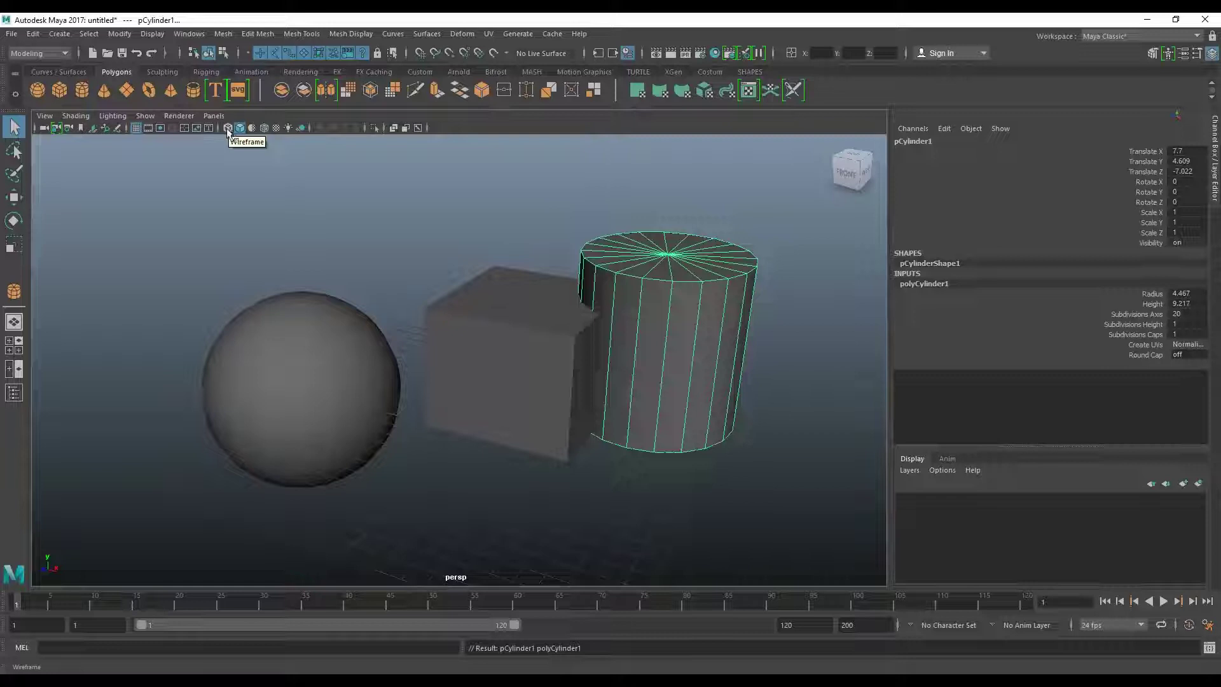
pyautogui.click(228, 128)
pyautogui.click(550, 405)
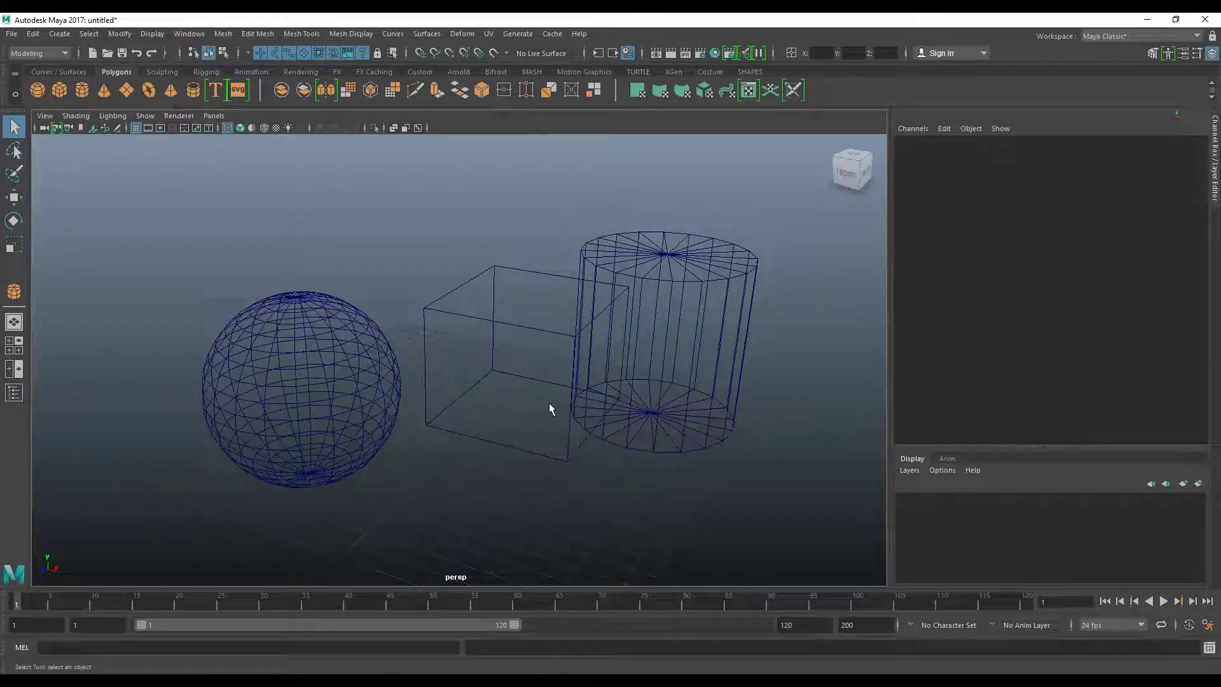
pyautogui.click(240, 128)
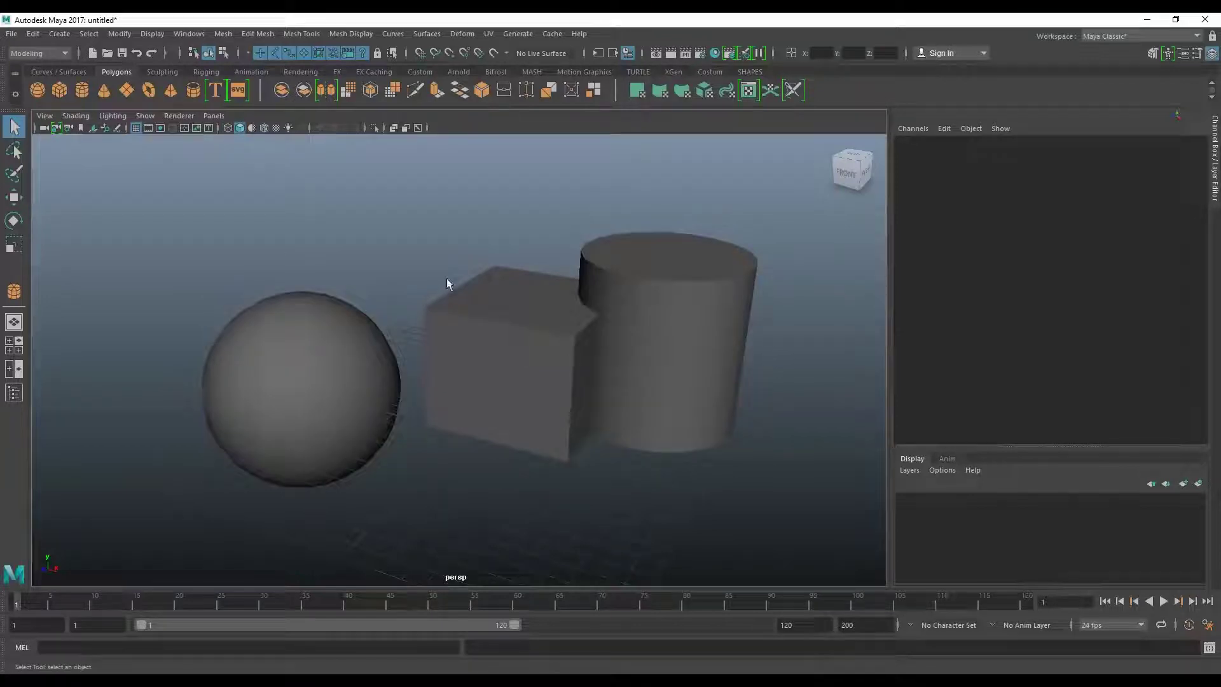
pyautogui.click(265, 128)
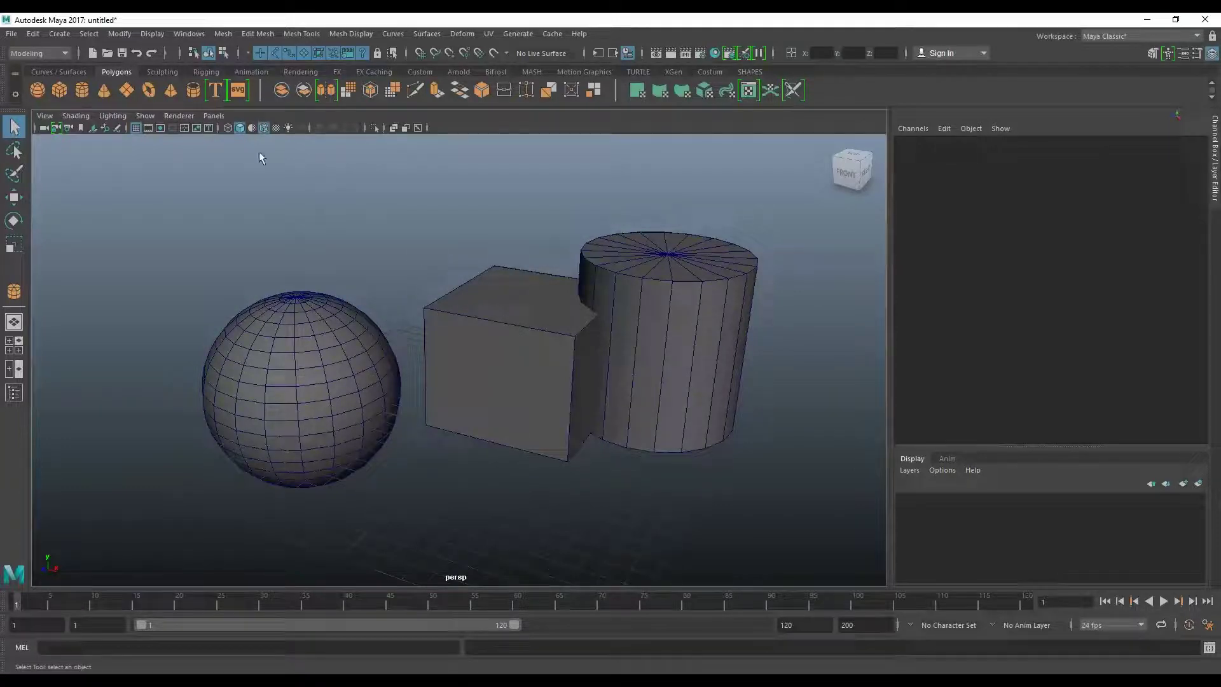
pyautogui.click(269, 127)
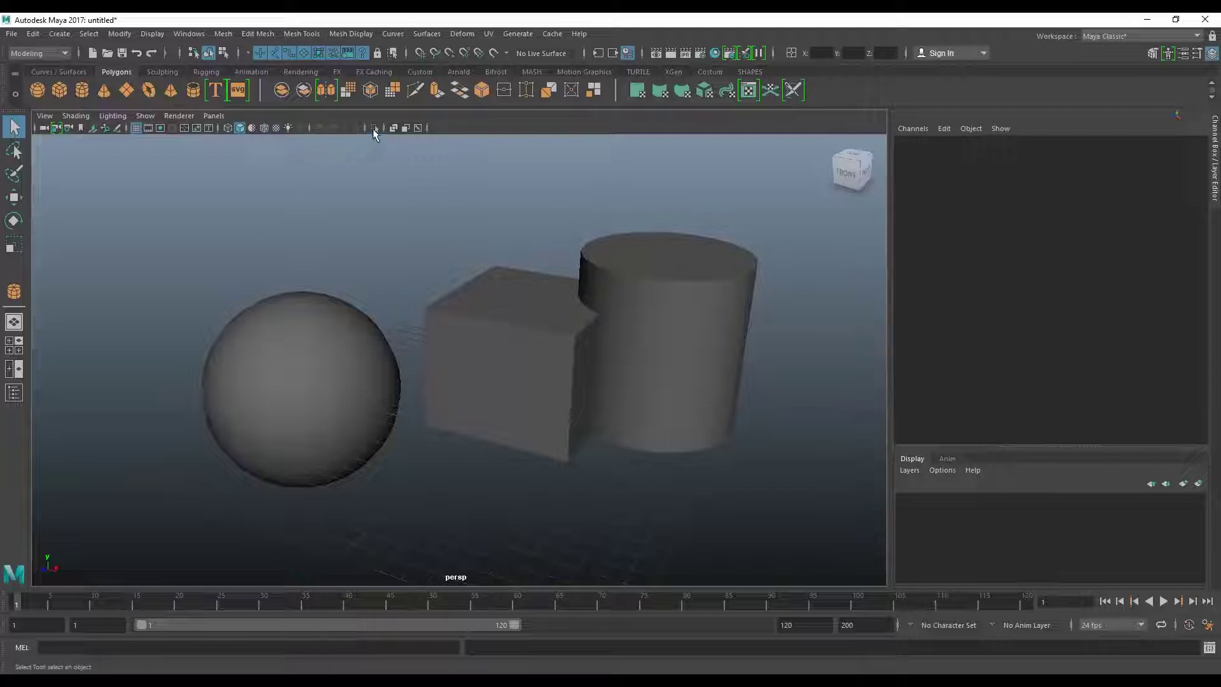
# - Isolate the cube alone, restore the view, then isolate the cube and cylinder together
pyautogui.click(497, 307)
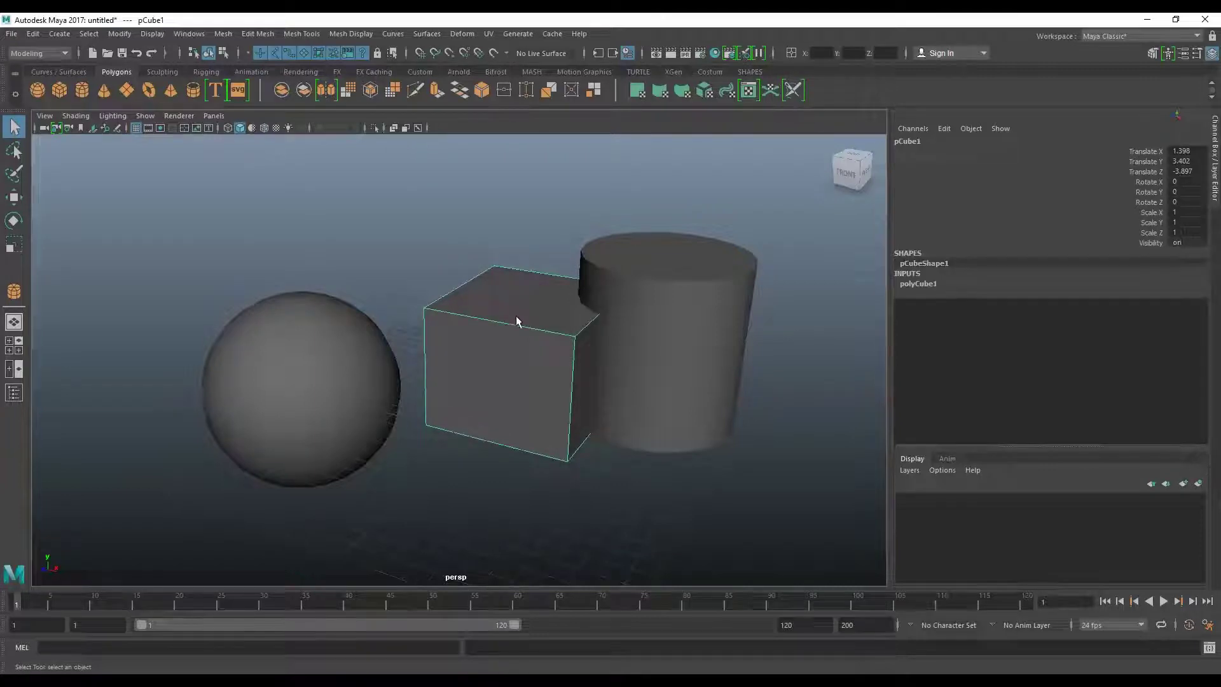
pyautogui.click(373, 127)
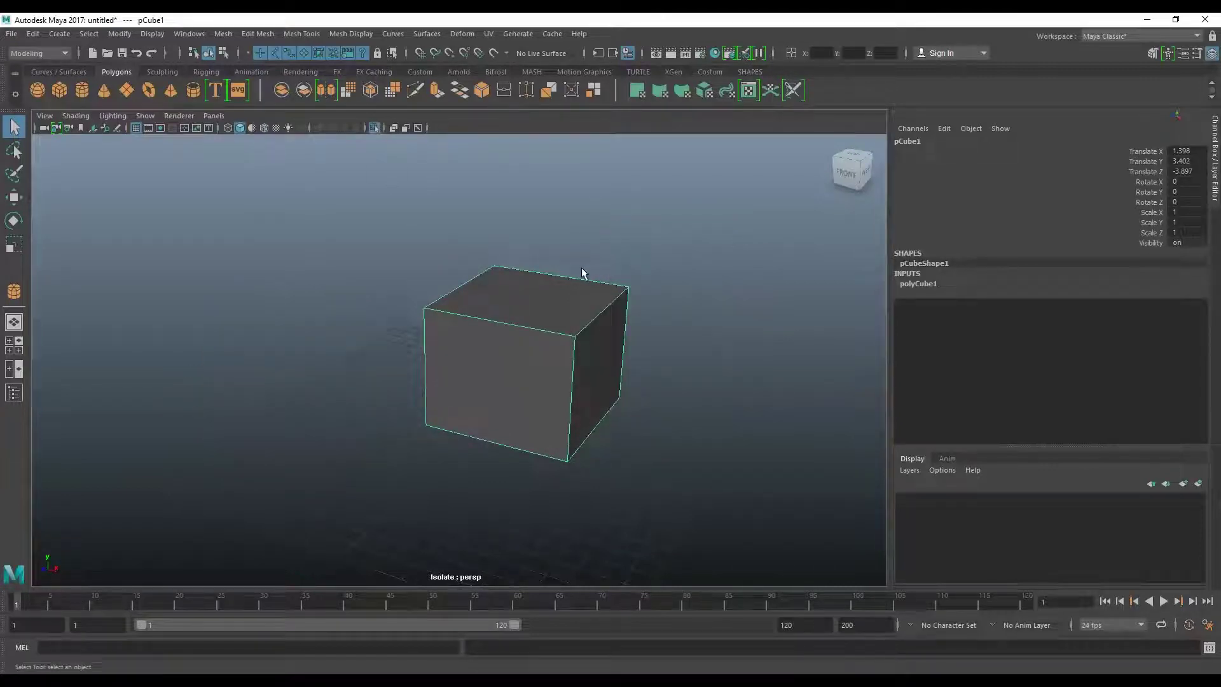
pyautogui.moveTo(563, 354)
pyautogui.keyDown('alt'); pyautogui.mouseDown()
pyautogui.moveTo(542, 356)
pyautogui.moveTo(528, 389)
pyautogui.moveTo(602, 379)
pyautogui.moveTo(602, 363)
pyautogui.moveTo(575, 384)
pyautogui.moveTo(594, 378)
pyautogui.mouseUp(); pyautogui.keyUp('alt')
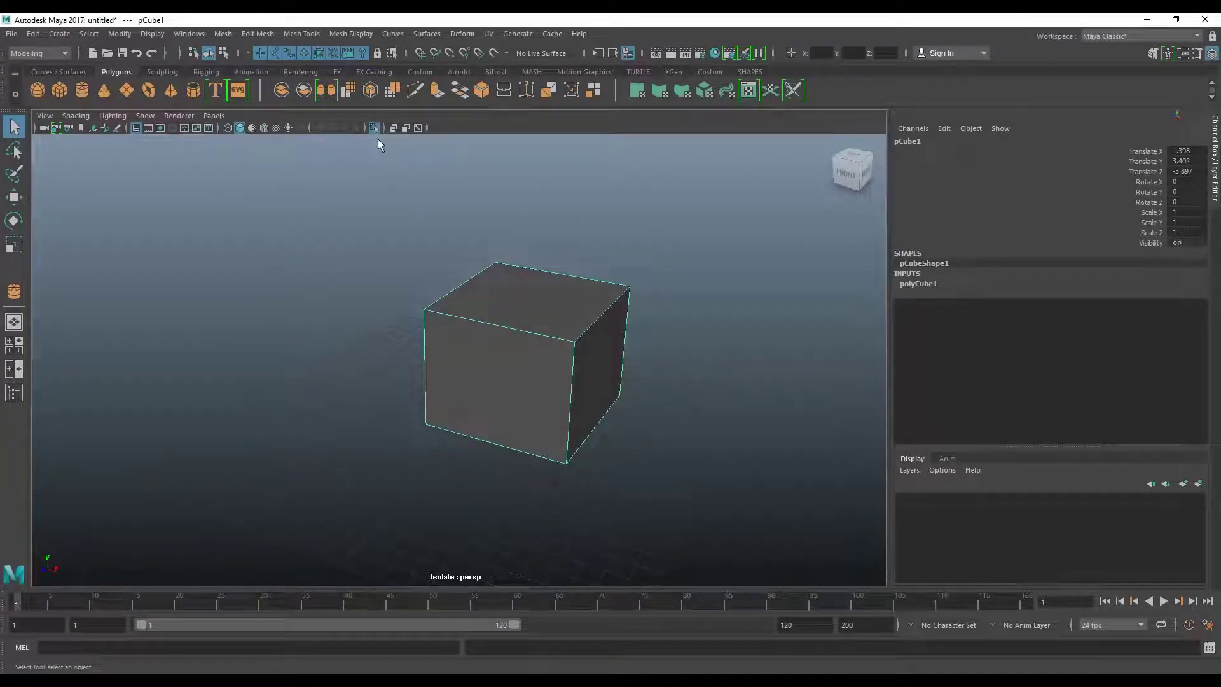
pyautogui.click(375, 128)
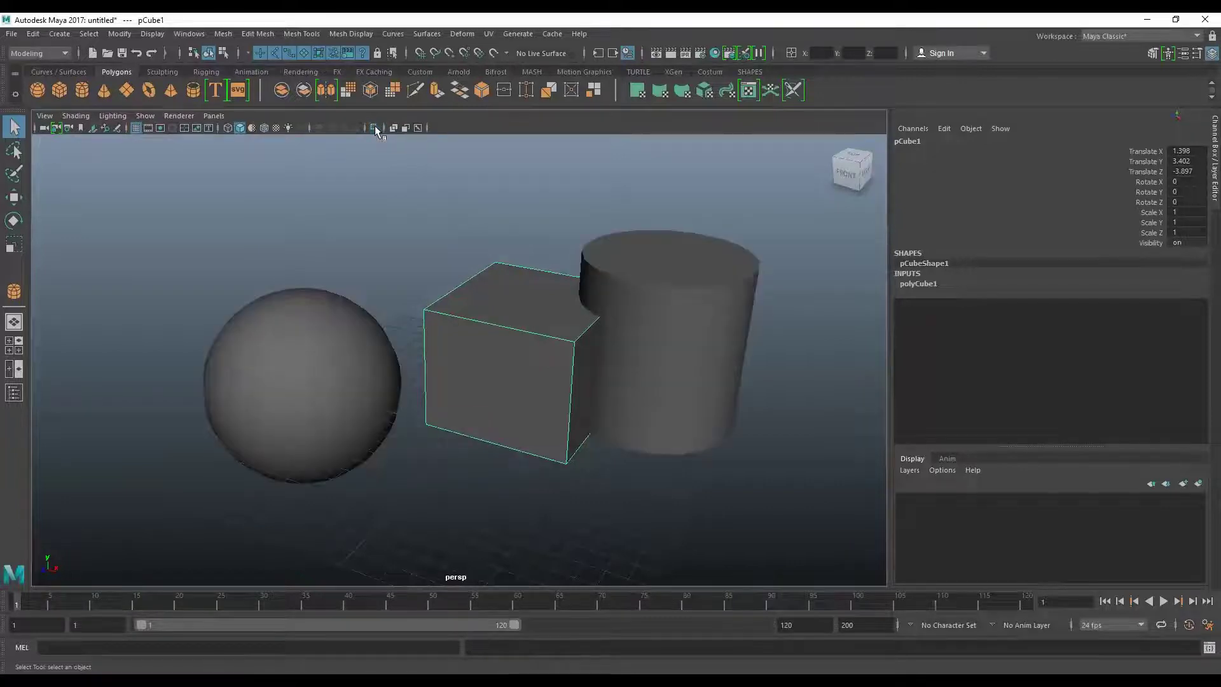
pyautogui.moveTo(494, 273)
pyautogui.keyDown('alt'); pyautogui.mouseDown()
pyautogui.moveTo(538, 327)
pyautogui.moveTo(501, 355)
pyautogui.mouseUp(); pyautogui.keyUp('alt')
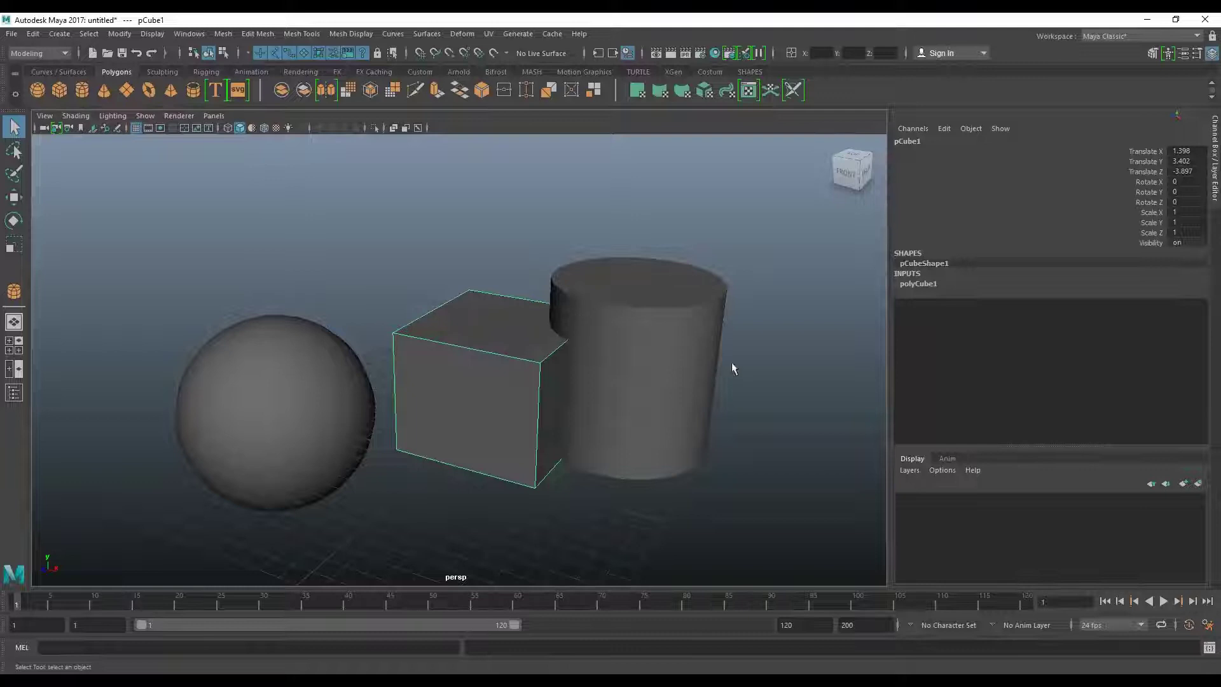
pyautogui.click(553, 325)
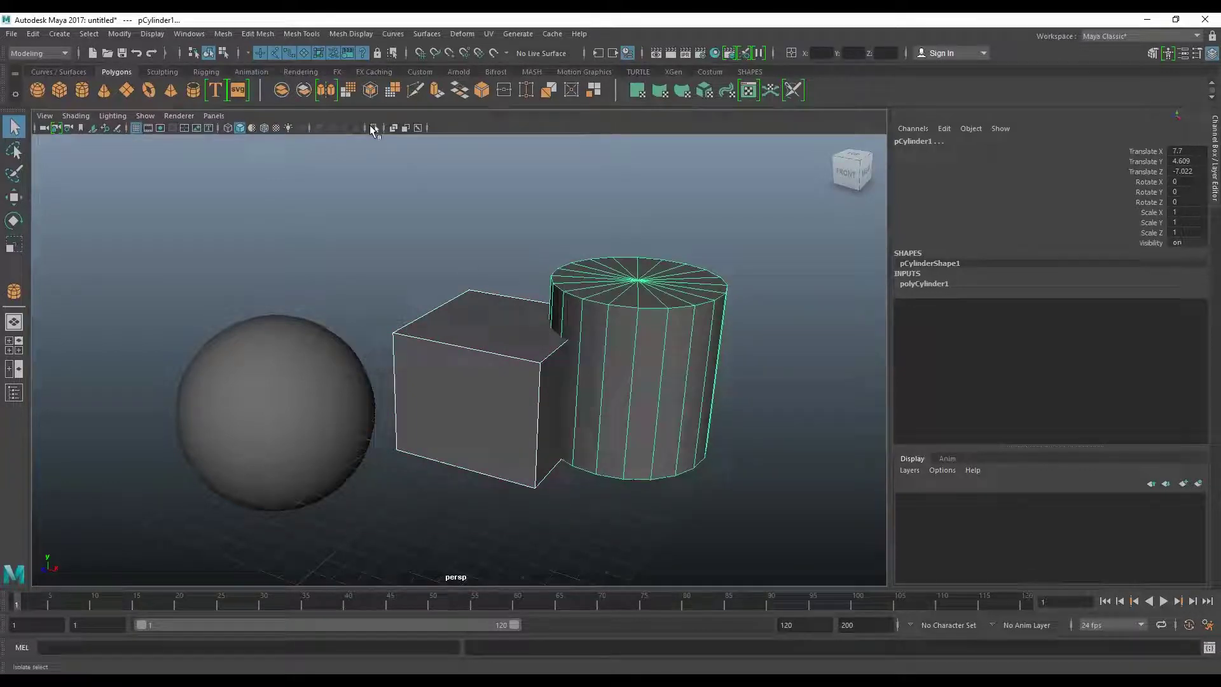
pyautogui.click(373, 126)
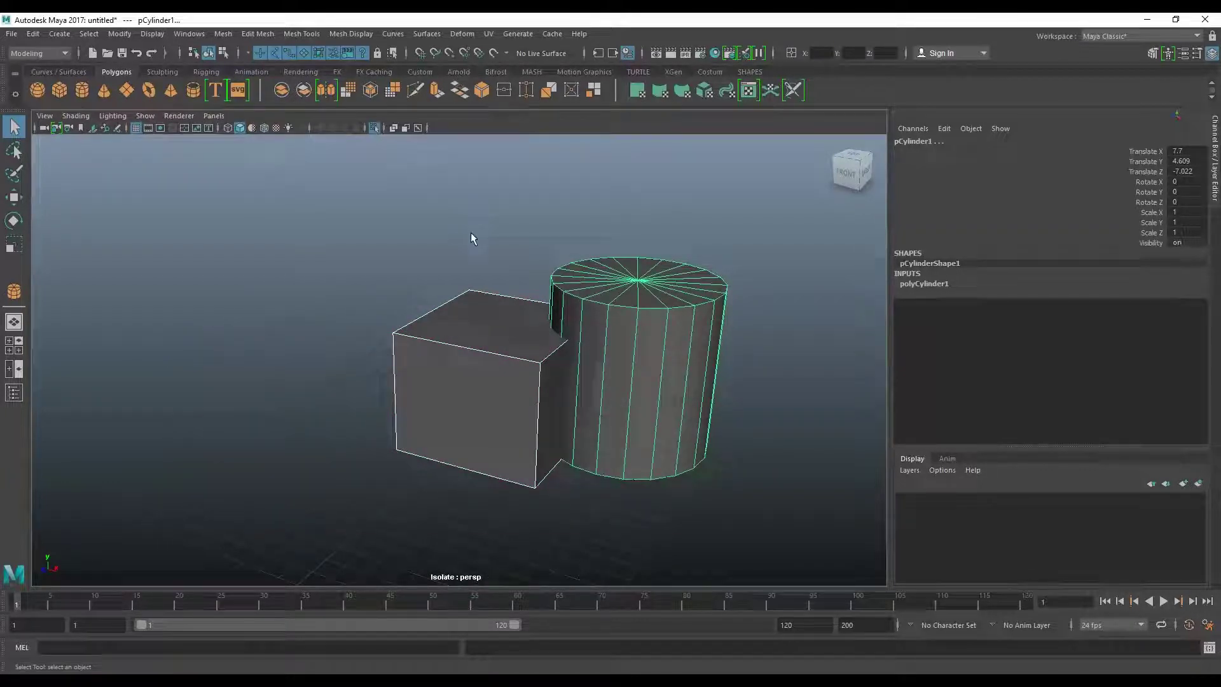
pyautogui.click(375, 127)
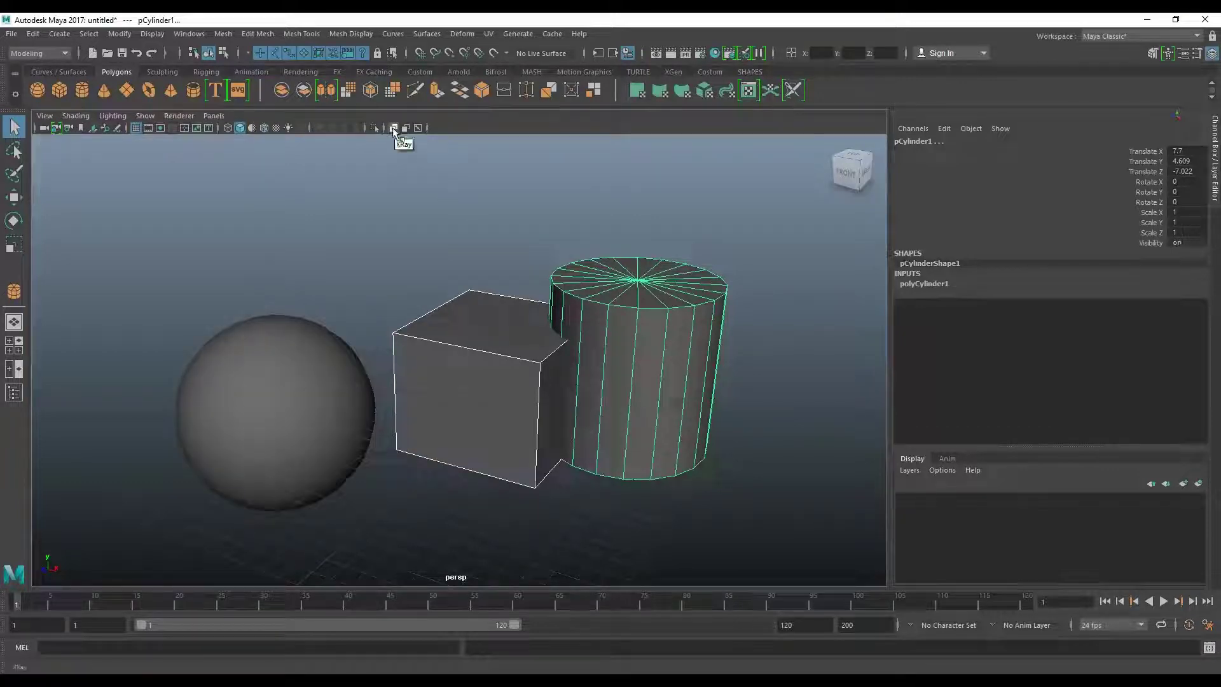
pyautogui.click(393, 129)
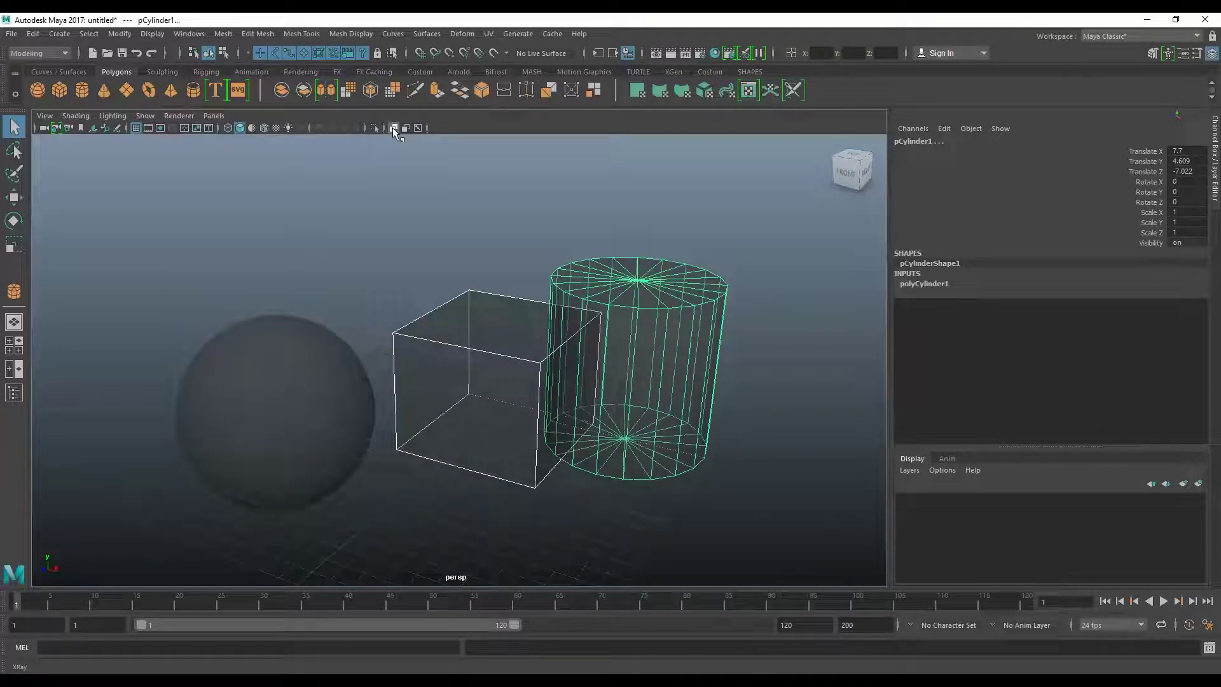
pyautogui.click(393, 129)
pyautogui.keyDown('alt'); pyautogui.moveTo(375, 230); pyautogui.dragTo(387, 230); pyautogui.keyUp('alt')
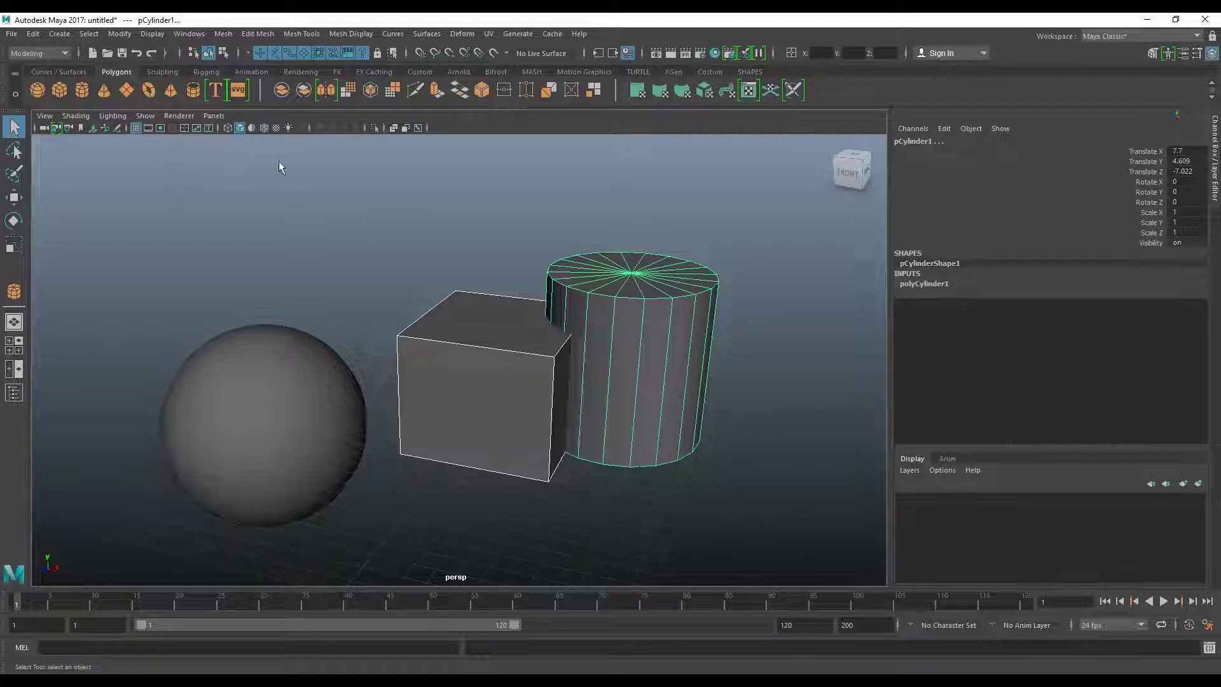
pyautogui.press('4')
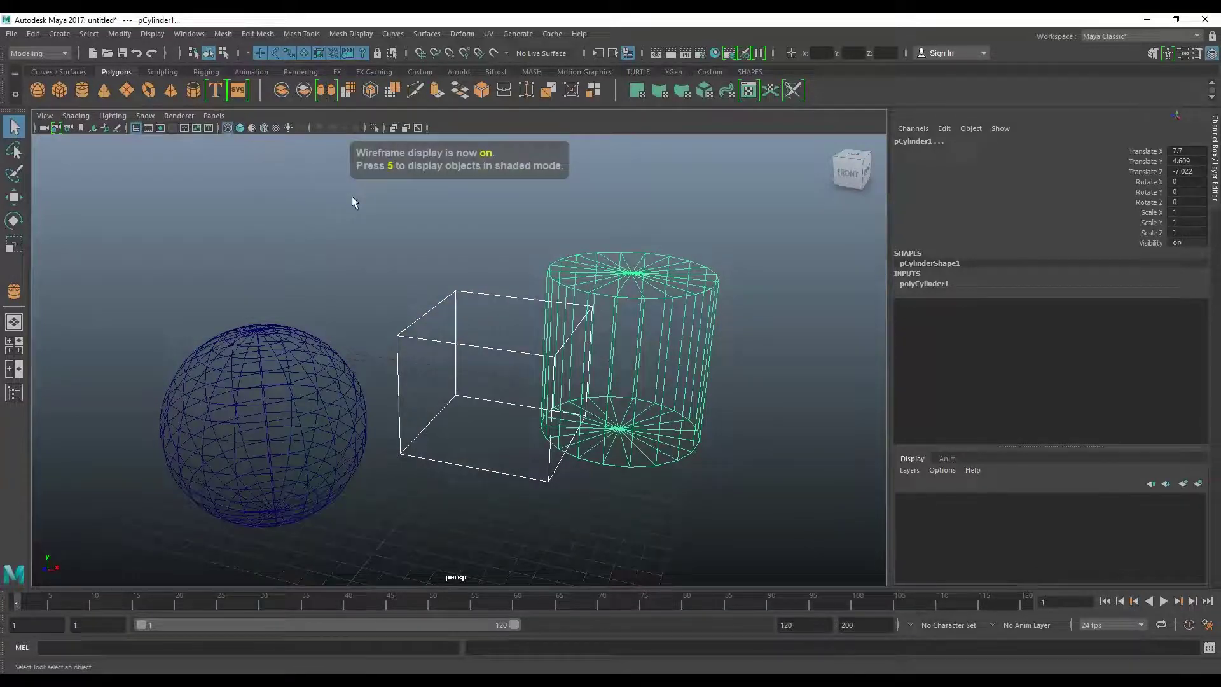
pyautogui.press('5')
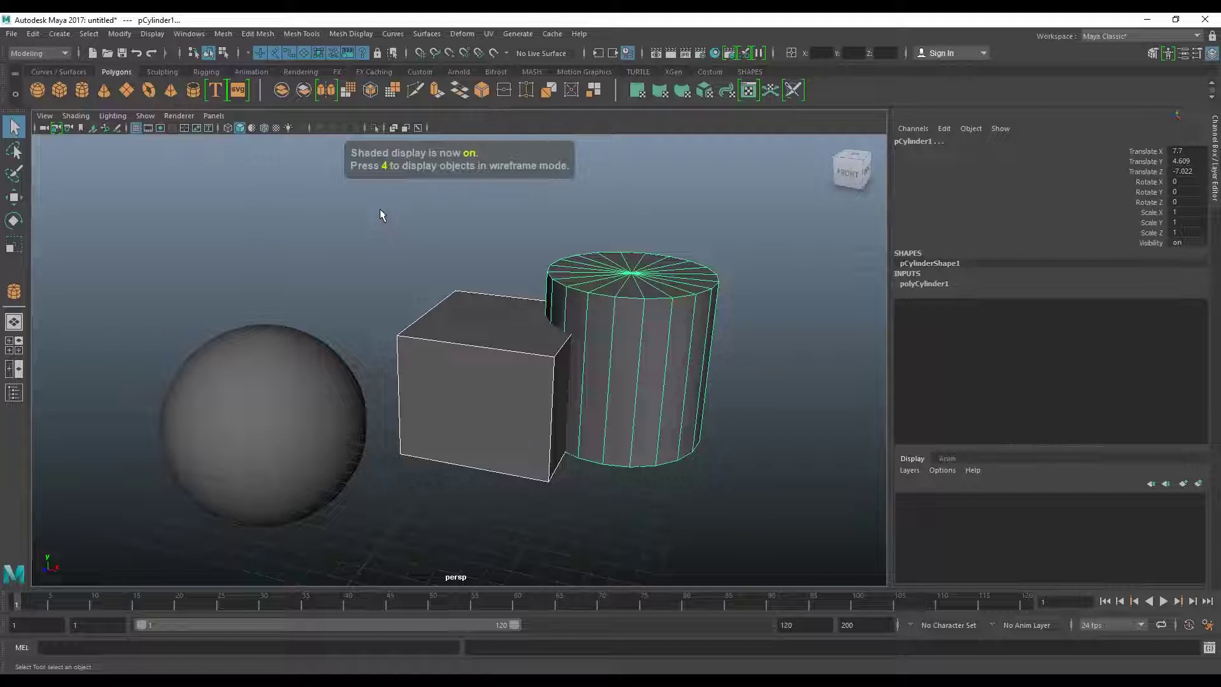
pyautogui.press('6')
pyautogui.press('7')
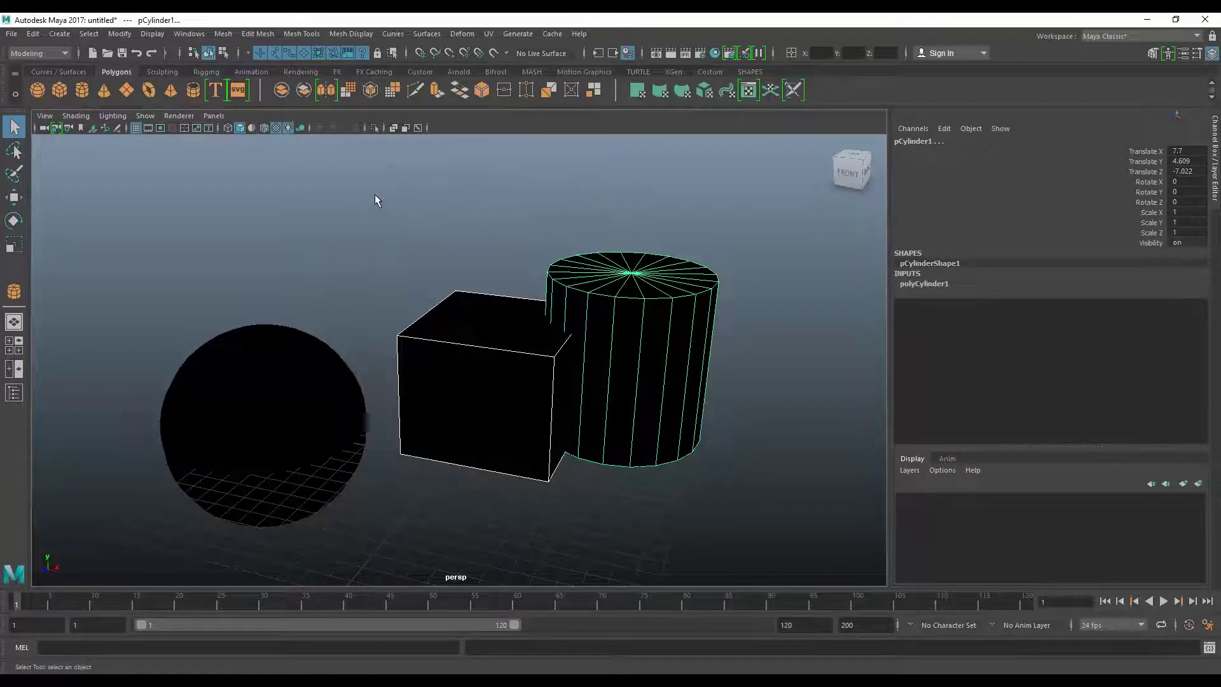
pyautogui.press('6')
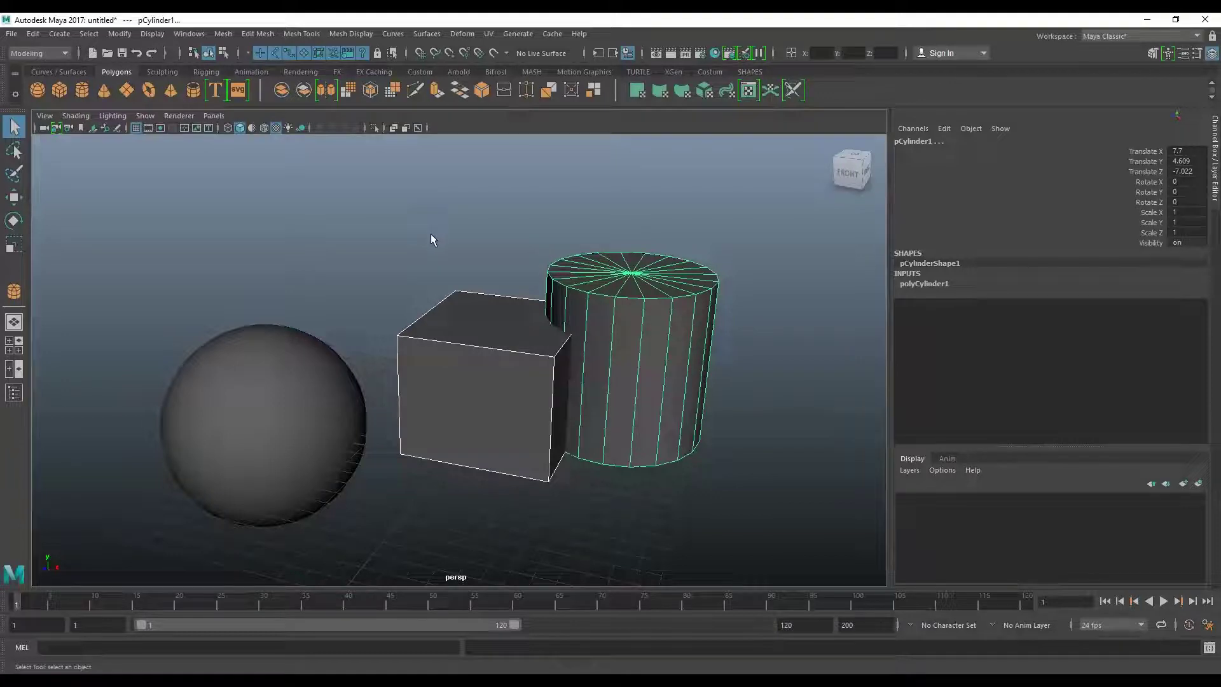
# - Move the cube forward along Z toward the camera
pyautogui.click(428, 290)
pyautogui.keyDown('alt'); pyautogui.moveTo(452, 371); pyautogui.dragTo(442, 373); pyautogui.keyUp('alt')
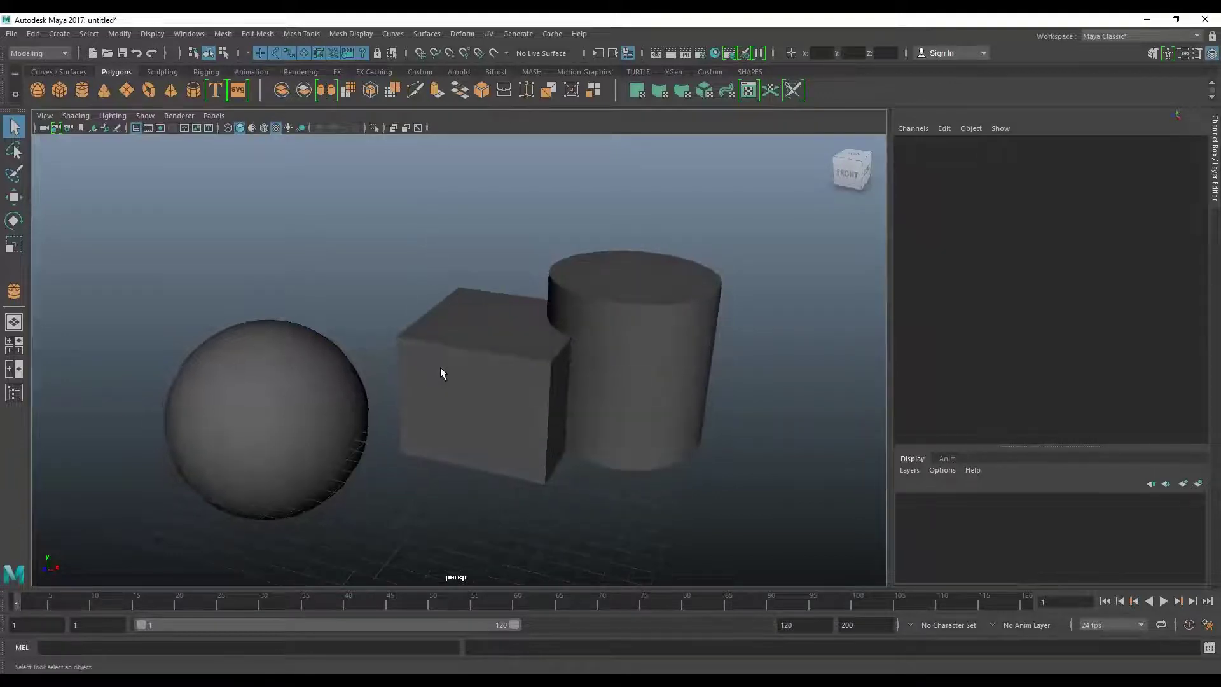
pyautogui.click(466, 340)
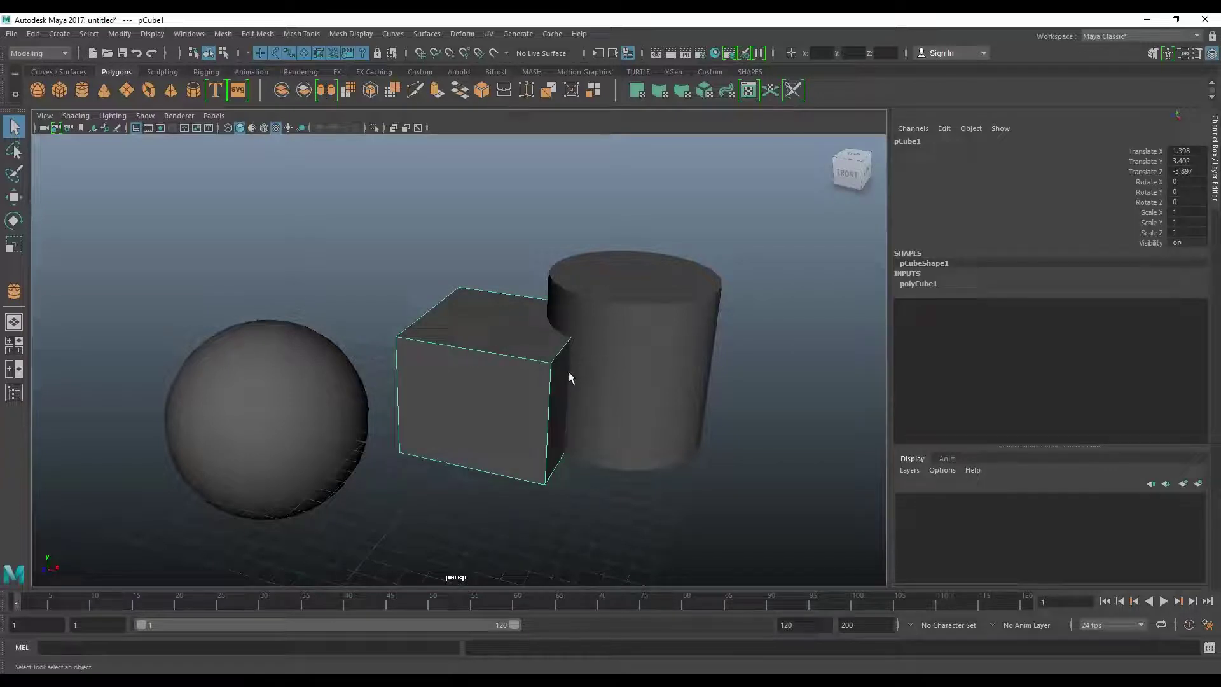
pyautogui.press('w')
pyautogui.moveTo(512, 379); pyautogui.dragTo(438, 448, button='middle')
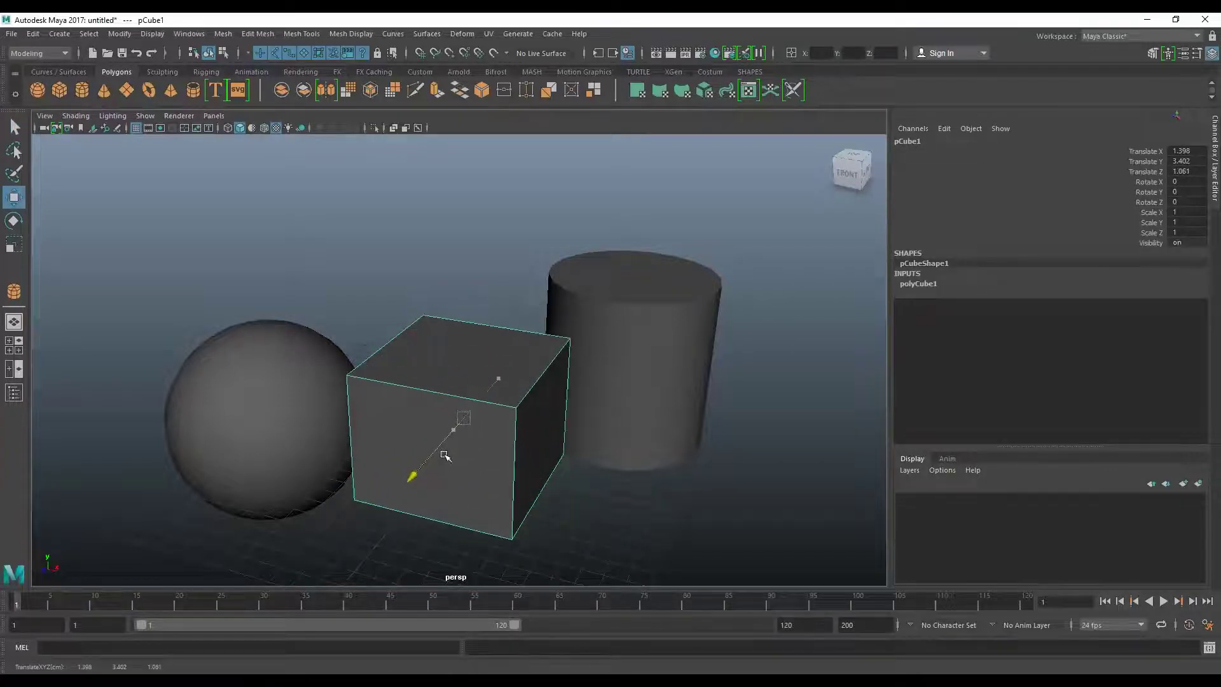
# - Nudge the cylinder up slightly, raise the sphere, and reselect the cube
pyautogui.click(679, 371)
pyautogui.moveTo(634, 381); pyautogui.dragTo(618, 372, button='middle')
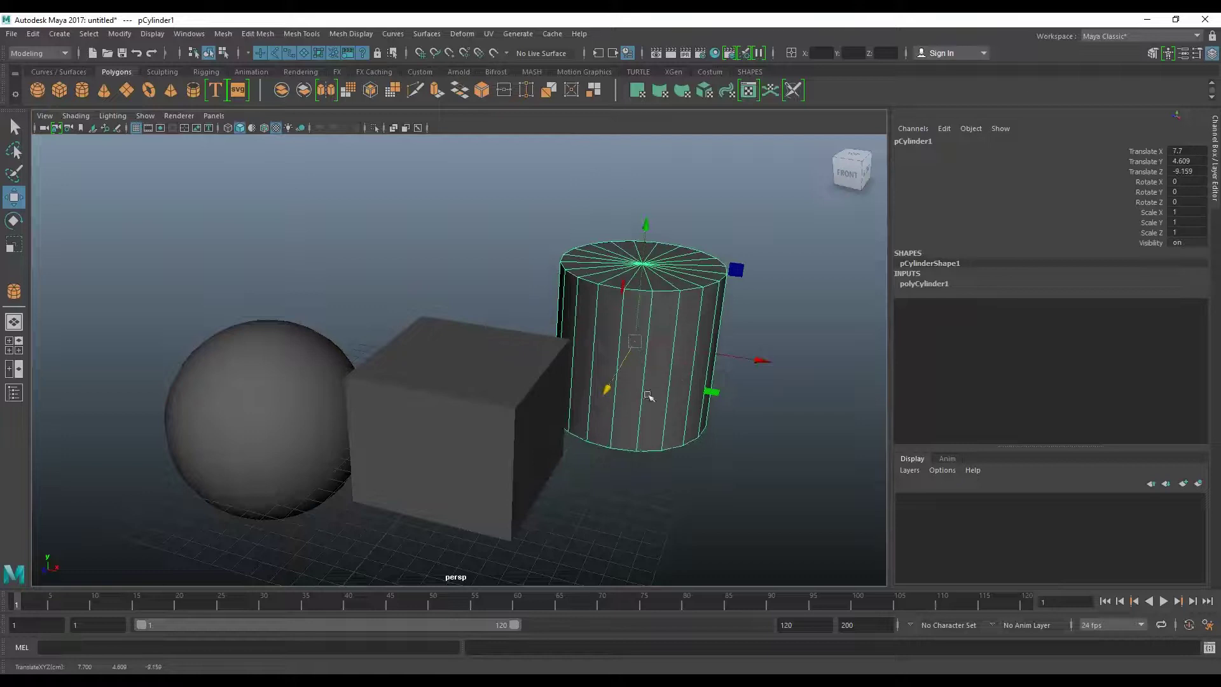
pyautogui.click(545, 420)
pyautogui.click(288, 379)
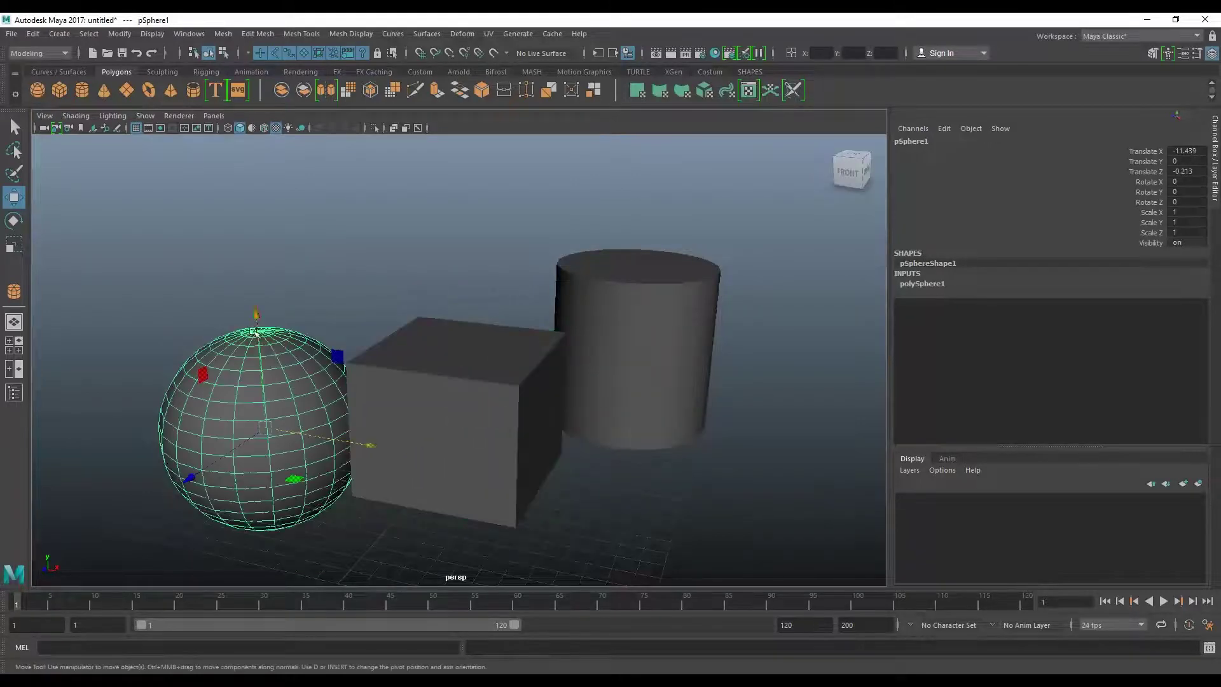
pyautogui.moveTo(253, 331); pyautogui.dragTo(253, 267)
pyautogui.click(466, 382)
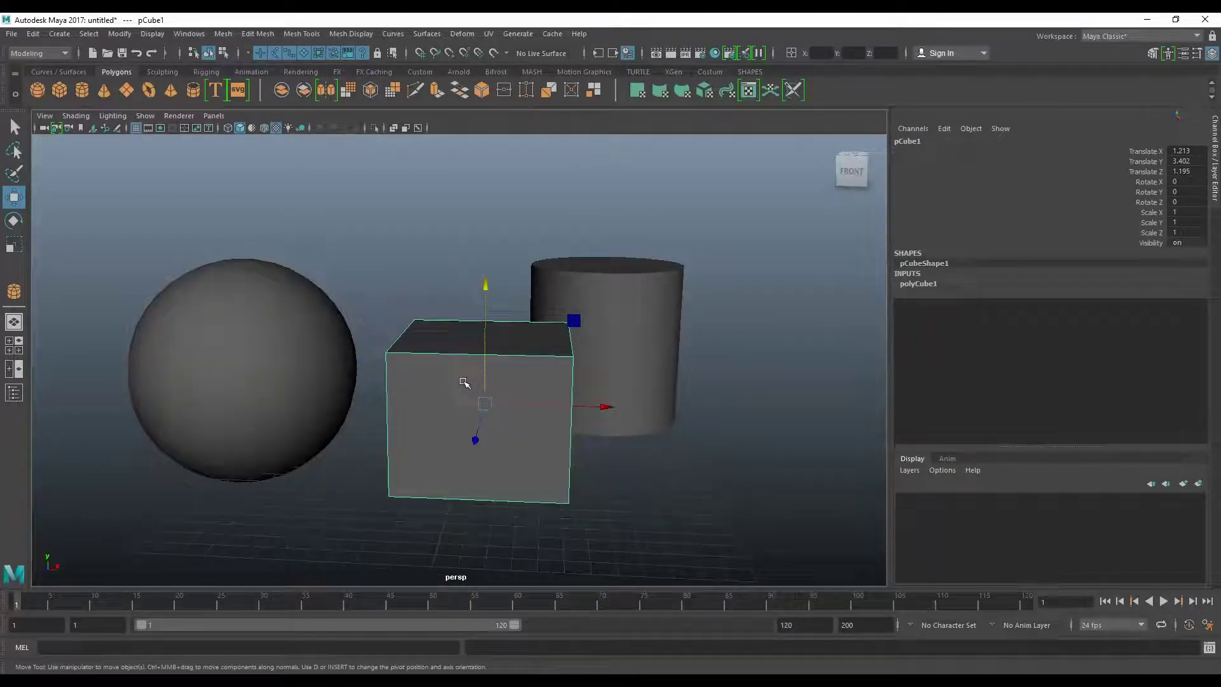
pyautogui.rightClick(460, 390)
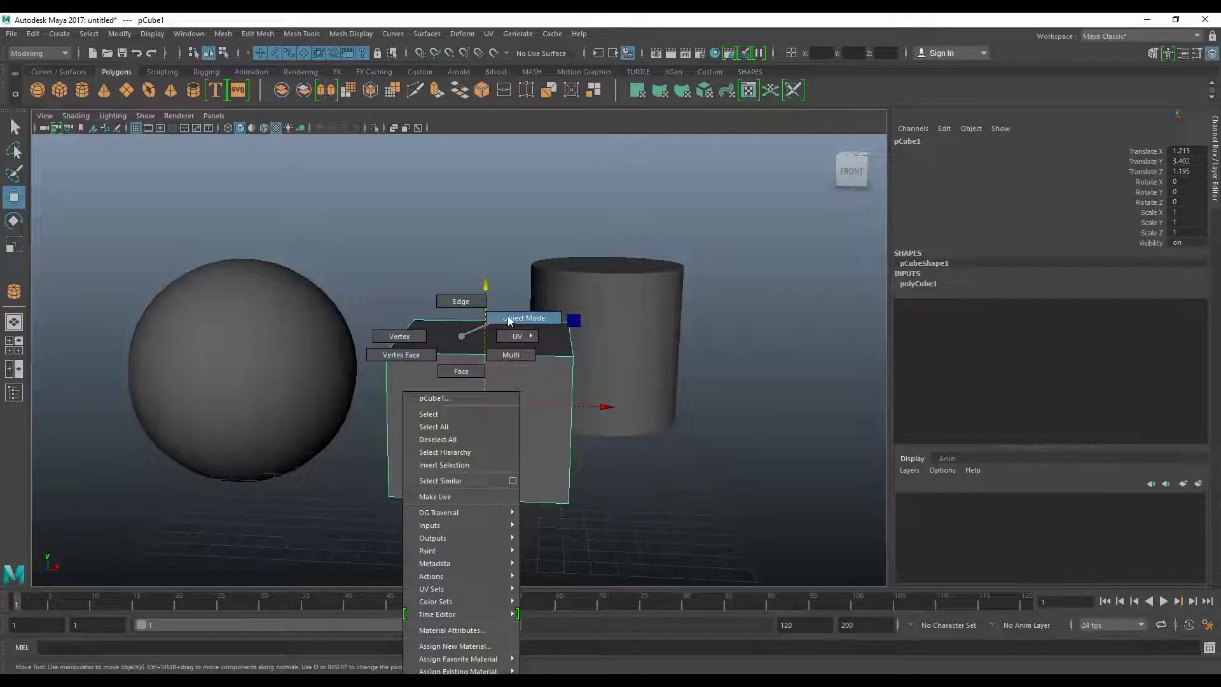
pyautogui.moveTo(508, 317); pyautogui.dragTo(508, 317, button='right')
pyautogui.click(611, 304)
pyautogui.click(228, 348)
pyautogui.click(413, 380)
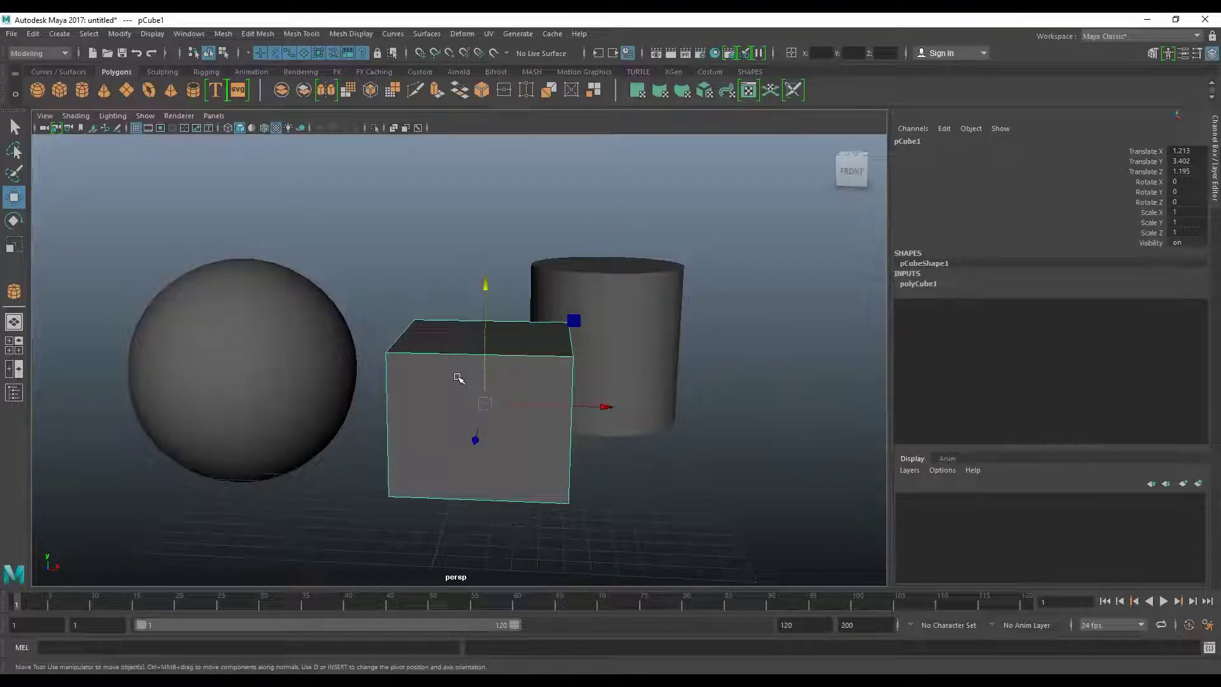
pyautogui.moveTo(457, 336); pyautogui.dragTo(470, 367, button='right')
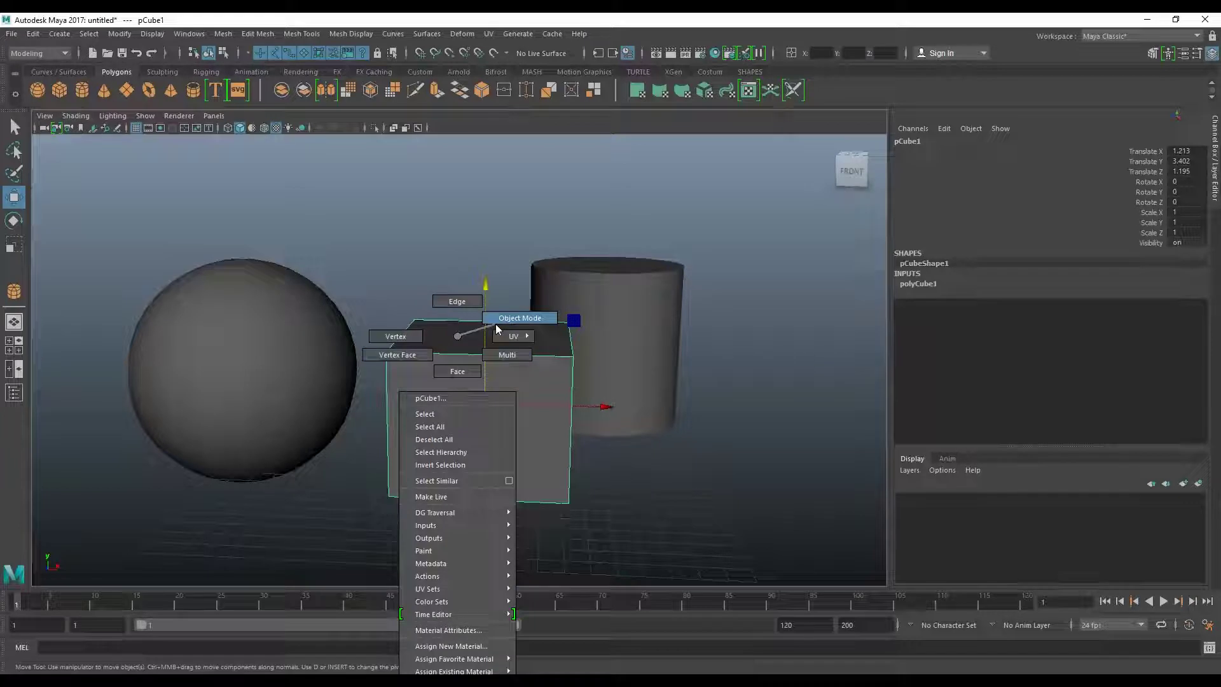
# - In face mode, stretch the cube by pulling its front face outward
pyautogui.click(461, 371)
pyautogui.moveTo(452, 436)
pyautogui.keyDown('alt'); pyautogui.mouseDown()
pyautogui.moveTo(414, 455)
pyautogui.moveTo(450, 441)
pyautogui.mouseUp(); pyautogui.keyUp('alt')
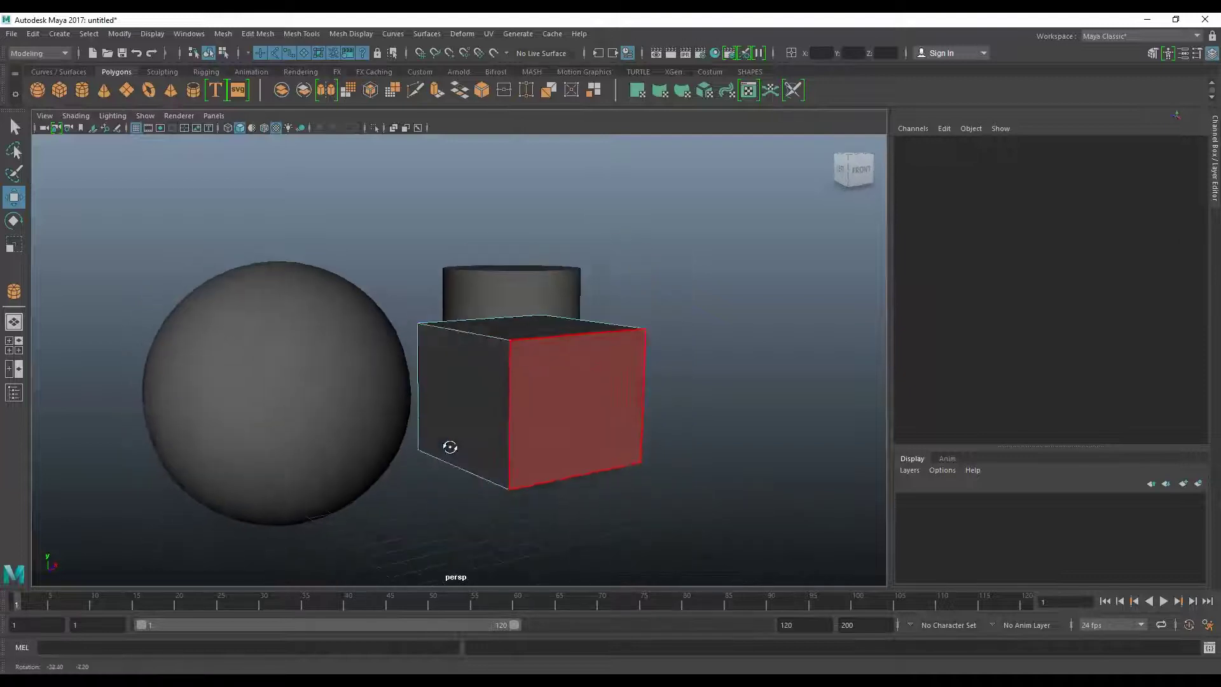
pyautogui.click(569, 399)
pyautogui.moveTo(531, 463)
pyautogui.keyDown('alt'); pyautogui.mouseDown()
pyautogui.moveTo(657, 441)
pyautogui.moveTo(768, 443)
pyautogui.mouseUp(); pyautogui.keyUp('alt')
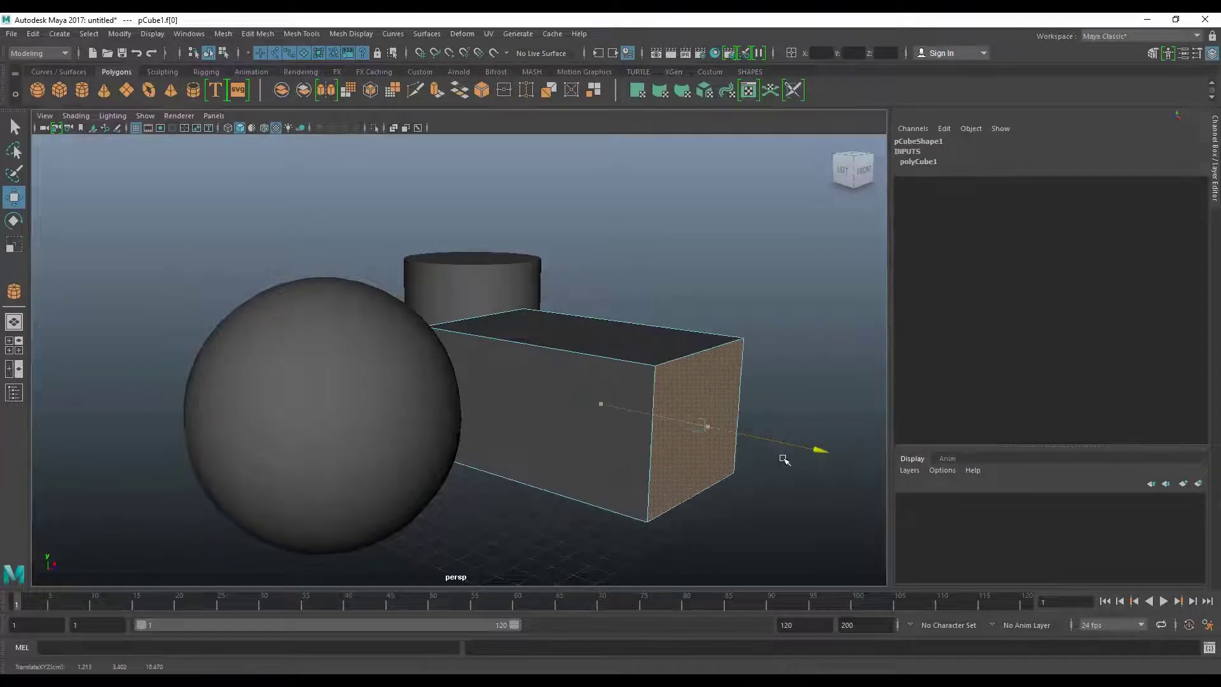
pyautogui.moveTo(706, 382)
pyautogui.mouseDown()
pyautogui.moveTo(712, 280)
pyautogui.moveTo(707, 332)
pyautogui.moveTo(750, 373)
pyautogui.mouseUp()
# - Tilt the front face with the Rotate tool, then undo both face edits
pyautogui.press('e')
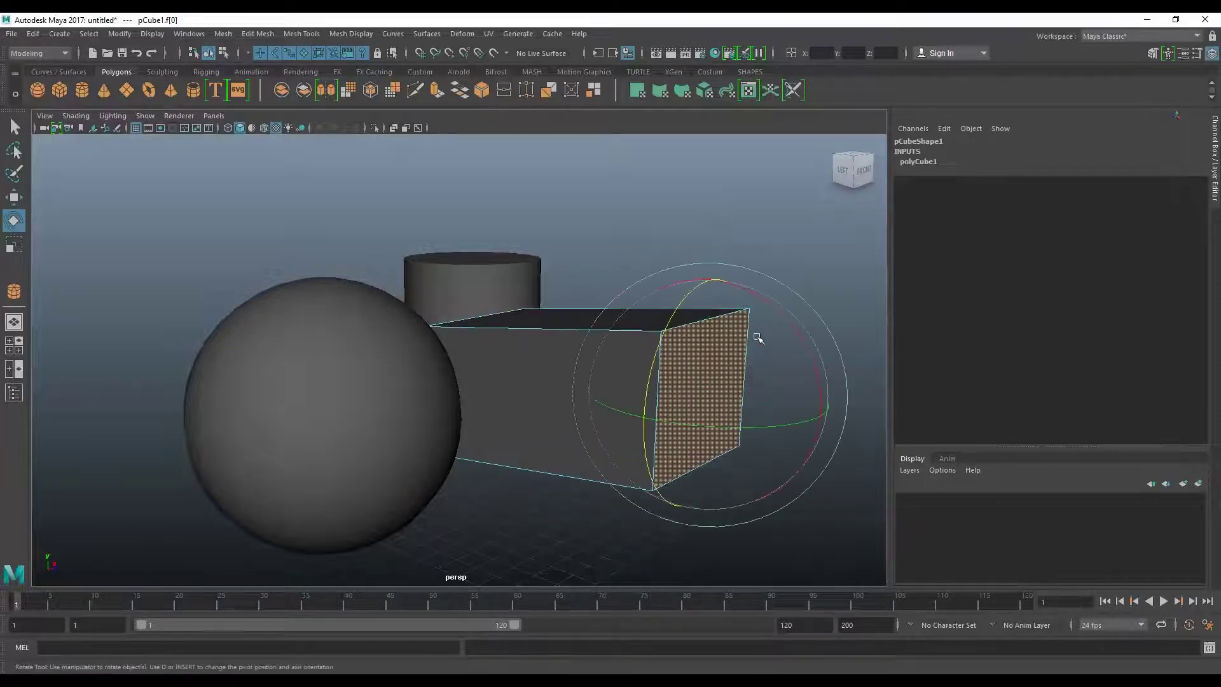
pyautogui.moveTo(794, 326)
pyautogui.mouseDown()
pyautogui.moveTo(827, 391)
pyautogui.moveTo(726, 399)
pyautogui.mouseUp()
pyautogui.press('w')
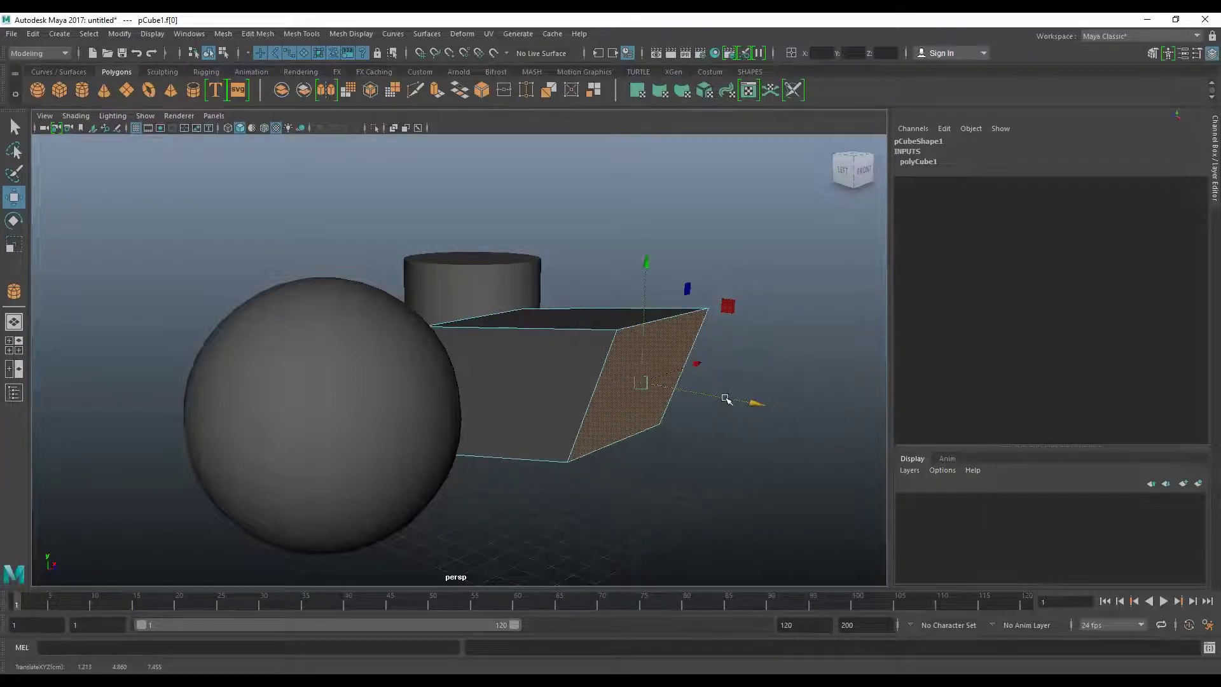
pyautogui.hotkey('ctrl', 'z')
pyautogui.hotkey('ctrl', 'z')
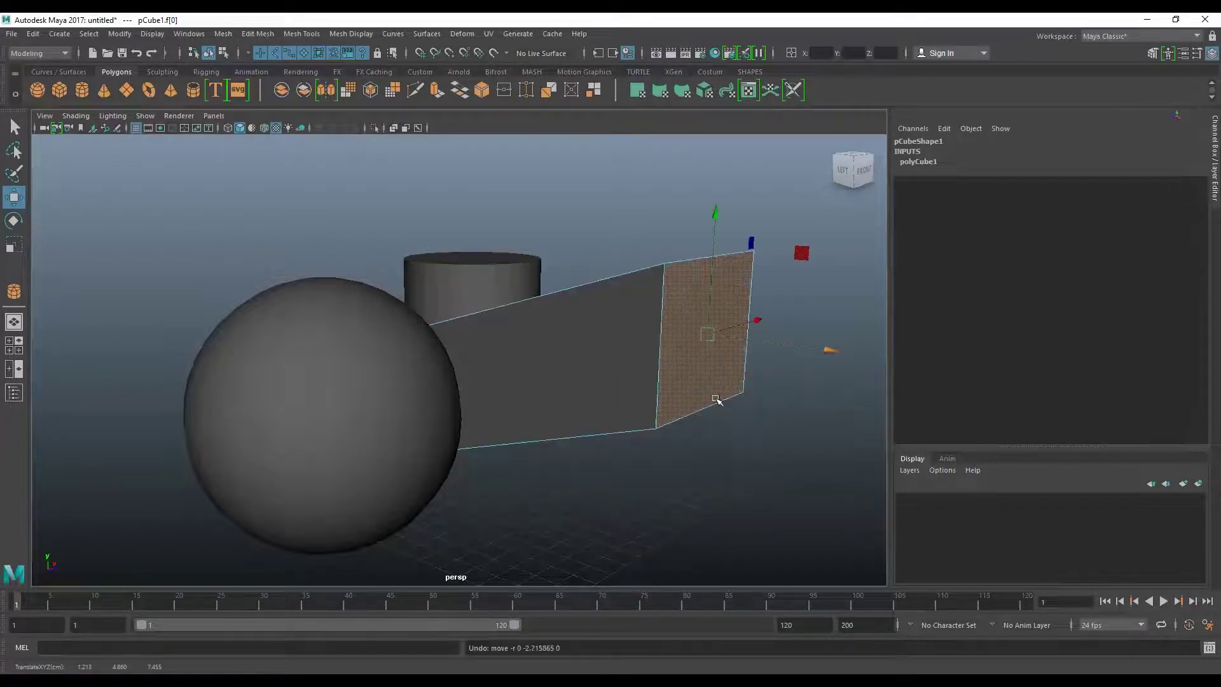
pyautogui.hotkey('ctrl', 'z')
pyautogui.hotkey('ctrl', 'z')
pyautogui.keyDown('alt'); pyautogui.moveTo(654, 450); pyautogui.dragTo(510, 414); pyautogui.keyUp('alt')
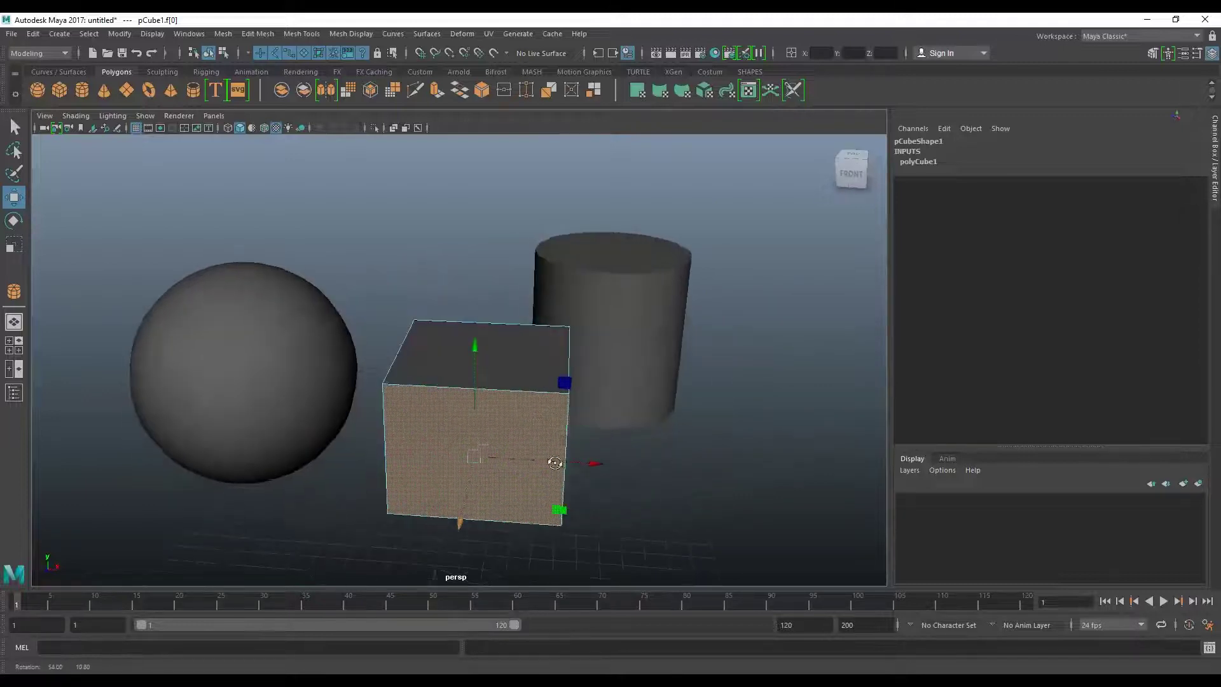
pyautogui.moveTo(489, 335); pyautogui.dragTo(430, 345, button='right')
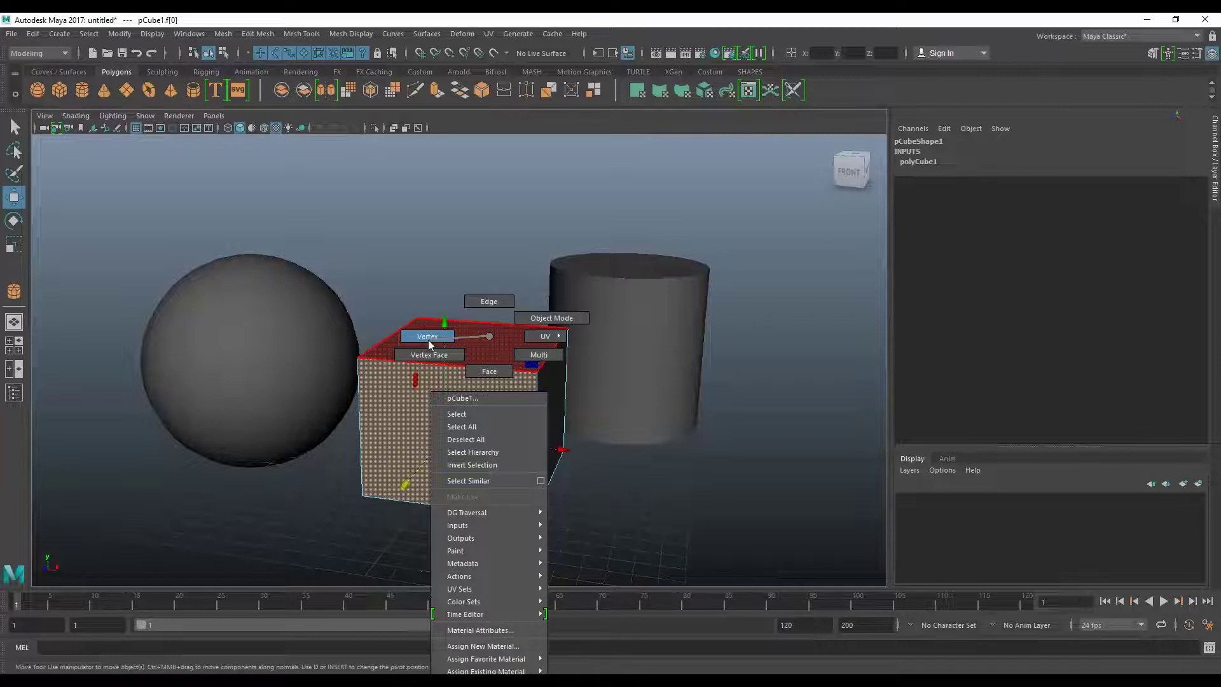
# - In vertex mode, raise a top corner vertex of the cube, then undo the vertex moves
pyautogui.moveTo(403, 442)
pyautogui.keyDown('alt'); pyautogui.mouseDown()
pyautogui.moveTo(492, 431)
pyautogui.moveTo(454, 431)
pyautogui.mouseUp(); pyautogui.keyUp('alt')
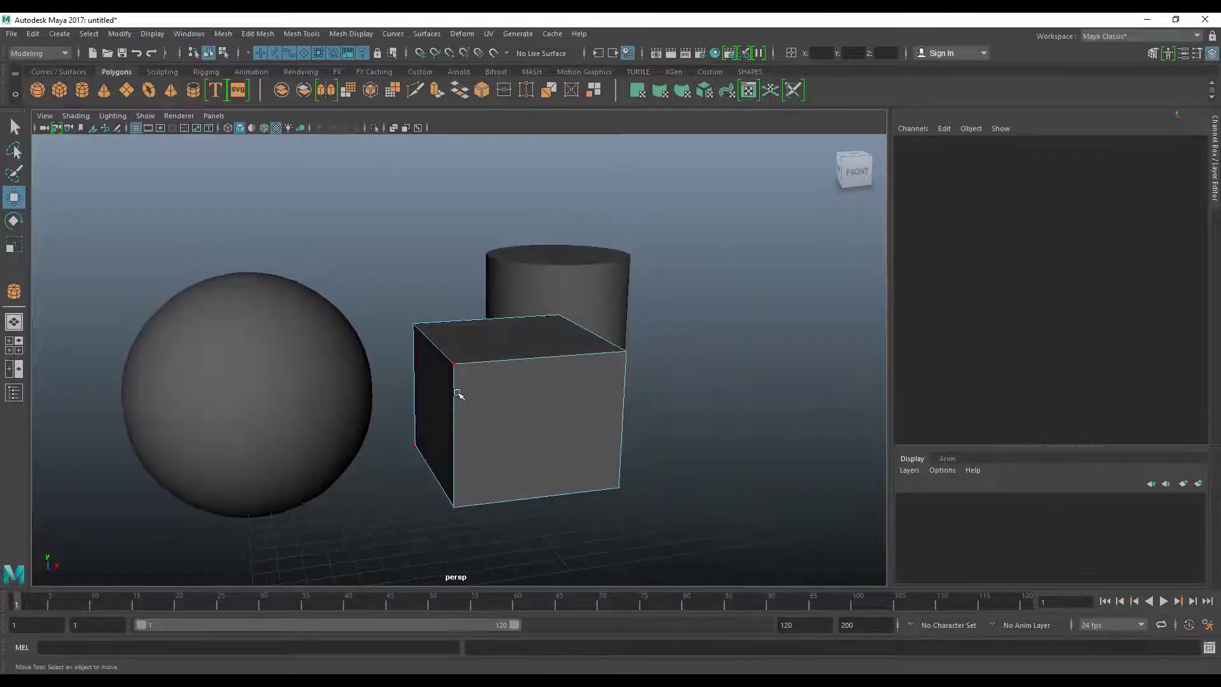
pyautogui.keyDown('alt'); pyautogui.moveTo(482, 404); pyautogui.dragTo(469, 414); pyautogui.keyUp('alt')
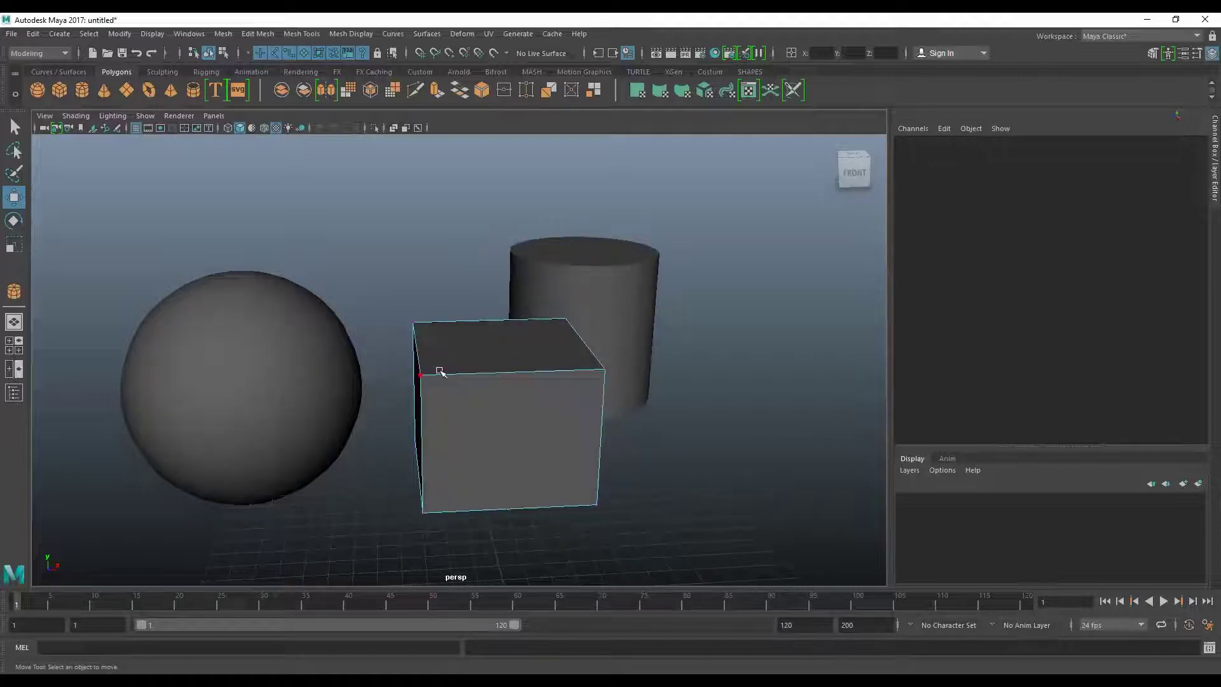
pyautogui.click(437, 390)
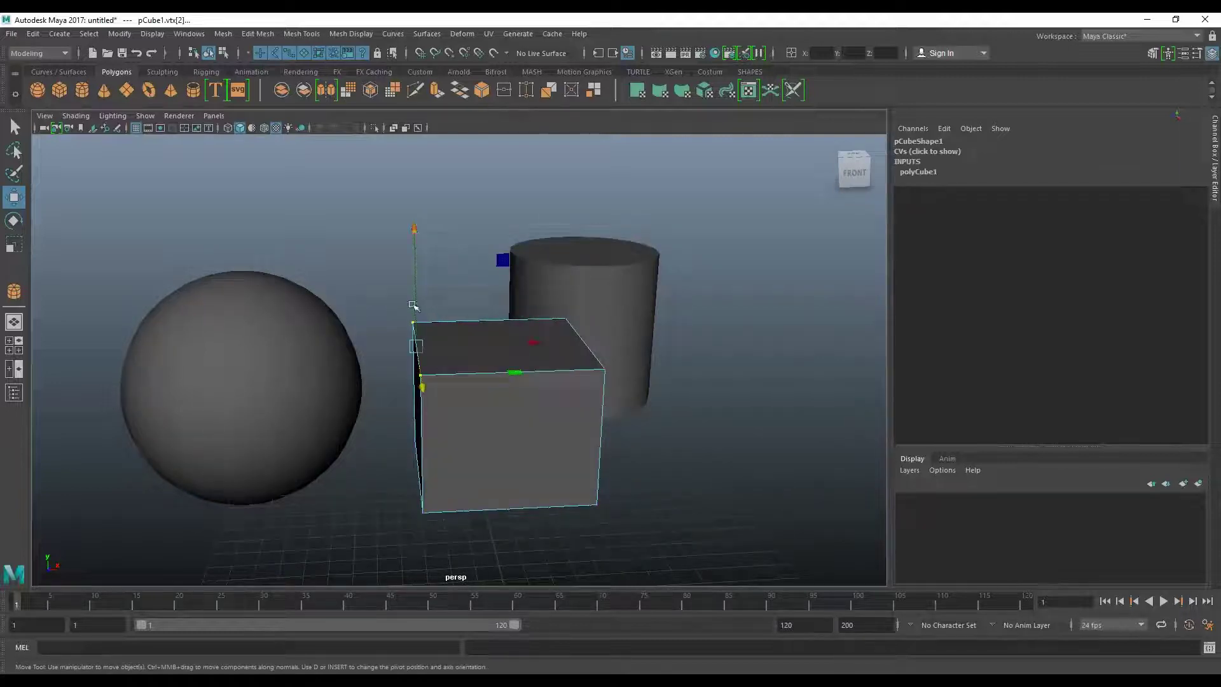
pyautogui.moveTo(414, 305); pyautogui.dragTo(414, 239)
pyautogui.click(596, 365)
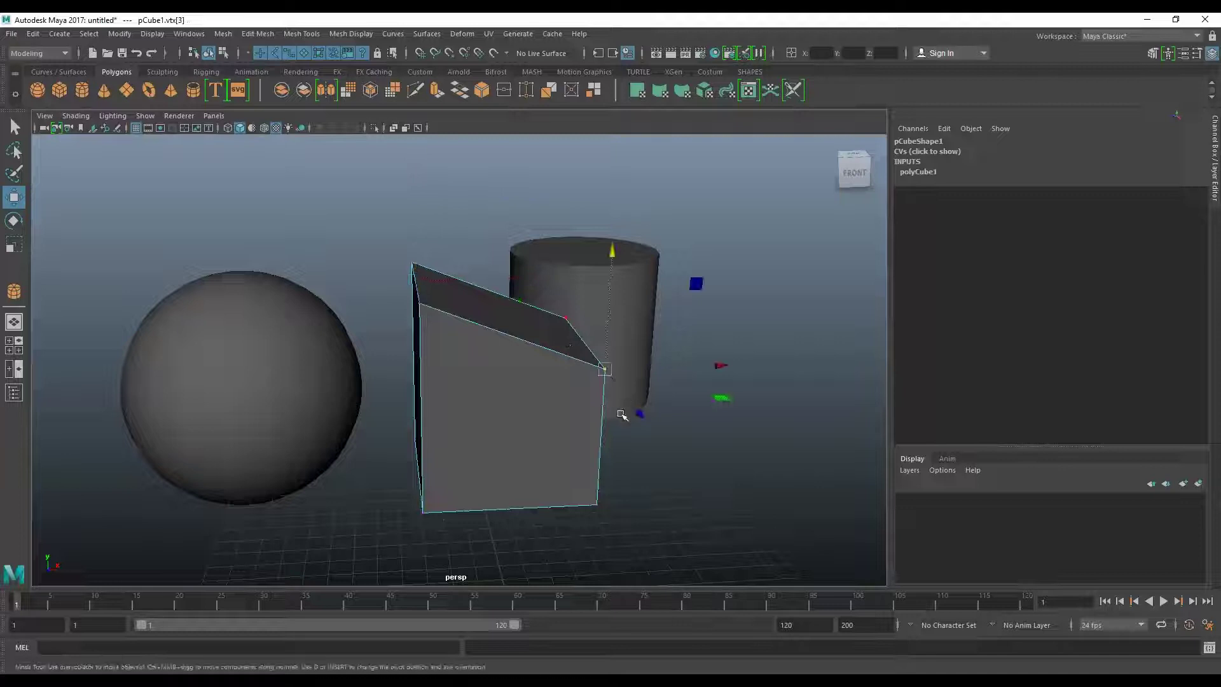
pyautogui.moveTo(610, 496)
pyautogui.keyDown('alt'); pyautogui.mouseDown()
pyautogui.moveTo(520, 479)
pyautogui.moveTo(597, 489)
pyautogui.mouseUp(); pyautogui.keyUp('alt')
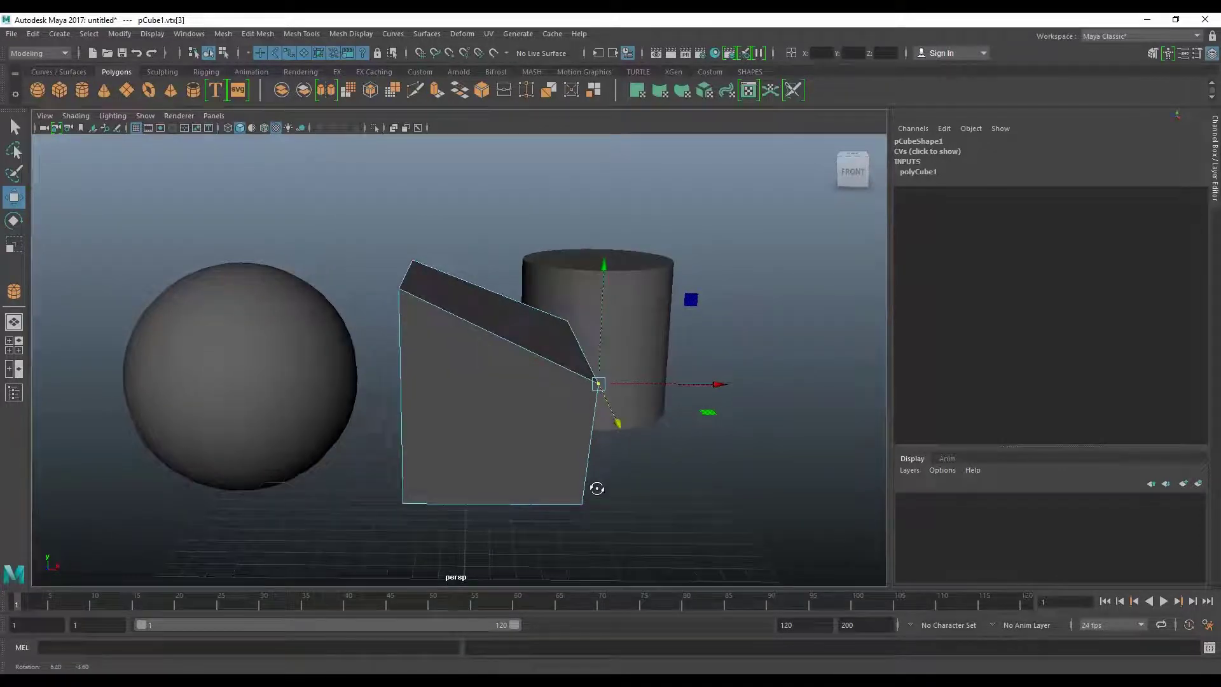
pyautogui.hotkey('ctrl', 'z')
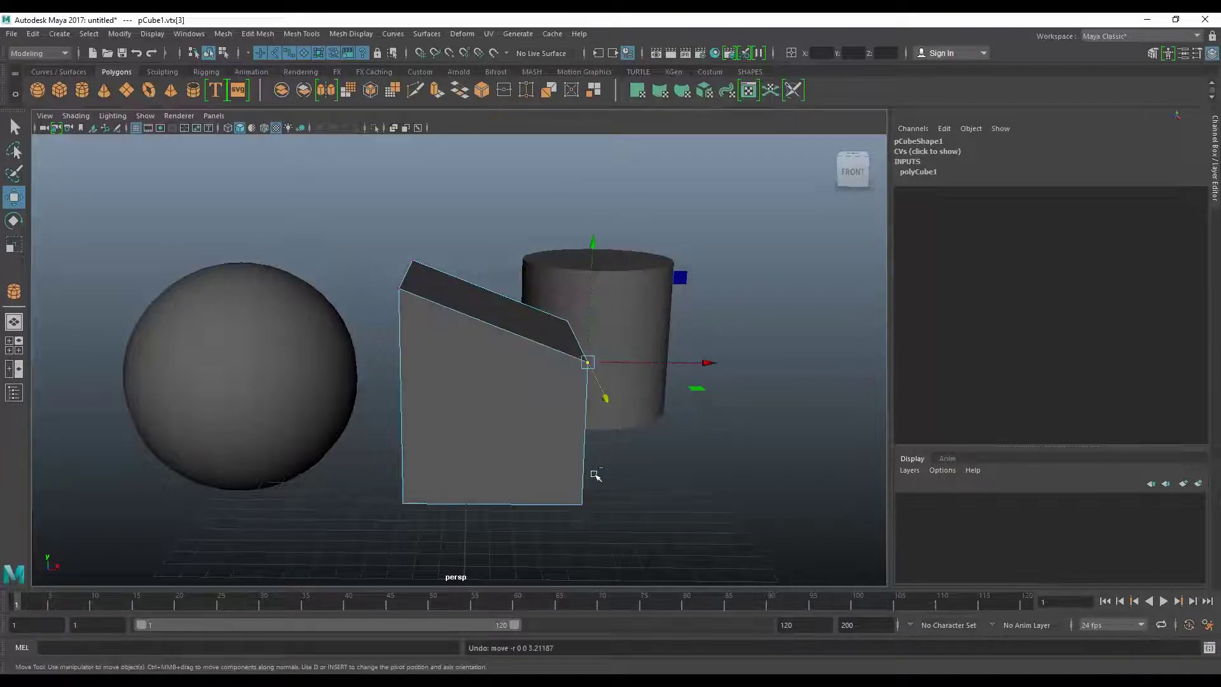
pyautogui.hotkey('ctrl', 'z')
# - In edge mode, shear the cube by shifting its top edge, then undo
pyautogui.moveTo(516, 419); pyautogui.dragTo(518, 299, button='right')
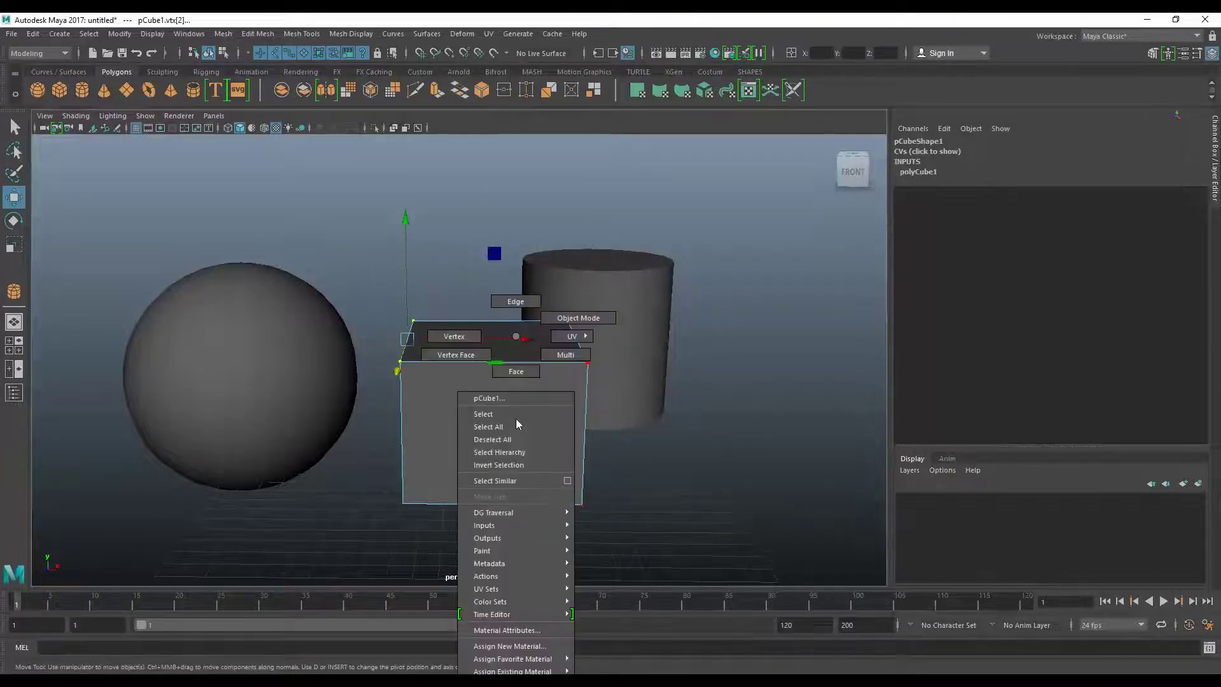
pyautogui.click(496, 357)
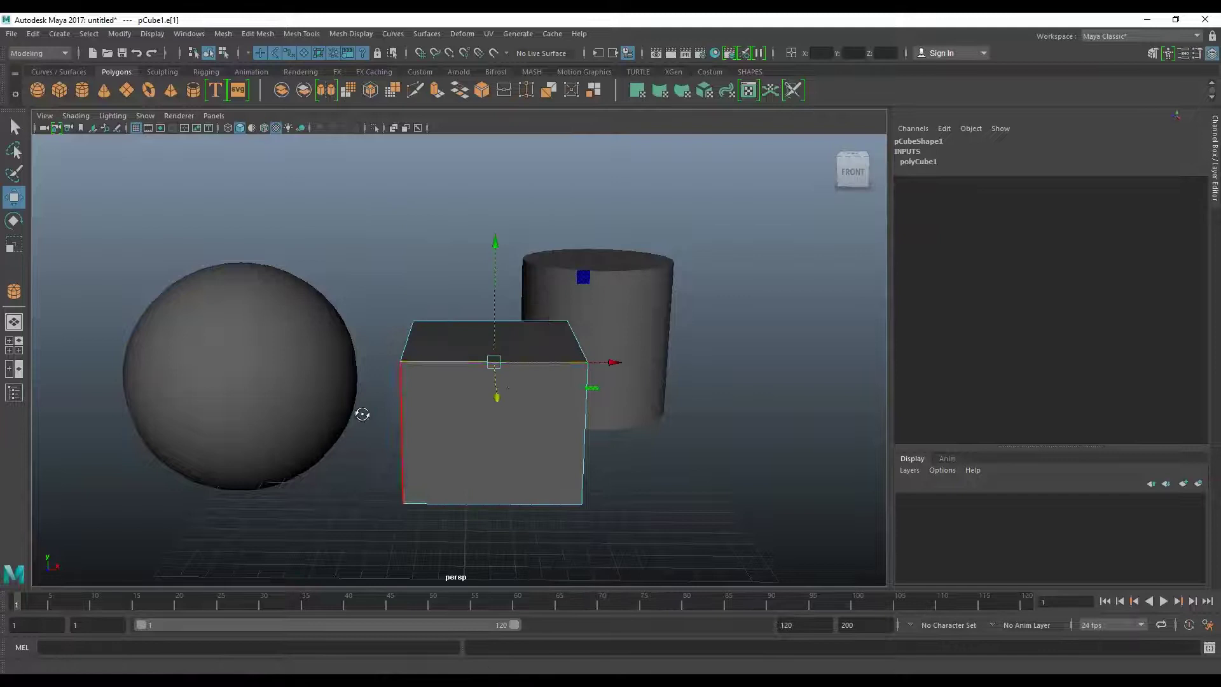
pyautogui.keyDown('alt'); pyautogui.moveTo(357, 415); pyautogui.dragTo(447, 408); pyautogui.keyUp('alt')
pyautogui.moveTo(586, 393)
pyautogui.mouseDown(button='middle')
pyautogui.moveTo(665, 431)
pyautogui.moveTo(684, 341)
pyautogui.mouseUp(button='middle')
pyautogui.hotkey('ctrl', 'z')
# - Shift the front-left top and front vertical edges left and right, then undo the distortion
pyautogui.click(484, 337)
pyautogui.keyDown('shift'); pyautogui.click(528, 401); pyautogui.keyUp('shift')
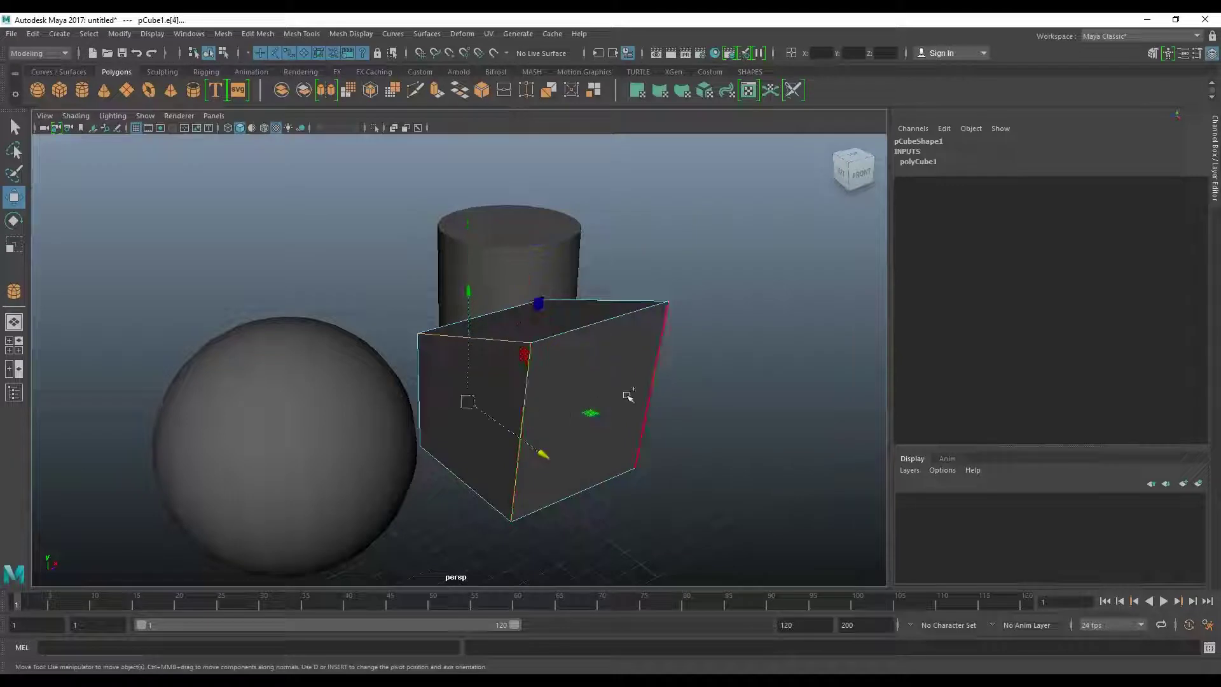
pyautogui.moveTo(550, 377); pyautogui.dragTo(518, 384, button='middle')
pyautogui.moveTo(518, 385)
pyautogui.keyDown('alt'); pyautogui.mouseDown()
pyautogui.moveTo(586, 431)
pyautogui.moveTo(630, 410)
pyautogui.mouseUp(); pyautogui.keyUp('alt')
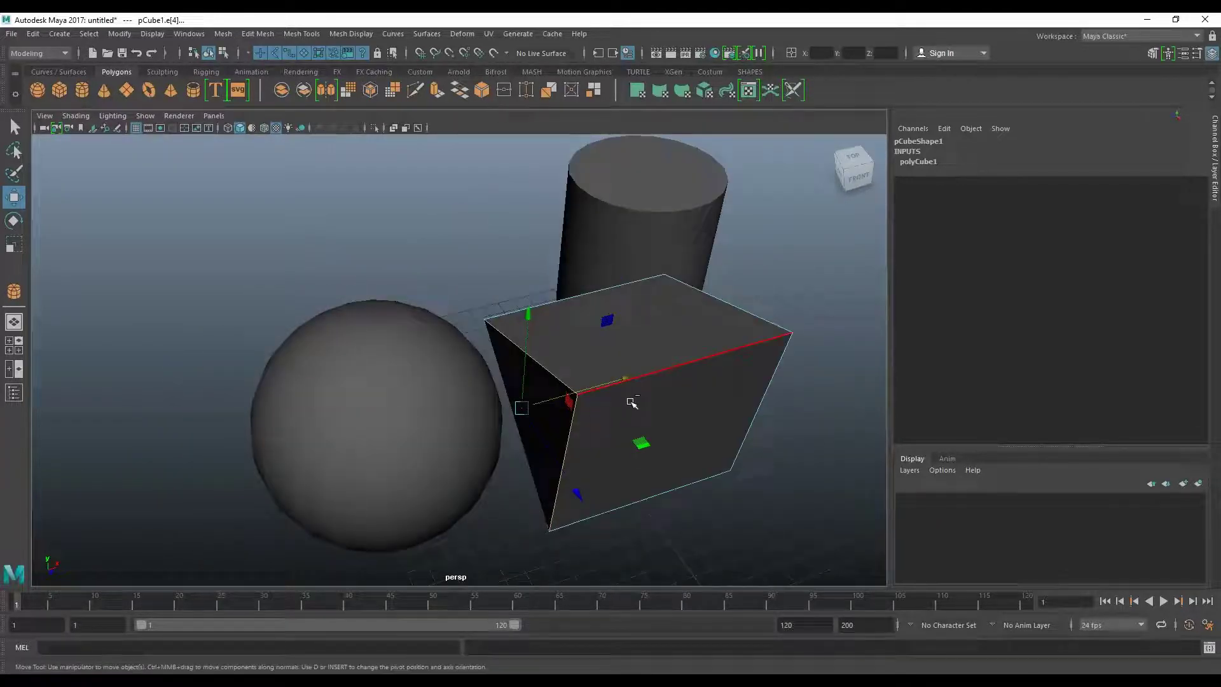
pyautogui.moveTo(633, 396); pyautogui.dragTo(615, 386, button='middle')
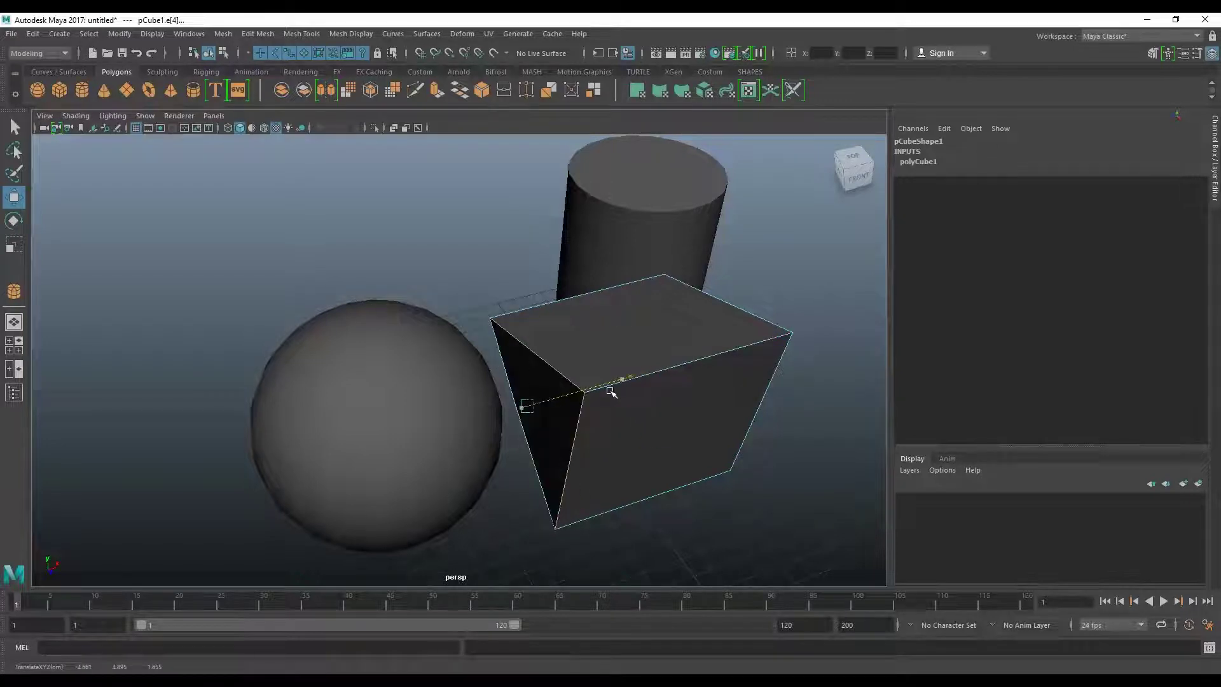
pyautogui.hotkey('ctrl', 'z')
pyautogui.hotkey('ctrl', 'z')
pyautogui.hotkey('ctrl', 'z')
pyautogui.hotkey('ctrl', 'z')
pyautogui.hotkey('ctrl', 'z')
pyautogui.hotkey('ctrl', 'z')
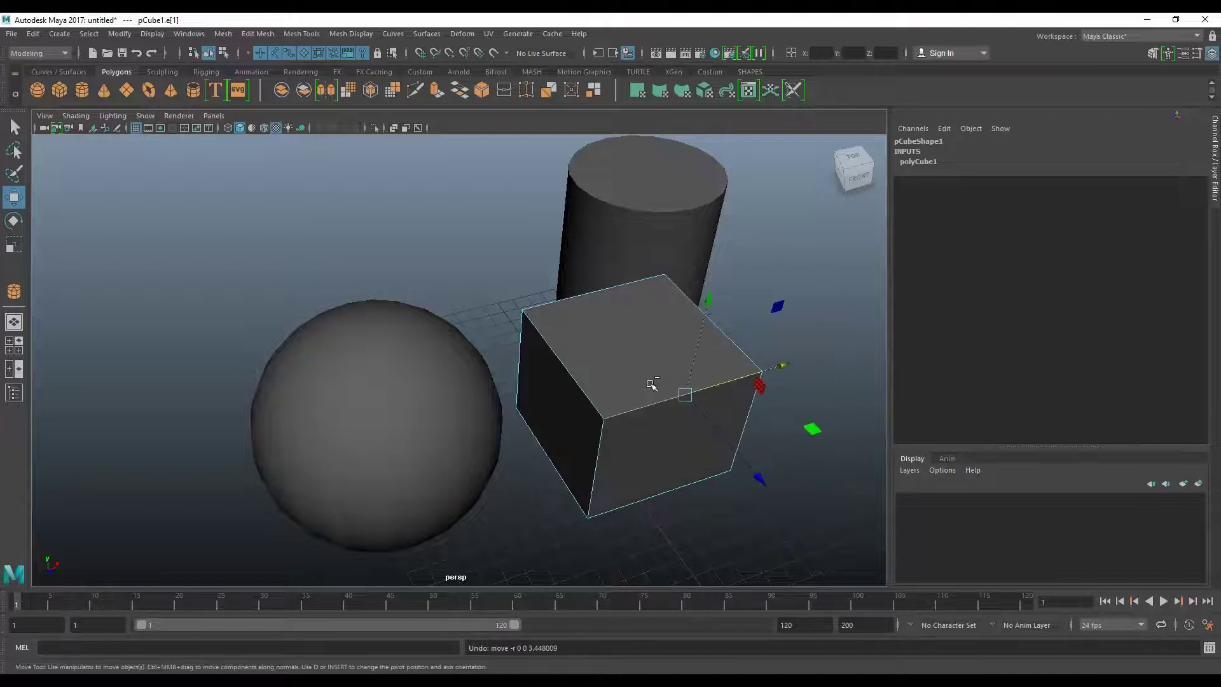
# - Return the cube to object mode and delete the sphere and cylinder
pyautogui.moveTo(626, 335)
pyautogui.mouseDown(button='right')
pyautogui.moveTo(618, 360)
pyautogui.moveTo(620, 304)
pyautogui.mouseUp(button='right')
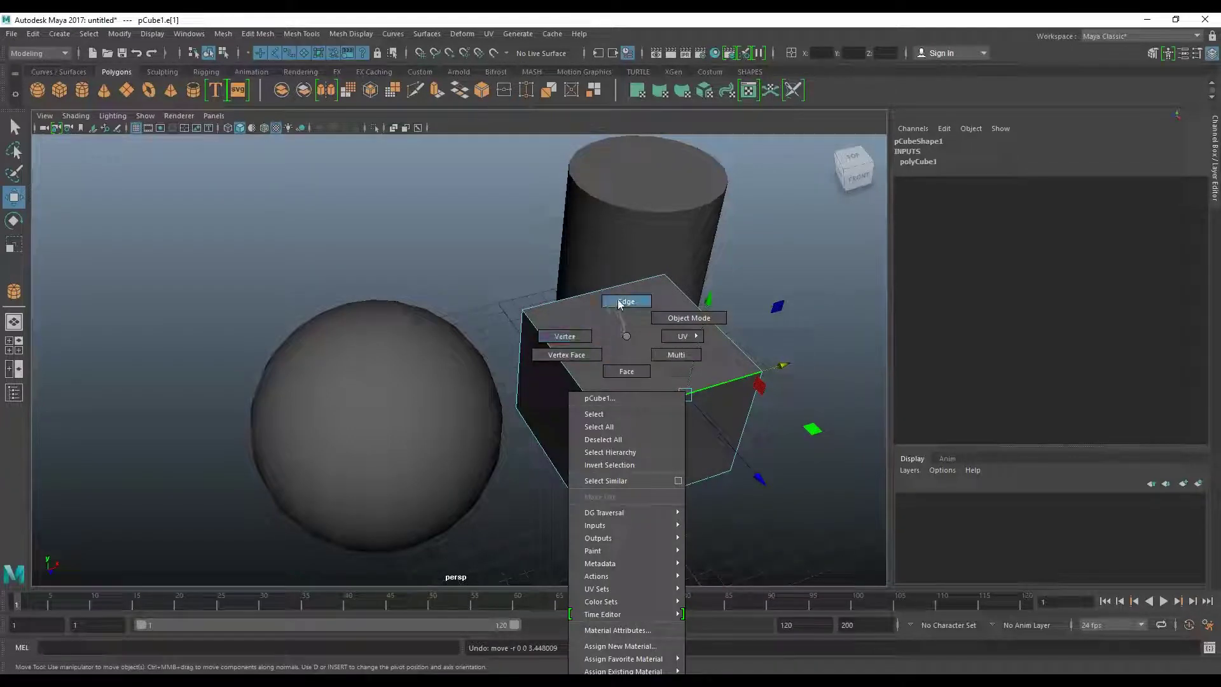
pyautogui.moveTo(621, 307); pyautogui.dragTo(675, 315, button='right')
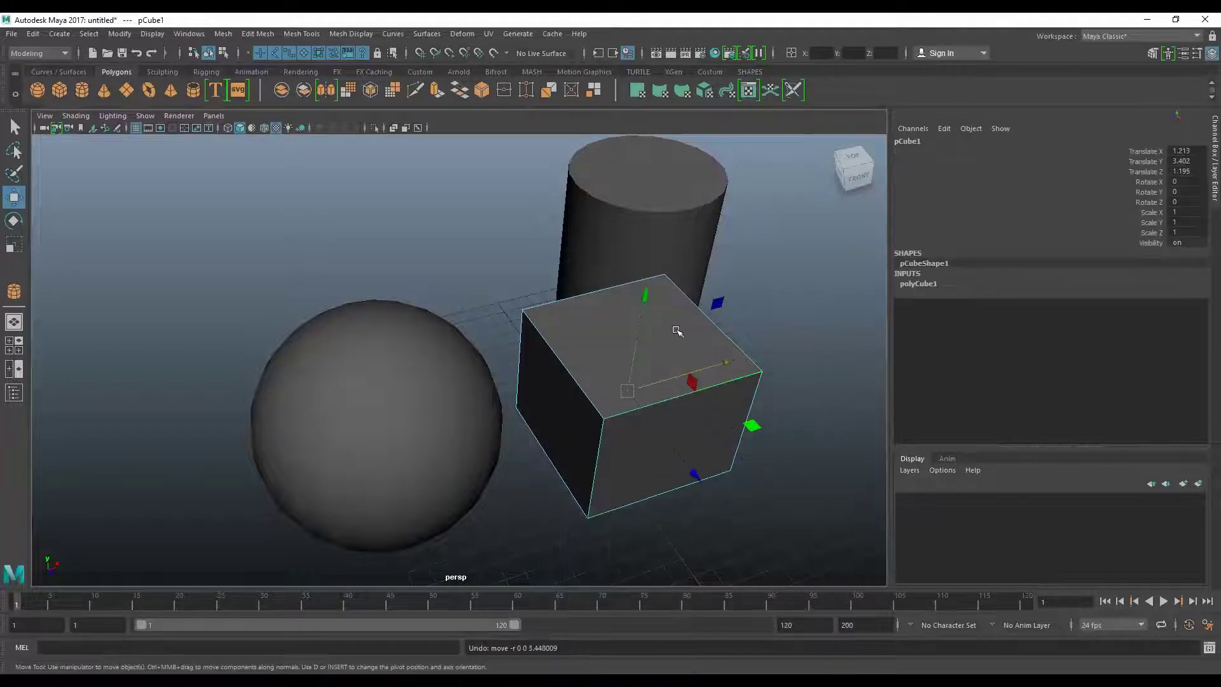
pyautogui.moveTo(621, 384)
pyautogui.keyDown('alt'); pyautogui.mouseDown()
pyautogui.moveTo(610, 373)
pyautogui.moveTo(541, 387)
pyautogui.mouseUp(); pyautogui.keyUp('alt')
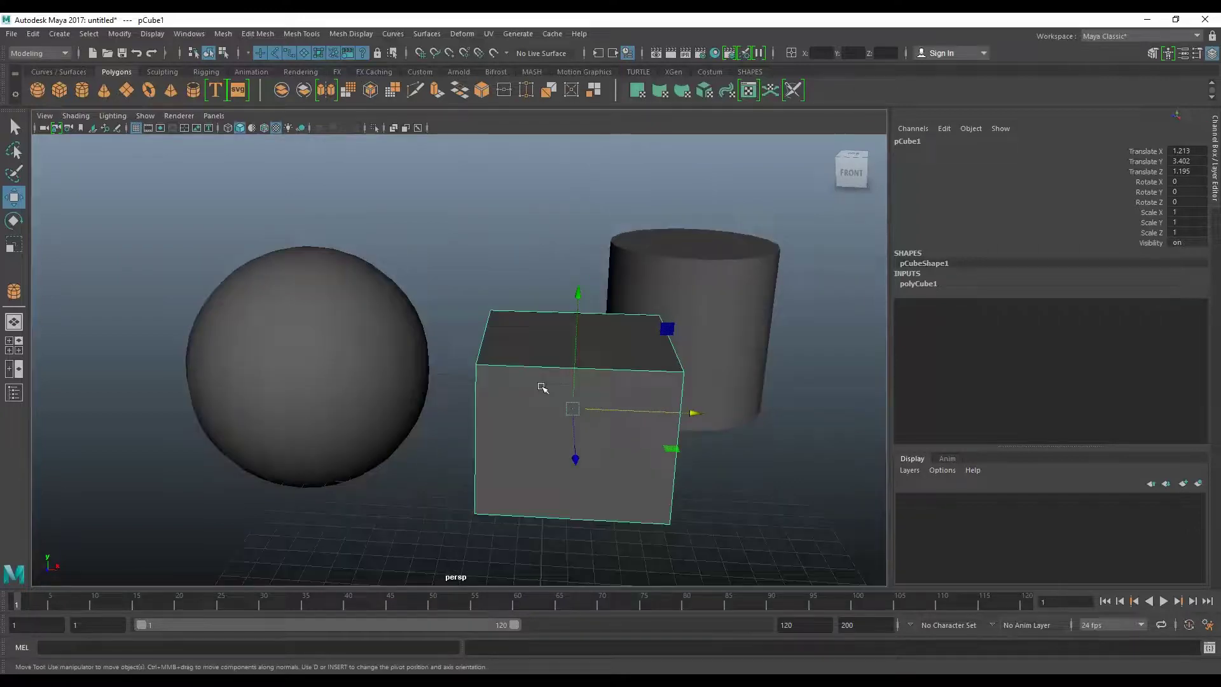
pyautogui.click(368, 345)
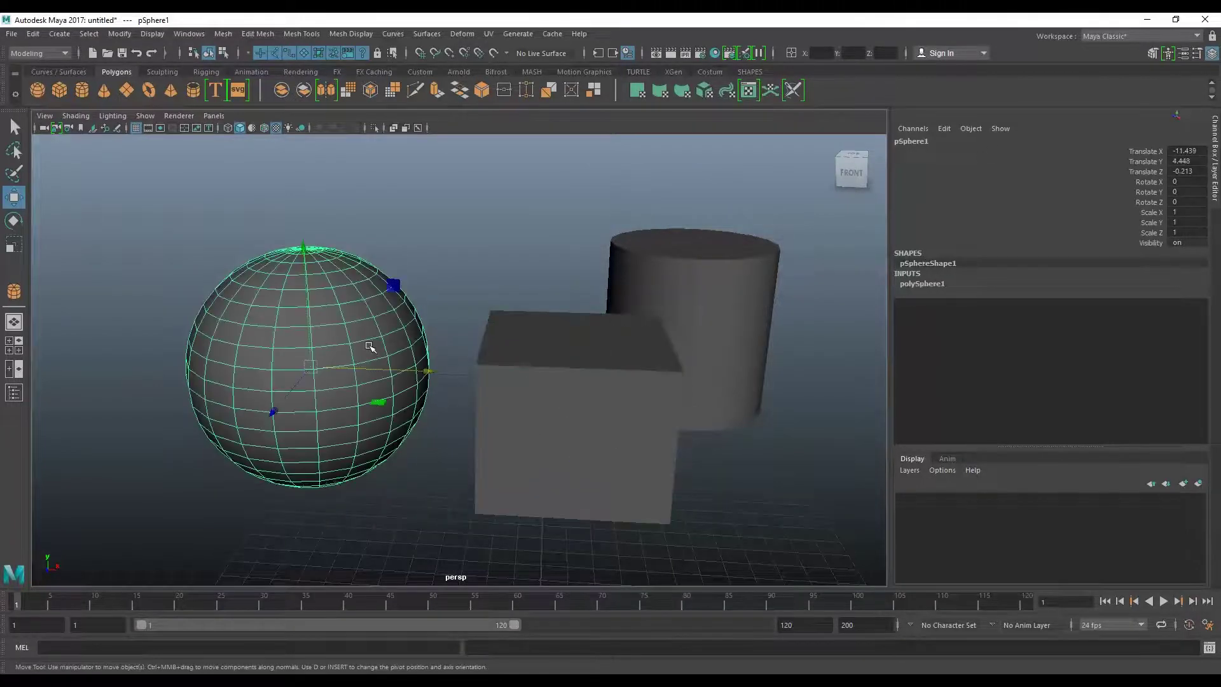
pyautogui.press('Delete')
pyautogui.click(687, 296)
pyautogui.press('Delete')
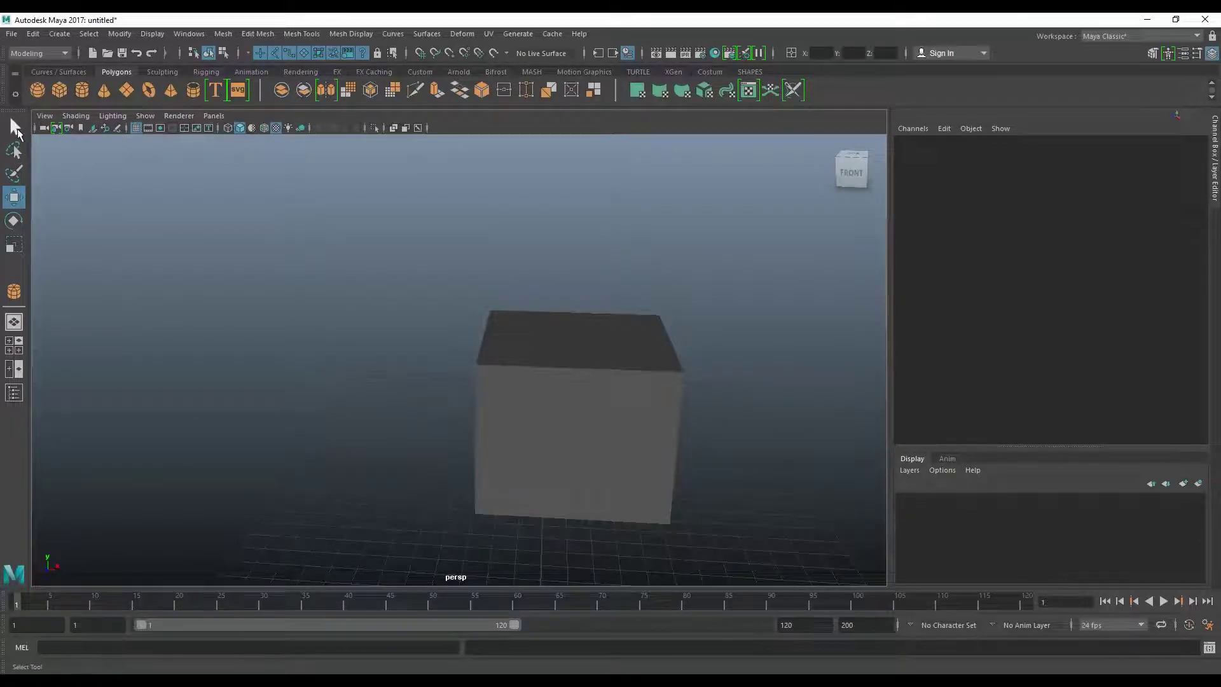
# - Open the Select Tool settings and move the window to the upper left
pyautogui.doubleClick(15, 129)
pyautogui.moveTo(257, 132); pyautogui.dragTo(171, 93)
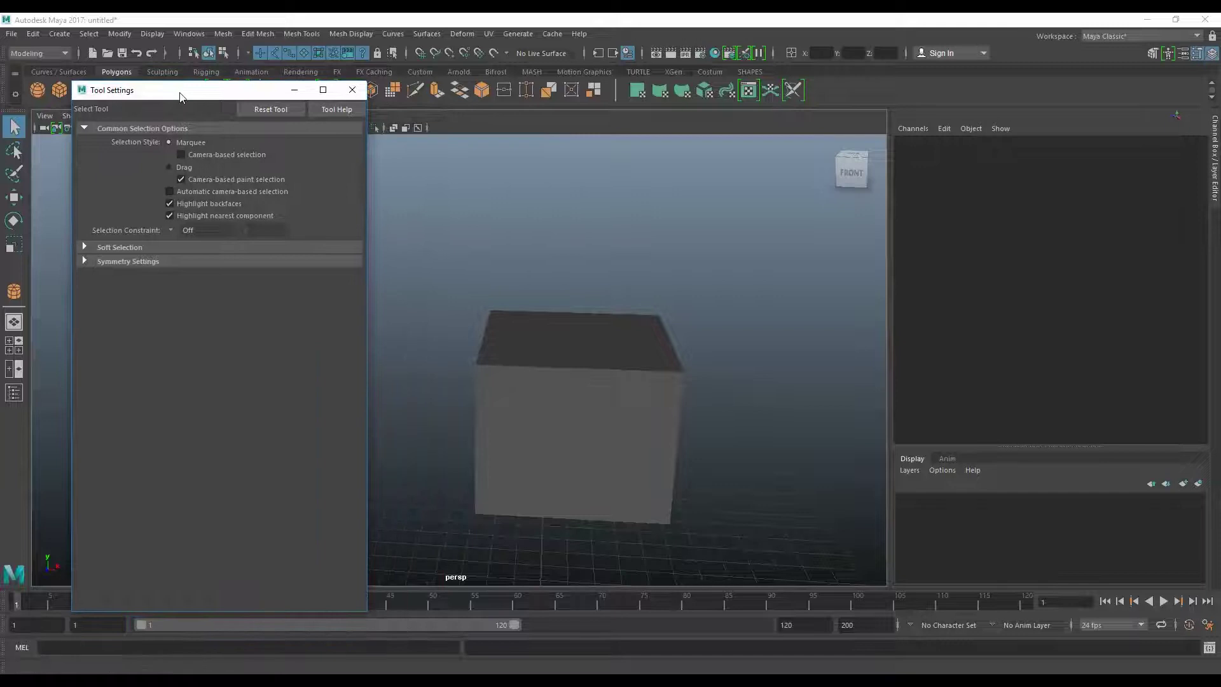
pyautogui.keyDown('alt'); pyautogui.moveTo(552, 370); pyautogui.dragTo(586, 371); pyautogui.keyUp('alt')
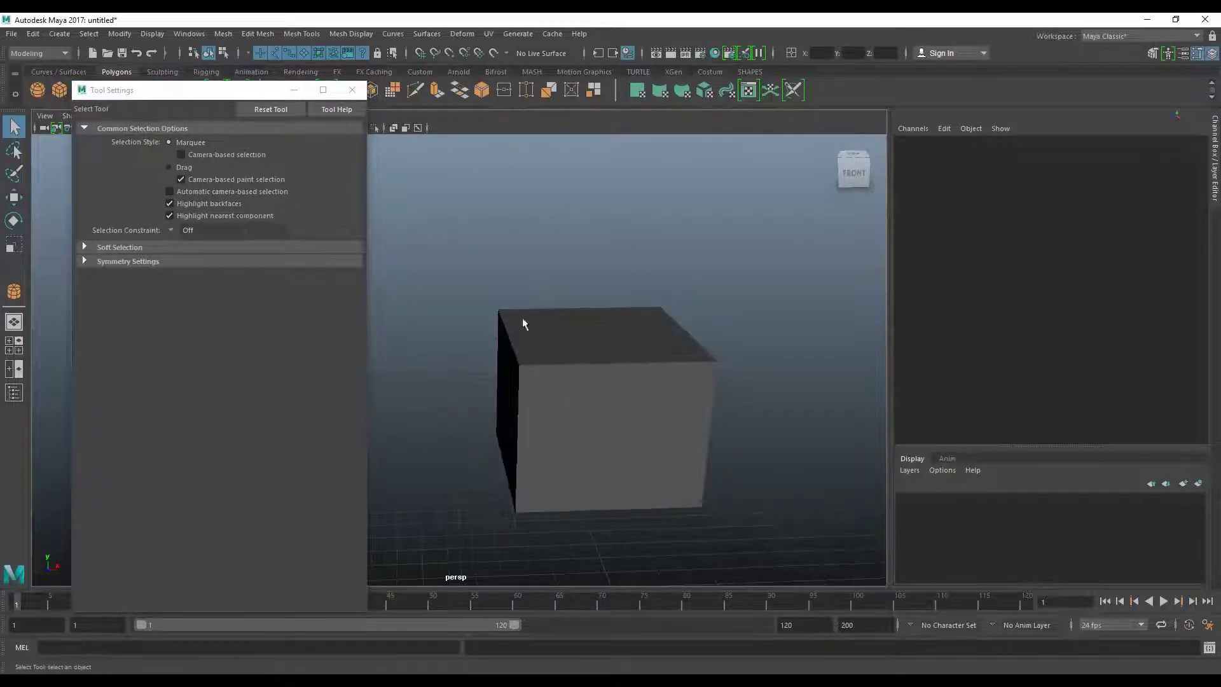
# - Add a new sphere beside the cube, move the cube left and raise the sphere
pyautogui.click(37, 90)
pyautogui.moveTo(781, 452)
pyautogui.mouseDown()
pyautogui.moveTo(817, 499)
pyautogui.moveTo(817, 458)
pyautogui.mouseUp()
pyautogui.press('w')
pyautogui.click(621, 414)
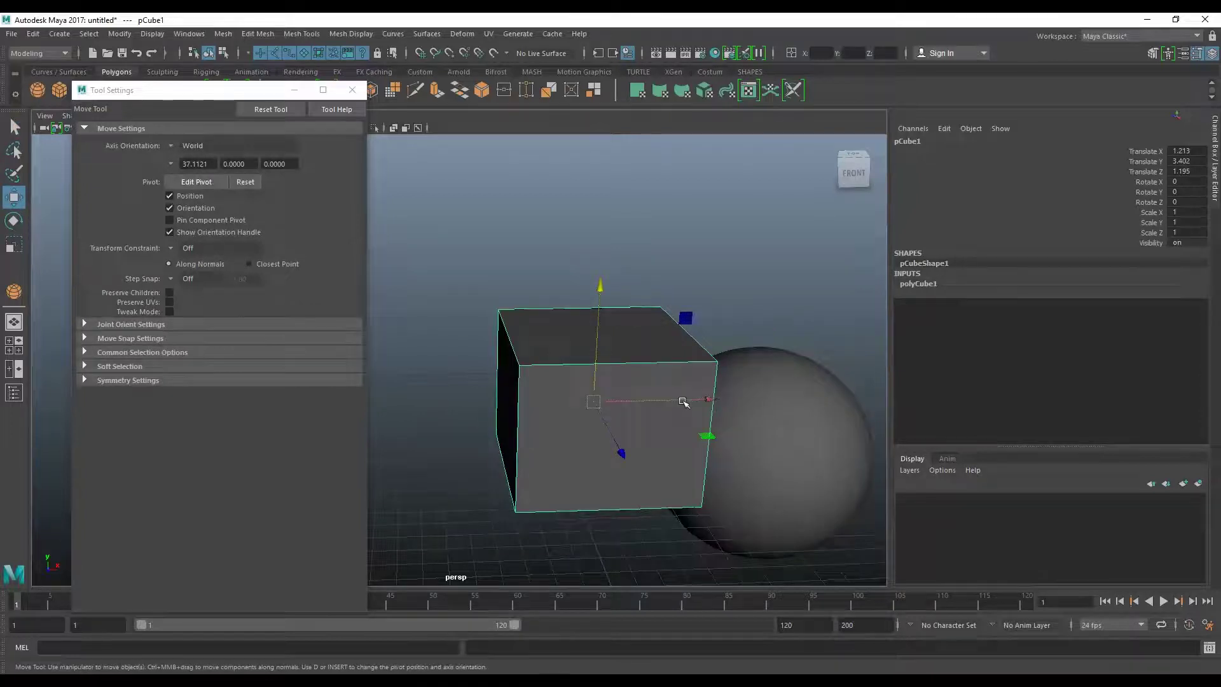
pyautogui.moveTo(682, 401); pyautogui.dragTo(586, 404)
pyautogui.click(777, 414)
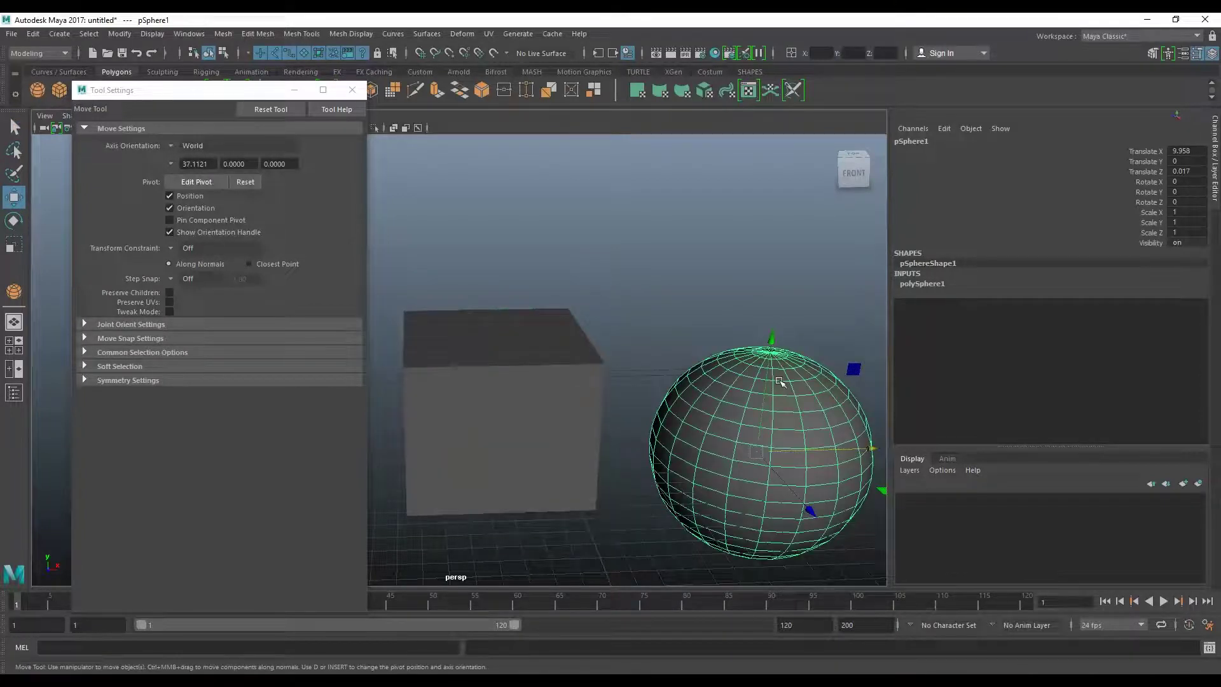
pyautogui.moveTo(766, 375); pyautogui.dragTo(766, 304)
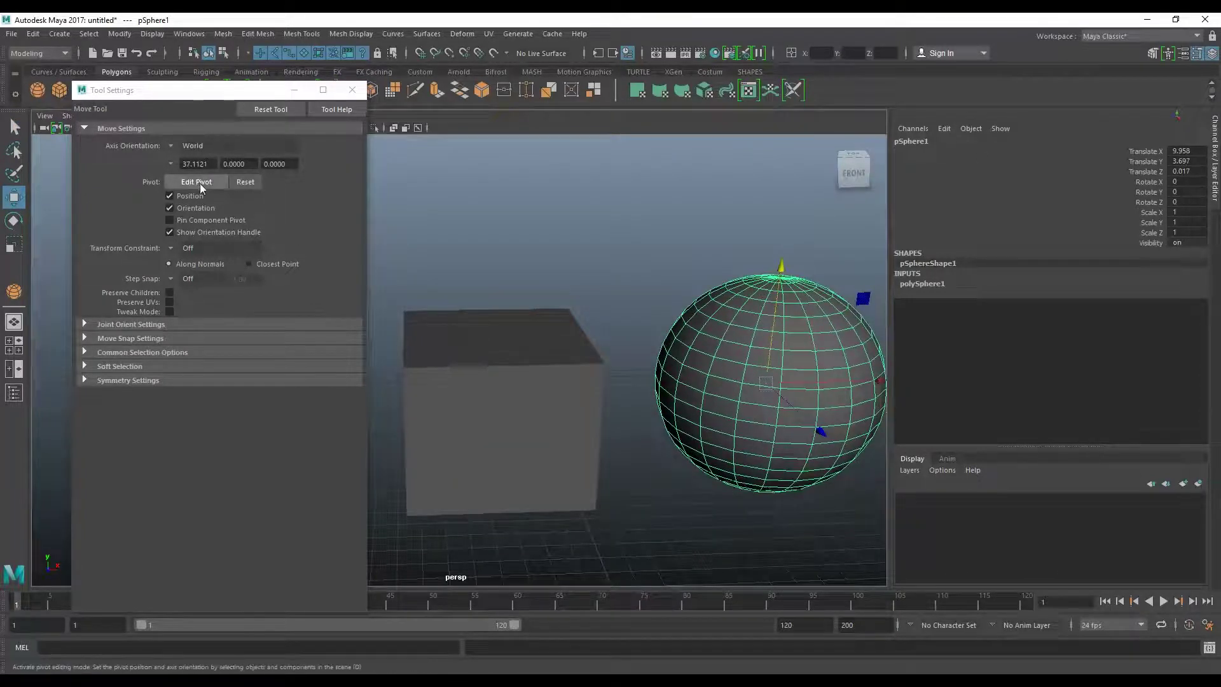
pyautogui.click(562, 395)
pyautogui.keyDown('alt'); pyautogui.moveTo(536, 444); pyautogui.dragTo(548, 450); pyautogui.keyUp('alt')
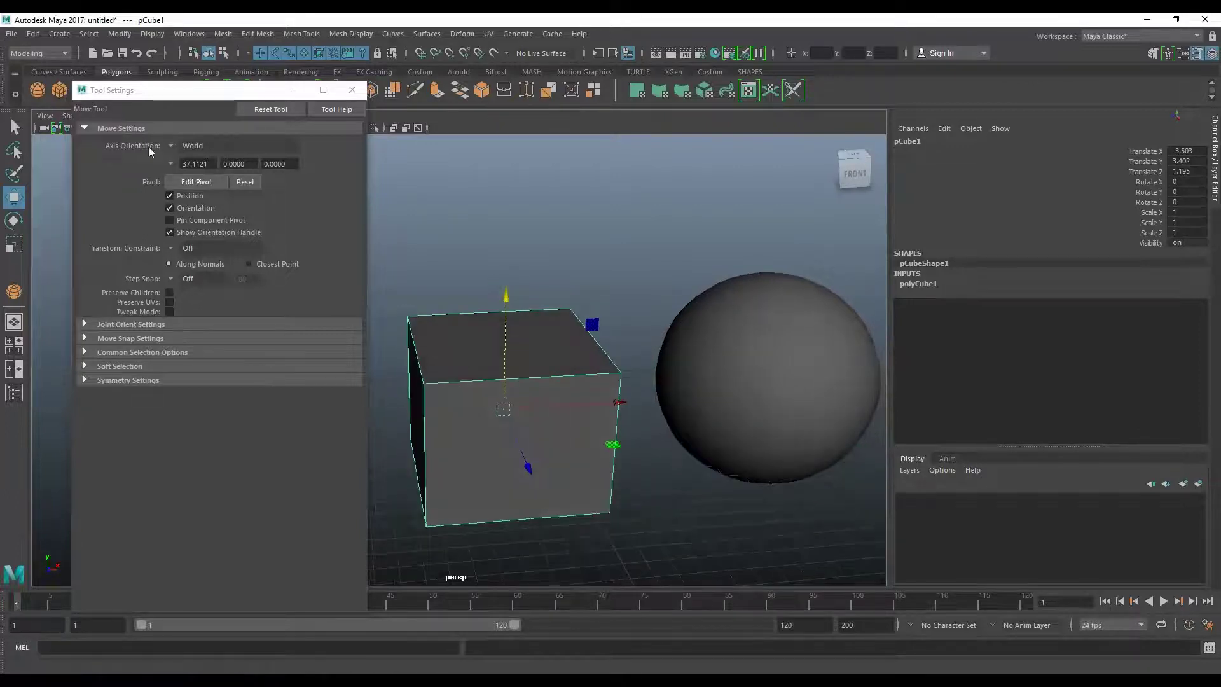
pyautogui.press('q')
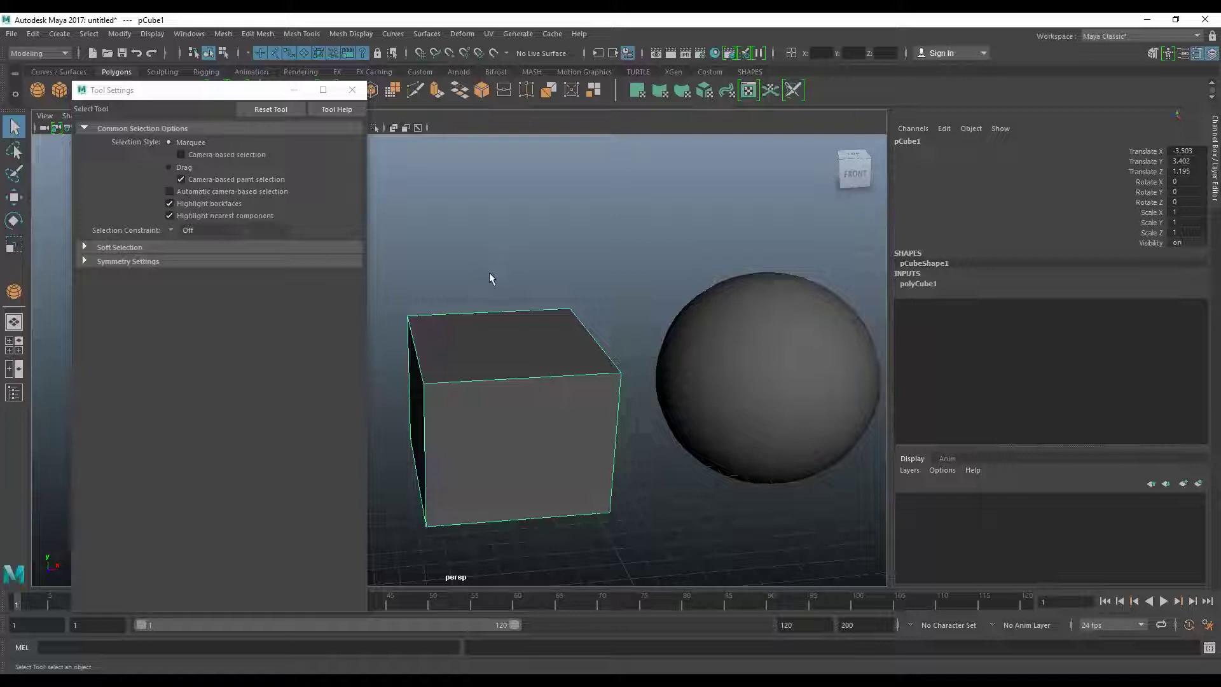
# - With Drag selection style, paint the face band f[247:254] near the sphere's top, then restore Marquee
pyautogui.click(169, 168)
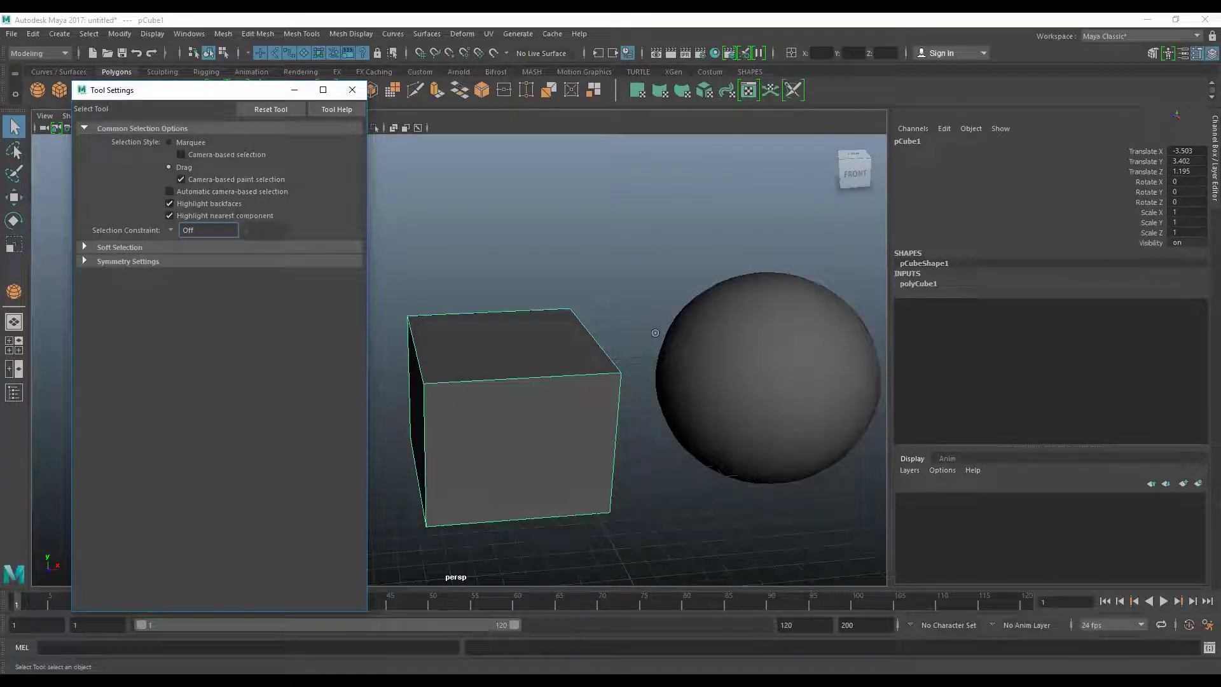
pyautogui.click(725, 332)
pyautogui.moveTo(763, 337); pyautogui.dragTo(762, 368, button='right')
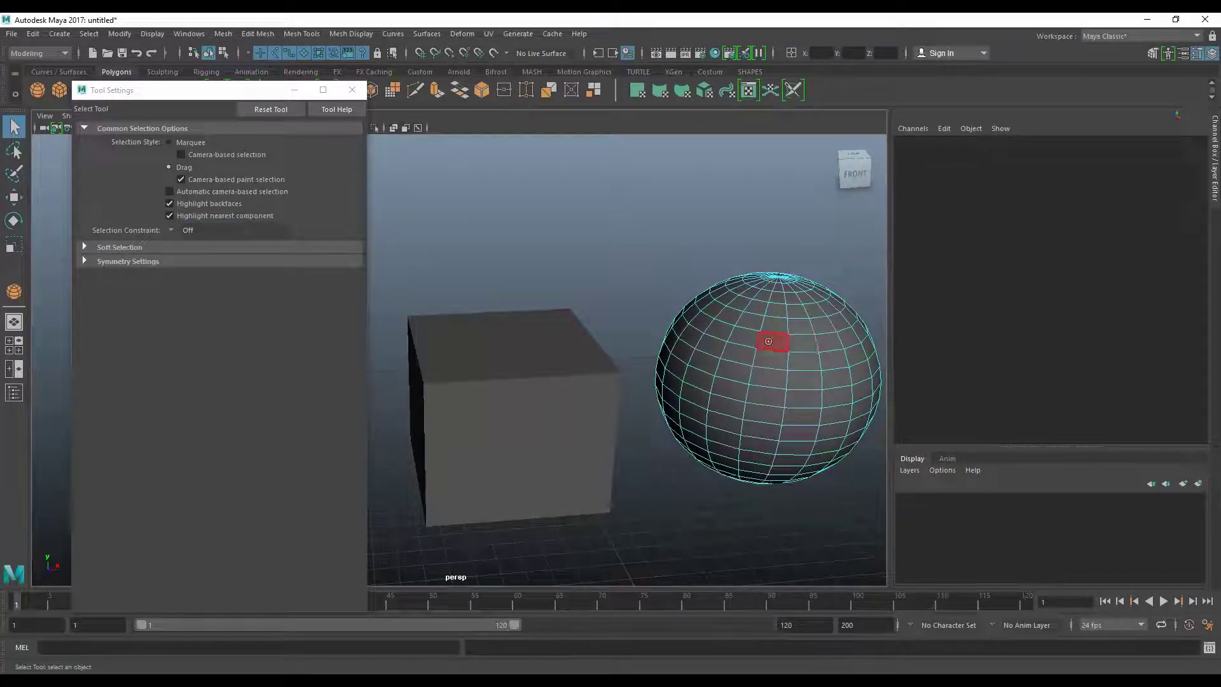
pyautogui.moveTo(769, 343)
pyautogui.mouseDown()
pyautogui.moveTo(820, 345)
pyautogui.moveTo(801, 380)
pyautogui.moveTo(729, 389)
pyautogui.mouseUp()
pyautogui.moveTo(736, 343)
pyautogui.mouseDown()
pyautogui.moveTo(720, 332)
pyautogui.moveTo(826, 343)
pyautogui.moveTo(834, 398)
pyautogui.moveTo(786, 396)
pyautogui.moveTo(738, 371)
pyautogui.moveTo(777, 356)
pyautogui.moveTo(802, 380)
pyautogui.mouseUp()
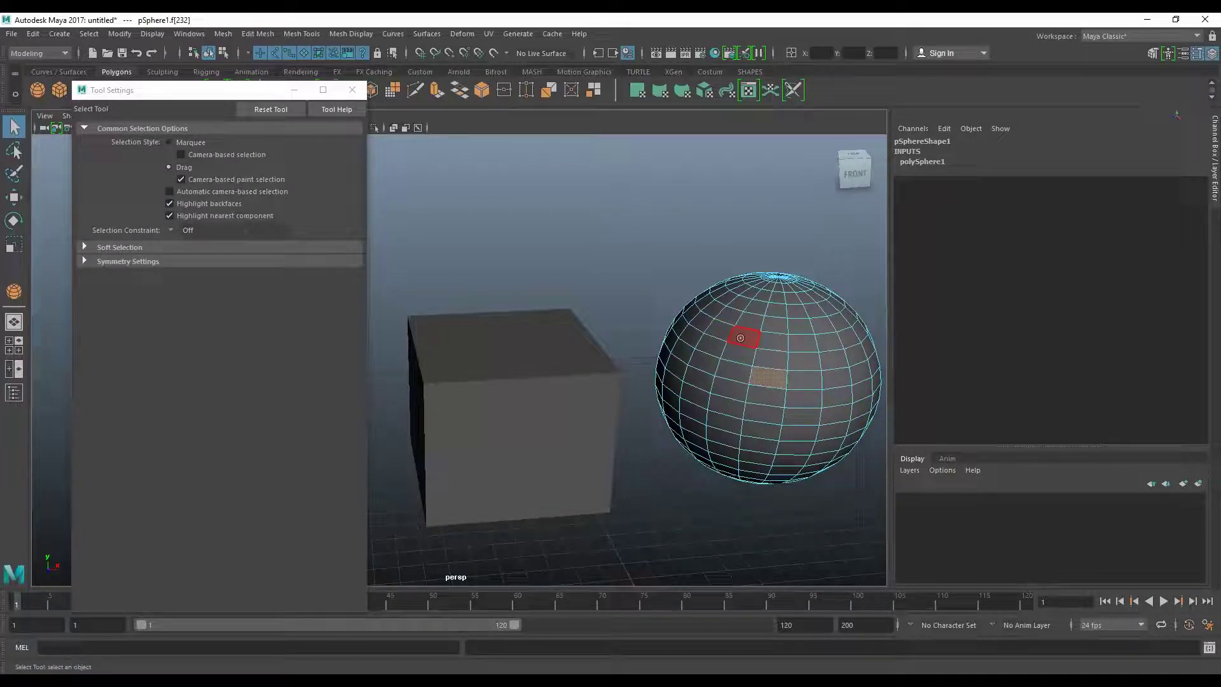
pyautogui.moveTo(740, 337); pyautogui.dragTo(789, 362)
pyautogui.keyDown('alt'); pyautogui.moveTo(712, 369); pyautogui.dragTo(670, 406); pyautogui.keyUp('alt')
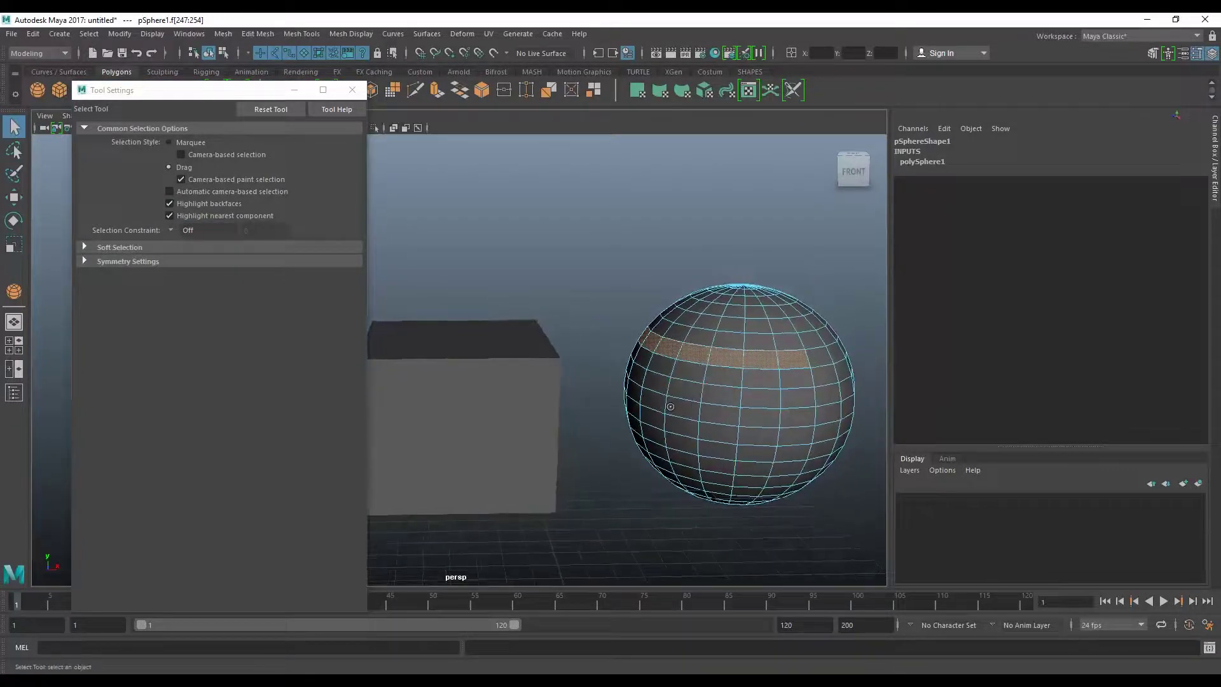
pyautogui.click(169, 143)
pyautogui.click(85, 248)
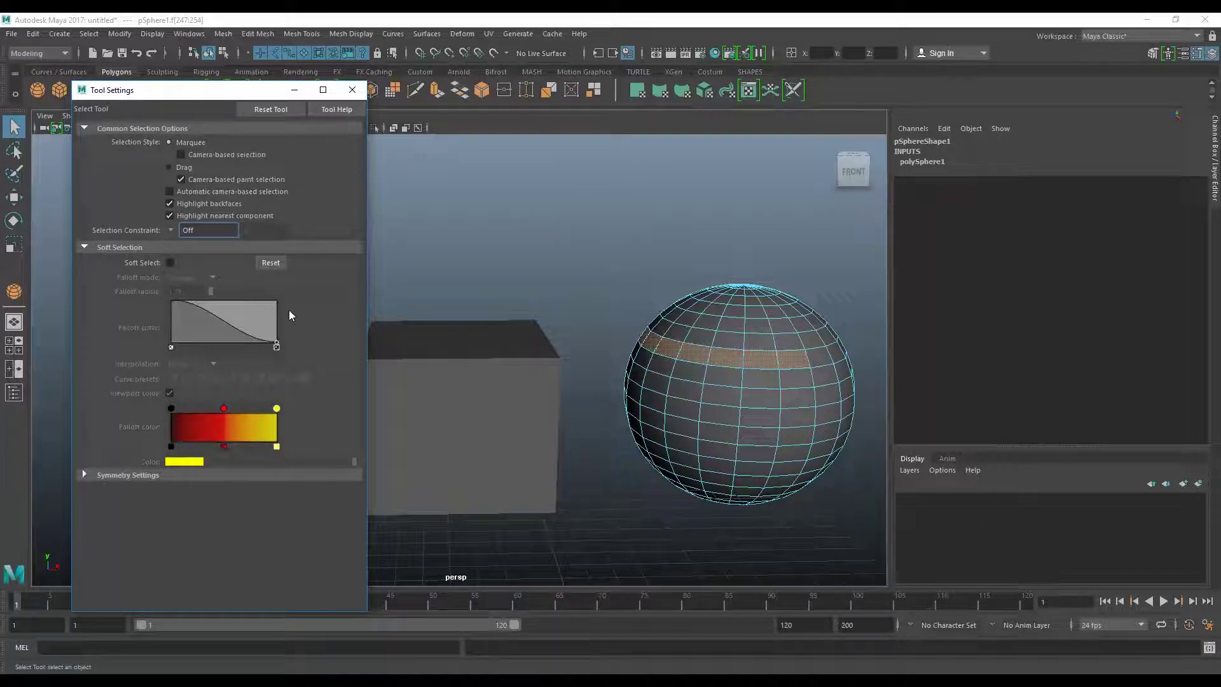
# - Test-move a sphere face and then a vertex outward, undoing each move
pyautogui.click(757, 414)
pyautogui.moveTo(716, 459)
pyautogui.keyDown('alt'); pyautogui.mouseDown()
pyautogui.moveTo(761, 459)
pyautogui.moveTo(723, 457)
pyautogui.mouseUp(); pyautogui.keyUp('alt')
pyautogui.press('w')
pyautogui.moveTo(777, 413)
pyautogui.mouseDown()
pyautogui.moveTo(832, 443)
pyautogui.moveTo(805, 438)
pyautogui.mouseUp()
pyautogui.hotkey('ctrl', 'z')
pyautogui.hotkey('ctrl', 'z')
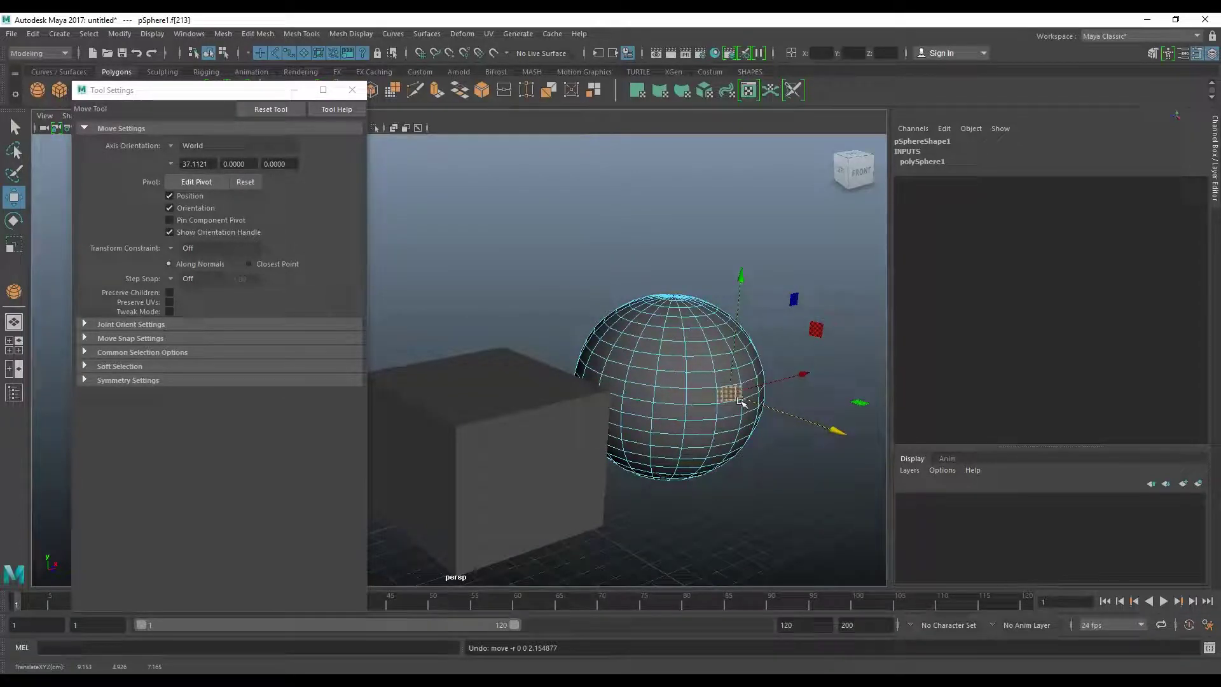
pyautogui.moveTo(720, 399); pyautogui.dragTo(659, 364, button='right')
pyautogui.click(717, 387)
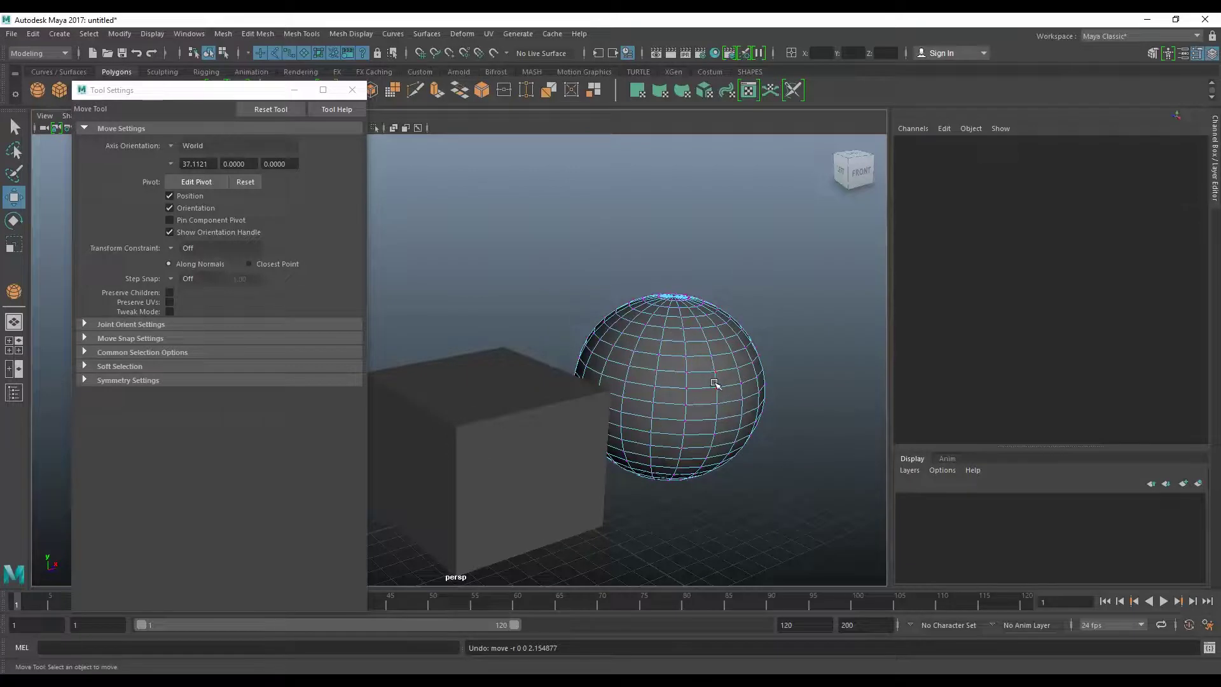
pyautogui.moveTo(740, 400); pyautogui.dragTo(803, 431)
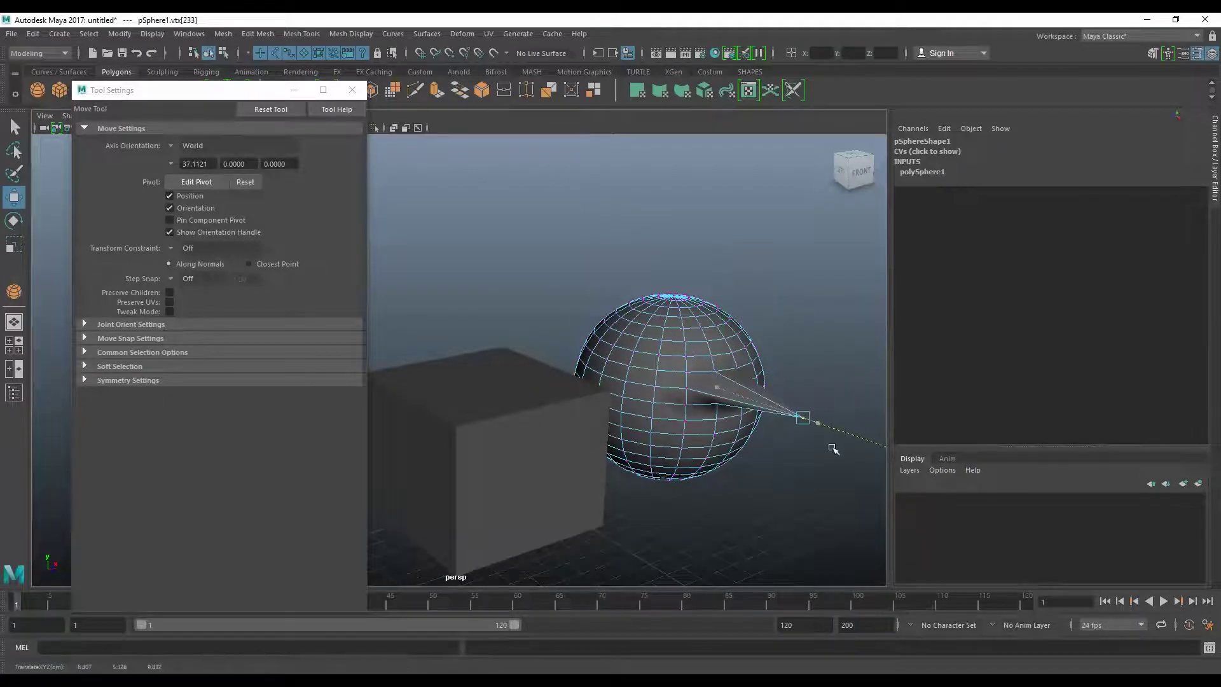
pyautogui.hotkey('ctrl', 'z')
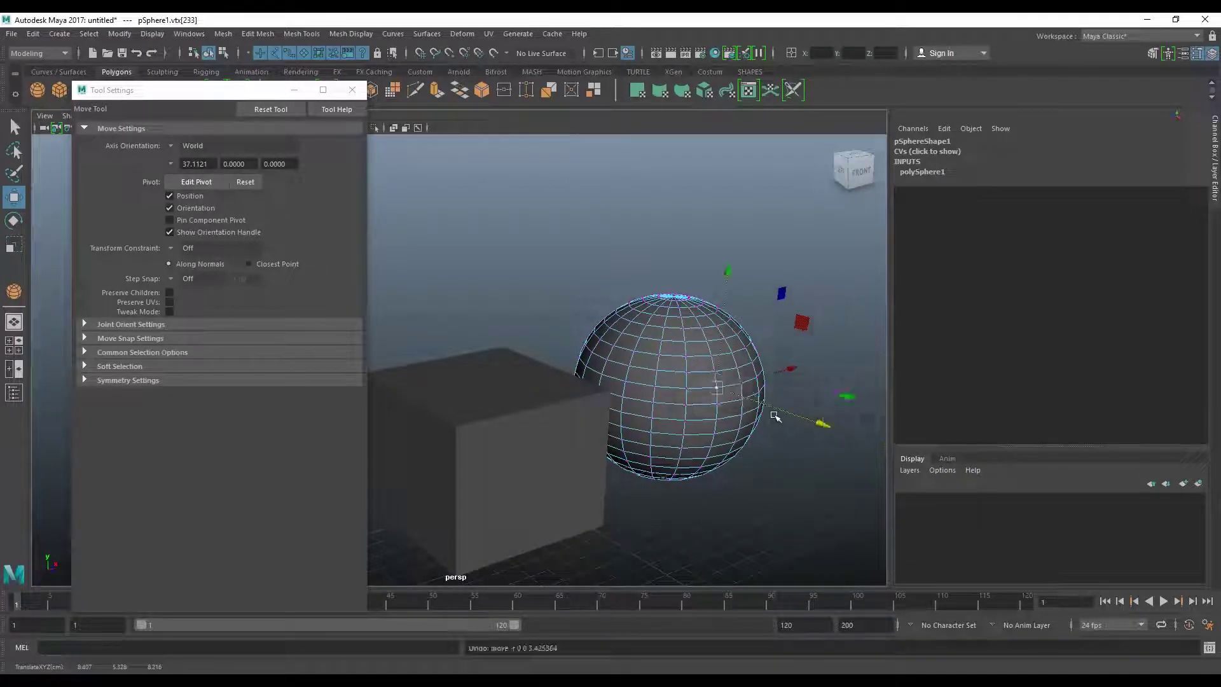
# - Test-move edge pSphere1.e[252] and undo it, then enable Soft Select with 1.71 falloff radius
pyautogui.moveTo(706, 389); pyautogui.dragTo(699, 343, button='right')
pyautogui.click(700, 372)
pyautogui.moveTo(741, 392); pyautogui.dragTo(754, 392)
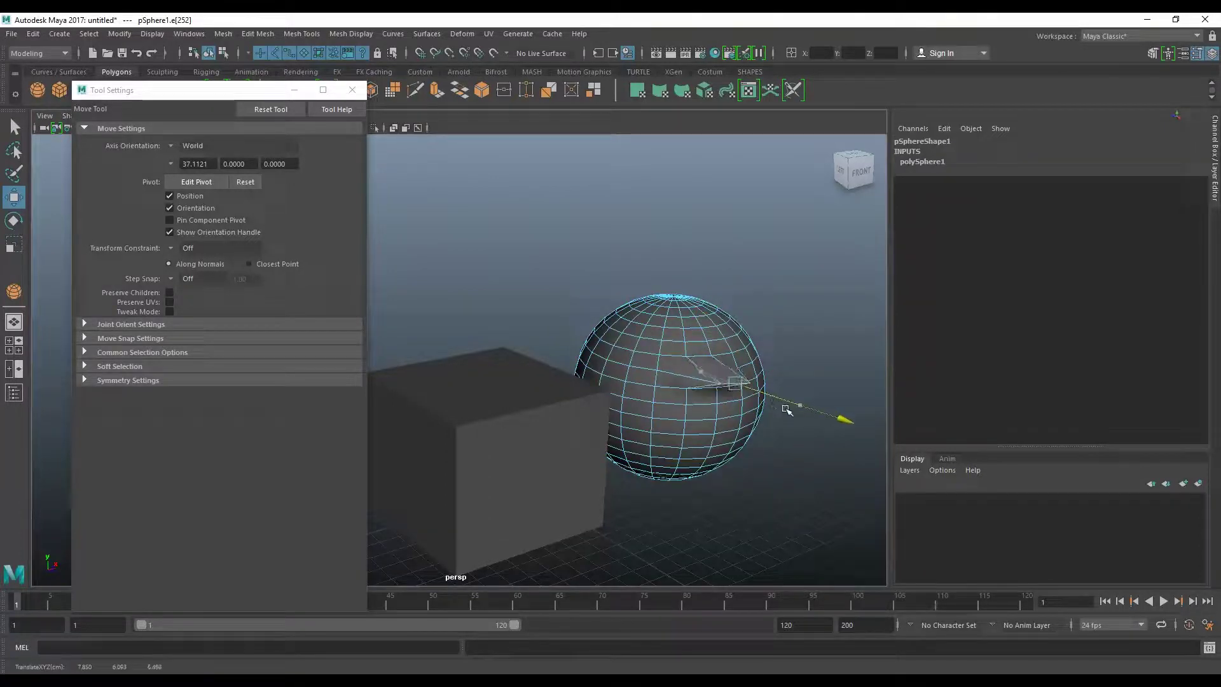
pyautogui.hotkey('ctrl', 'z')
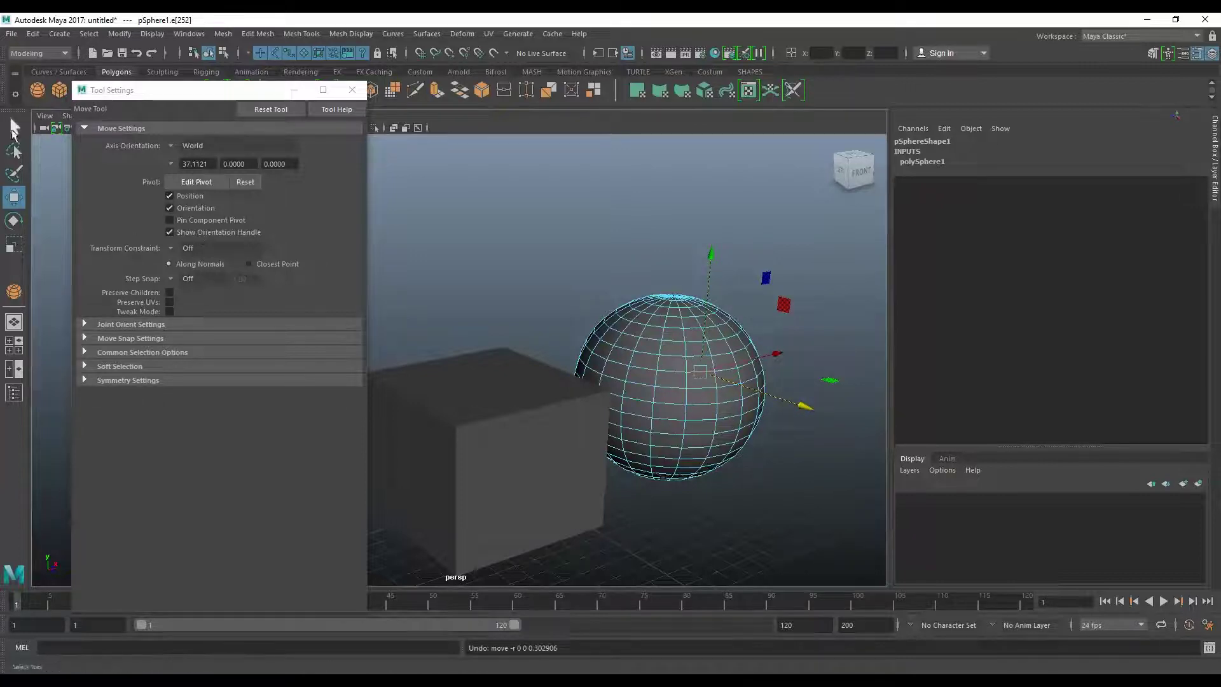
pyautogui.click(14, 127)
pyautogui.click(170, 262)
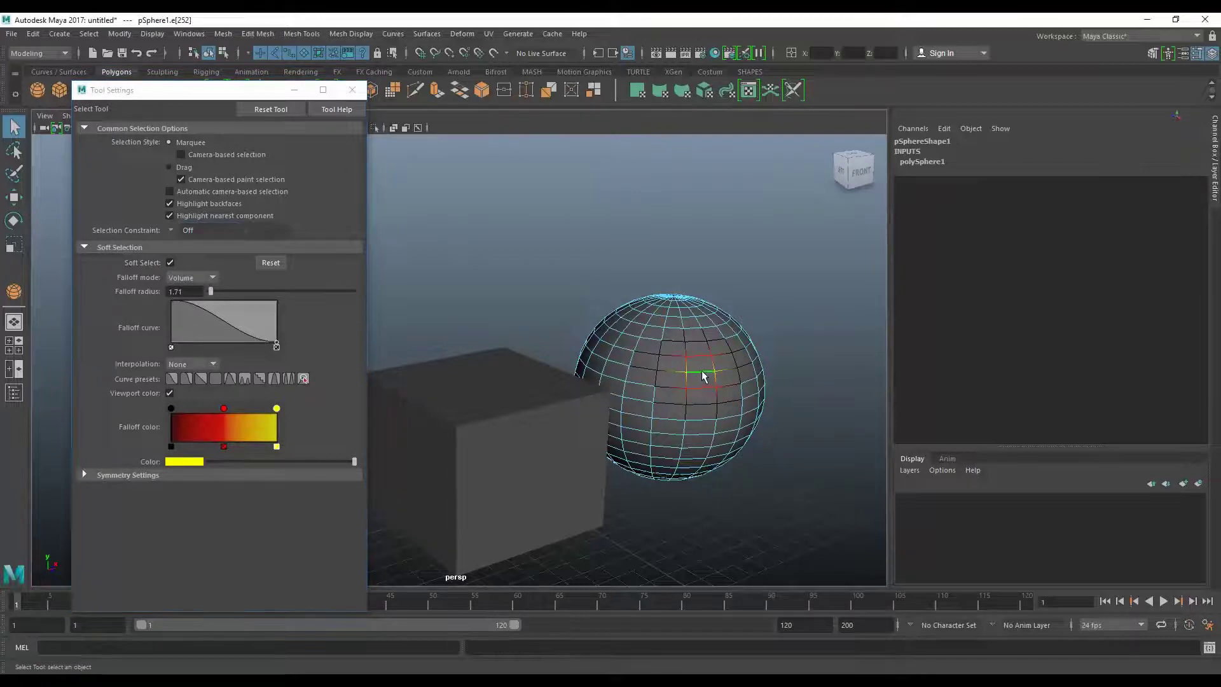
# - Nudge the selected component along X, then pick sphere face pSphere1.f[234] in face mode
pyautogui.keyDown('alt'); pyautogui.moveTo(700, 417); pyautogui.dragTo(730, 413); pyautogui.keyUp('alt')
pyautogui.press('w')
pyautogui.moveTo(720, 351)
pyautogui.mouseDown()
pyautogui.moveTo(732, 356)
pyautogui.moveTo(654, 434)
pyautogui.mouseUp()
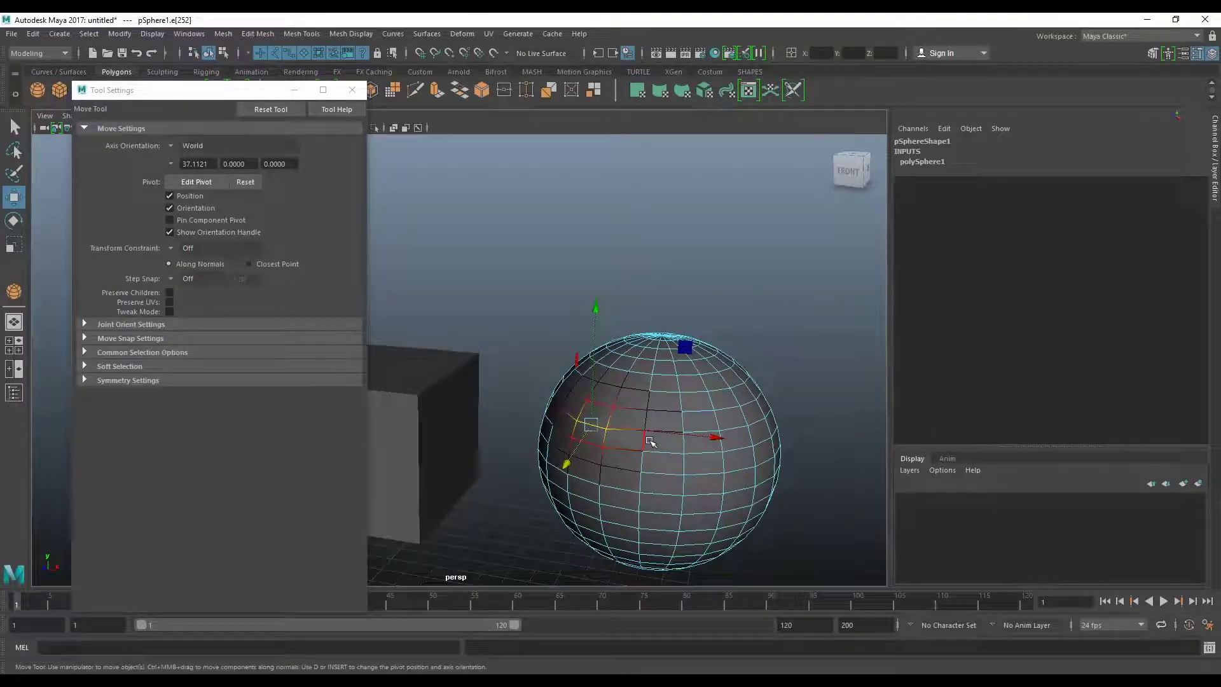
pyautogui.moveTo(649, 439); pyautogui.dragTo(646, 374, button='right')
pyautogui.click(663, 442)
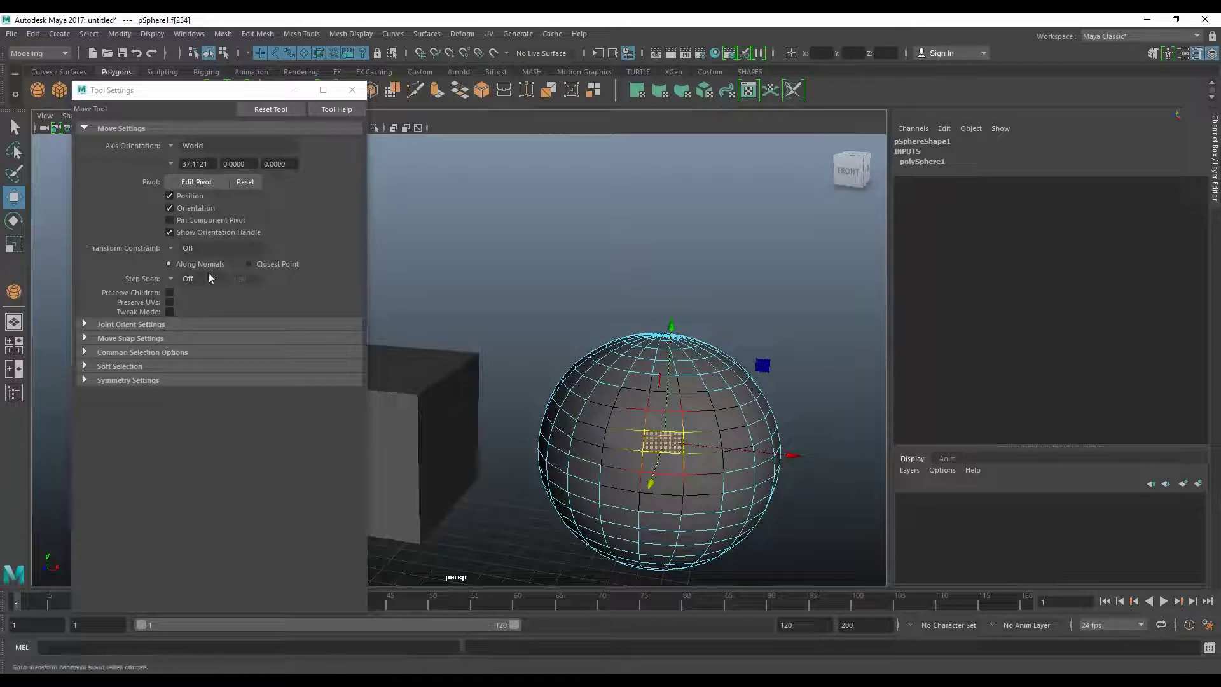
# - Widen the soft-selection falloff to 7.56 and pull the face outward, bulging the sphere
pyautogui.press('q')
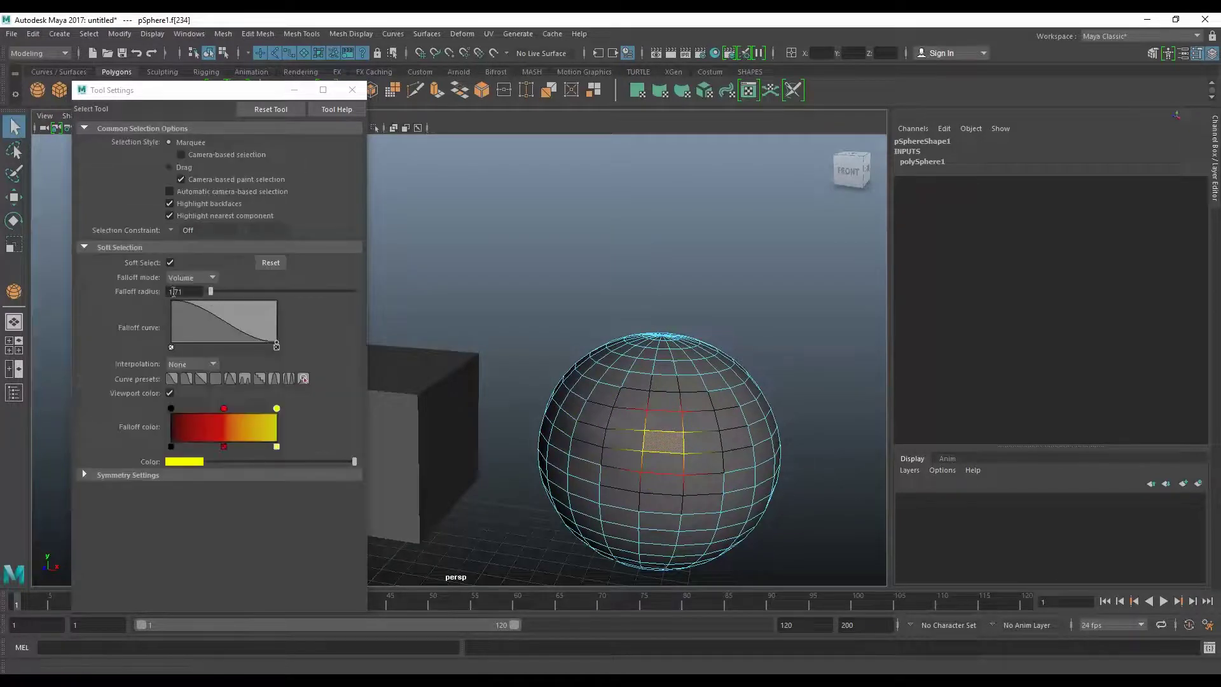
pyautogui.moveTo(209, 288); pyautogui.dragTo(213, 289)
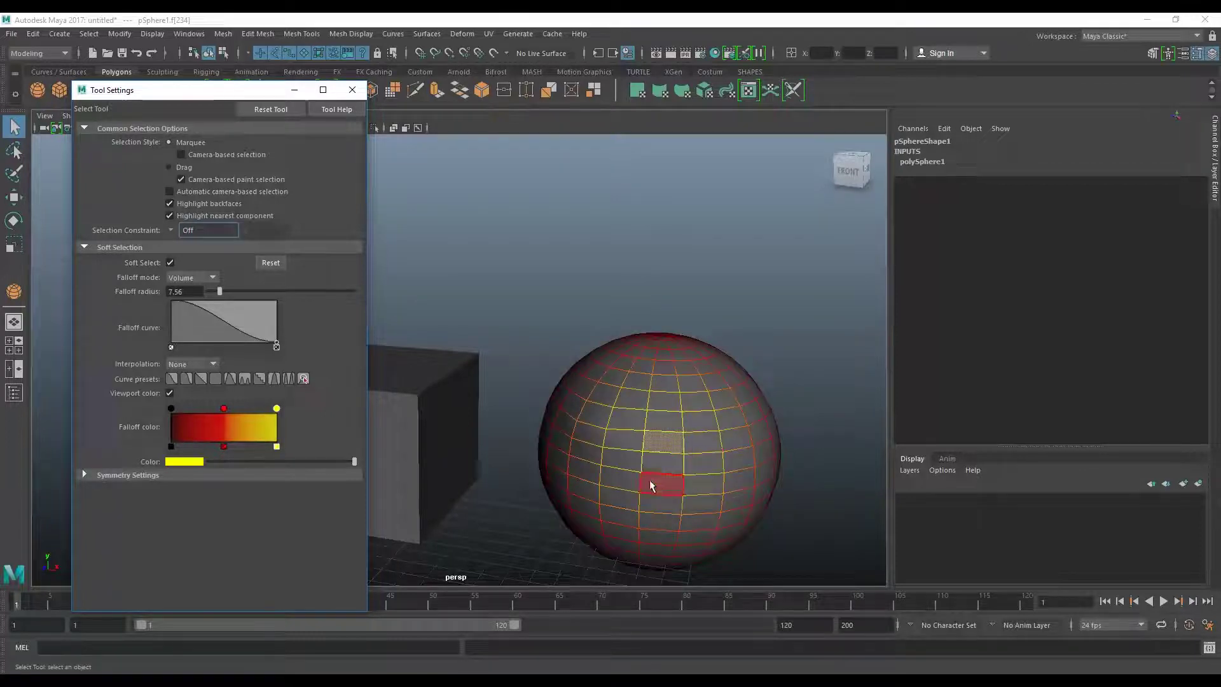
pyautogui.keyDown('alt'); pyautogui.moveTo(658, 486); pyautogui.dragTo(723, 482); pyautogui.keyUp('alt')
pyautogui.press('w')
pyautogui.moveTo(792, 430)
pyautogui.mouseDown()
pyautogui.moveTo(855, 493)
pyautogui.moveTo(703, 485)
pyautogui.moveTo(479, 420)
pyautogui.moveTo(674, 449)
pyautogui.mouseUp()
pyautogui.moveTo(402, 392); pyautogui.dragTo(466, 405)
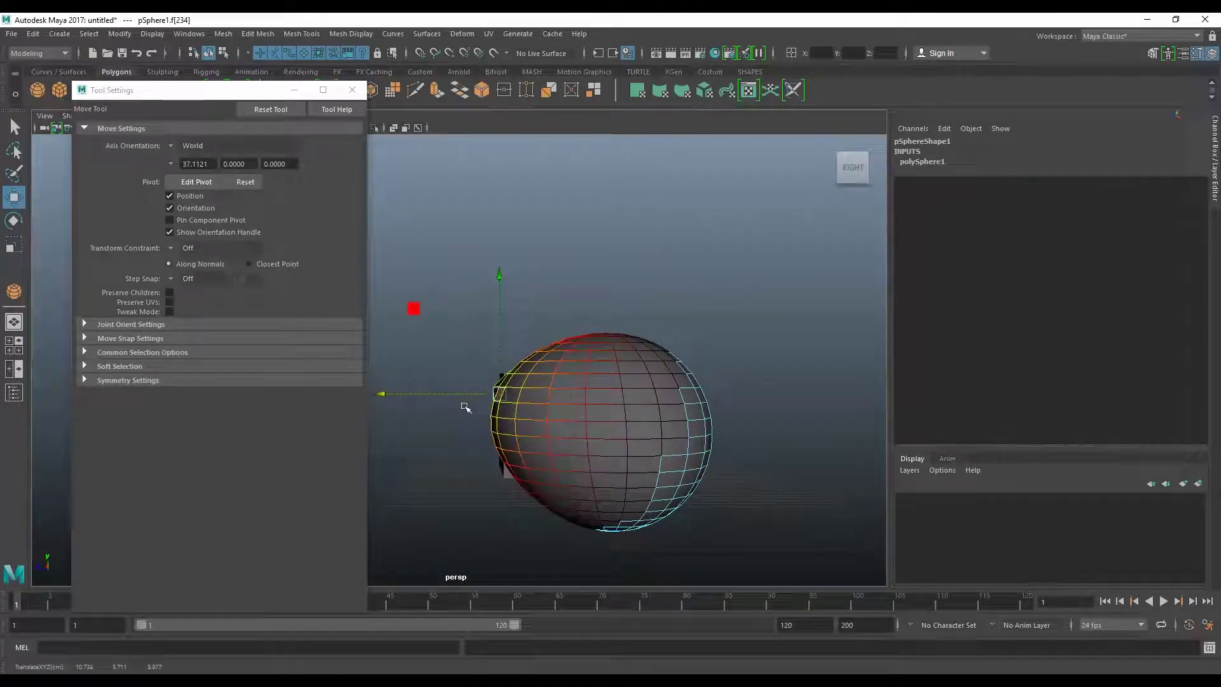
pyautogui.press('b')
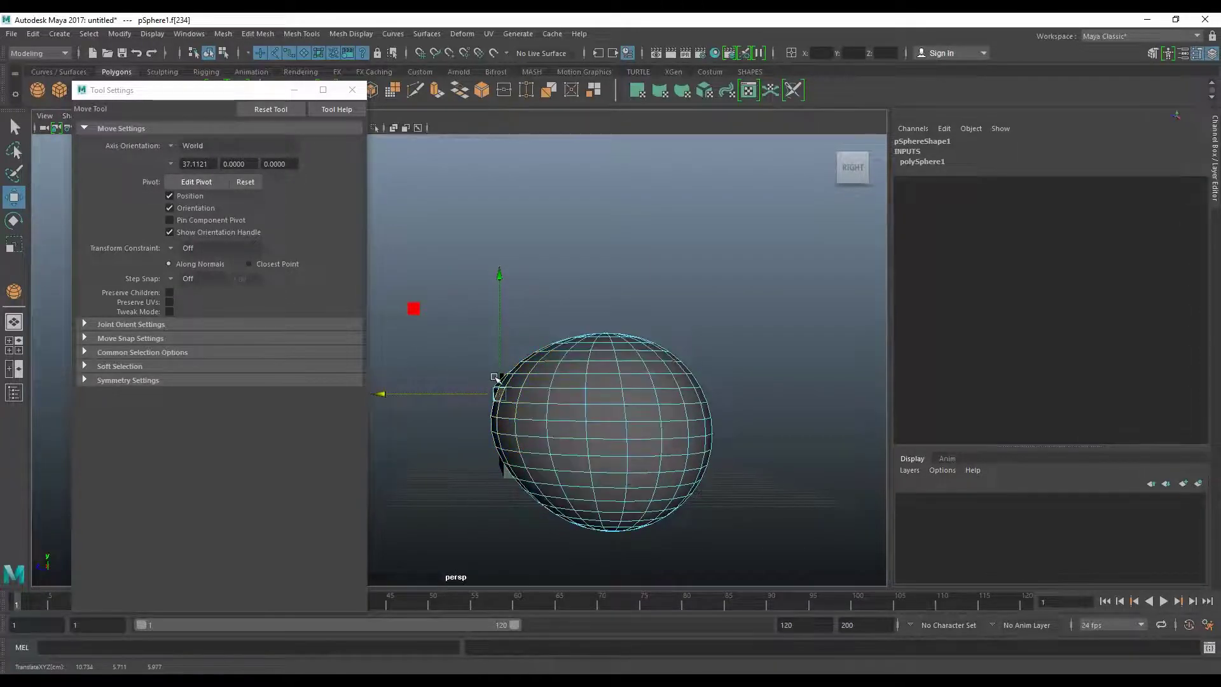
pyautogui.press('b')
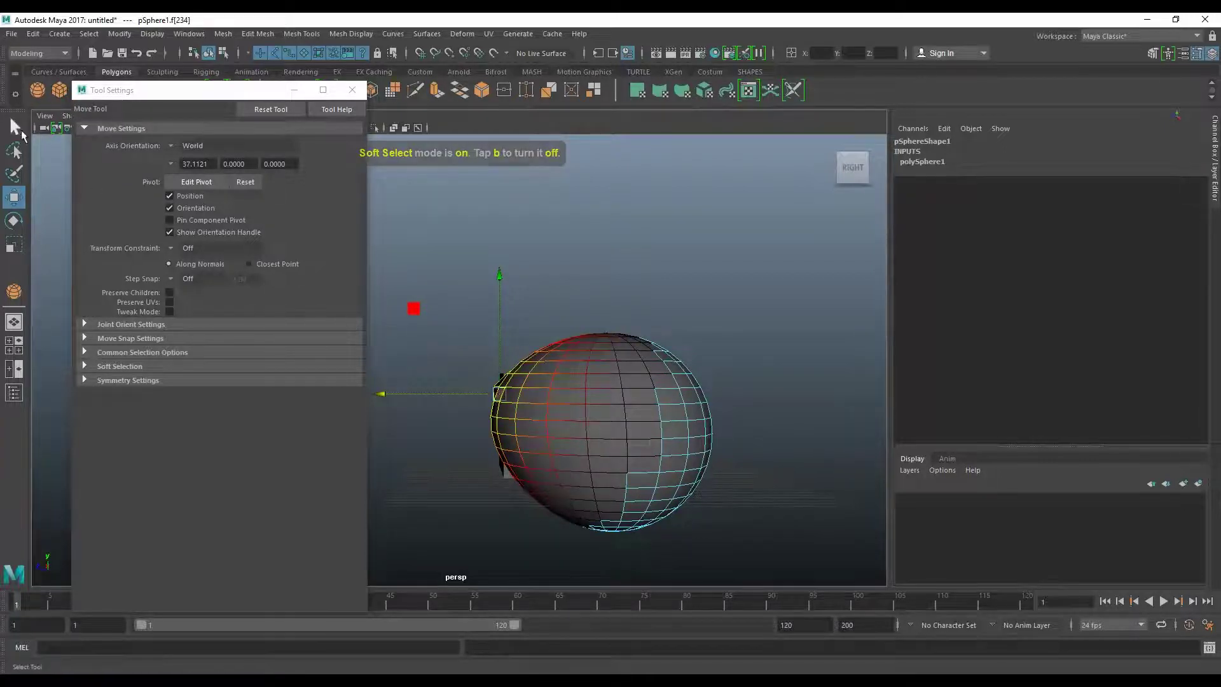
pyautogui.click(15, 131)
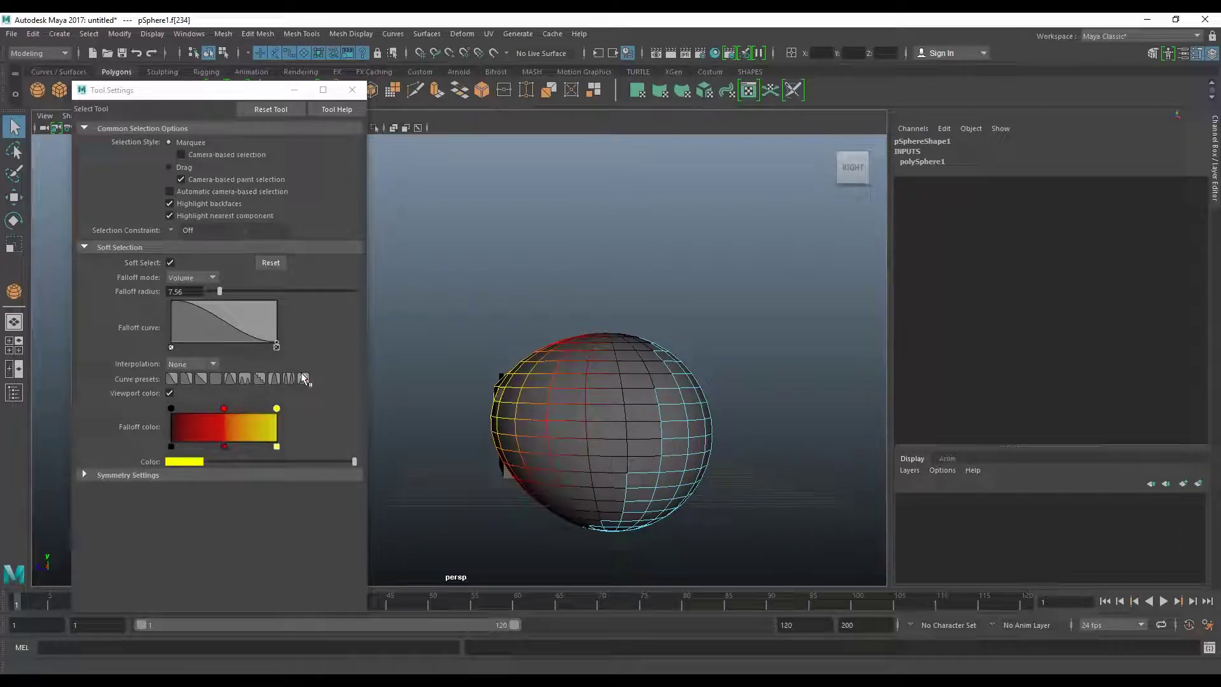
# - Turn off Soft Select, show Symmetry Settings, and select the cube in object mode
pyautogui.click(173, 263)
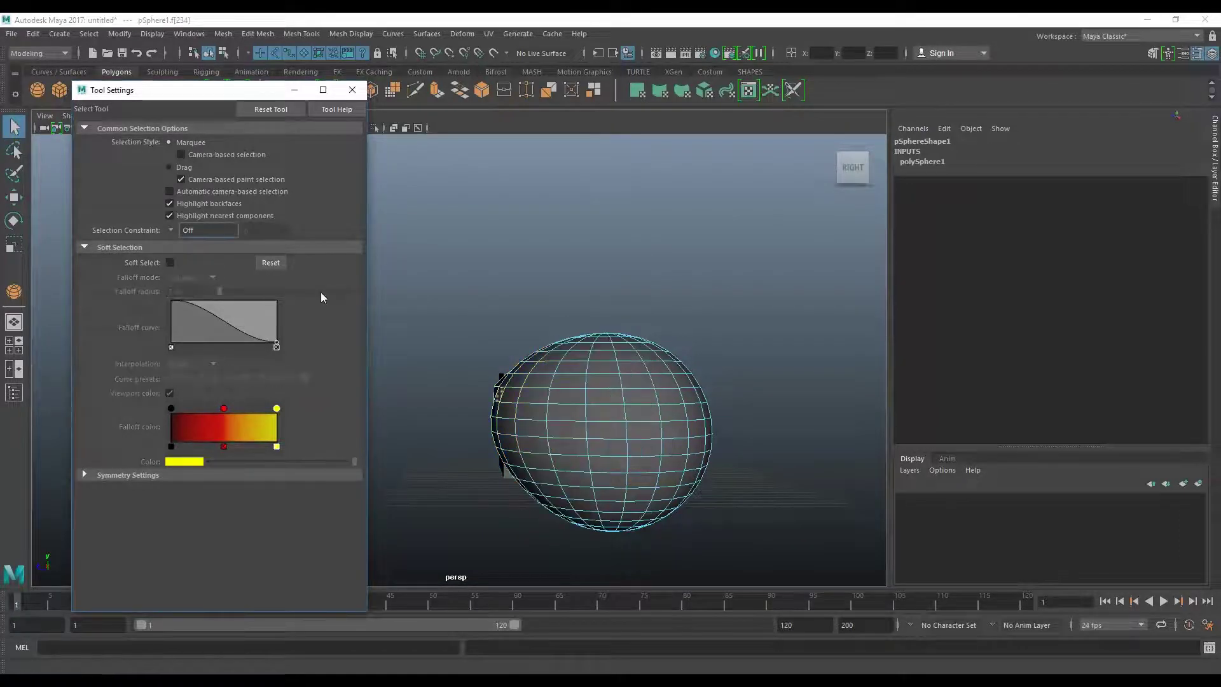
pyautogui.click(88, 474)
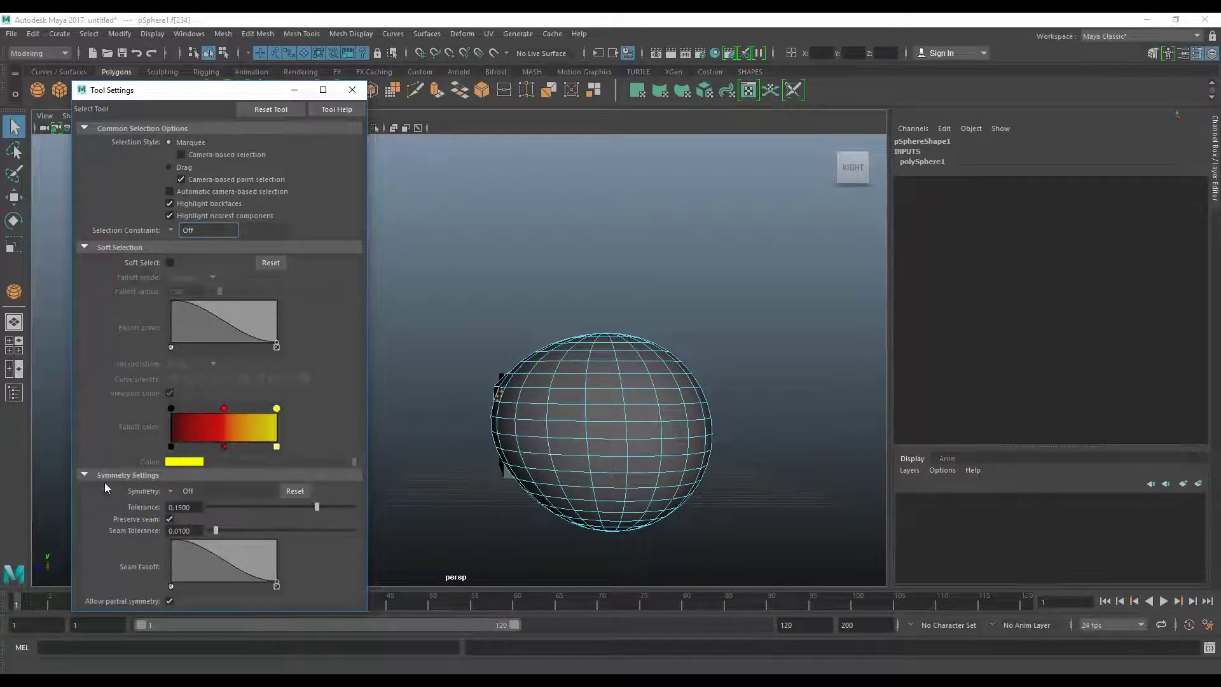
pyautogui.moveTo(507, 467)
pyautogui.keyDown('alt'); pyautogui.mouseDown()
pyautogui.moveTo(645, 430)
pyautogui.moveTo(715, 371)
pyautogui.mouseUp(); pyautogui.keyUp('alt')
pyautogui.rightClick(715, 371)
pyautogui.moveTo(715, 372); pyautogui.dragTo(760, 319, button='right')
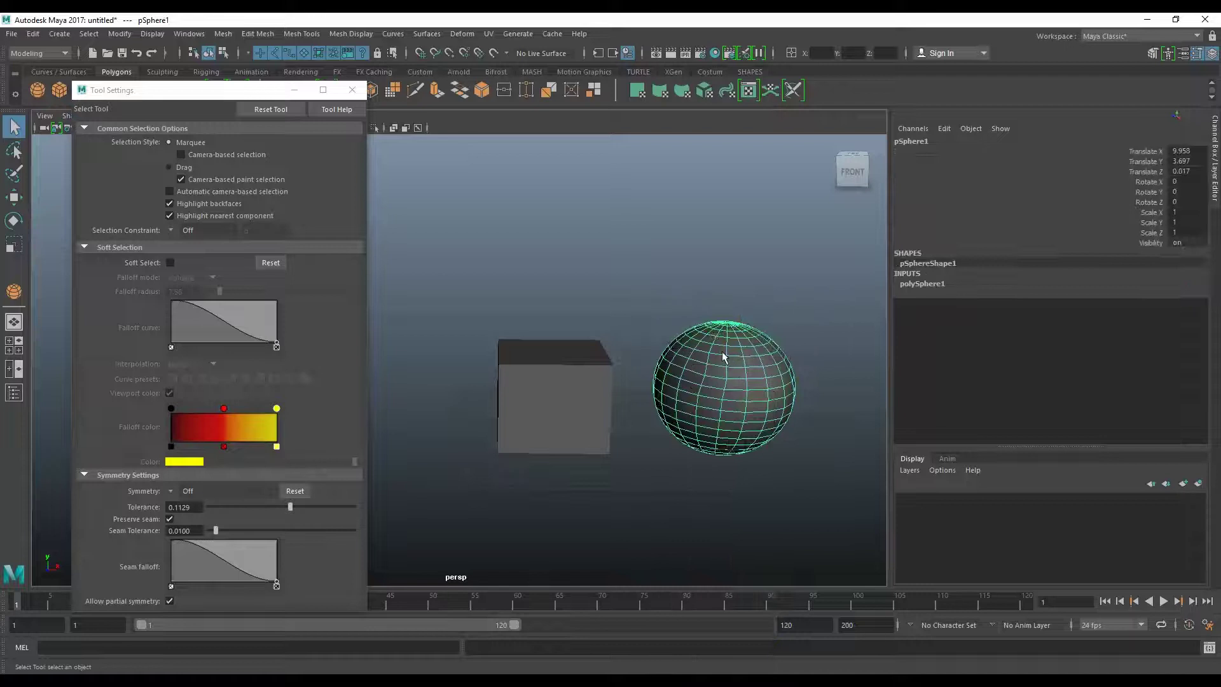
pyautogui.click(562, 397)
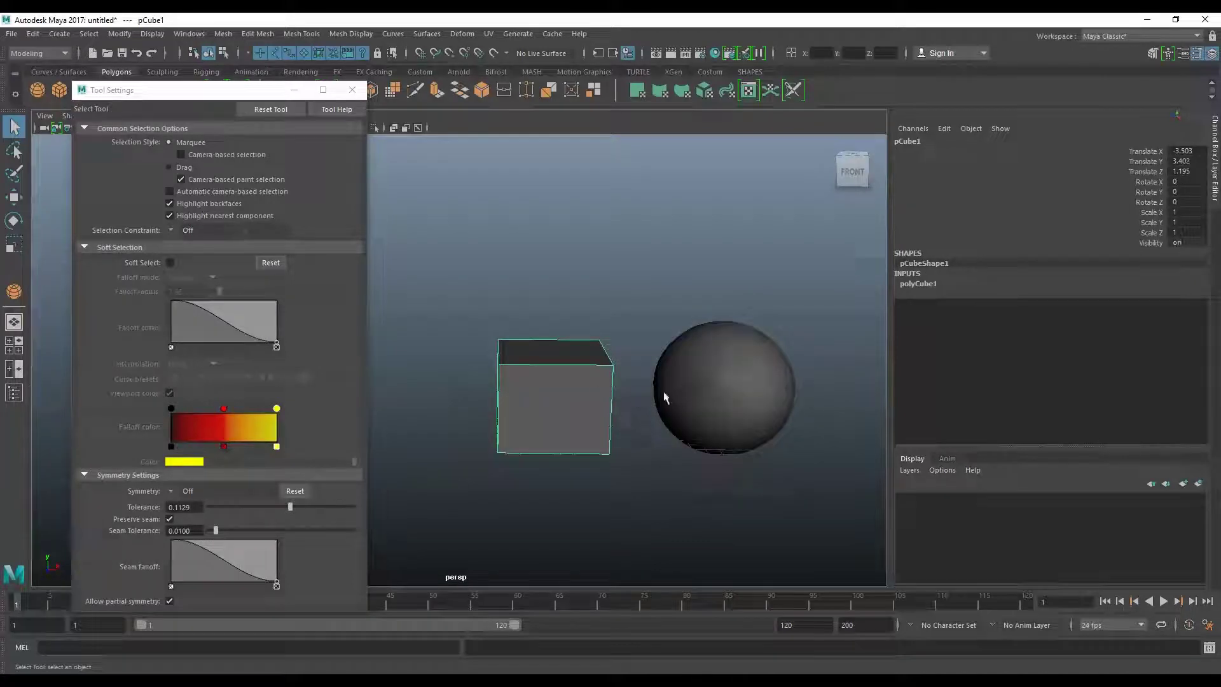
# - Set polyCube1 subdivisions width, height and depth to 5
pyautogui.click(933, 285)
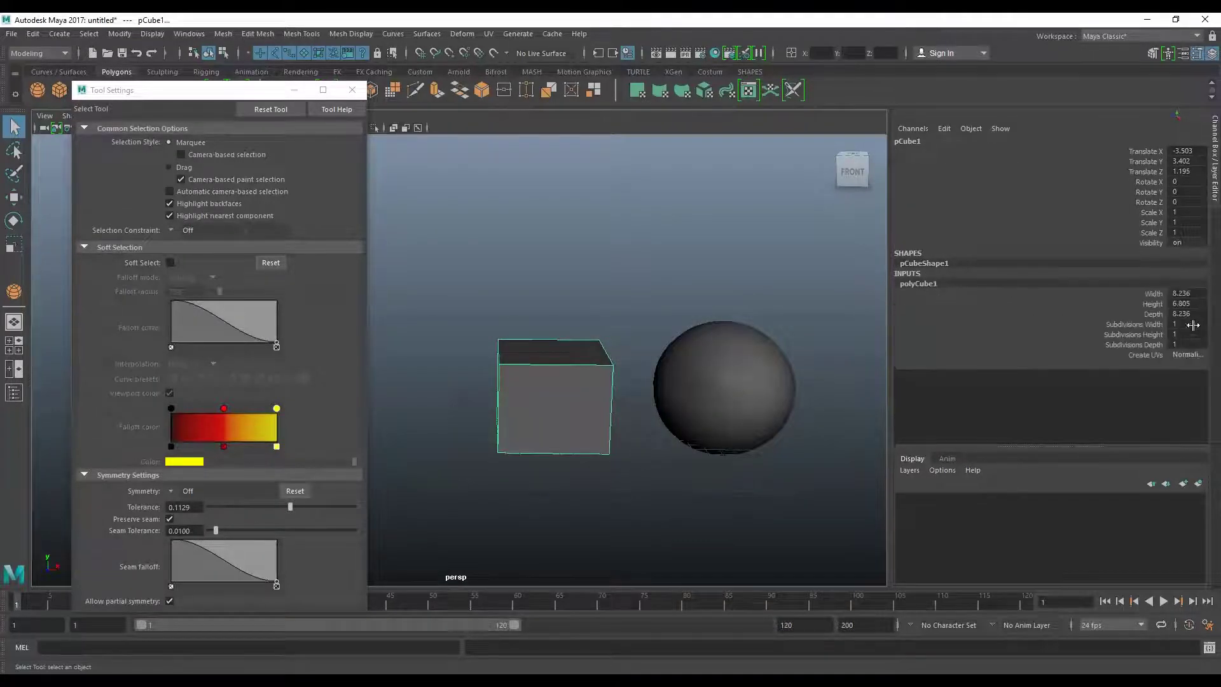
pyautogui.moveTo(1186, 324); pyautogui.dragTo(1197, 343)
pyautogui.write('5')
pyautogui.press('Return')
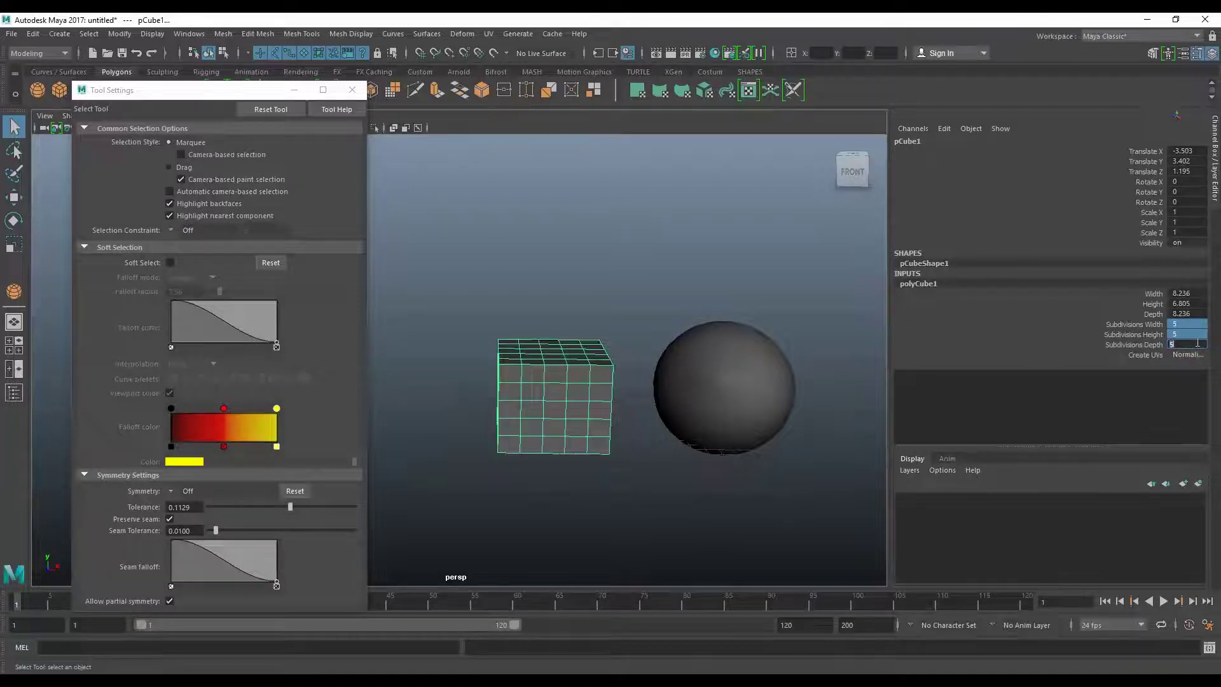
# - Set Symmetry to Object X and switch the cube to vertex mode
pyautogui.moveTo(729, 518)
pyautogui.keyDown('alt'); pyautogui.mouseDown()
pyautogui.moveTo(663, 478)
pyautogui.moveTo(558, 490)
pyautogui.moveTo(619, 428)
pyautogui.moveTo(577, 466)
pyautogui.moveTo(586, 473)
pyautogui.mouseUp(); pyautogui.keyUp('alt')
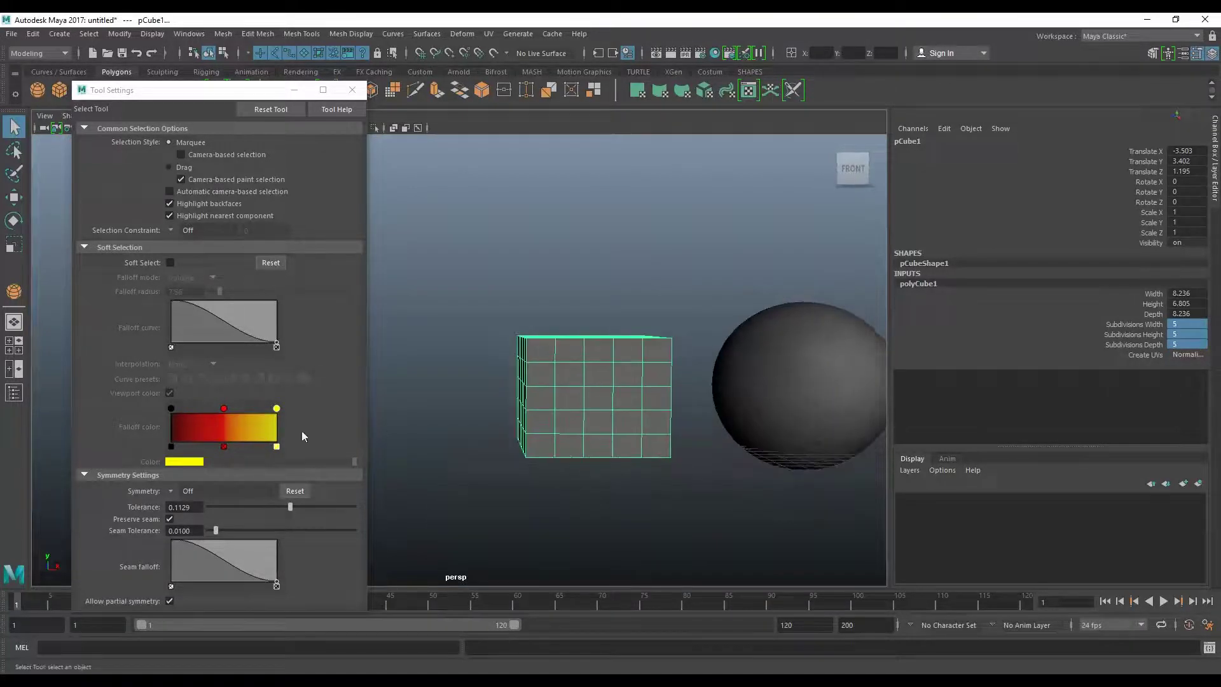
pyautogui.click(173, 491)
pyautogui.click(219, 507)
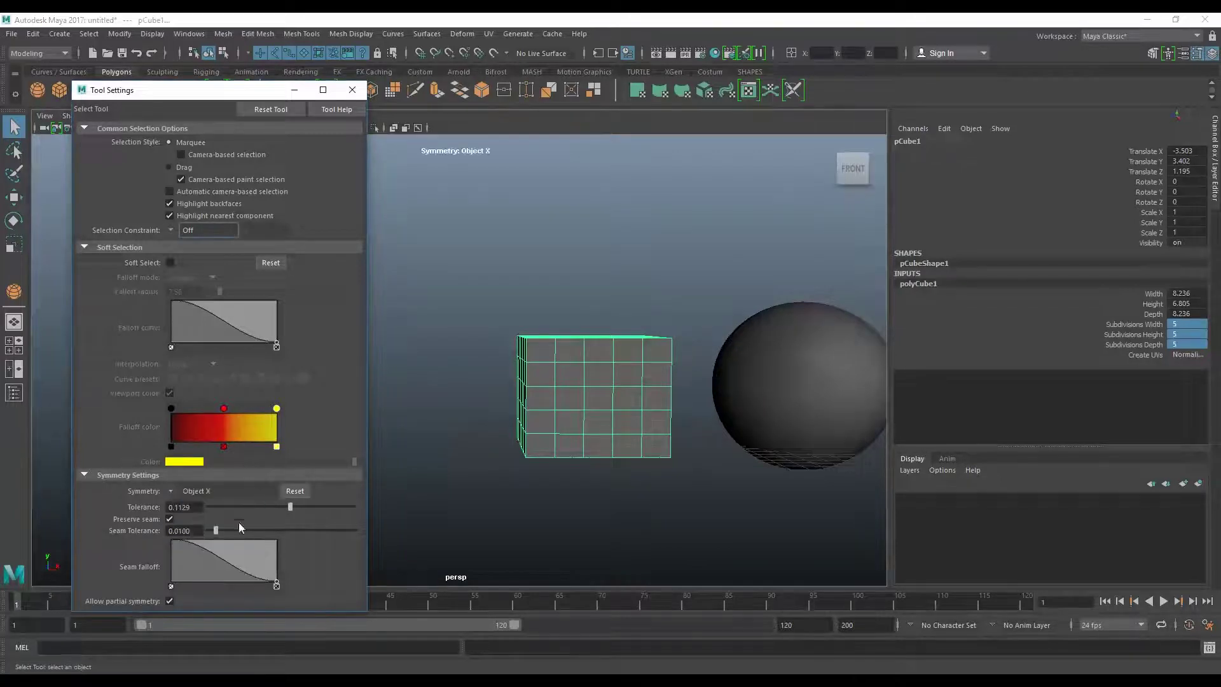
pyautogui.moveTo(586, 385); pyautogui.dragTo(476, 368, button='right')
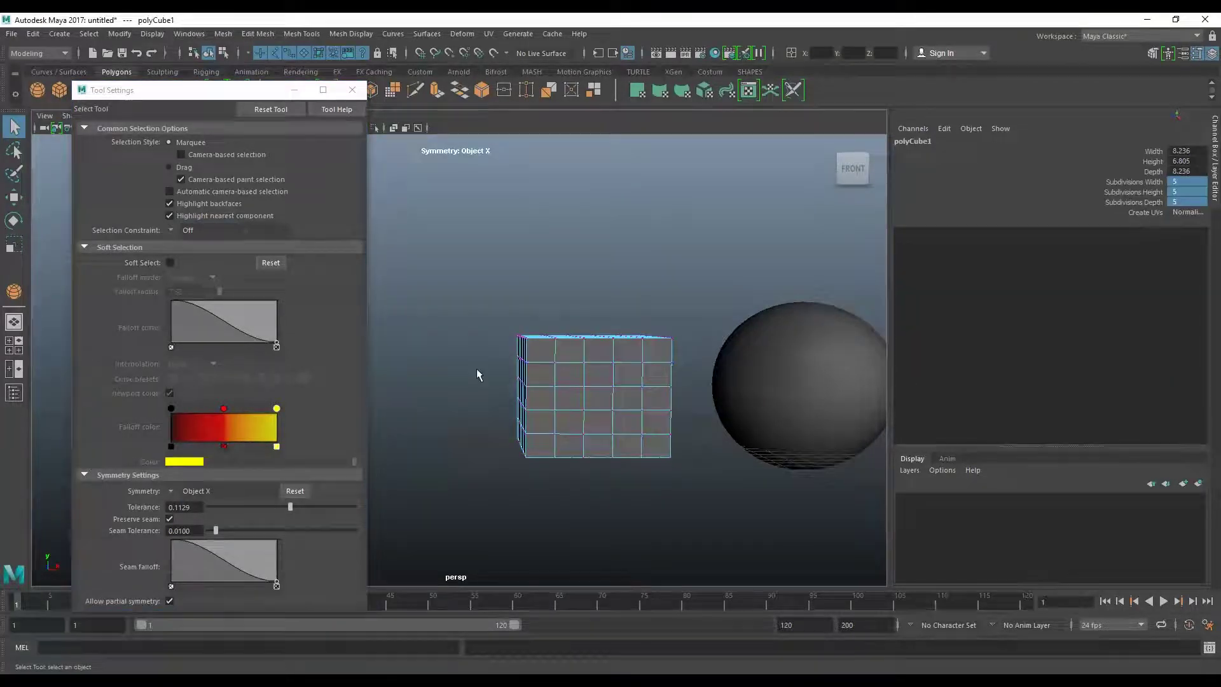
# - Select a middle-row cube vertex with its mirrored partner, moving Tool Settings aside
pyautogui.click(528, 395)
pyautogui.keyDown('alt'); pyautogui.moveTo(545, 414); pyautogui.dragTo(551, 416); pyautogui.keyUp('alt')
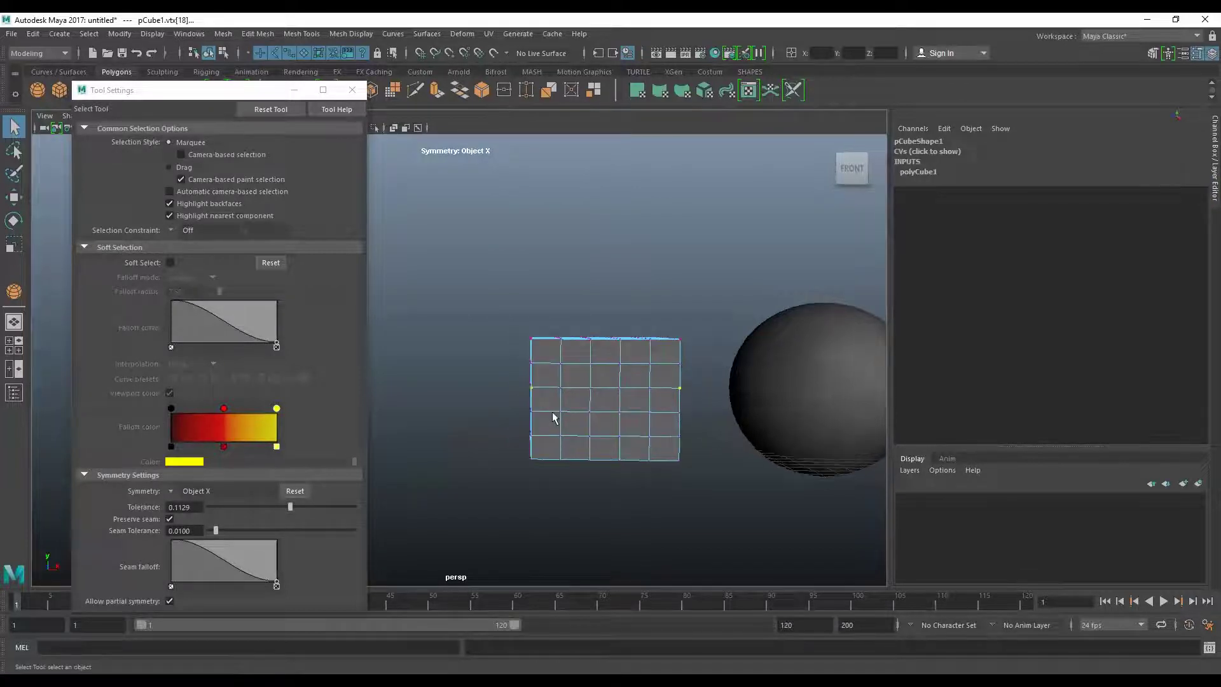
pyautogui.moveTo(232, 91); pyautogui.dragTo(333, 95)
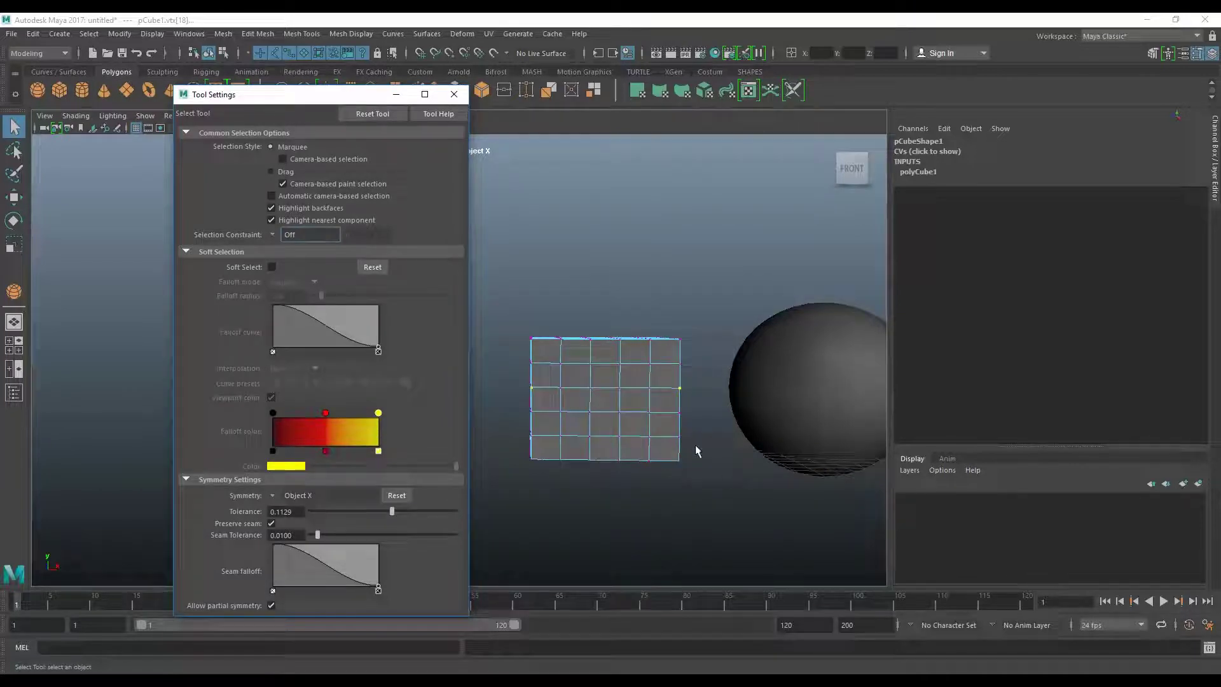
pyautogui.click(561, 394)
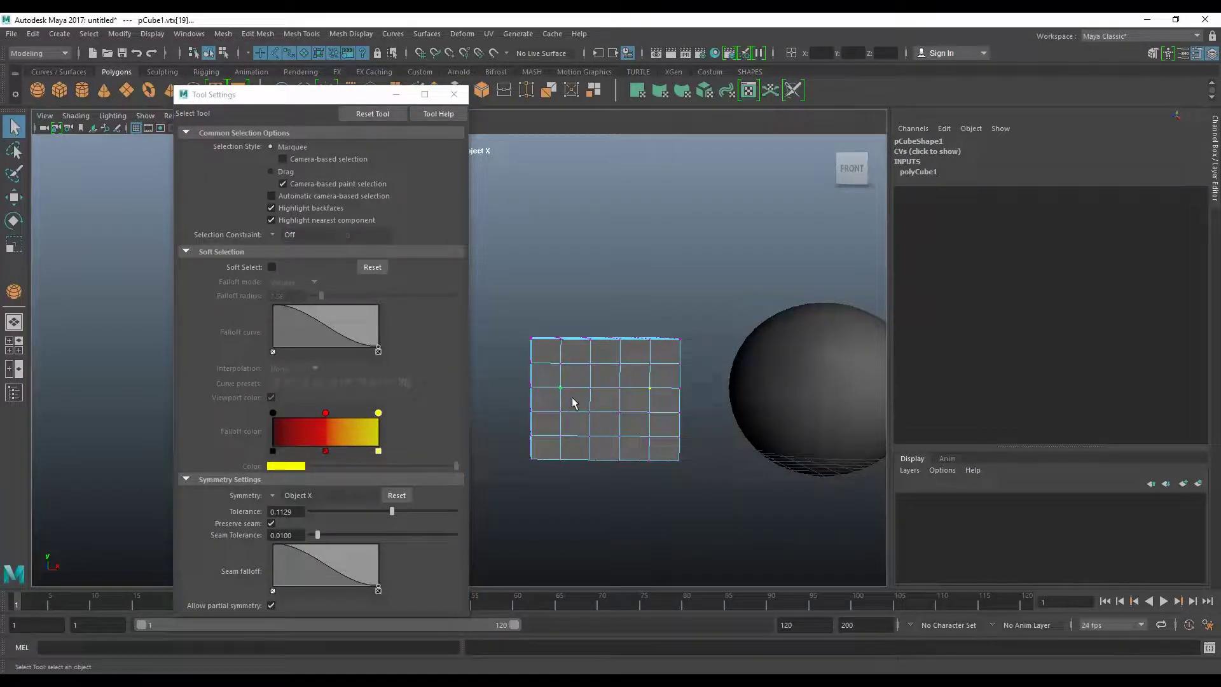
pyautogui.keyDown('alt'); pyautogui.moveTo(574, 404); pyautogui.dragTo(586, 407); pyautogui.keyUp('alt')
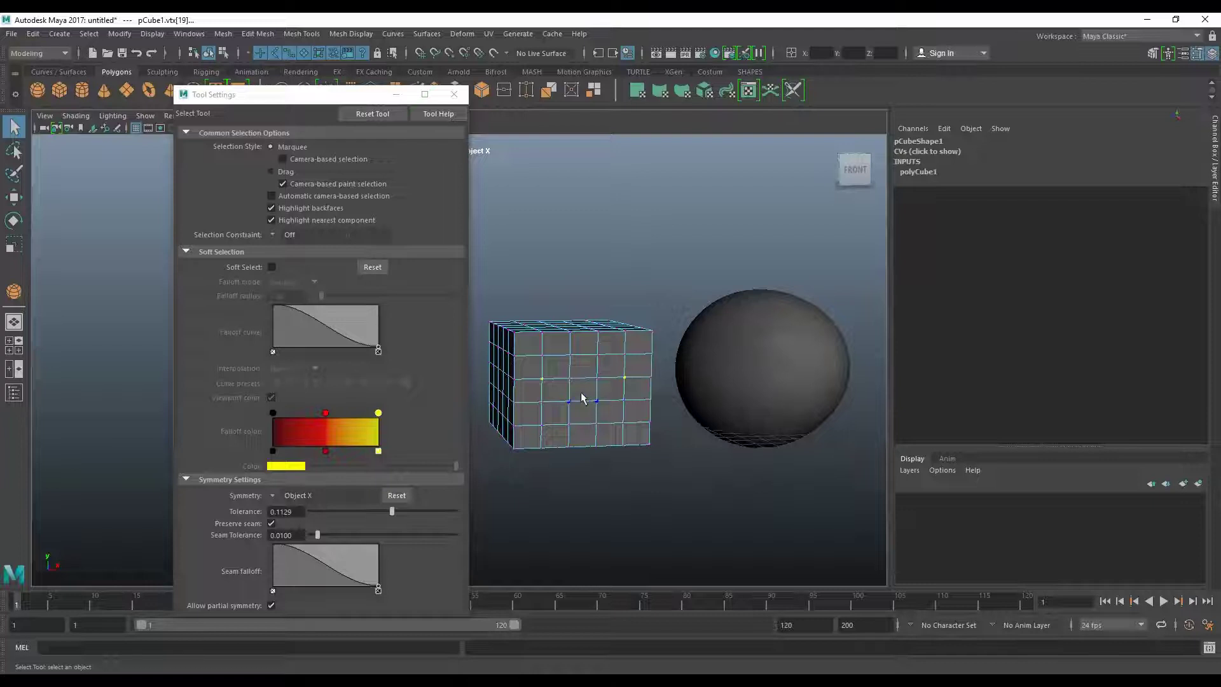
pyautogui.click(542, 402)
# - Push the middle vertex row outward symmetrically with the Move tool
pyautogui.press('w')
pyautogui.click(527, 407)
pyautogui.keyDown('shift'); pyautogui.click(545, 406); pyautogui.keyUp('shift')
pyautogui.moveTo(546, 407)
pyautogui.mouseDown()
pyautogui.moveTo(564, 401)
pyautogui.moveTo(548, 362)
pyautogui.mouseUp()
# - Push the upper vertex rows outward too, then collapse the Tool Settings sections
pyautogui.click(547, 378)
pyautogui.keyDown('shift'); pyautogui.click(516, 380); pyautogui.keyUp('shift')
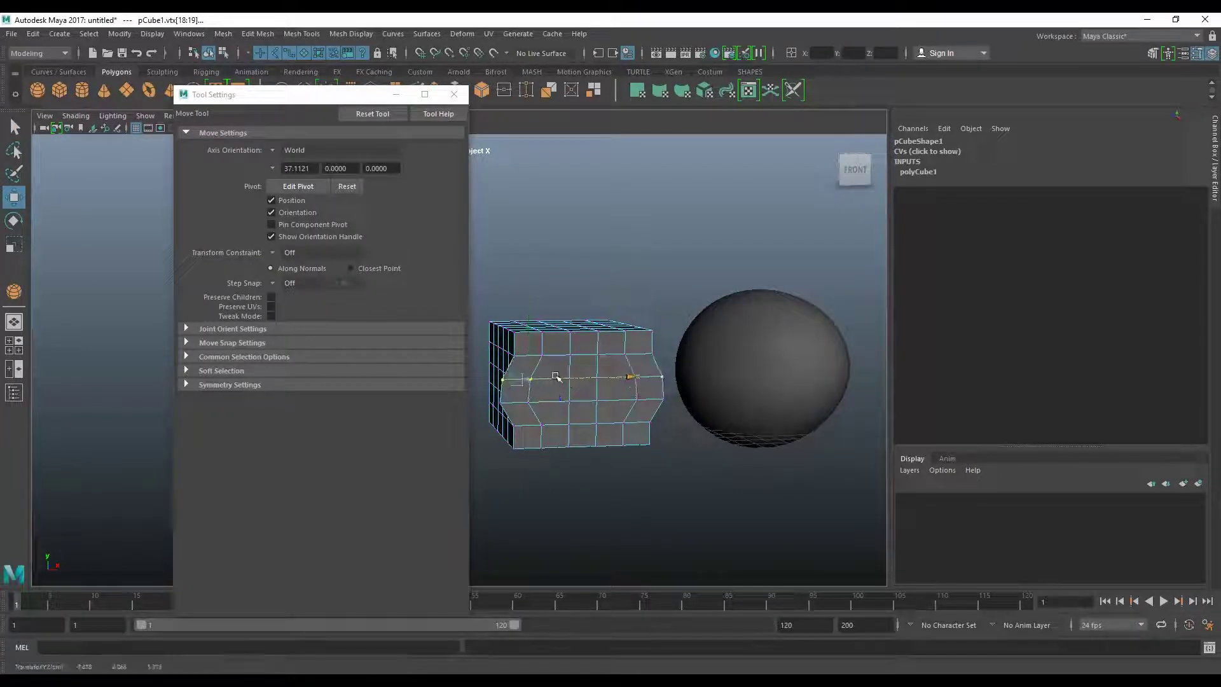
pyautogui.press('q')
pyautogui.click(522, 361)
pyautogui.keyDown('shift'); pyautogui.click(542, 354); pyautogui.keyUp('shift')
pyautogui.press('w')
pyautogui.moveTo(562, 356); pyautogui.dragTo(576, 364)
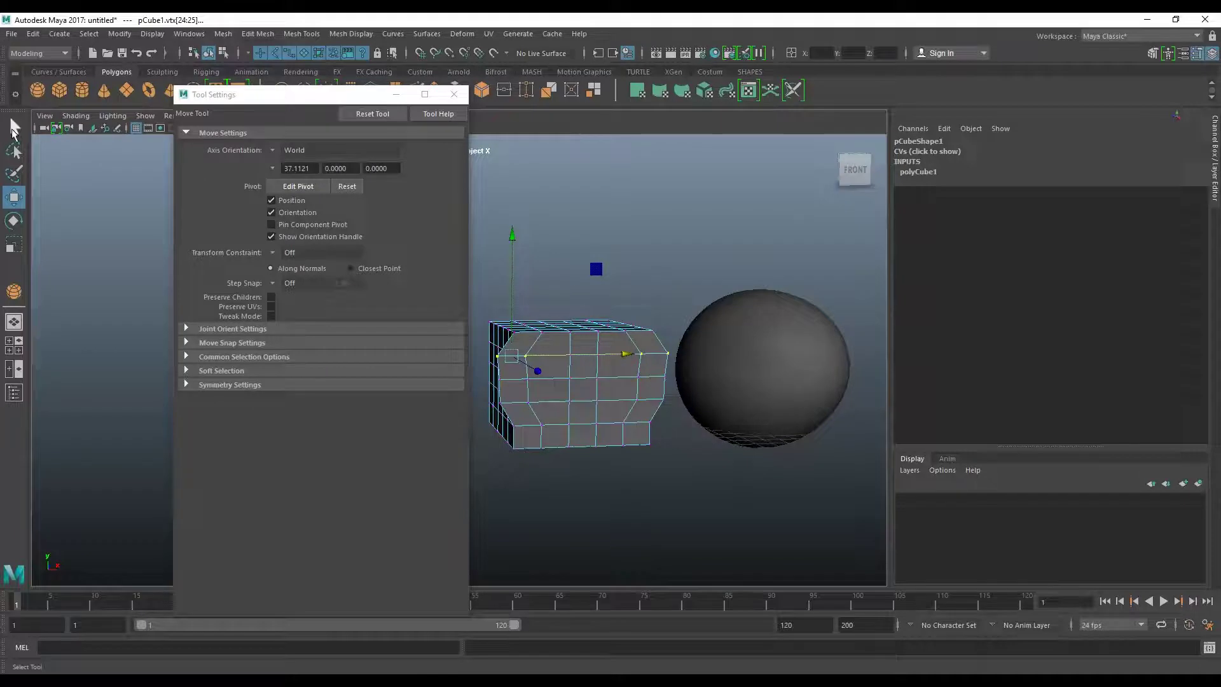
pyautogui.press('q')
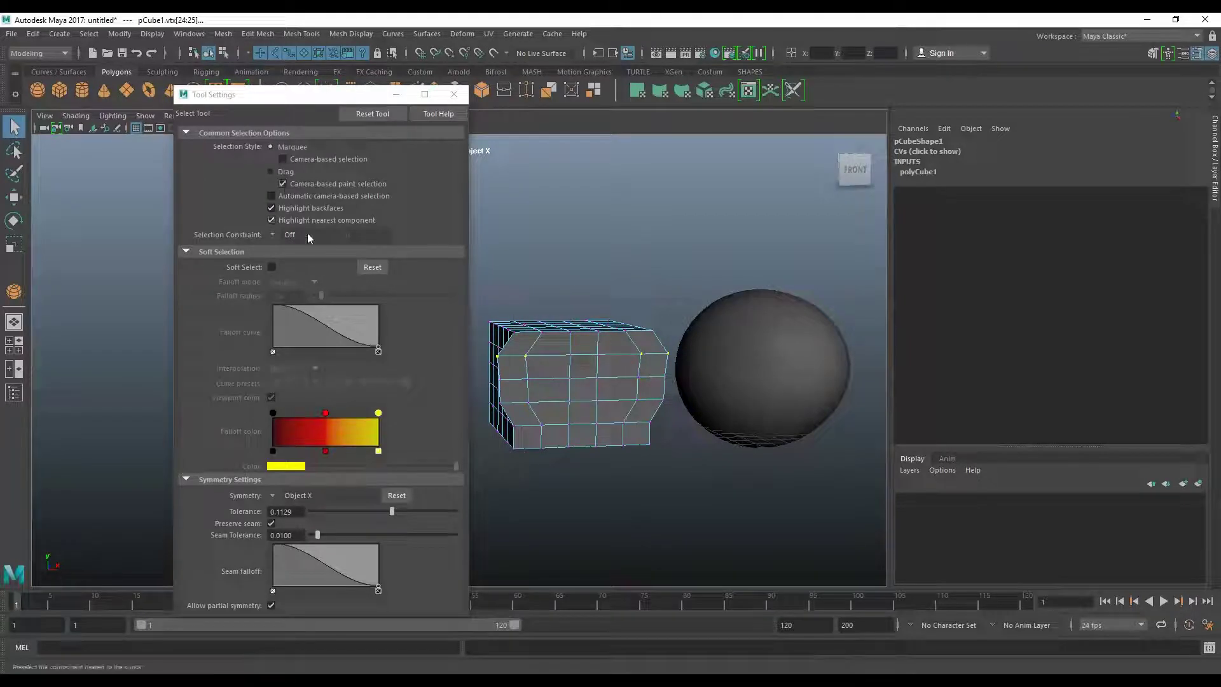
pyautogui.click(185, 132)
pyautogui.click(190, 161)
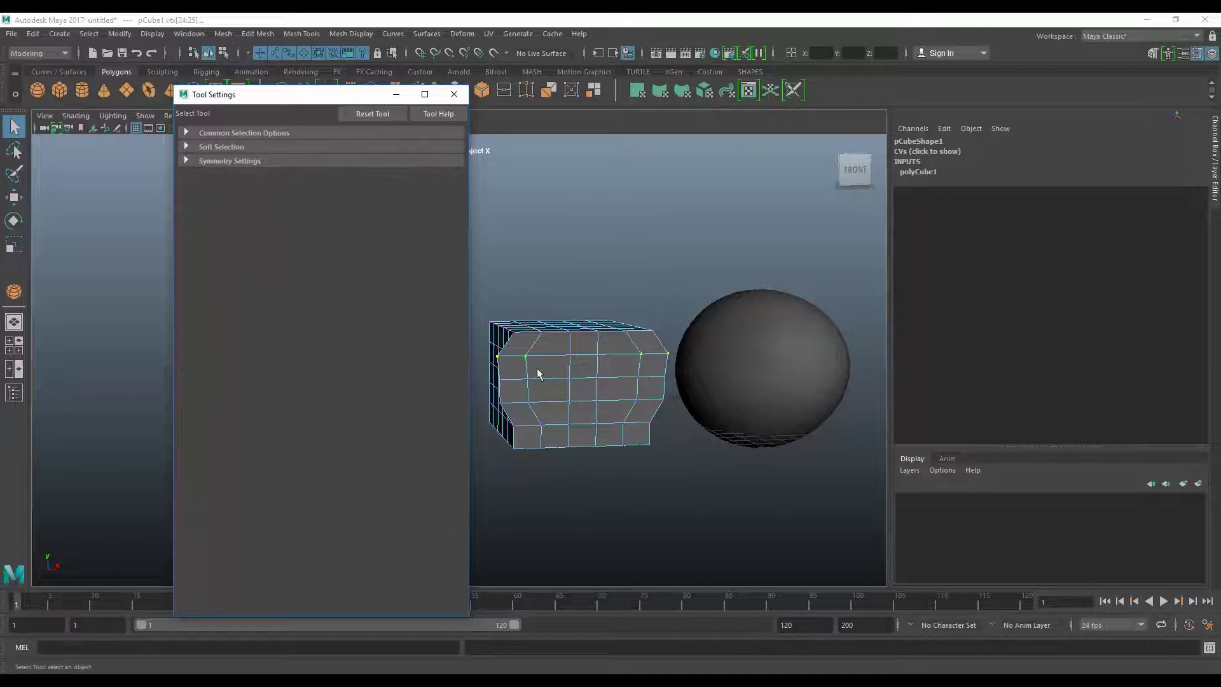
# - Undo the vertex moves to restore the plain box and return it to object mode
pyautogui.press('Up')
pyautogui.hotkey('ctrl', 'z')
pyautogui.hotkey('ctrl', 'z')
pyautogui.hotkey('ctrl', 'z')
pyautogui.hotkey('ctrl', 'z')
pyautogui.keyDown('shift'); pyautogui.click(591, 370); pyautogui.keyUp('shift')
pyautogui.moveTo(590, 336)
pyautogui.mouseDown(button='right')
pyautogui.moveTo(616, 340)
pyautogui.moveTo(655, 311)
pyautogui.mouseUp(button='right')
pyautogui.keyDown('alt'); pyautogui.moveTo(598, 365); pyautogui.dragTo(604, 412); pyautogui.keyUp('alt')
# - Delete the sphere, then select the cube with the Move tool
pyautogui.click(810, 353)
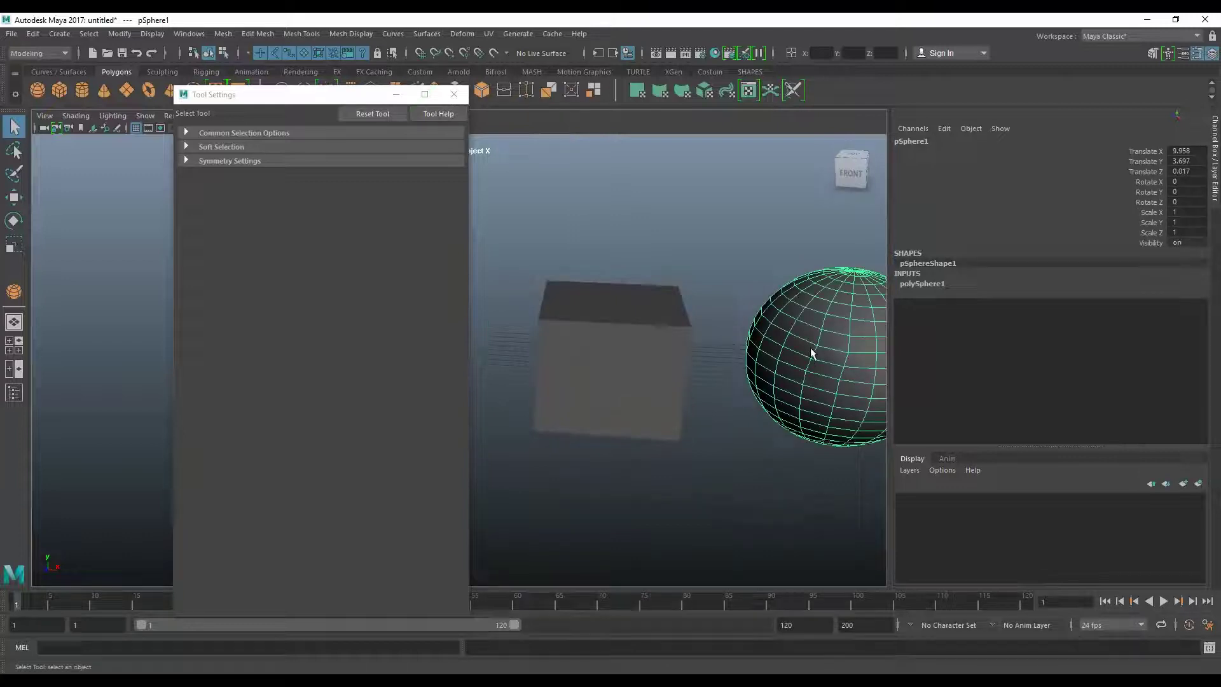
pyautogui.press('Delete')
pyautogui.keyDown('alt'); pyautogui.moveTo(616, 400); pyautogui.dragTo(661, 361); pyautogui.keyUp('alt')
pyautogui.click(550, 359)
pyautogui.press('w')
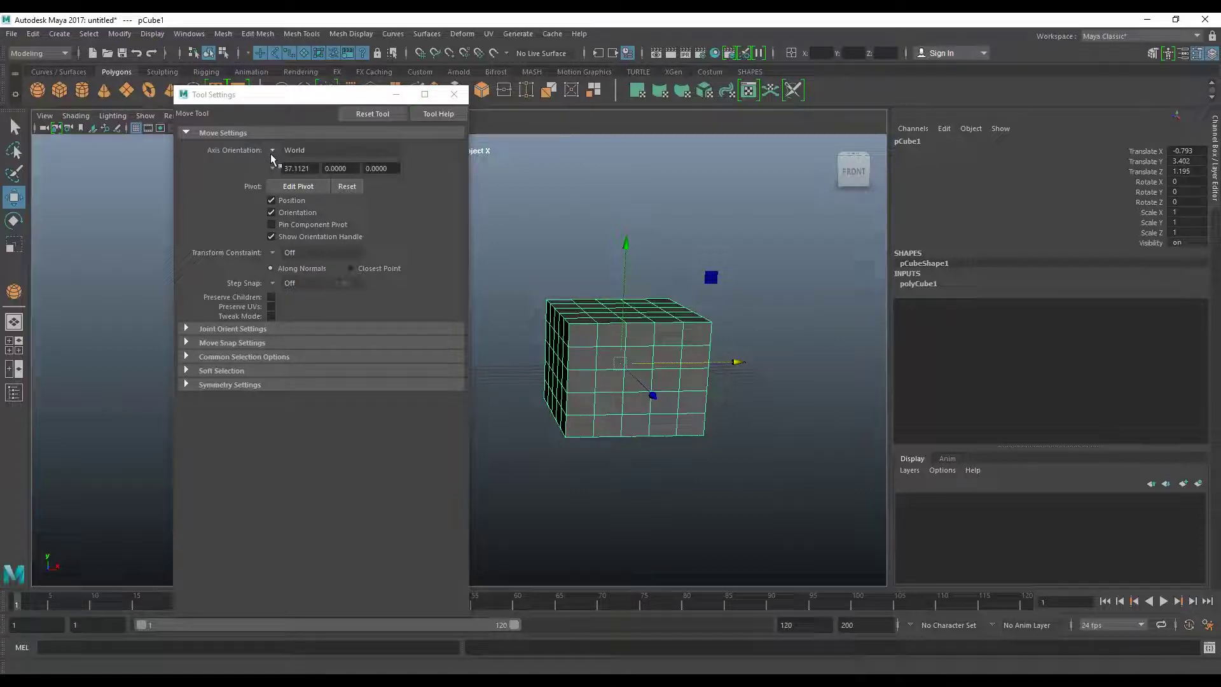
pyautogui.keyDown('alt'); pyautogui.moveTo(594, 318); pyautogui.dragTo(661, 423); pyautogui.keyUp('alt')
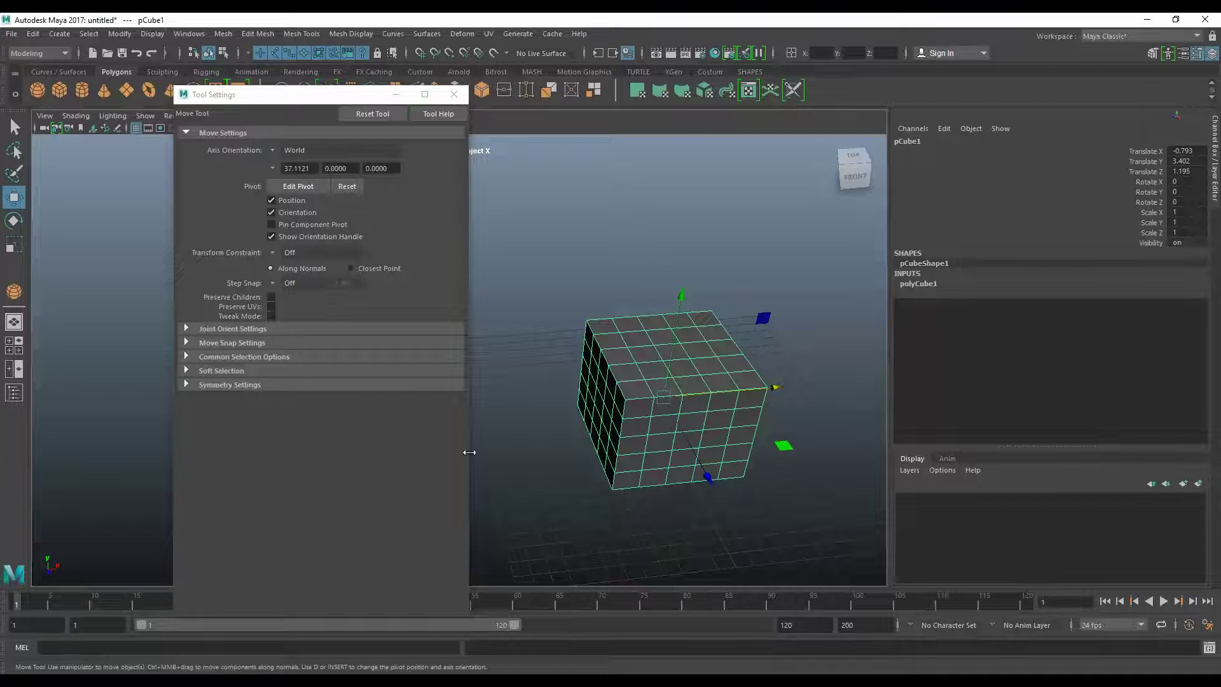
pyautogui.moveTo(90, 572)
pyautogui.keyDown('alt'); pyautogui.mouseDown()
pyautogui.moveTo(77, 581)
pyautogui.moveTo(32, 567)
pyautogui.mouseUp(); pyautogui.keyUp('alt')
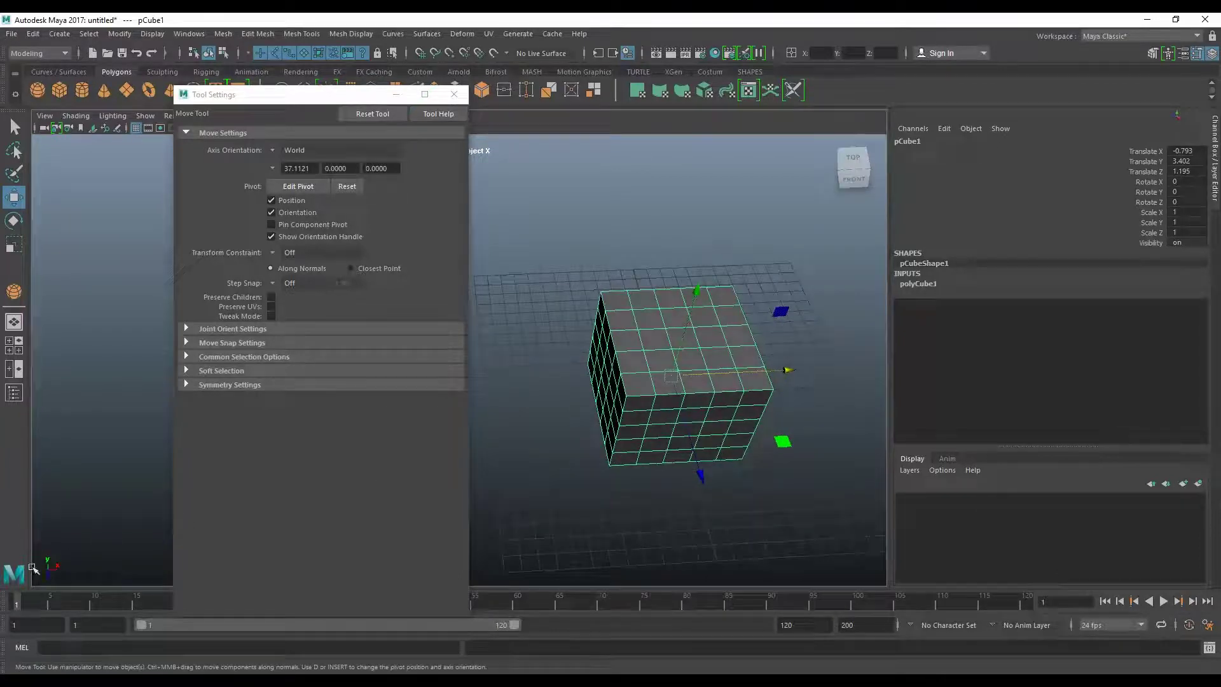
pyautogui.keyDown('alt'); pyautogui.moveTo(672, 492); pyautogui.dragTo(657, 457); pyautogui.keyUp('alt')
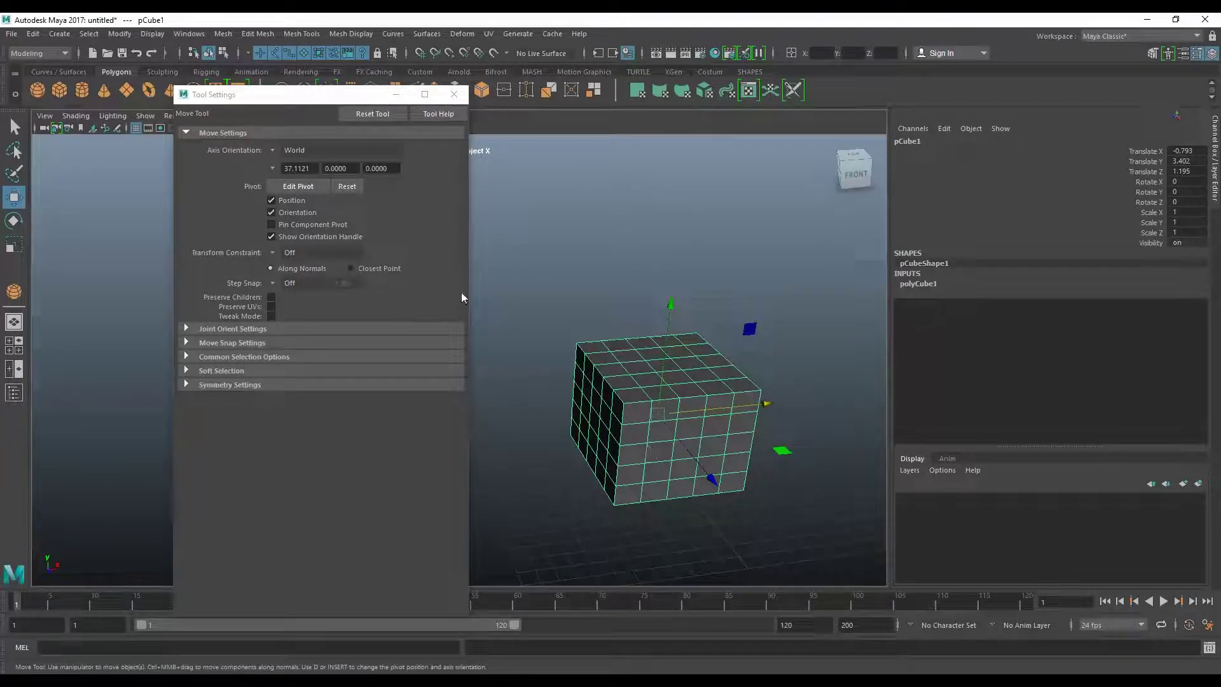
pyautogui.click(273, 151)
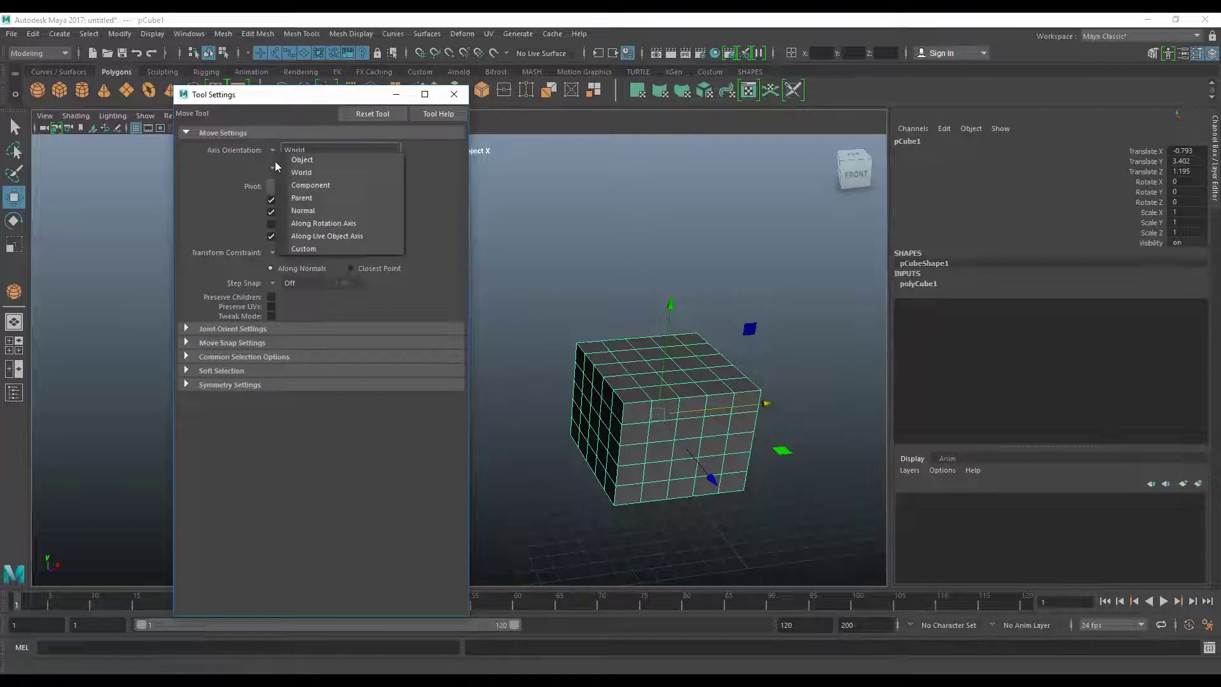
pyautogui.click(307, 159)
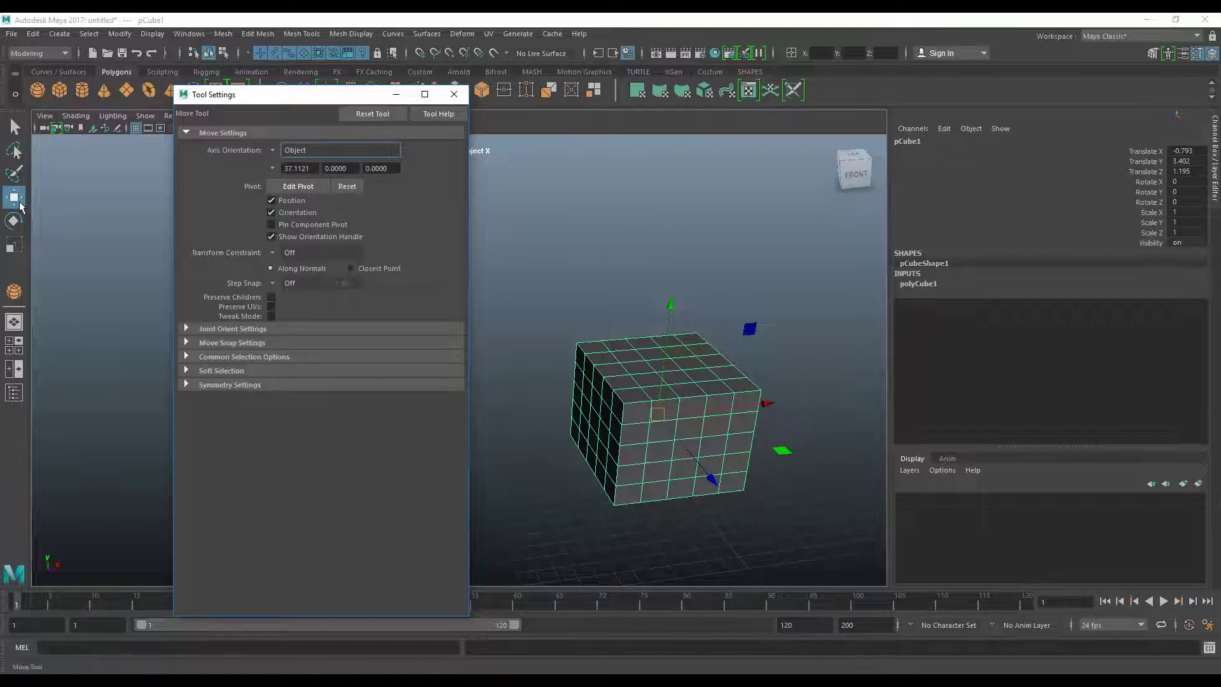
pyautogui.click(15, 223)
pyautogui.moveTo(615, 471)
pyautogui.mouseDown()
pyautogui.moveTo(798, 474)
pyautogui.moveTo(729, 485)
pyautogui.moveTo(754, 357)
pyautogui.moveTo(748, 448)
pyautogui.mouseUp()
pyautogui.press('w')
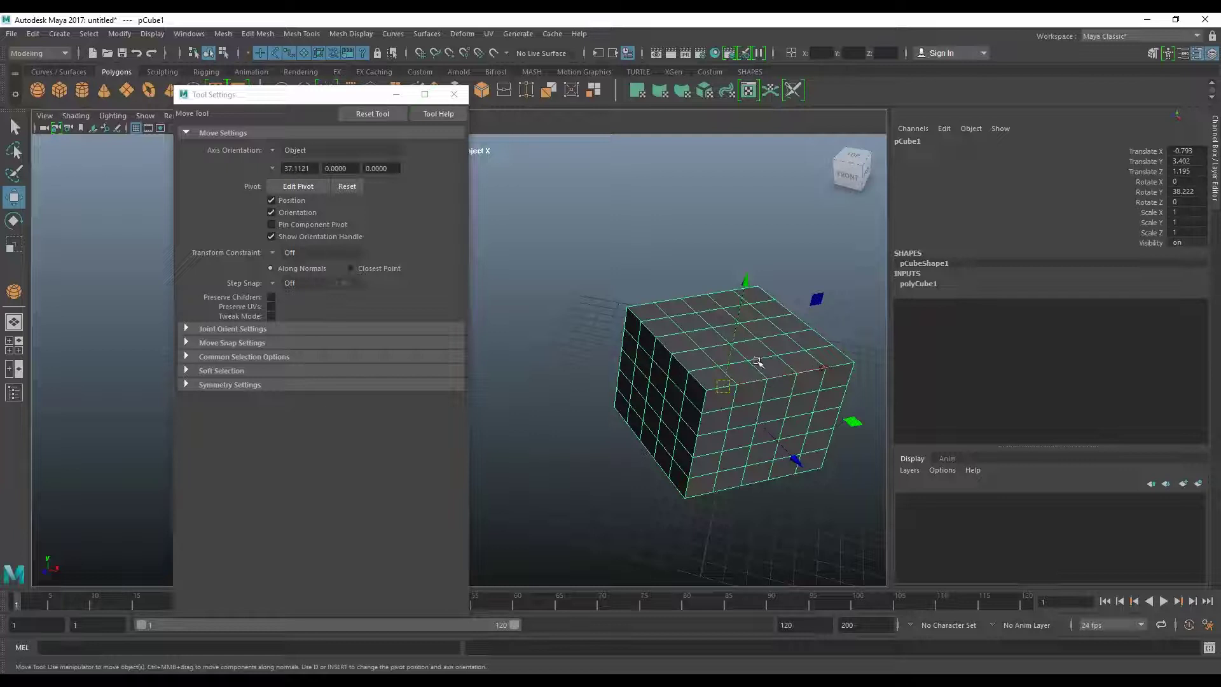
pyautogui.click(273, 148)
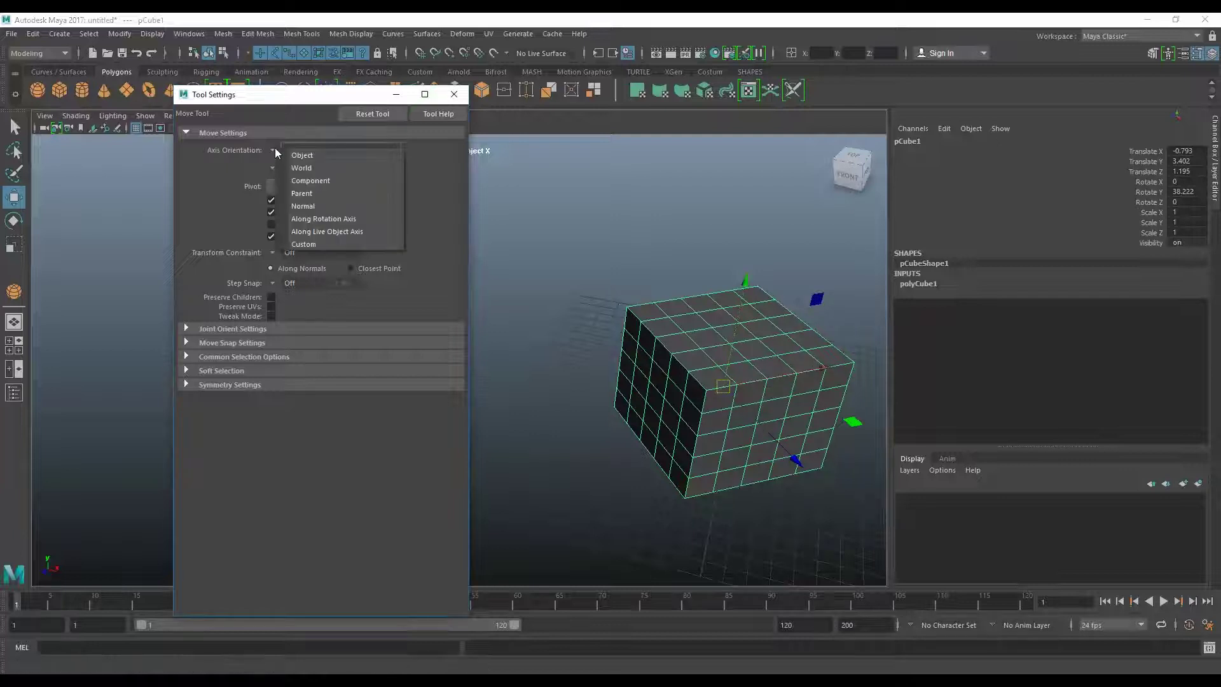
pyautogui.click(308, 167)
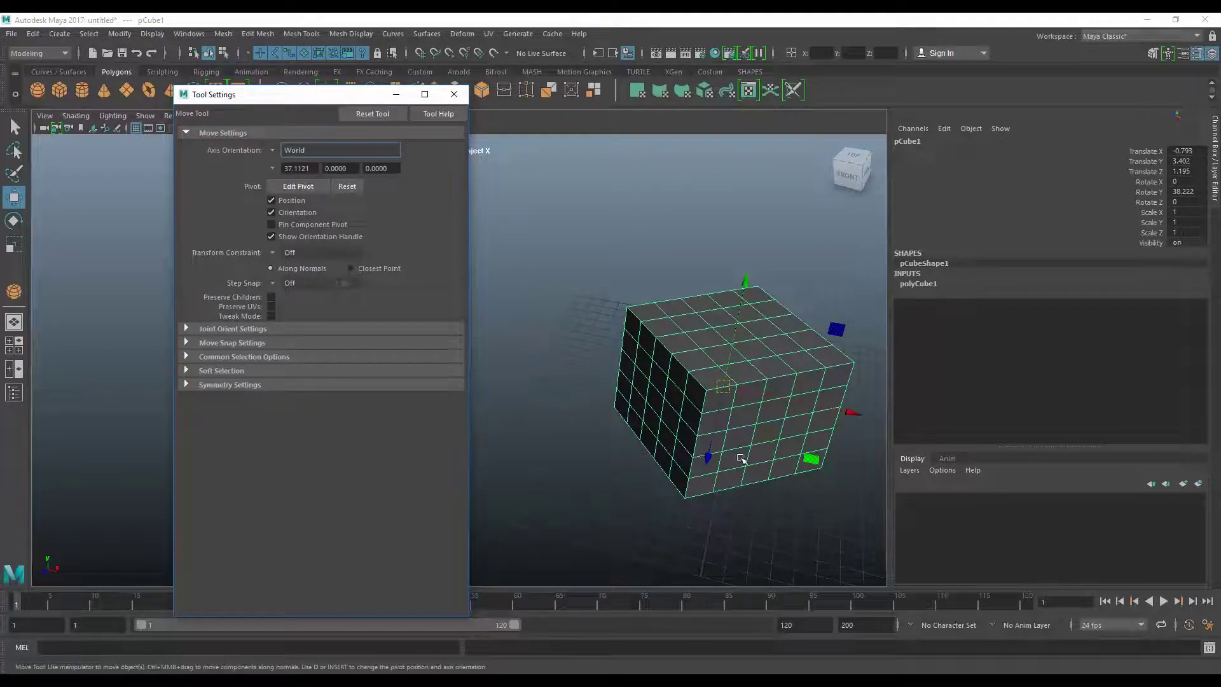
pyautogui.click(19, 222)
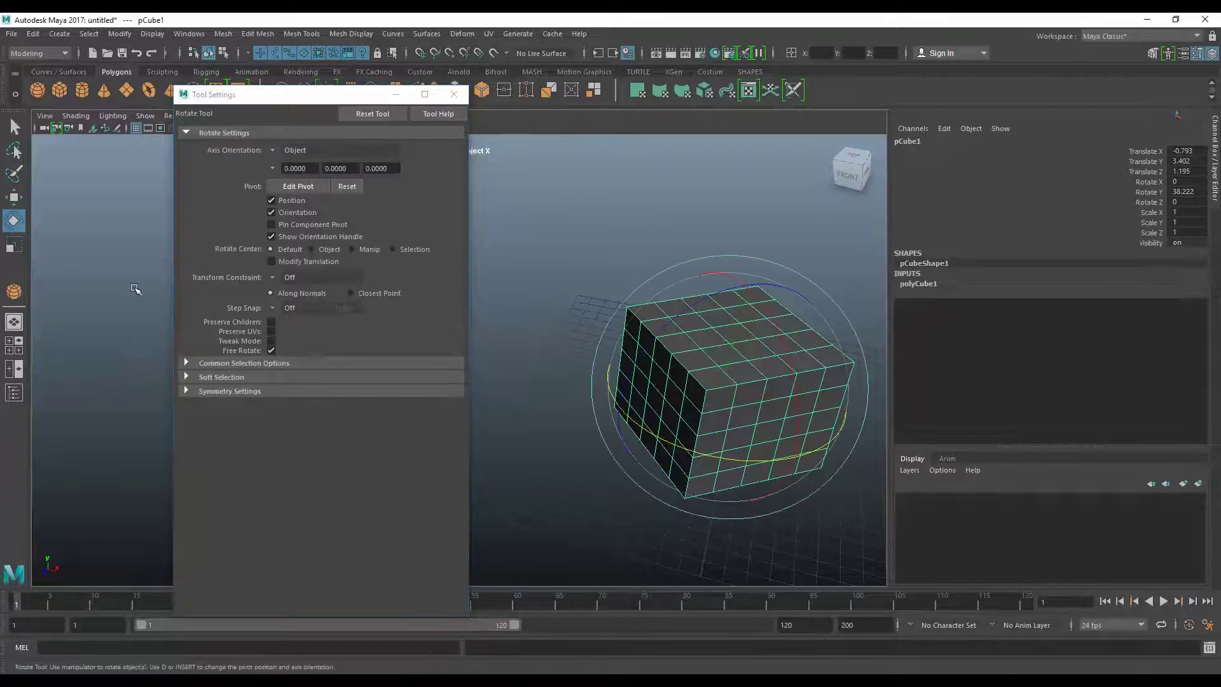
pyautogui.moveTo(725, 463); pyautogui.dragTo(763, 458)
pyautogui.press('w')
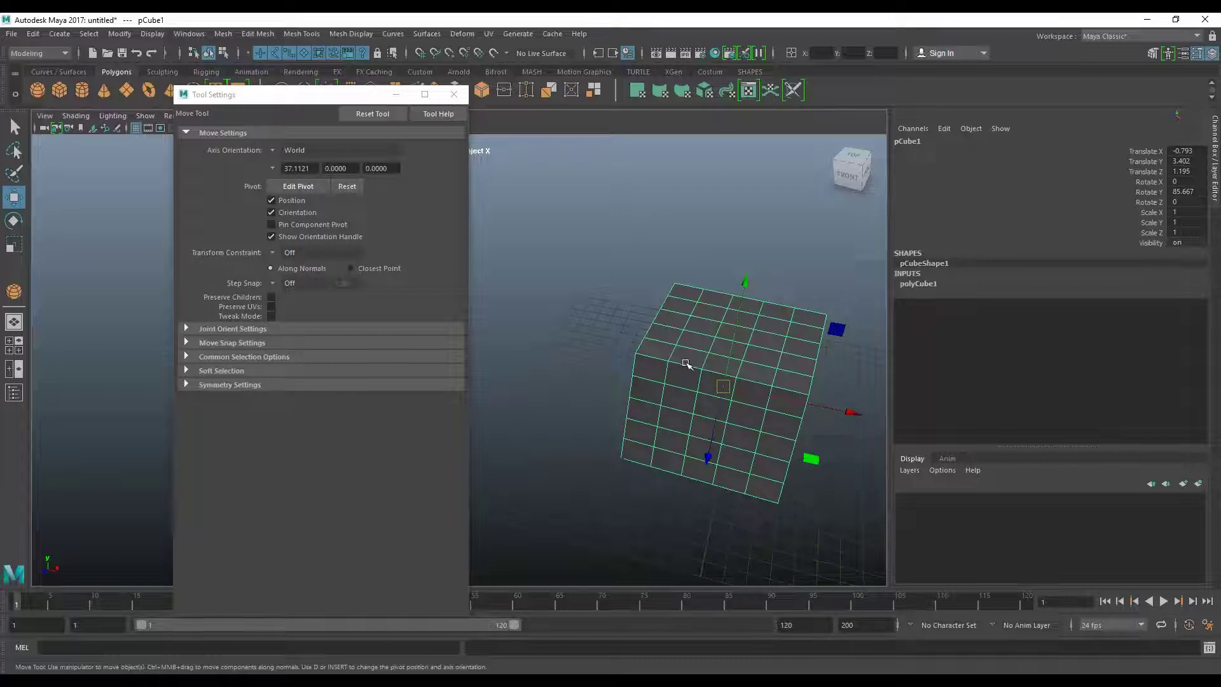
pyautogui.click(277, 149)
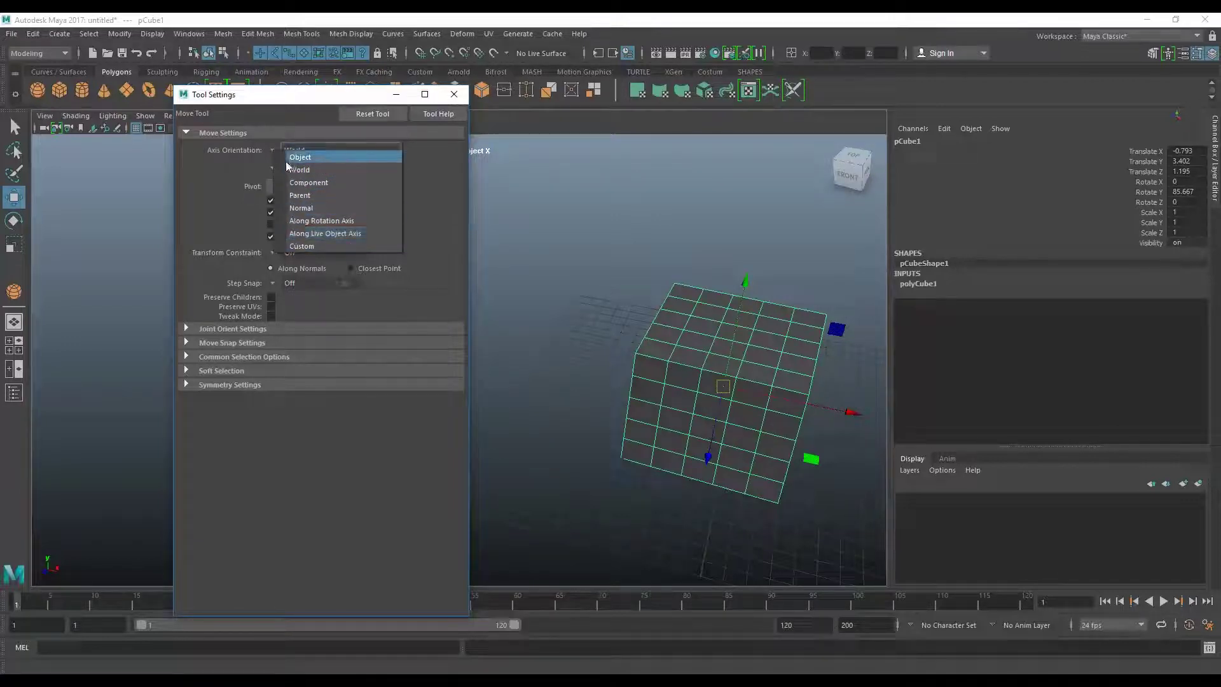
pyautogui.click(272, 151)
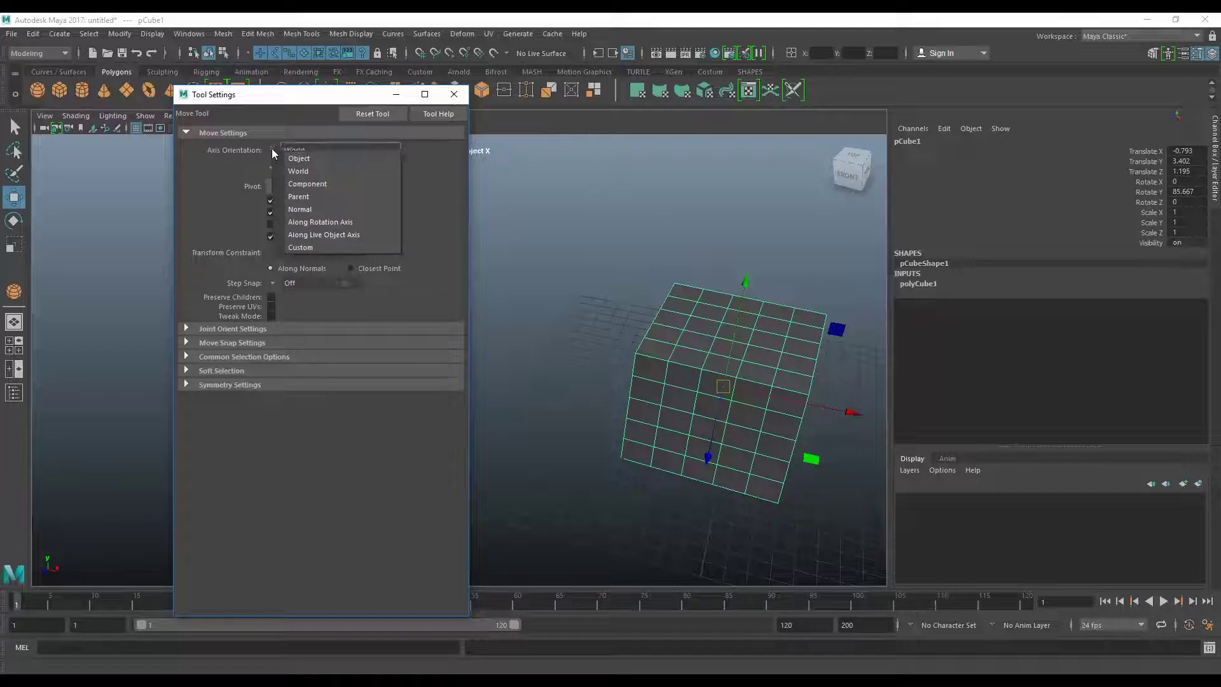
pyautogui.click(273, 150)
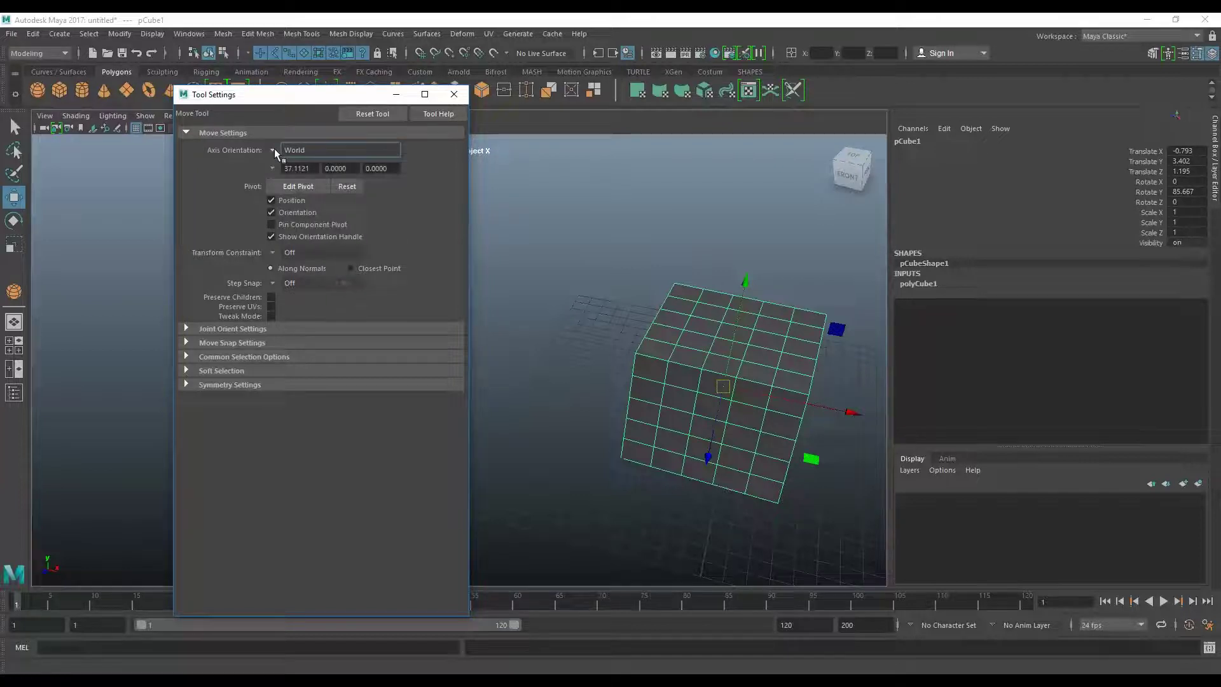
pyautogui.click(274, 151)
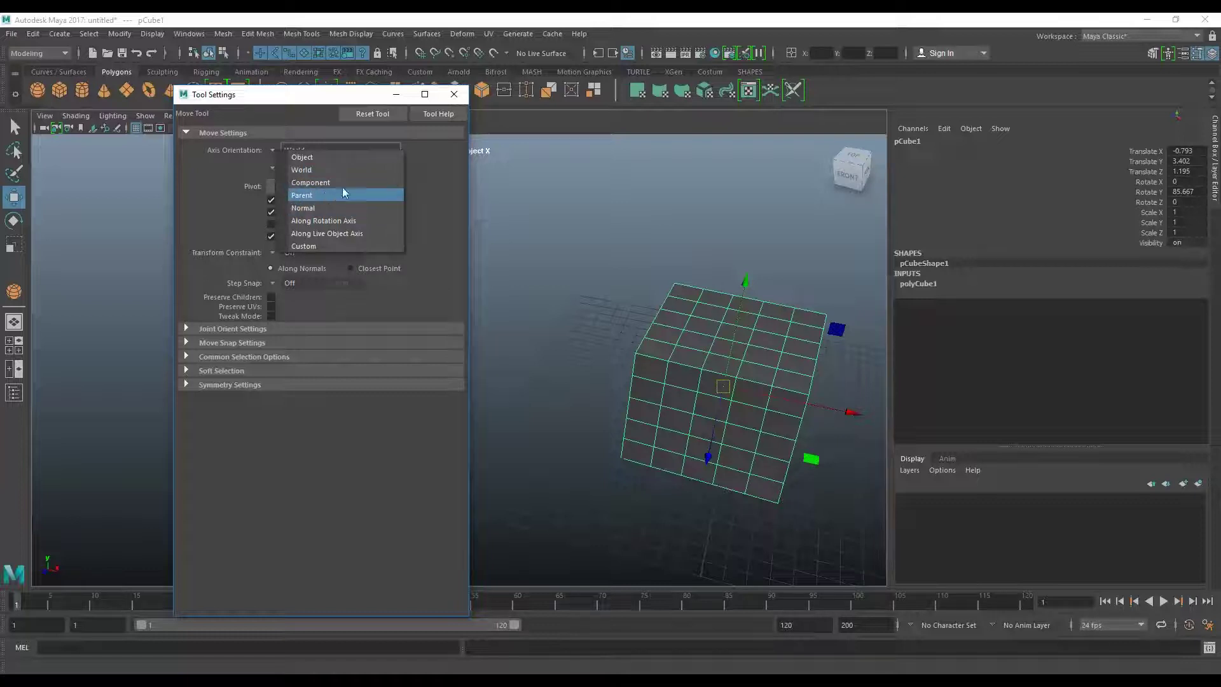
pyautogui.click(427, 181)
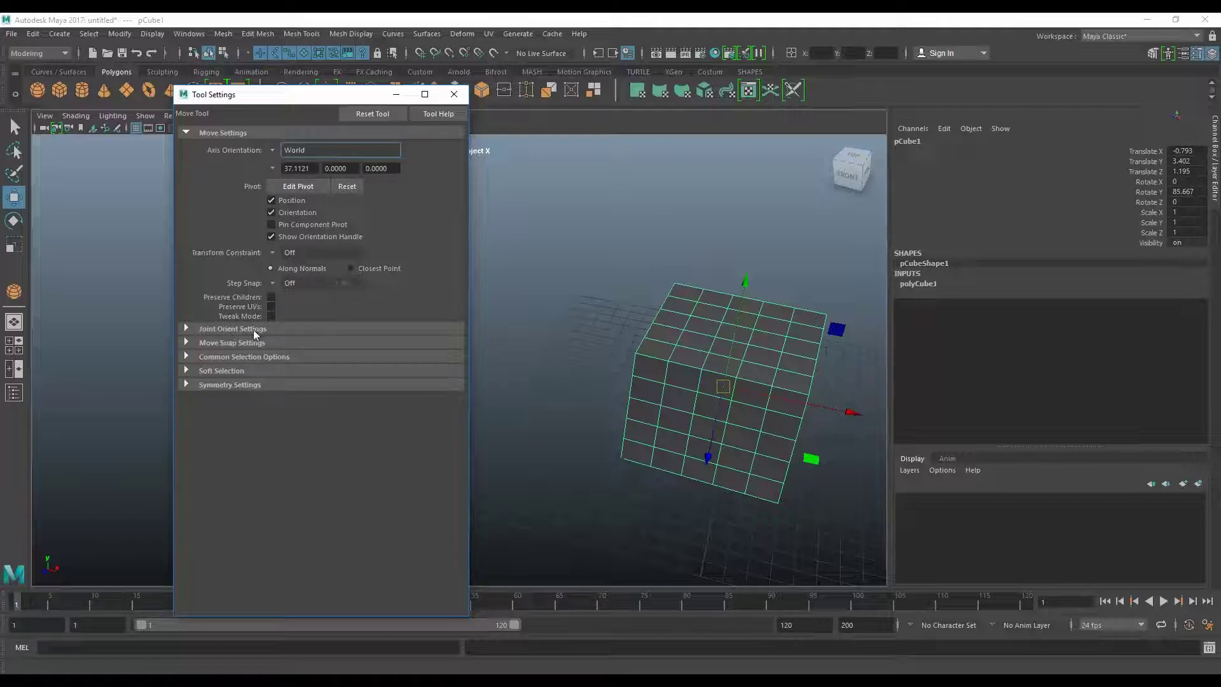
# - Enable Soft Select and pull a front face of the cube down, deforming it
pyautogui.click(187, 370)
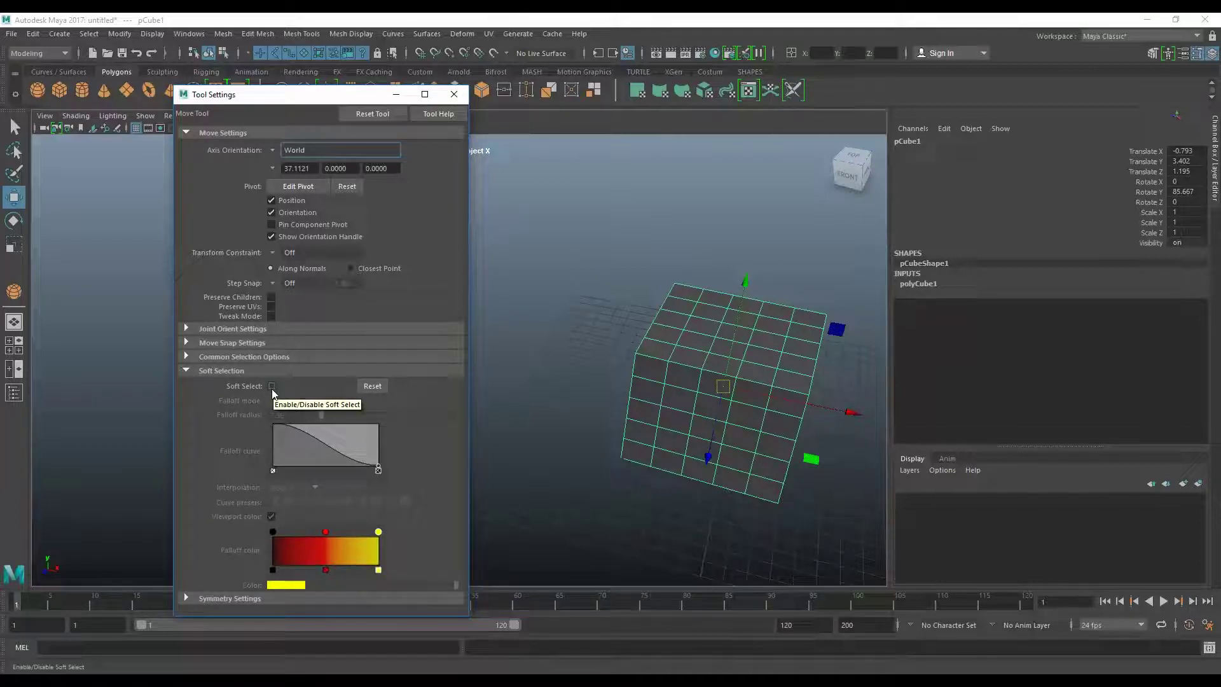
pyautogui.click(272, 386)
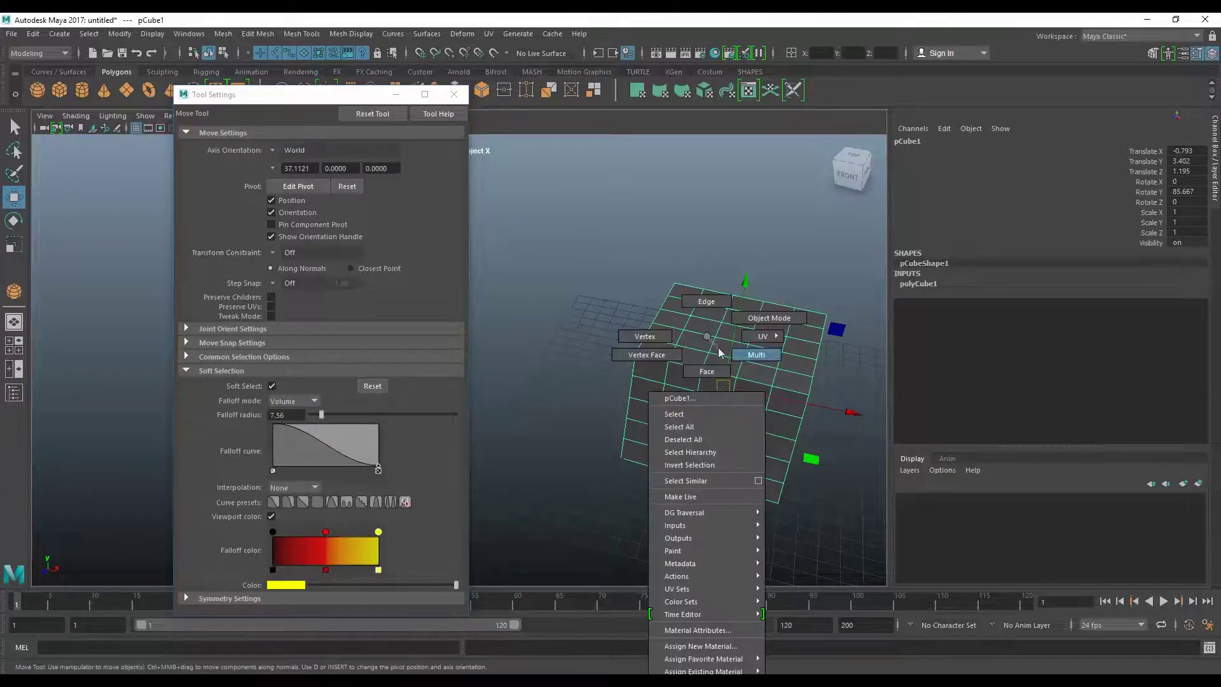
pyautogui.moveTo(707, 408); pyautogui.dragTo(709, 359, button='right')
pyautogui.click(702, 407)
pyautogui.moveTo(703, 408); pyautogui.dragTo(702, 447)
# - Shrink the falloff radius to 3.21, pick another face, and return to object mode
pyautogui.press('b')
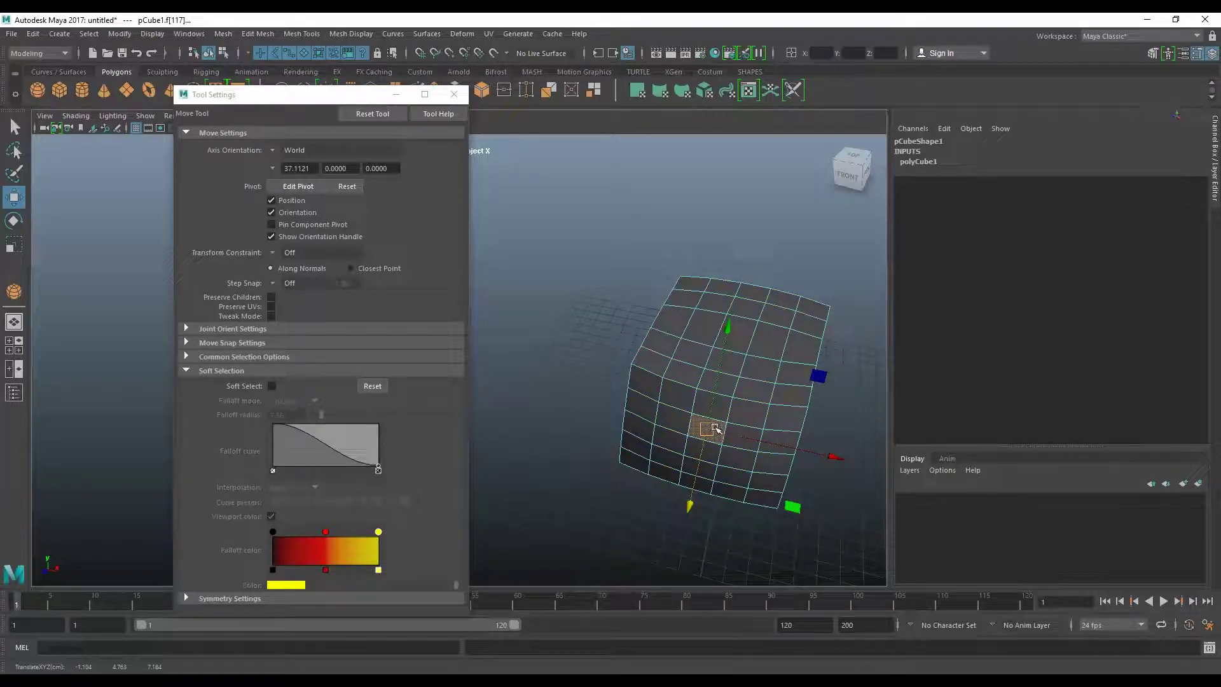
pyautogui.press('b')
pyautogui.moveTo(716, 431)
pyautogui.mouseDown()
pyautogui.moveTo(610, 446)
pyautogui.moveTo(628, 448)
pyautogui.mouseUp()
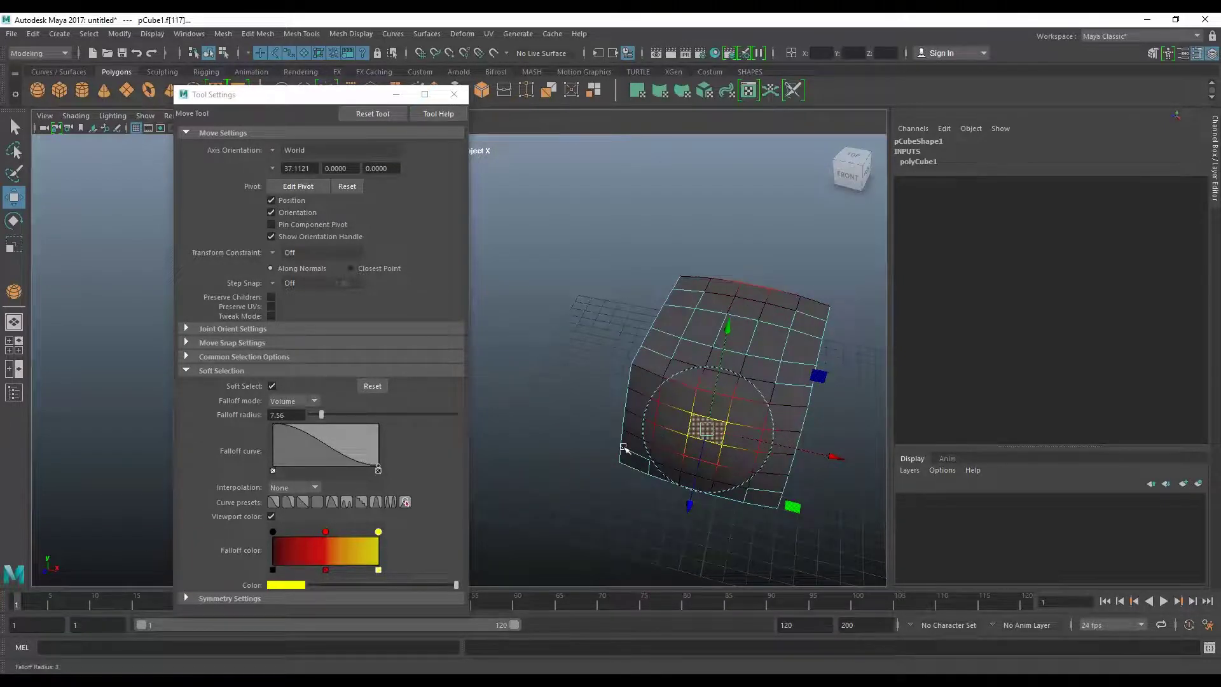
pyautogui.moveTo(712, 472)
pyautogui.keyDown('alt'); pyautogui.mouseDown()
pyautogui.moveTo(699, 464)
pyautogui.moveTo(721, 455)
pyautogui.mouseUp(); pyautogui.keyUp('alt')
pyautogui.moveTo(792, 427)
pyautogui.keyDown('alt'); pyautogui.mouseDown()
pyautogui.moveTo(660, 444)
pyautogui.moveTo(579, 413)
pyautogui.moveTo(628, 464)
pyautogui.moveTo(725, 440)
pyautogui.mouseUp(); pyautogui.keyUp('alt')
pyautogui.click(671, 411)
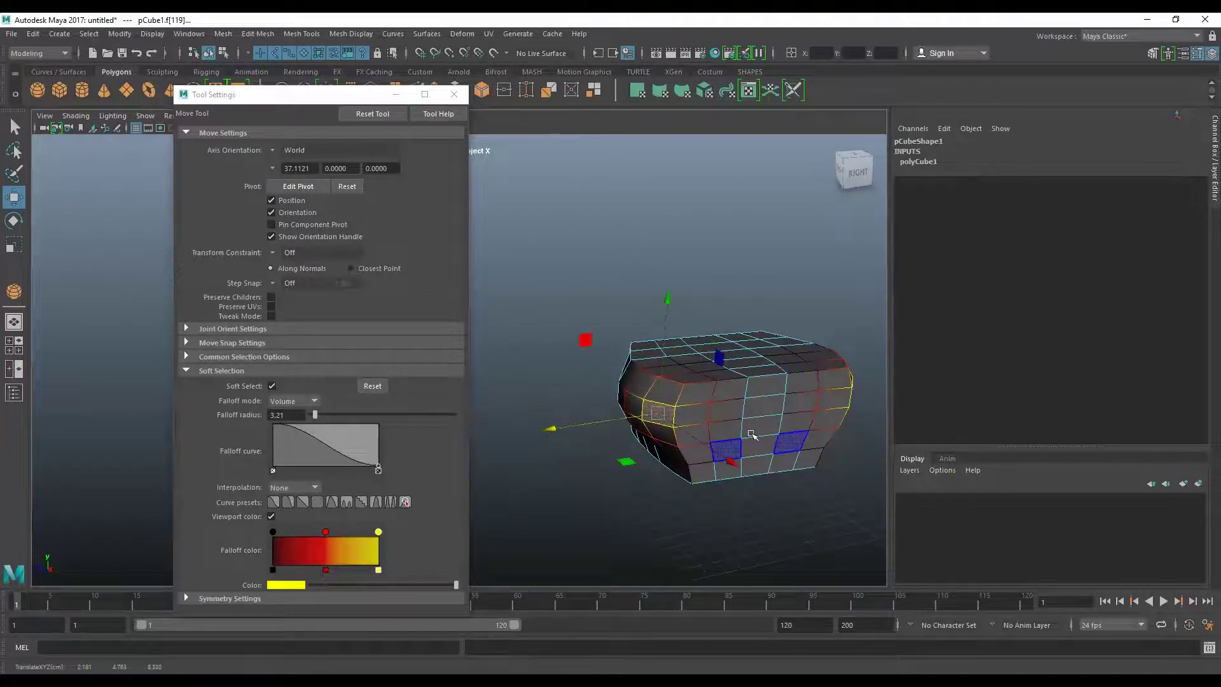
pyautogui.moveTo(725, 441); pyautogui.dragTo(789, 319, button='right')
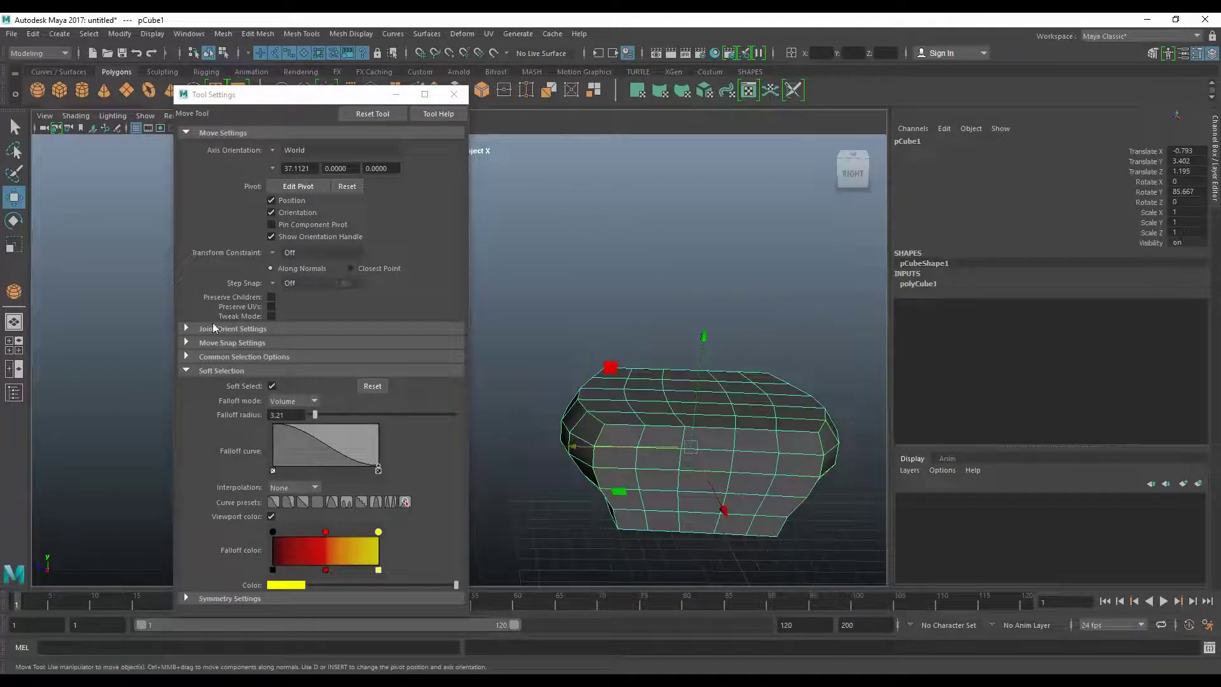
# - Change the Symmetry axis from Object X to Object Y, then put the cube in vertex mode
pyautogui.moveTo(251, 103); pyautogui.dragTo(222, 61)
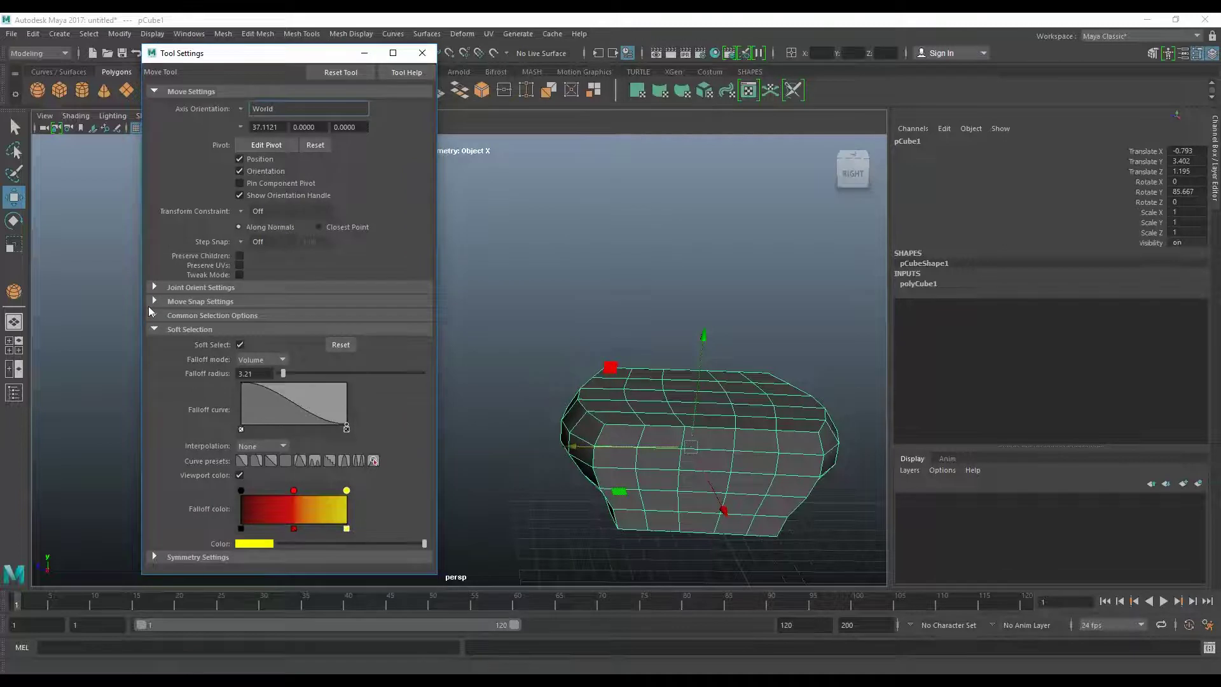
pyautogui.click(154, 330)
pyautogui.click(154, 342)
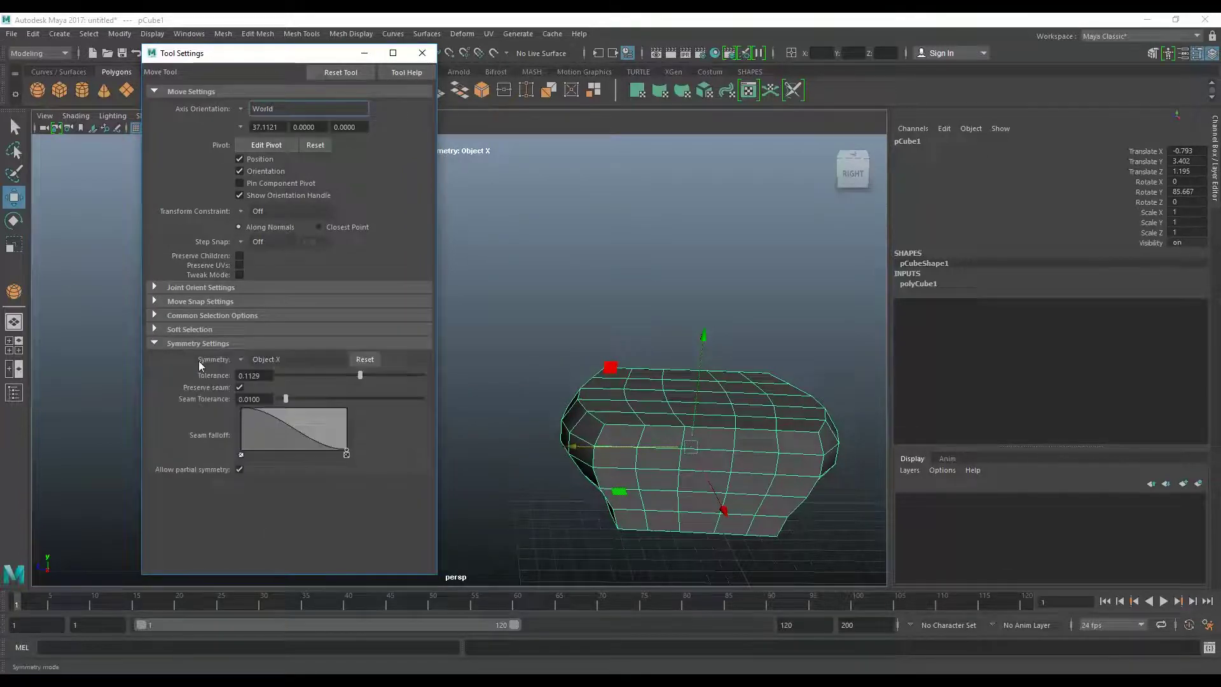
pyautogui.click(239, 359)
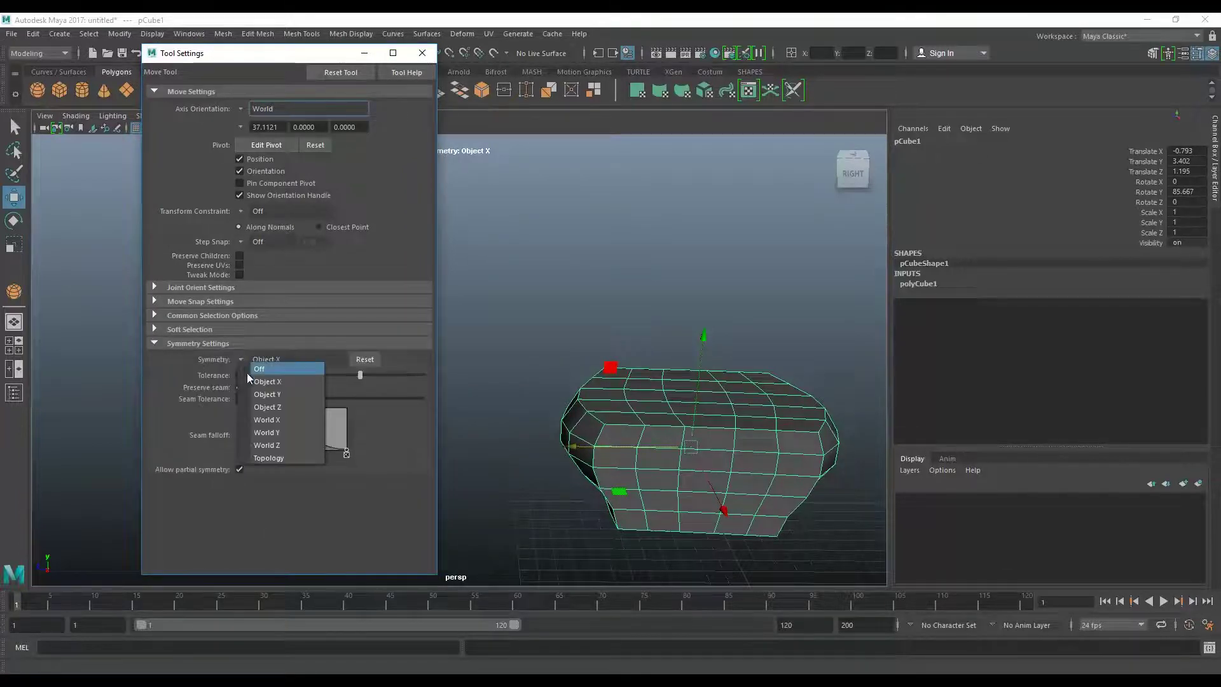
pyautogui.click(270, 398)
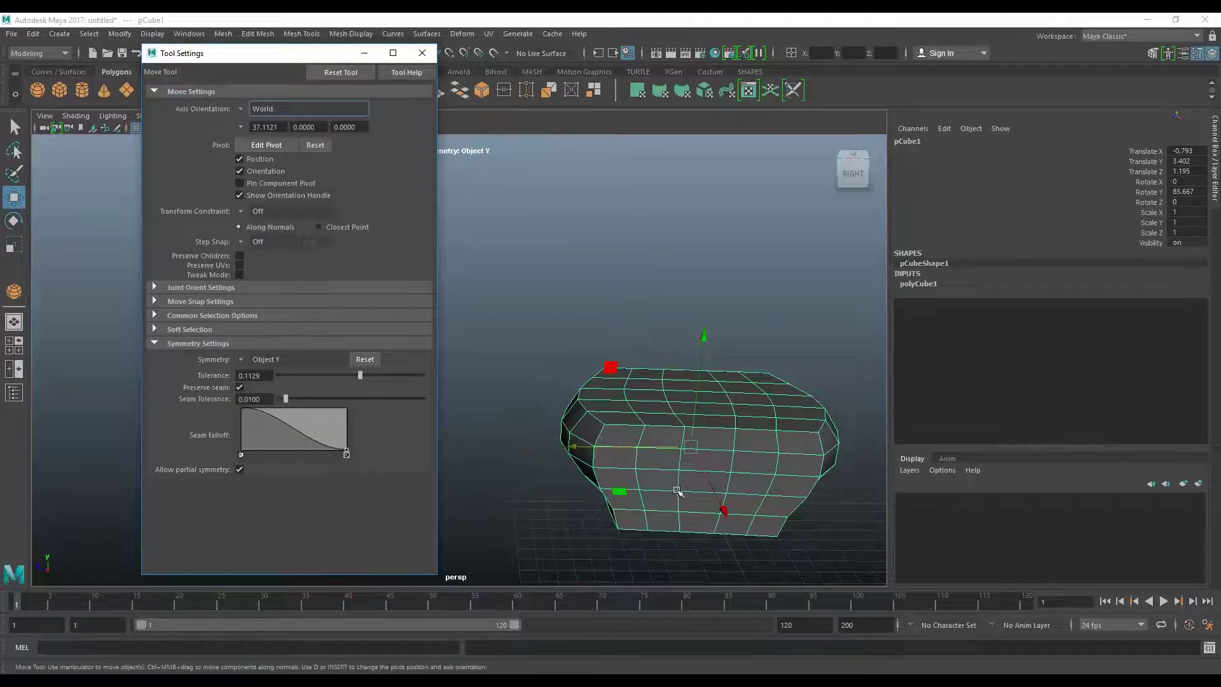
pyautogui.moveTo(677, 335); pyautogui.dragTo(625, 338, button='right')
pyautogui.click(190, 343)
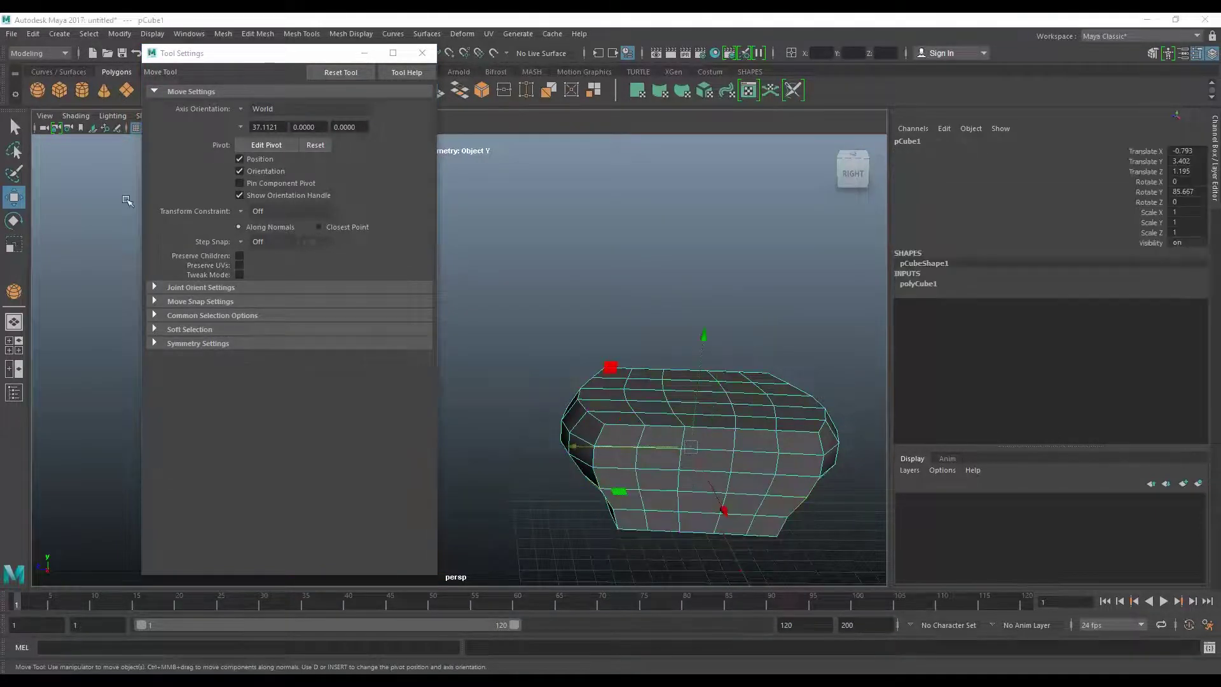
pyautogui.moveTo(295, 62); pyautogui.dragTo(298, 72)
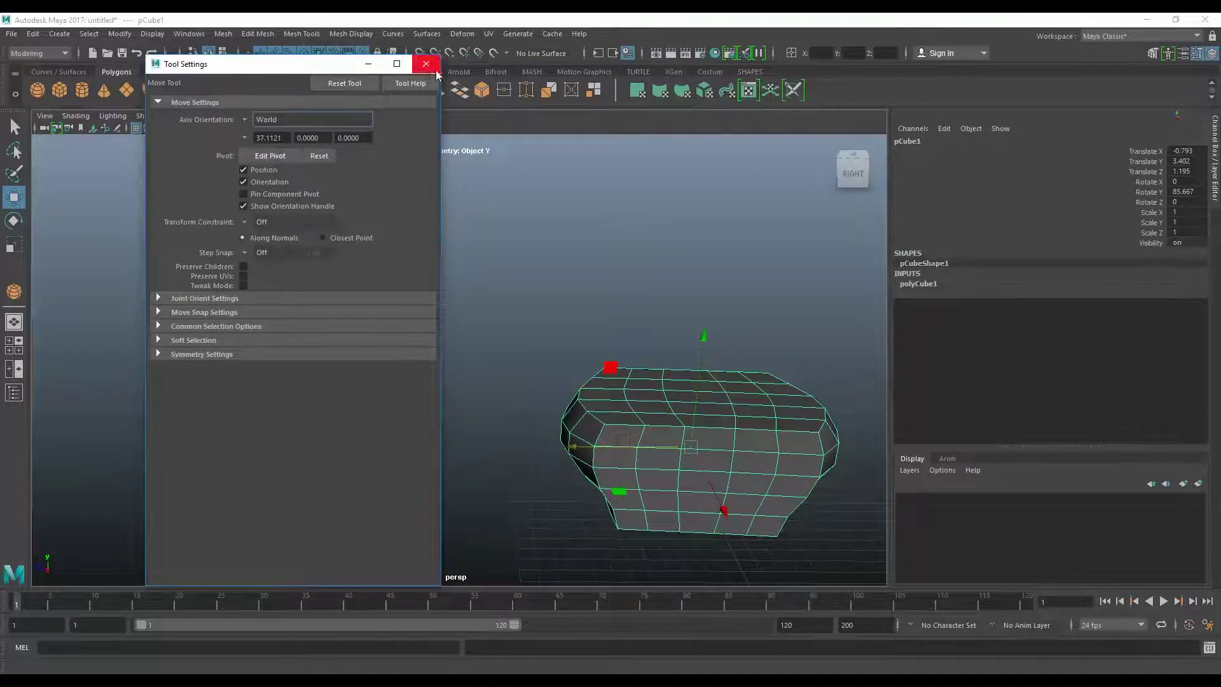
# - Delete the deformed cube and draw a new polygon cube on the grid
pyautogui.click(436, 70)
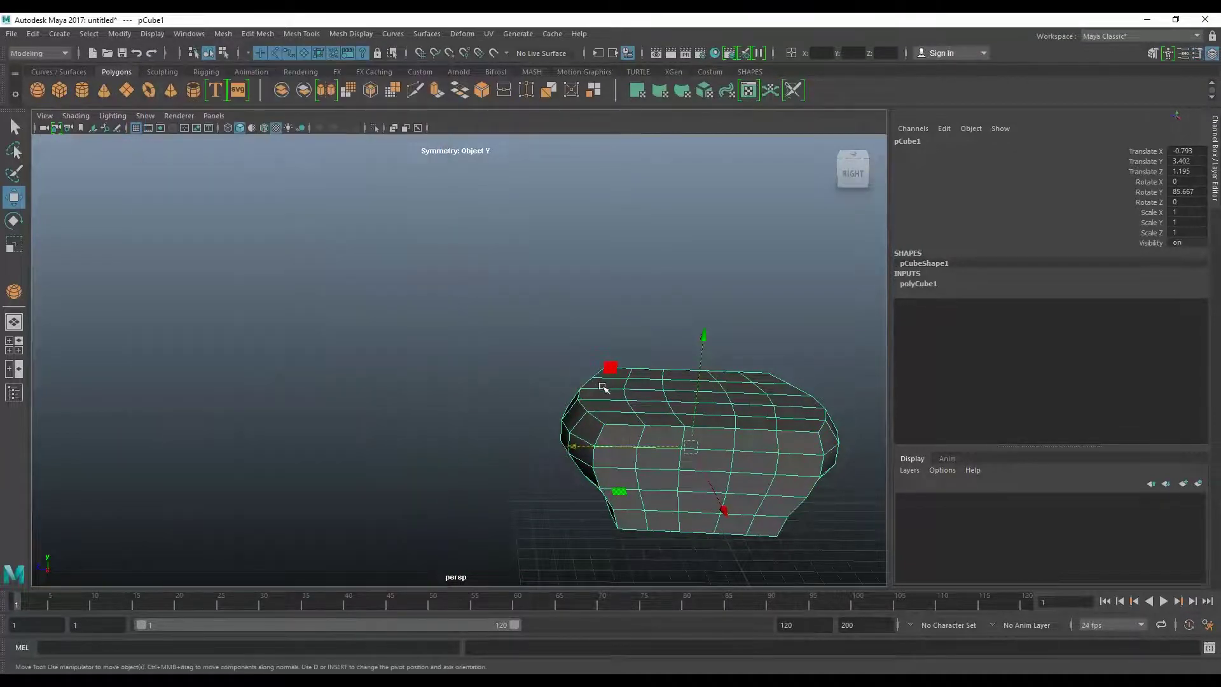
pyautogui.press('Delete')
pyautogui.click(60, 90)
pyautogui.moveTo(636, 481)
pyautogui.mouseDown()
pyautogui.moveTo(680, 532)
pyautogui.moveTo(801, 553)
pyautogui.moveTo(801, 464)
pyautogui.moveTo(785, 436)
pyautogui.mouseUp()
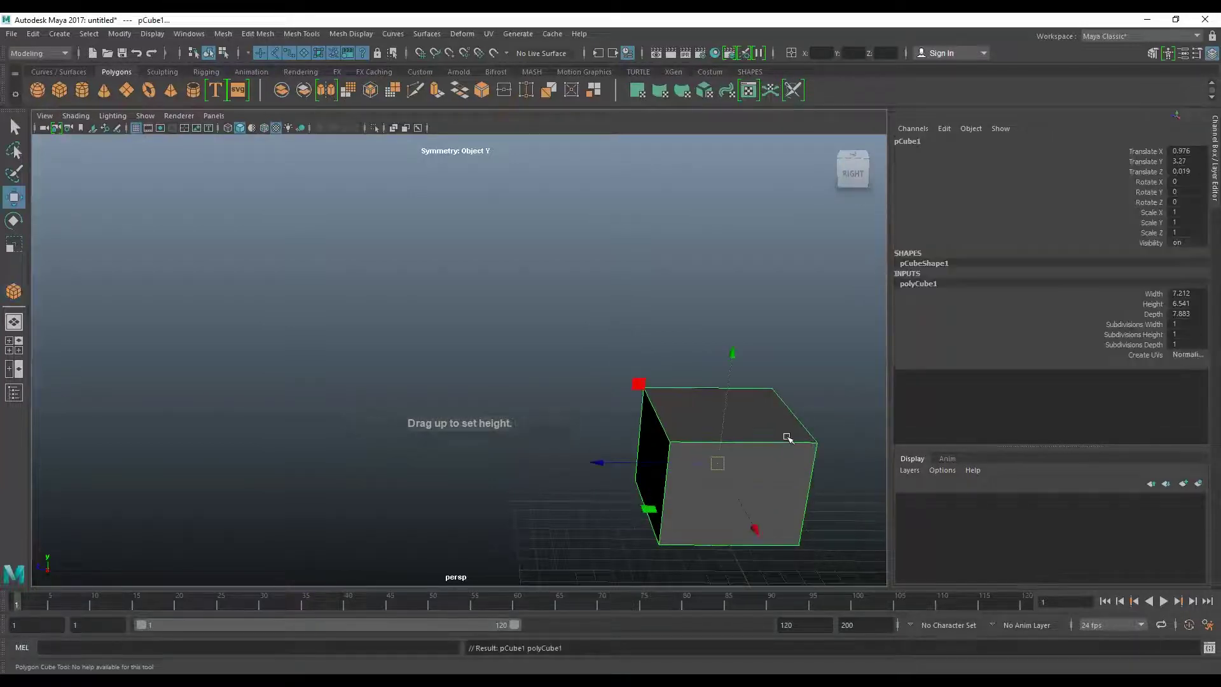
# - Rotate the new cube about Y to 60.291, leaving Rotate axis orientation on Object
pyautogui.doubleClick(14, 221)
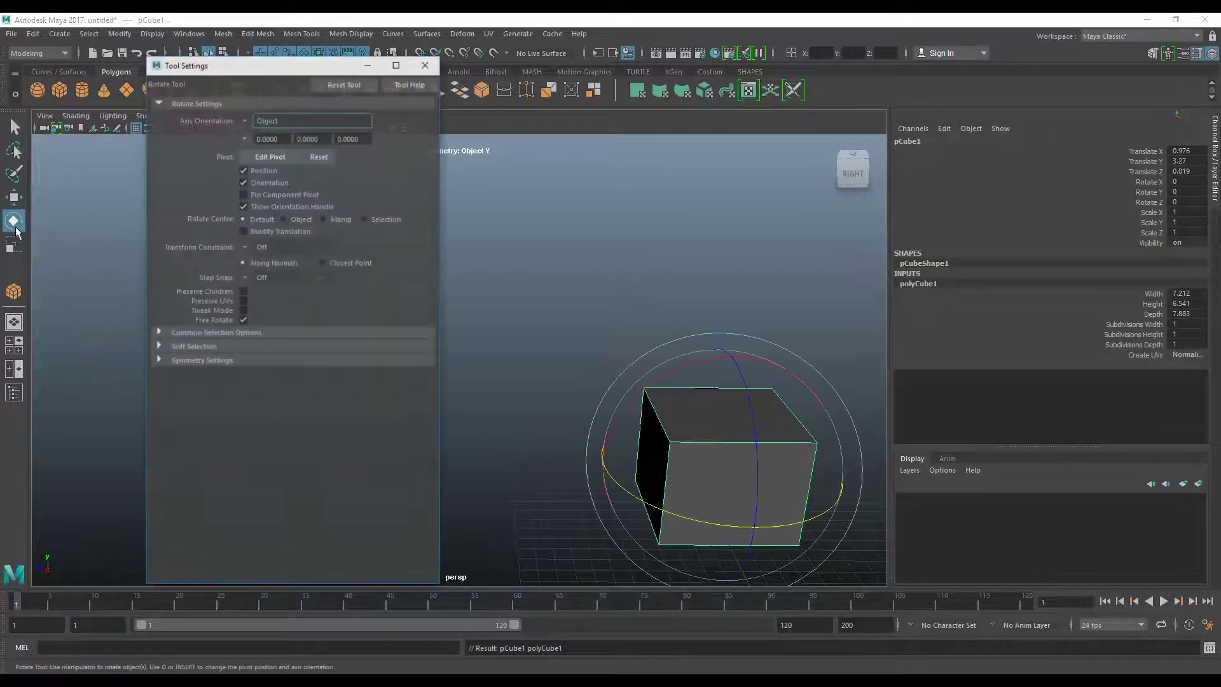
pyautogui.moveTo(261, 64); pyautogui.dragTo(243, 63)
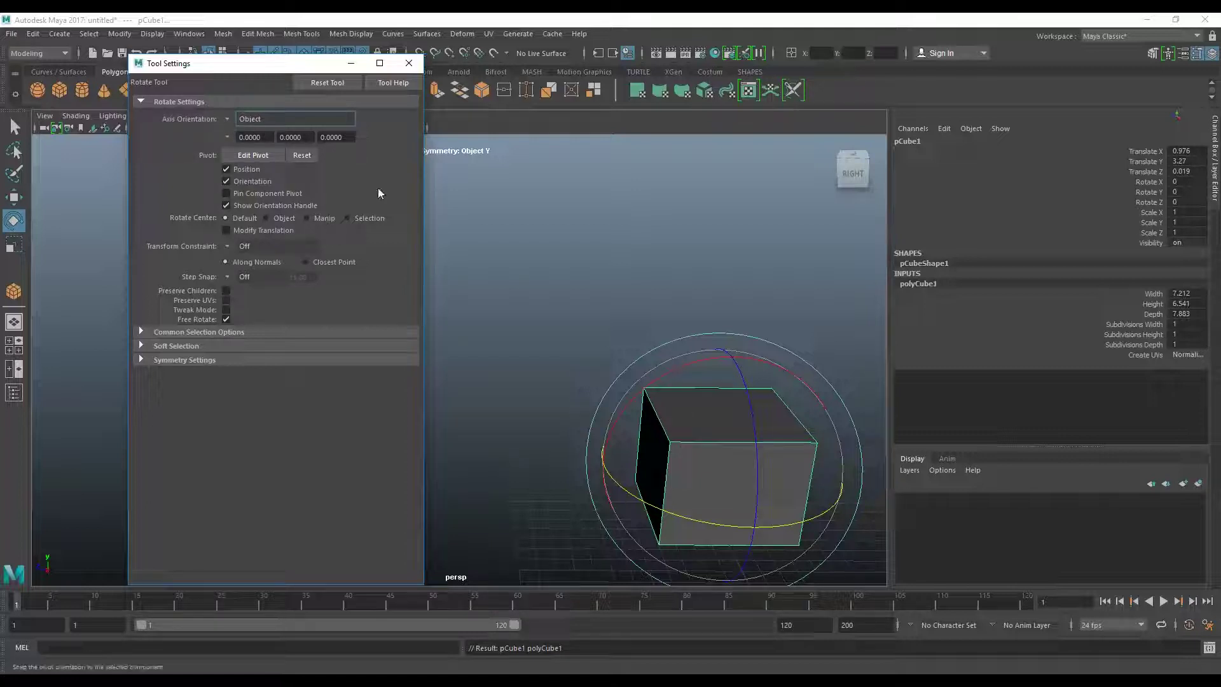
pyautogui.moveTo(623, 490); pyautogui.dragTo(697, 513)
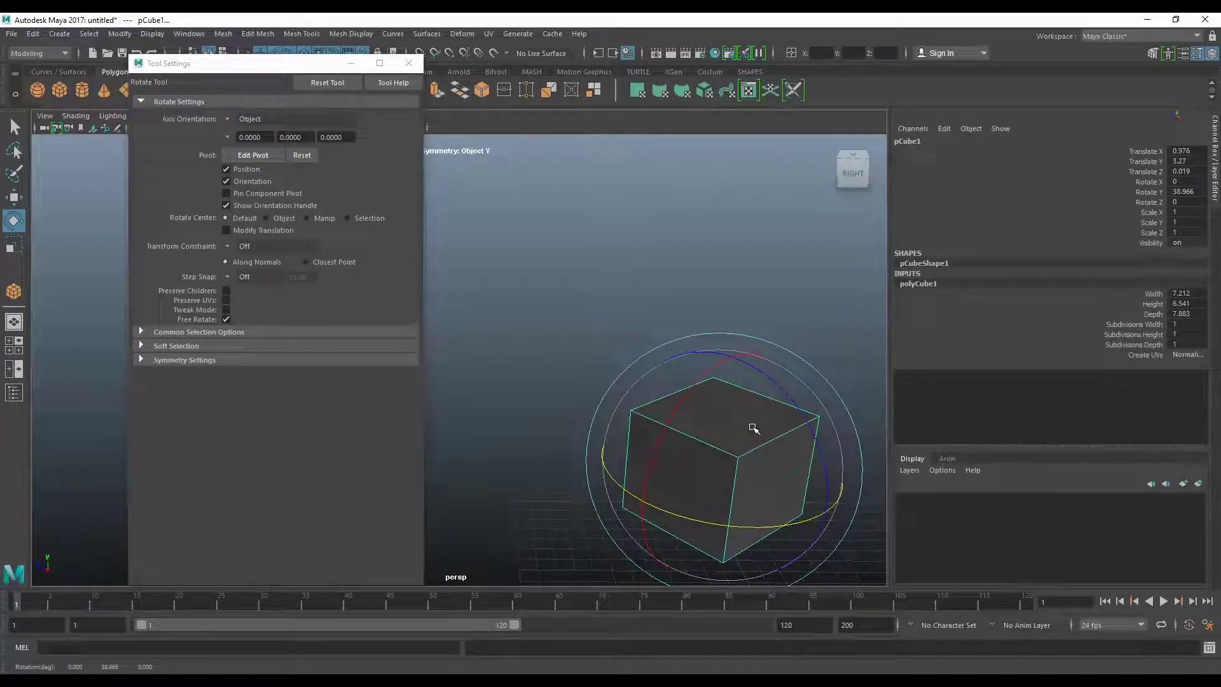
pyautogui.click(240, 119)
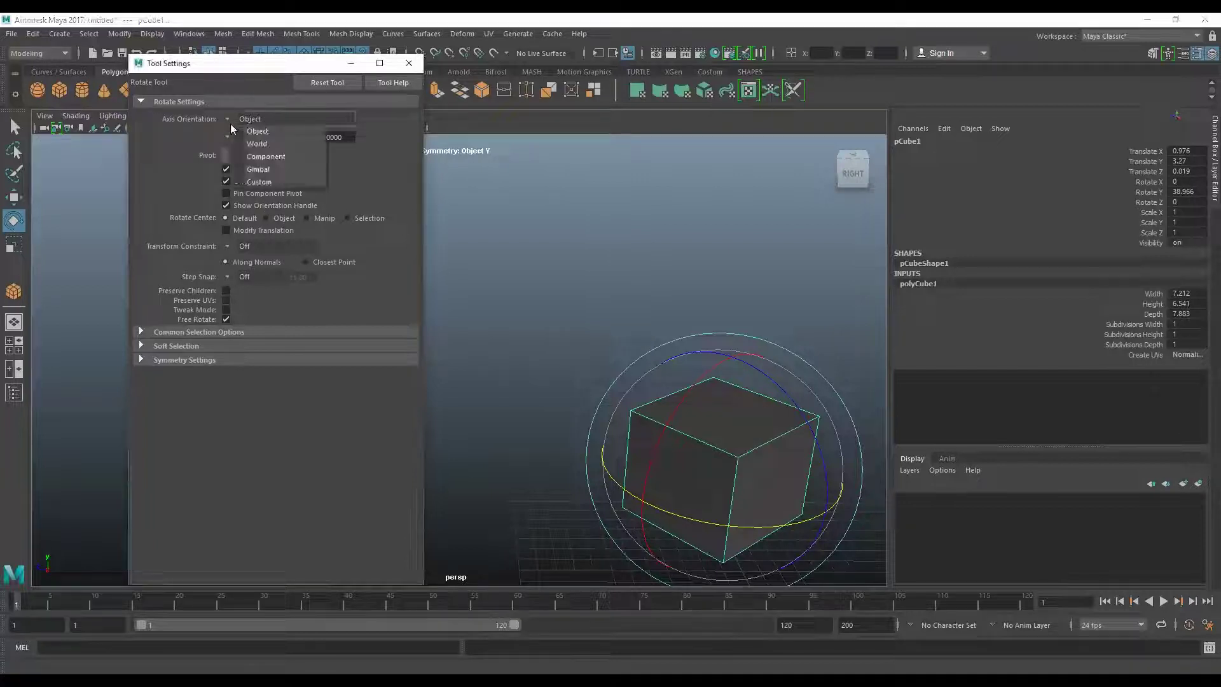
pyautogui.click(263, 145)
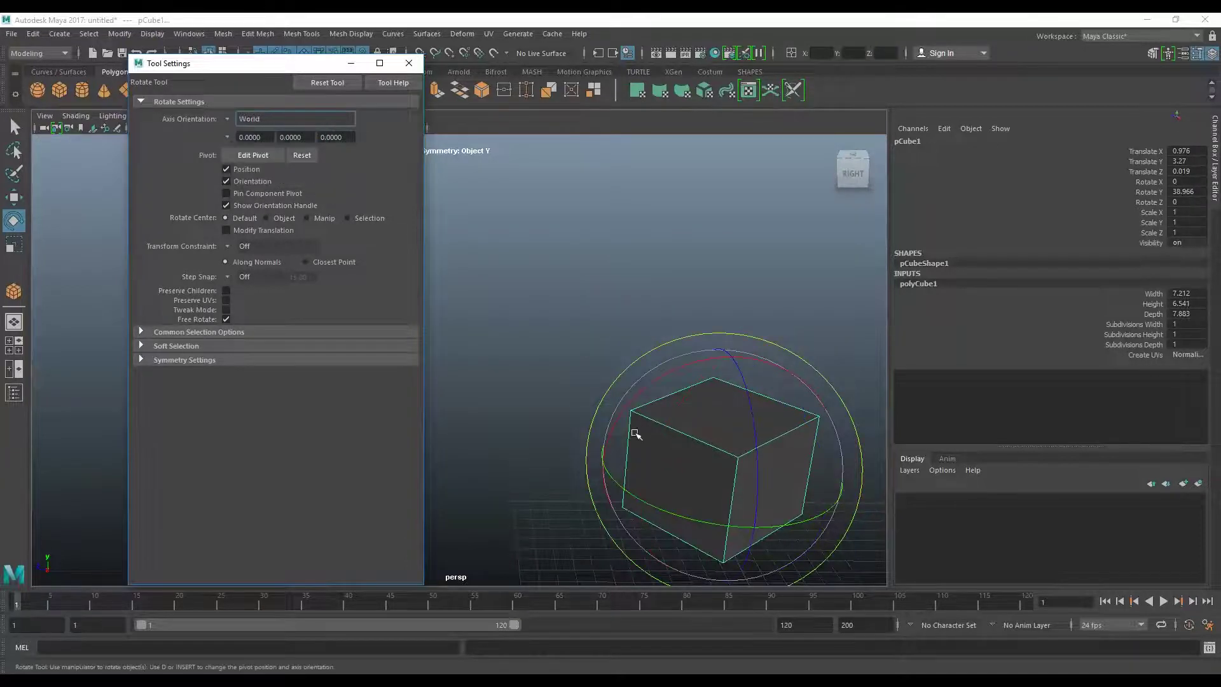
pyautogui.moveTo(653, 502)
pyautogui.mouseDown()
pyautogui.moveTo(741, 474)
pyautogui.moveTo(703, 491)
pyautogui.moveTo(730, 401)
pyautogui.moveTo(705, 431)
pyautogui.mouseUp()
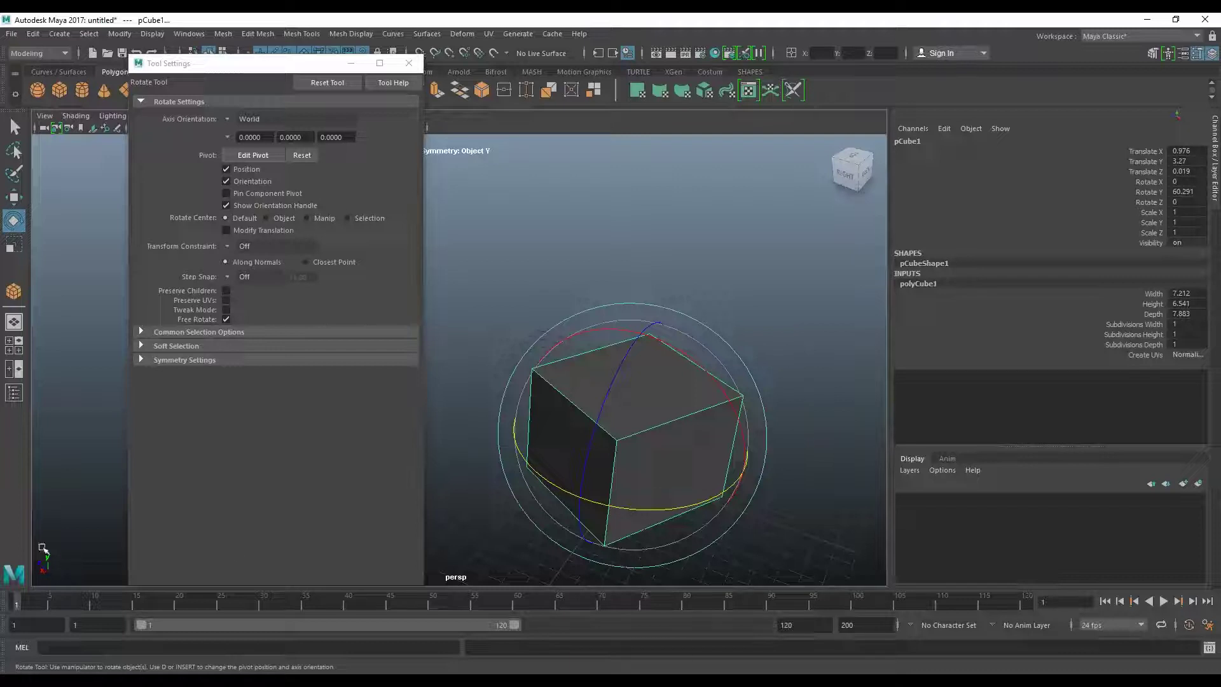
pyautogui.click(231, 120)
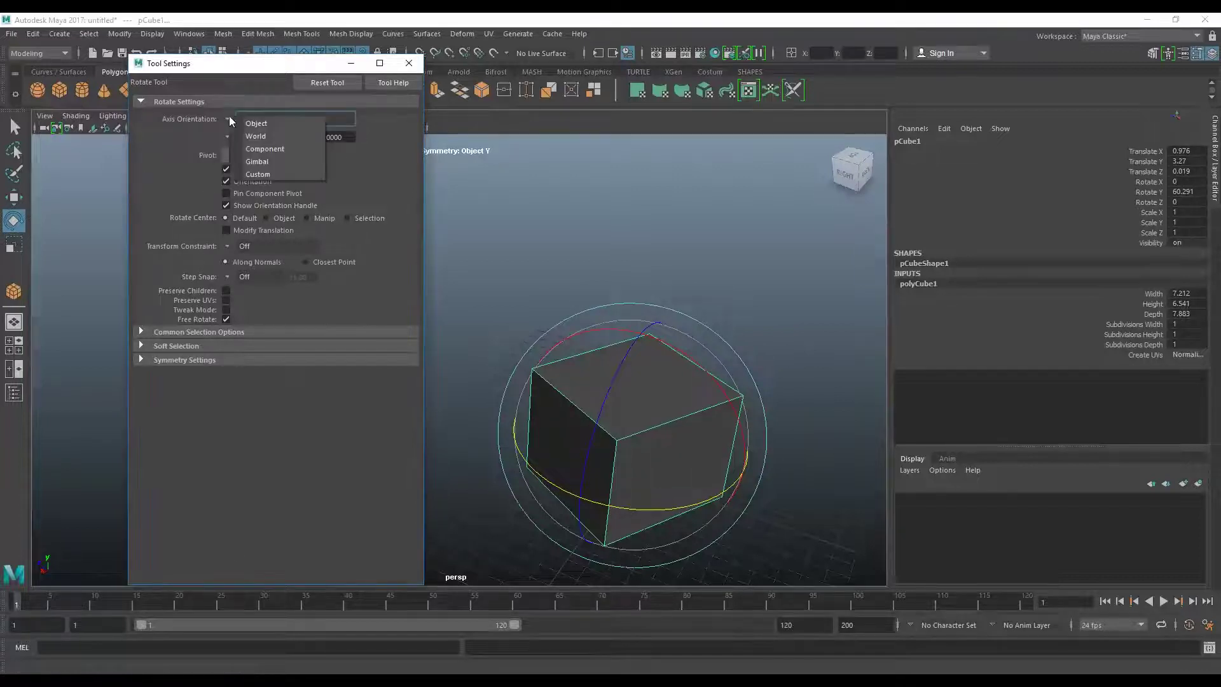
pyautogui.click(264, 124)
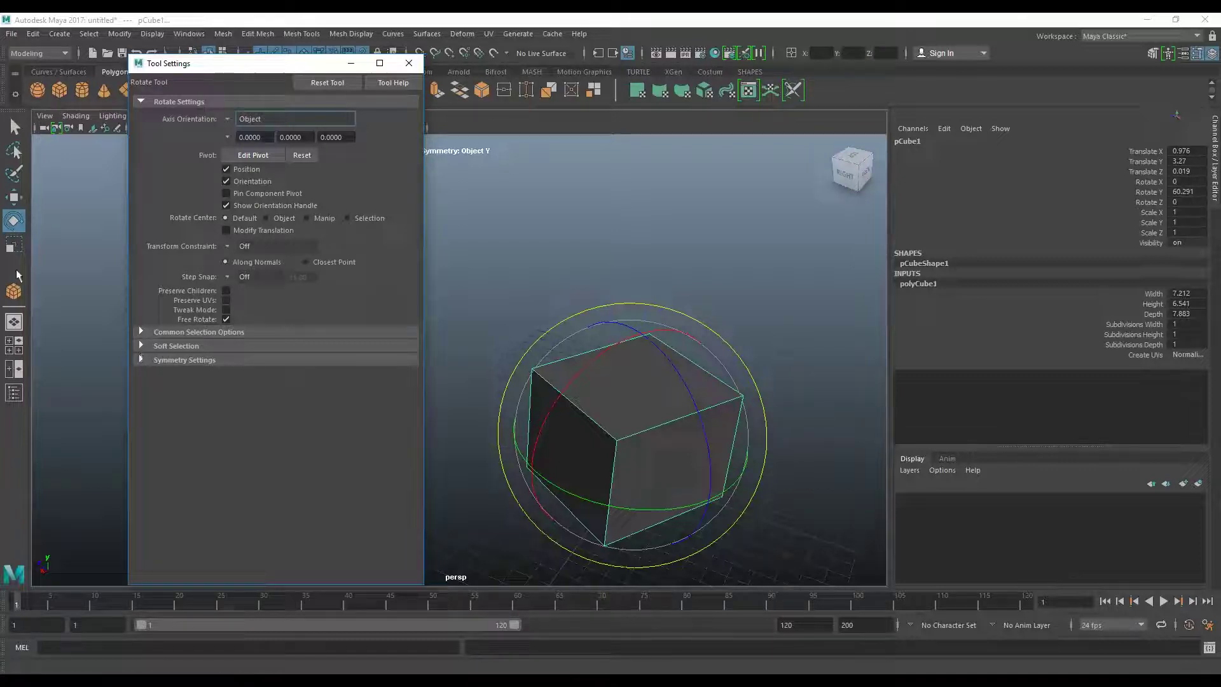
pyautogui.click(13, 245)
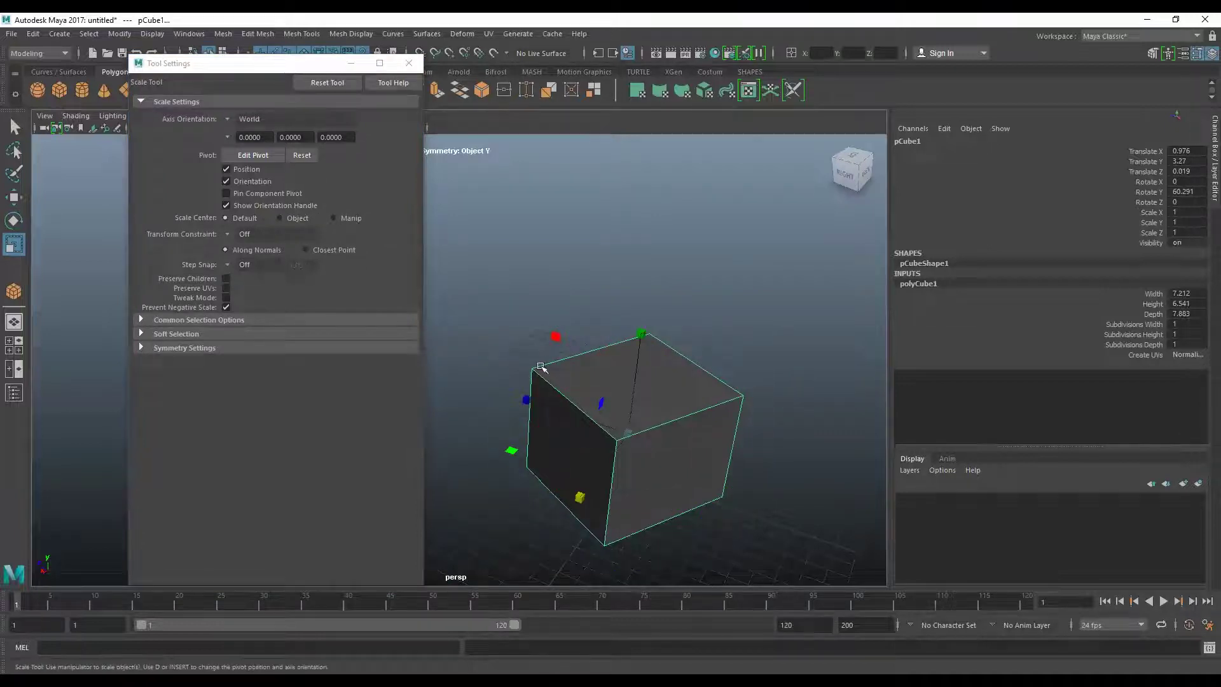
# - Set the Scale Tool axis orientation to World
pyautogui.keyDown('alt'); pyautogui.moveTo(541, 348); pyautogui.dragTo(483, 299); pyautogui.keyUp('alt')
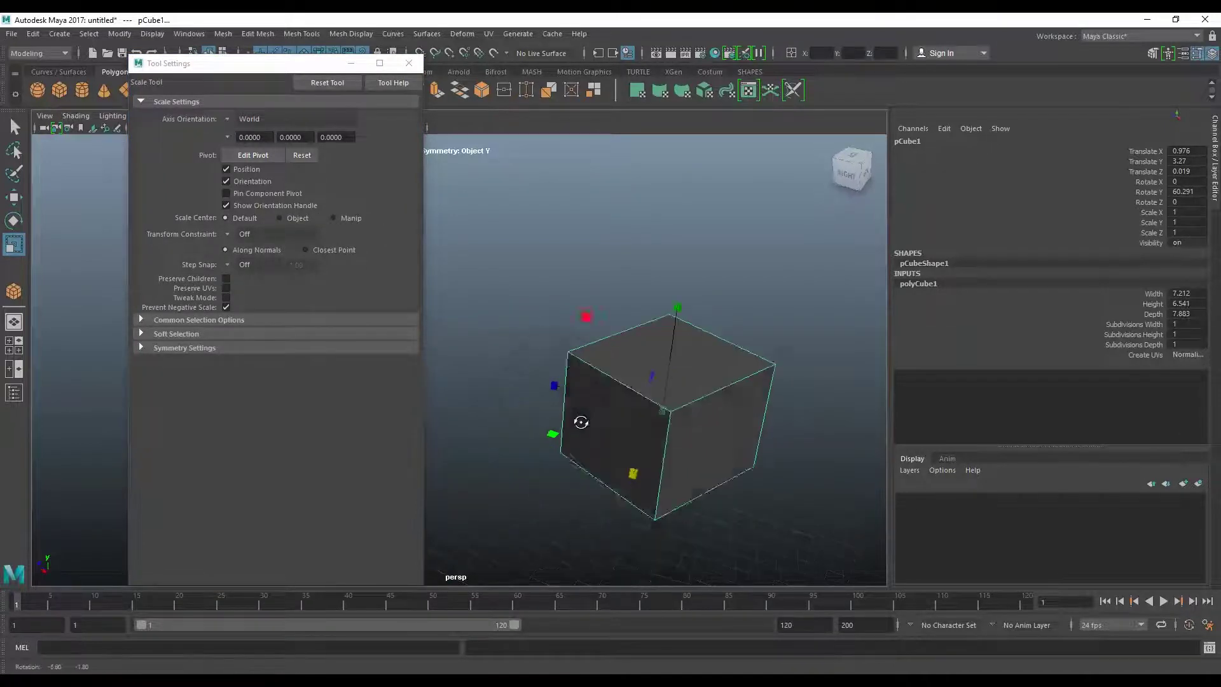
pyautogui.click(227, 119)
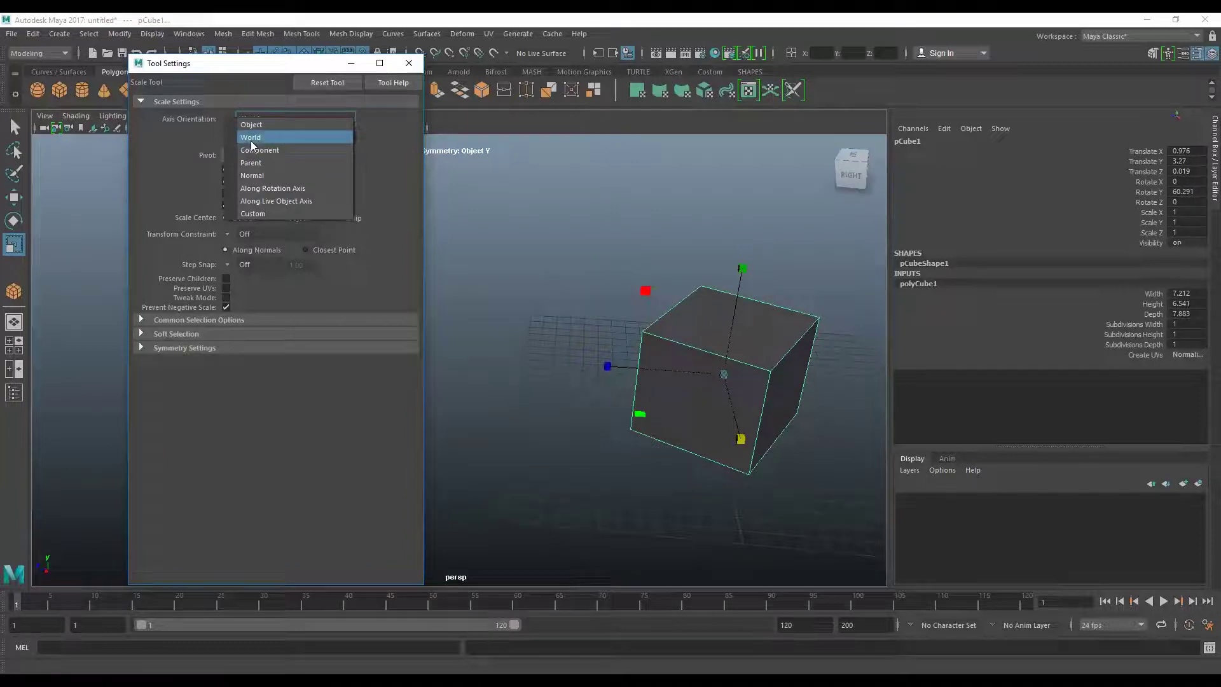
pyautogui.click(251, 125)
pyautogui.moveTo(564, 305)
pyautogui.keyDown('alt'); pyautogui.mouseDown()
pyautogui.moveTo(753, 451)
pyautogui.moveTo(686, 441)
pyautogui.moveTo(634, 414)
pyautogui.moveTo(684, 441)
pyautogui.moveTo(673, 397)
pyautogui.mouseUp(); pyautogui.keyUp('alt')
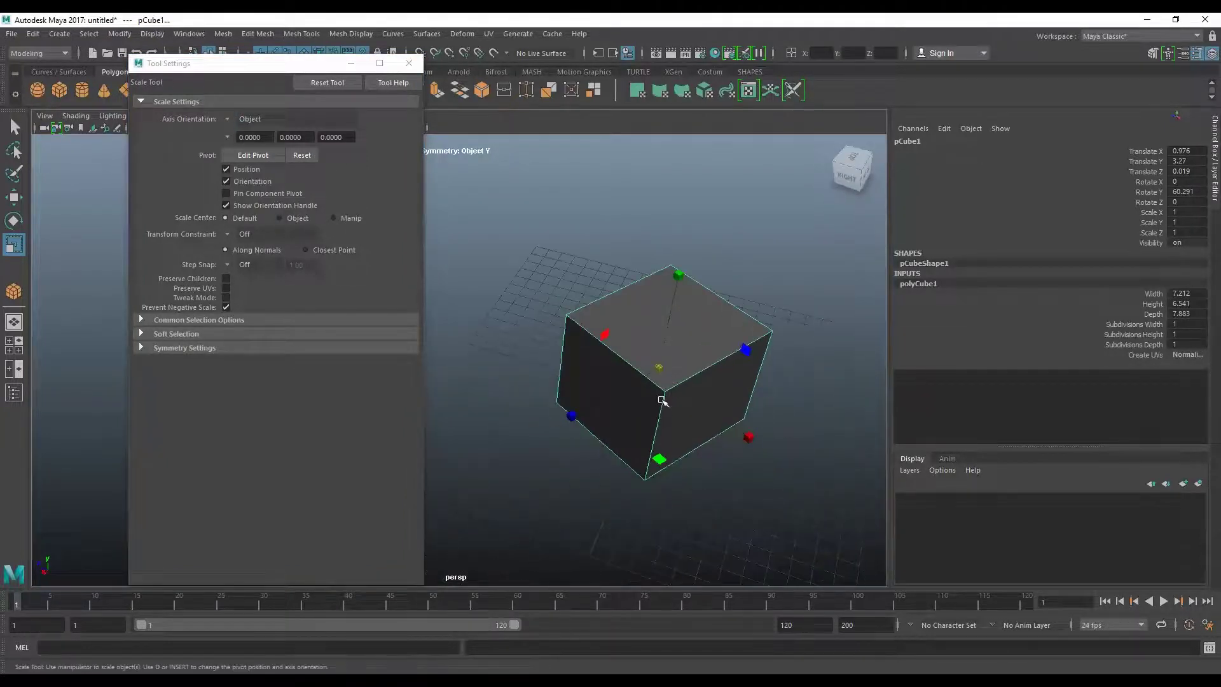
pyautogui.click(227, 119)
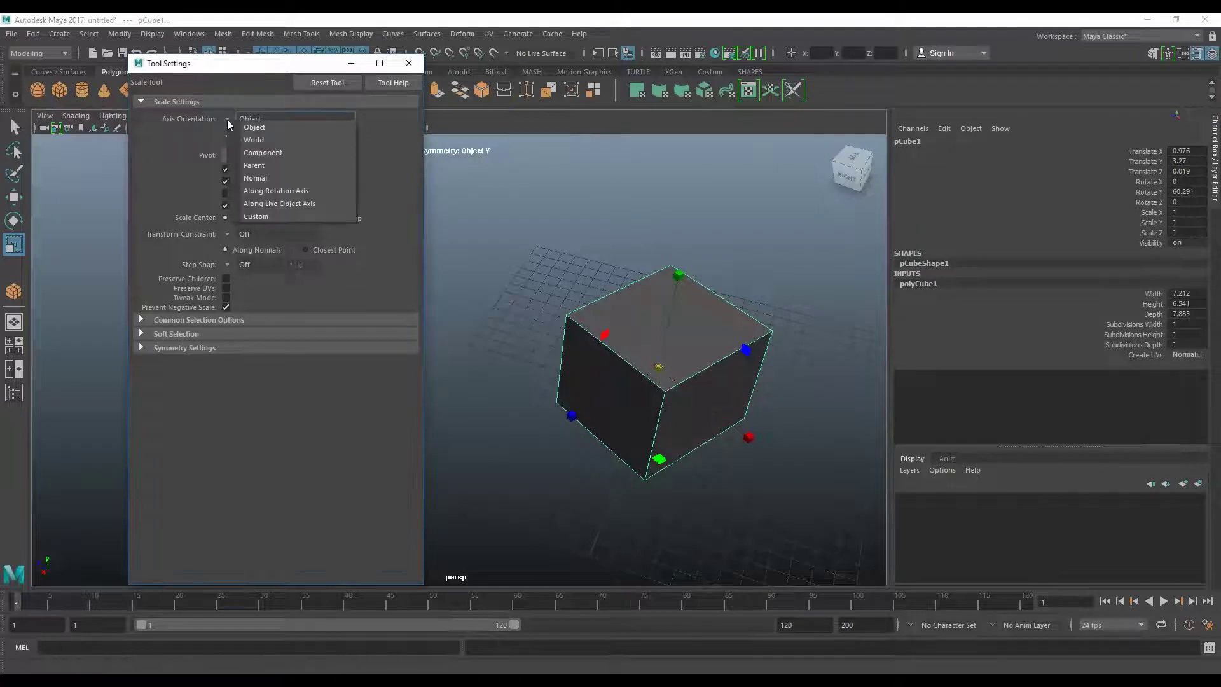
pyautogui.click(257, 134)
# - Turn on Soft Select, expand Symmetry Settings, and close the Tool Settings window
pyautogui.press('b')
pyautogui.scroll(3, 660, 382)
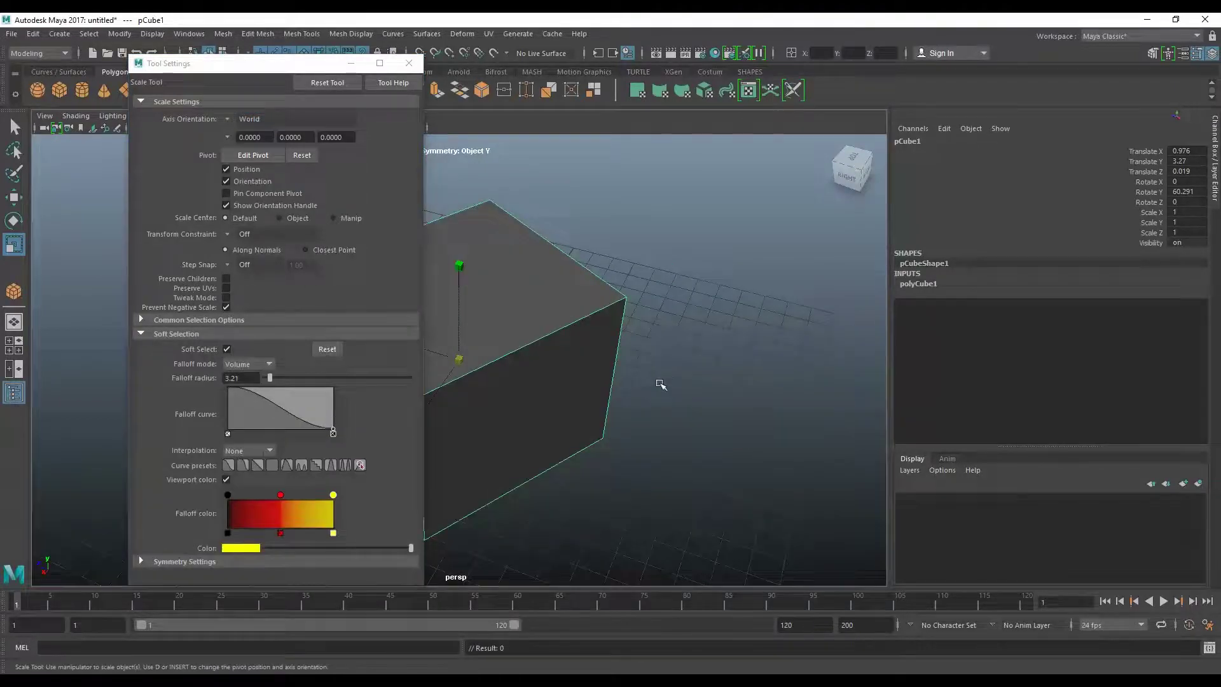
pyautogui.keyDown('alt'); pyautogui.moveTo(696, 364); pyautogui.dragTo(795, 357, button='middle'); pyautogui.keyUp('alt')
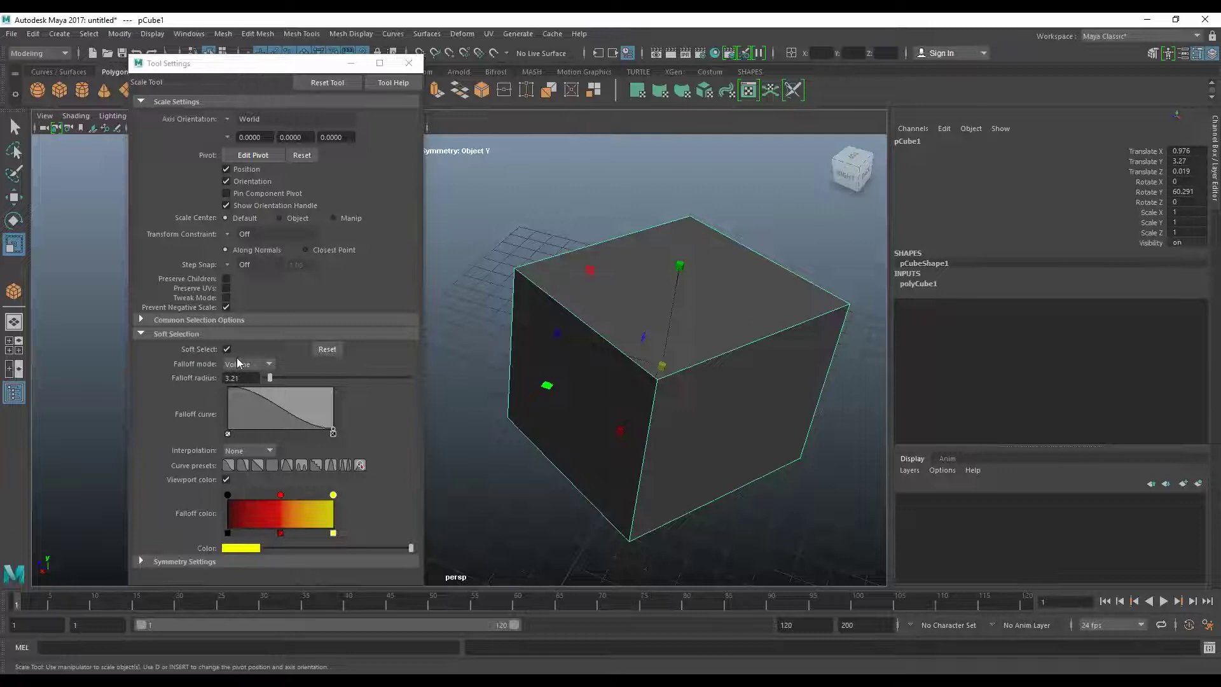
pyautogui.click(140, 561)
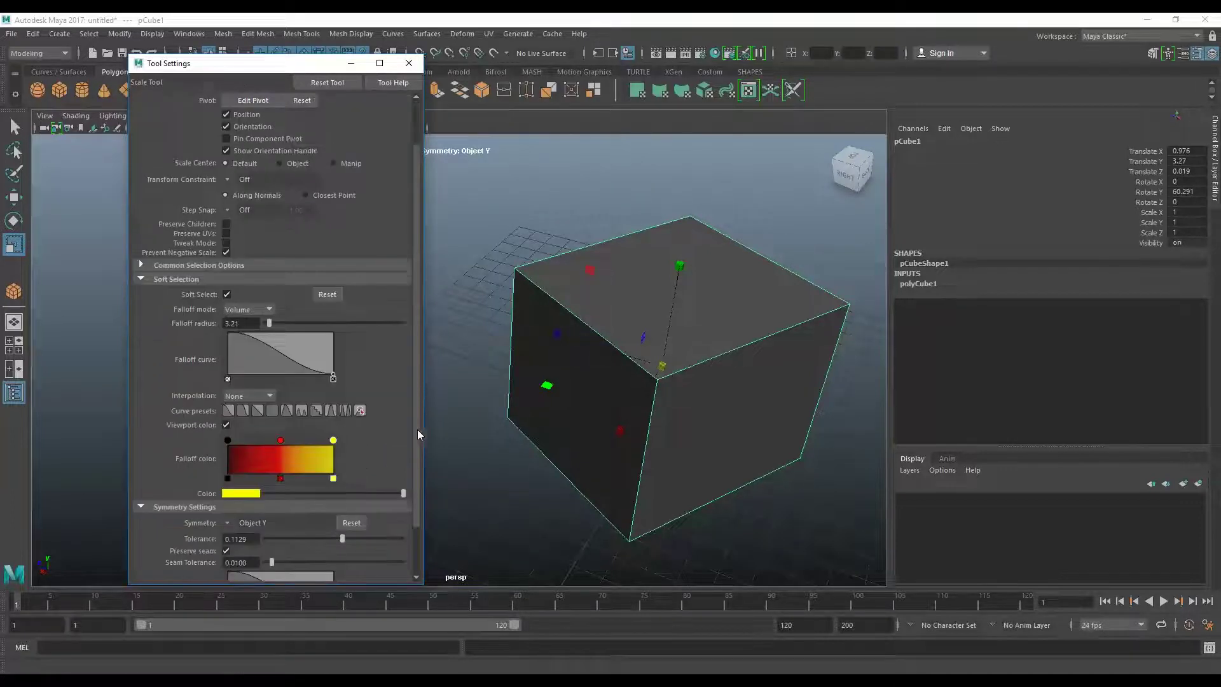
pyautogui.moveTo(419, 380); pyautogui.dragTo(402, 510)
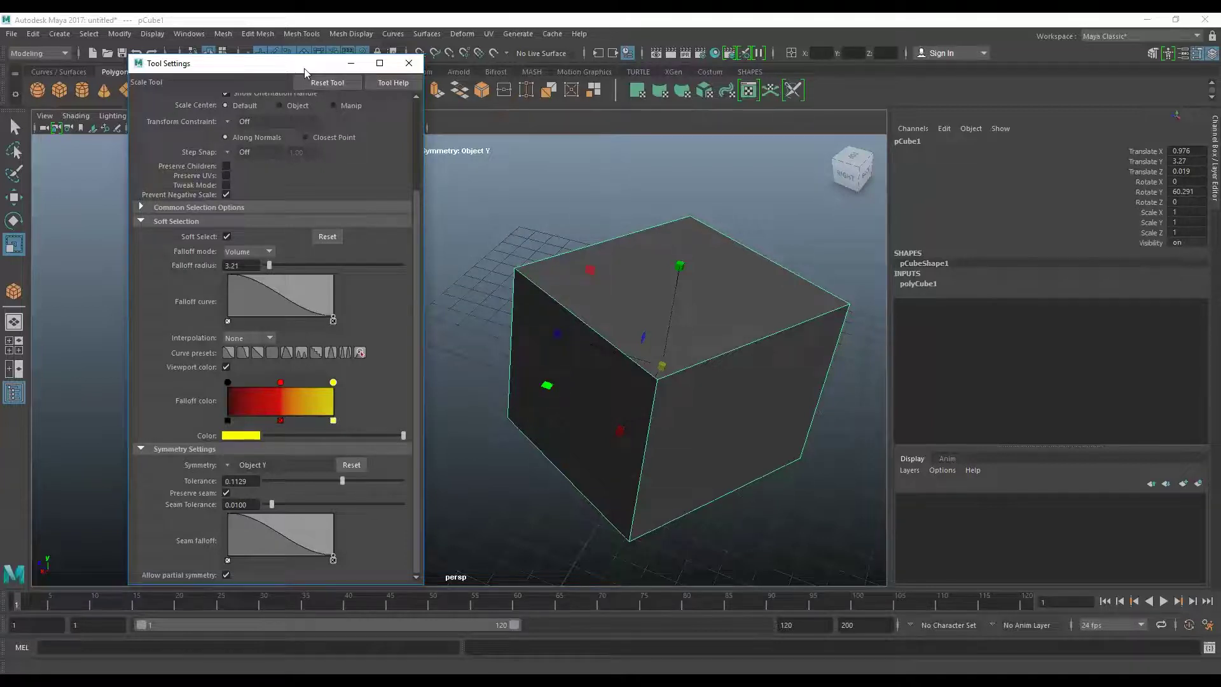
pyautogui.click(408, 63)
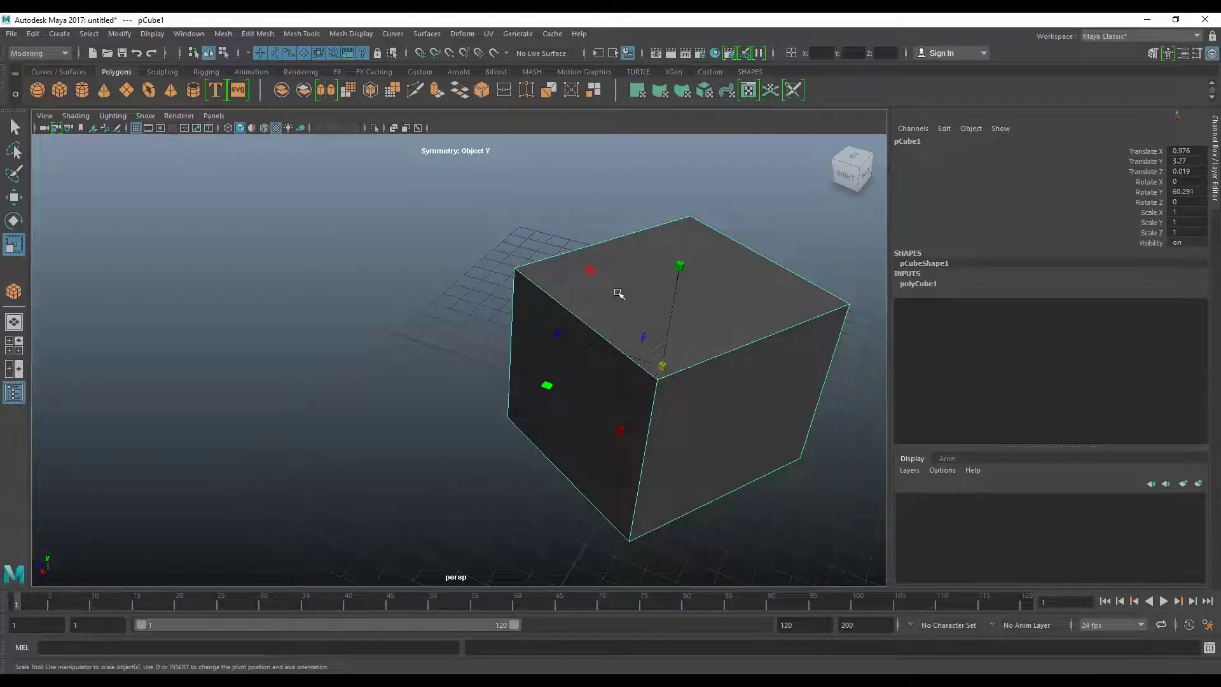
# - Delete the cube and draw a new 5.932 × 4.467 × 9.928 polygon box
pyautogui.press('Delete')
pyautogui.moveTo(576, 358)
pyautogui.keyDown('alt'); pyautogui.mouseDown()
pyautogui.moveTo(645, 377)
pyautogui.moveTo(517, 349)
pyautogui.moveTo(512, 368)
pyautogui.mouseUp(); pyautogui.keyUp('alt')
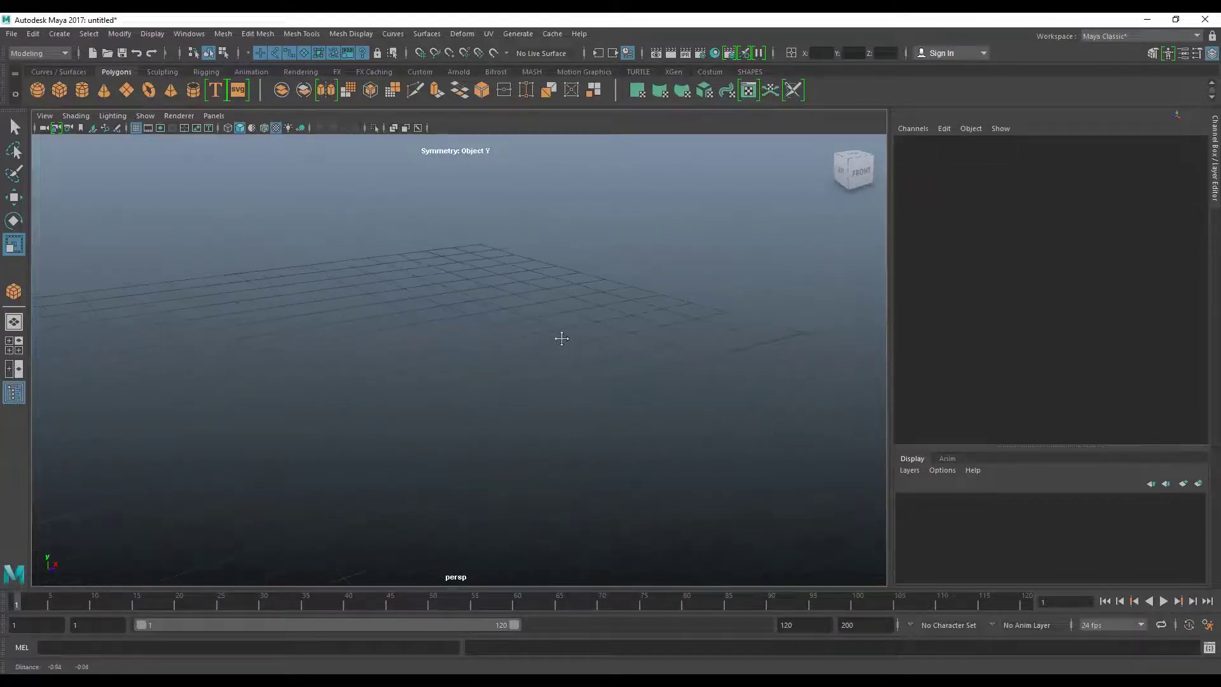
pyautogui.moveTo(461, 357)
pyautogui.keyDown('alt'); pyautogui.mouseDown(button='right')
pyautogui.moveTo(563, 375)
pyautogui.moveTo(428, 373)
pyautogui.moveTo(456, 417)
pyautogui.moveTo(314, 409)
pyautogui.moveTo(525, 395)
pyautogui.mouseUp(button='right'); pyautogui.keyUp('alt')
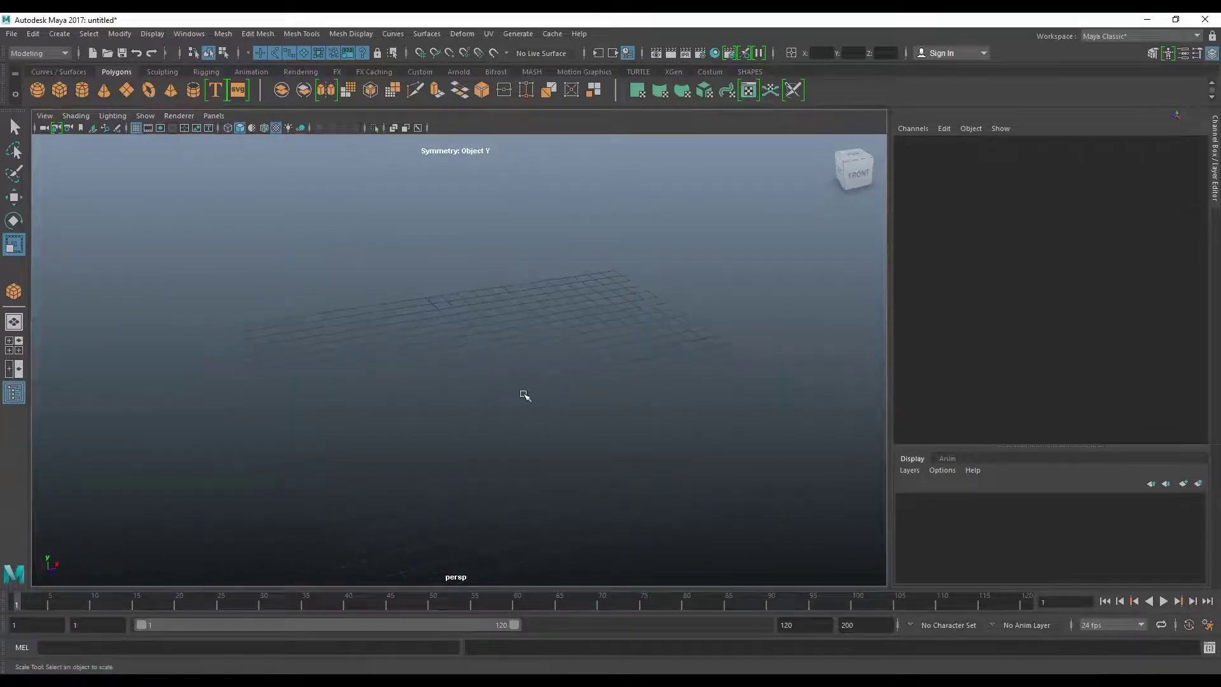
pyautogui.moveTo(509, 394)
pyautogui.keyDown('alt'); pyautogui.mouseDown()
pyautogui.moveTo(502, 408)
pyautogui.moveTo(452, 411)
pyautogui.moveTo(535, 426)
pyautogui.moveTo(534, 357)
pyautogui.moveTo(559, 381)
pyautogui.moveTo(483, 330)
pyautogui.mouseUp(); pyautogui.keyUp('alt')
pyautogui.press('y')
pyautogui.moveTo(445, 305)
pyautogui.mouseDown()
pyautogui.moveTo(586, 346)
pyautogui.moveTo(608, 468)
pyautogui.moveTo(616, 273)
pyautogui.mouseUp()
pyautogui.press('w')
pyautogui.keyDown('alt'); pyautogui.moveTo(708, 449); pyautogui.dragTo(580, 414); pyautogui.keyUp('alt')
# - Set the box's subdivisions to width 5, height 5 and depth 8
pyautogui.doubleClick(1177, 324)
pyautogui.write('5')
pyautogui.press('Return')
pyautogui.doubleClick(1188, 334)
pyautogui.write('5')
pyautogui.press('Return')
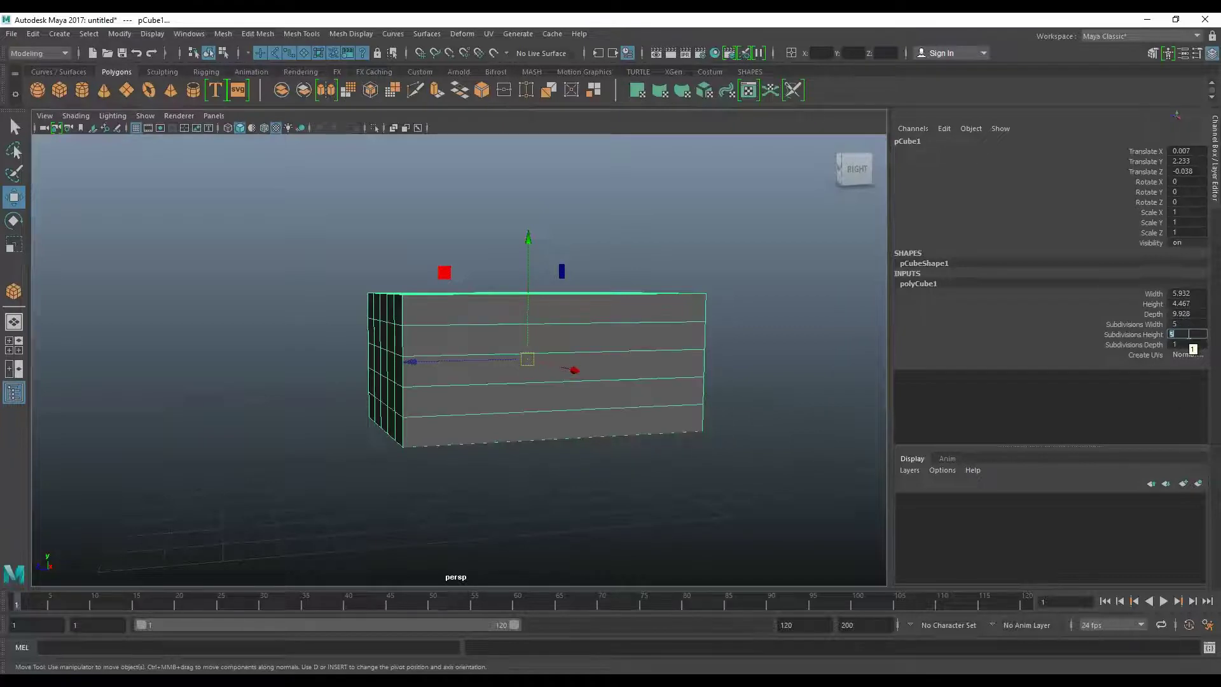
pyautogui.doubleClick(1183, 344)
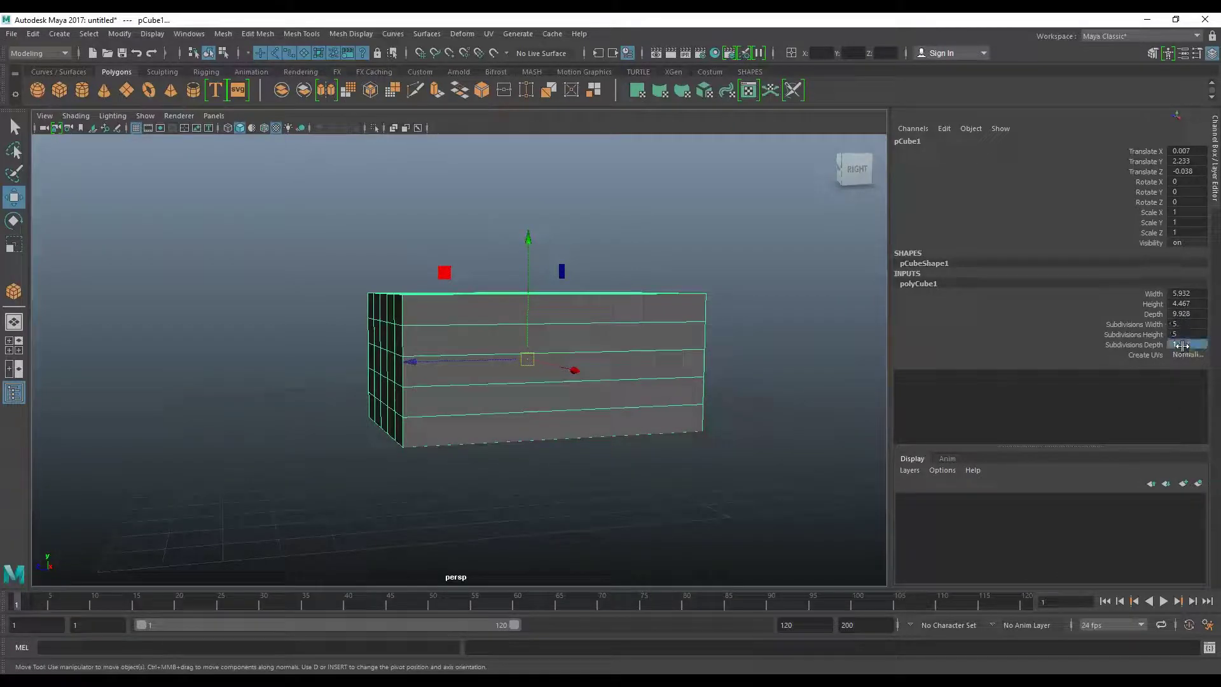
pyautogui.write('8')
pyautogui.press('Return')
pyautogui.moveTo(553, 425)
pyautogui.keyDown('alt'); pyautogui.mouseDown()
pyautogui.moveTo(662, 450)
pyautogui.moveTo(556, 456)
pyautogui.moveTo(532, 428)
pyautogui.moveTo(657, 439)
pyautogui.moveTo(563, 395)
pyautogui.moveTo(572, 441)
pyautogui.moveTo(466, 441)
pyautogui.moveTo(644, 447)
pyautogui.moveTo(547, 463)
pyautogui.moveTo(469, 455)
pyautogui.moveTo(499, 455)
pyautogui.moveTo(470, 422)
pyautogui.mouseUp(); pyautogui.keyUp('alt')
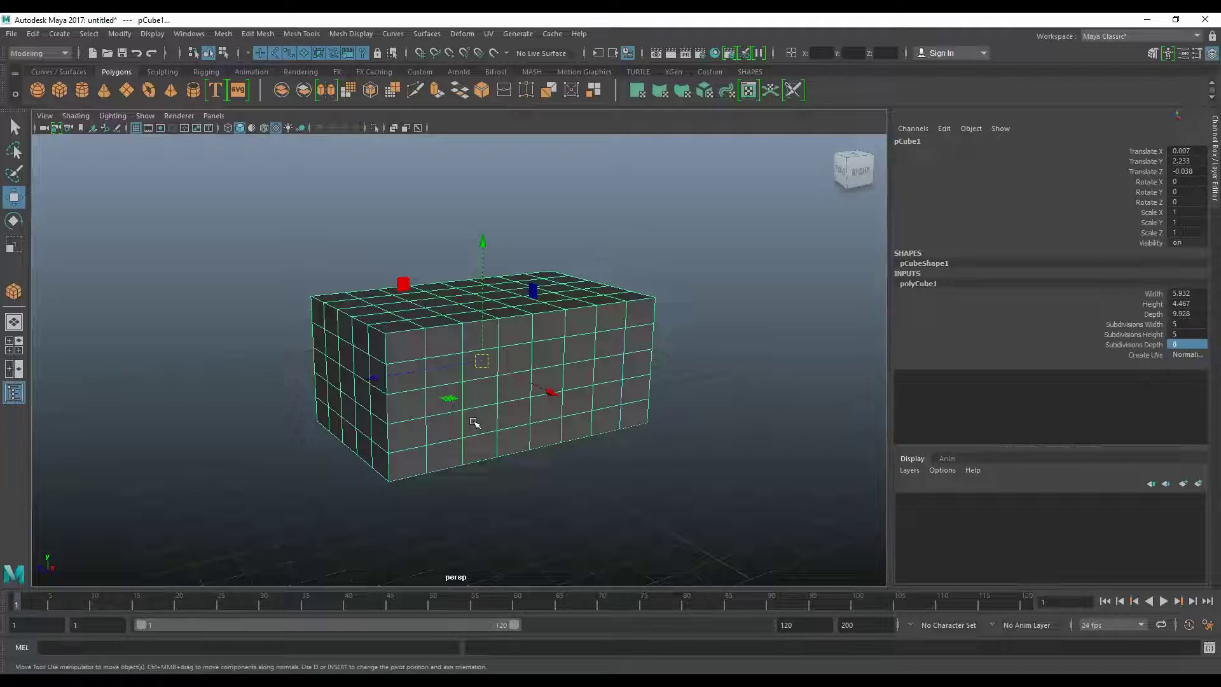
# - Switch the viewport to the Right side view, zoom in, and enter vertex mode
pyautogui.press('space')
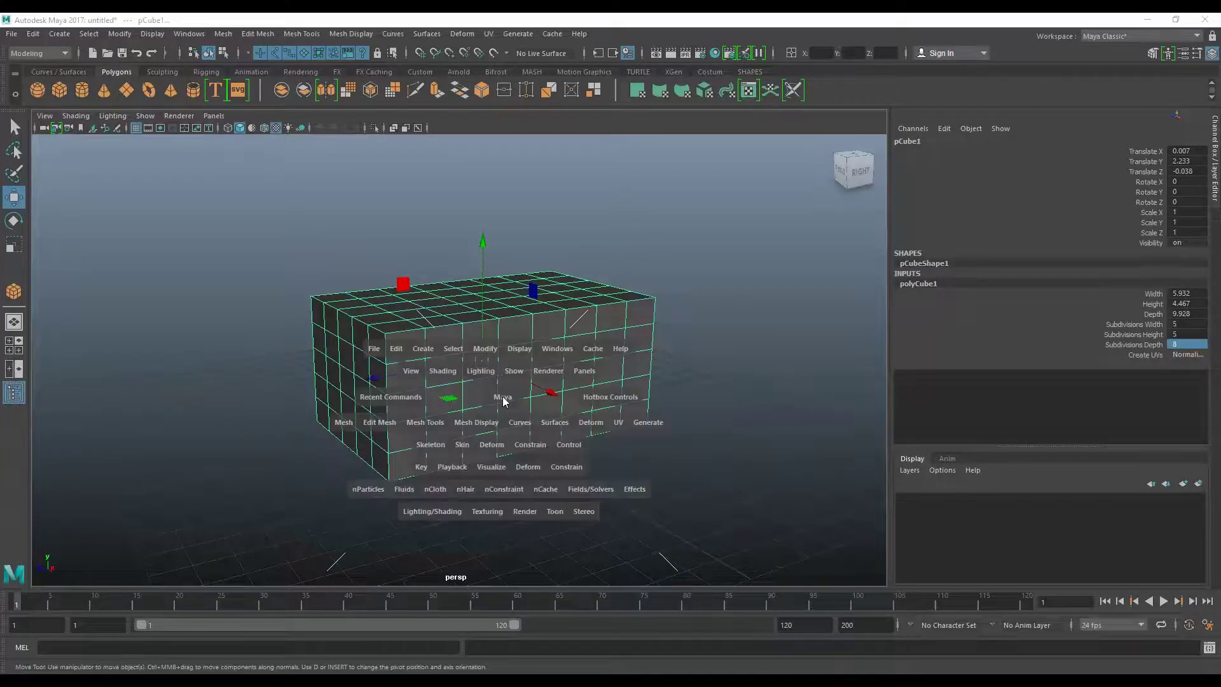
pyautogui.moveTo(503, 400); pyautogui.dragTo(562, 401)
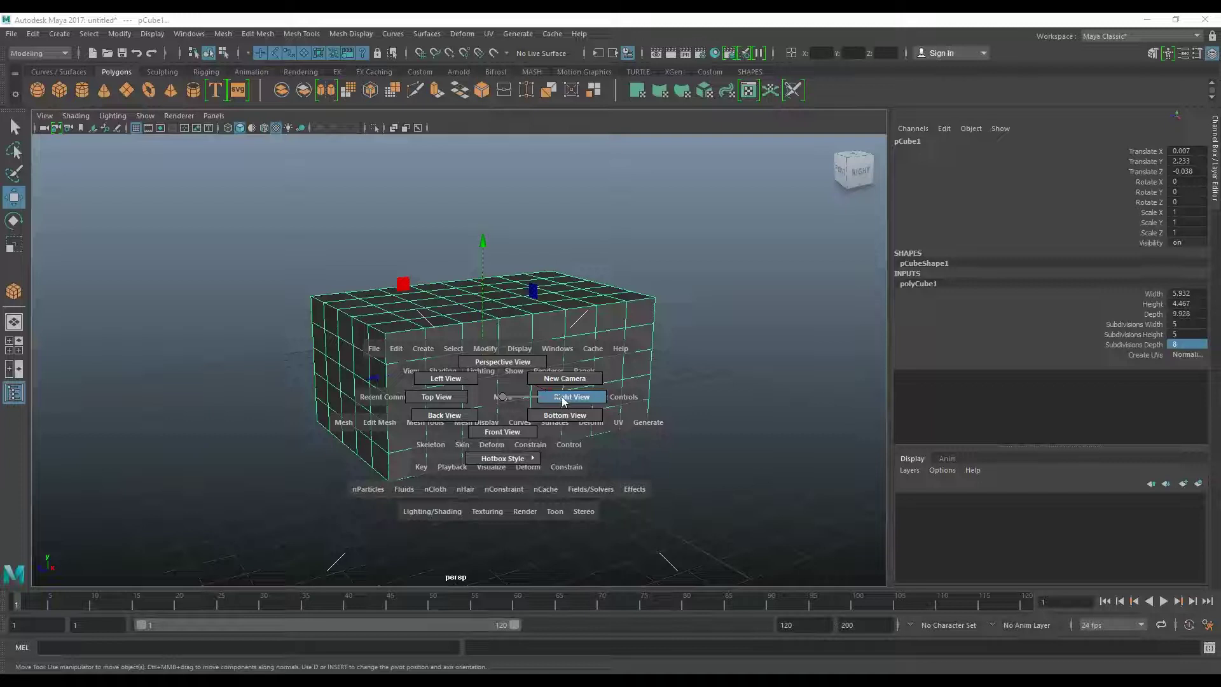
pyautogui.click(563, 398)
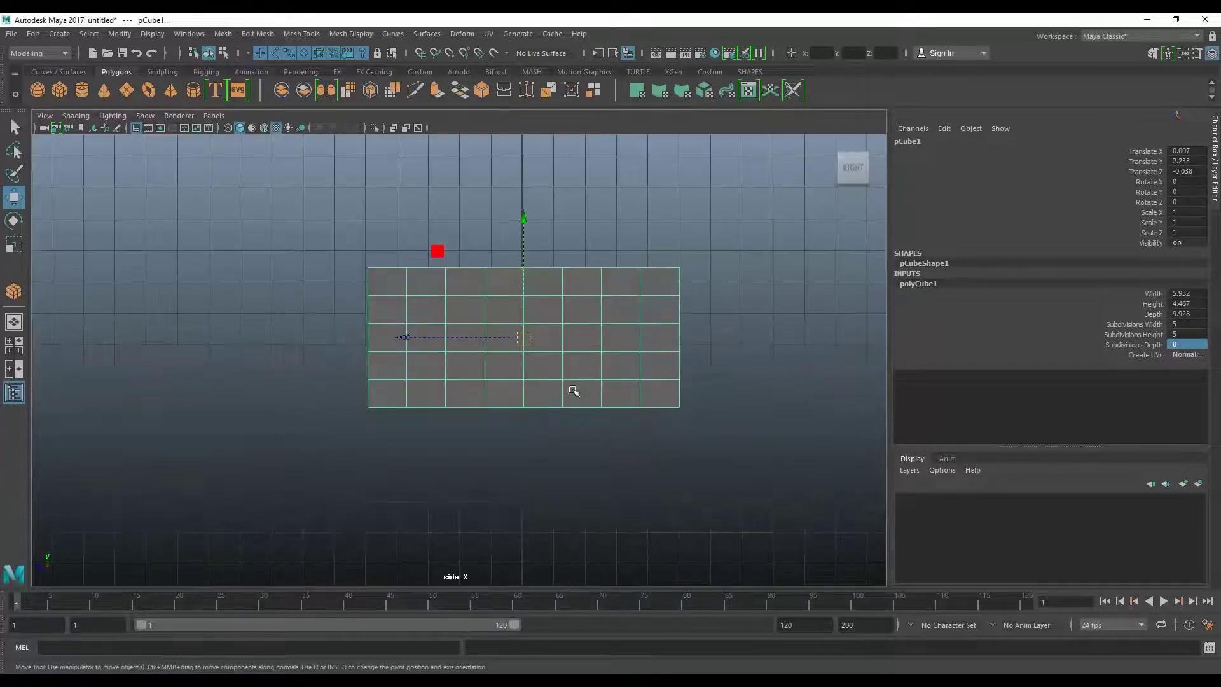
pyautogui.scroll(2, 386, 409)
pyautogui.scroll(2, 514, 413)
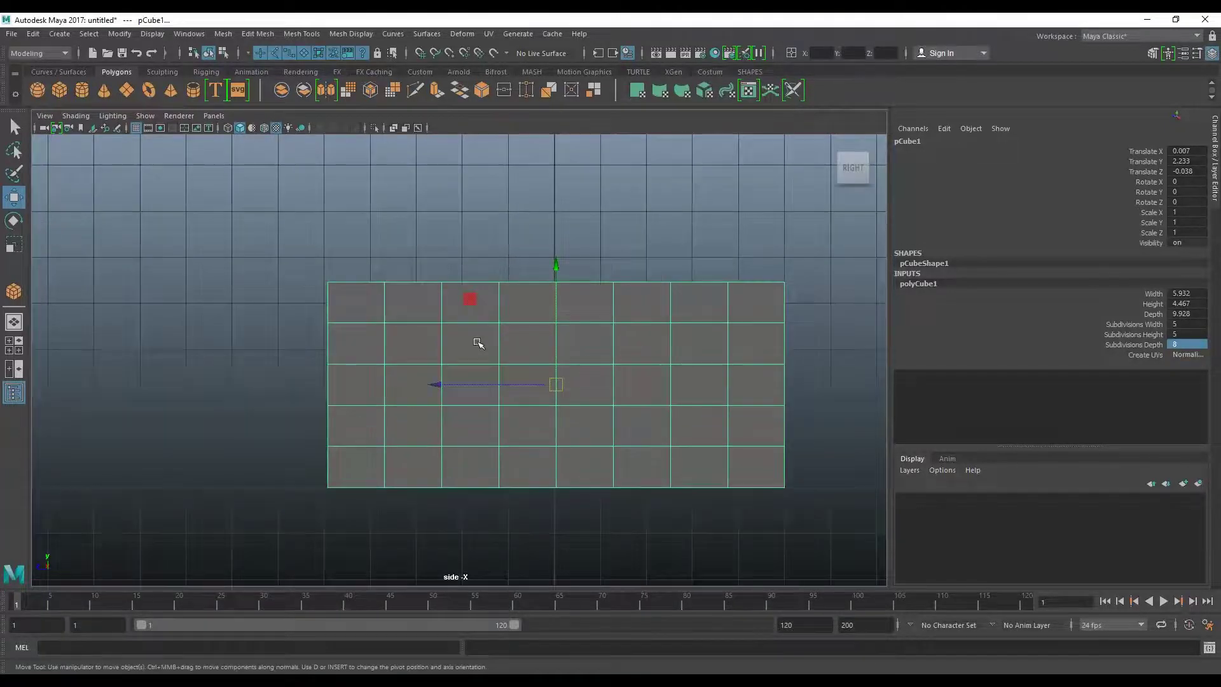
pyautogui.moveTo(477, 335); pyautogui.dragTo(442, 337, button='right')
# - Lower the box's top-left block of vertices and shift them slightly right
pyautogui.moveTo(310, 267); pyautogui.dragTo(471, 381)
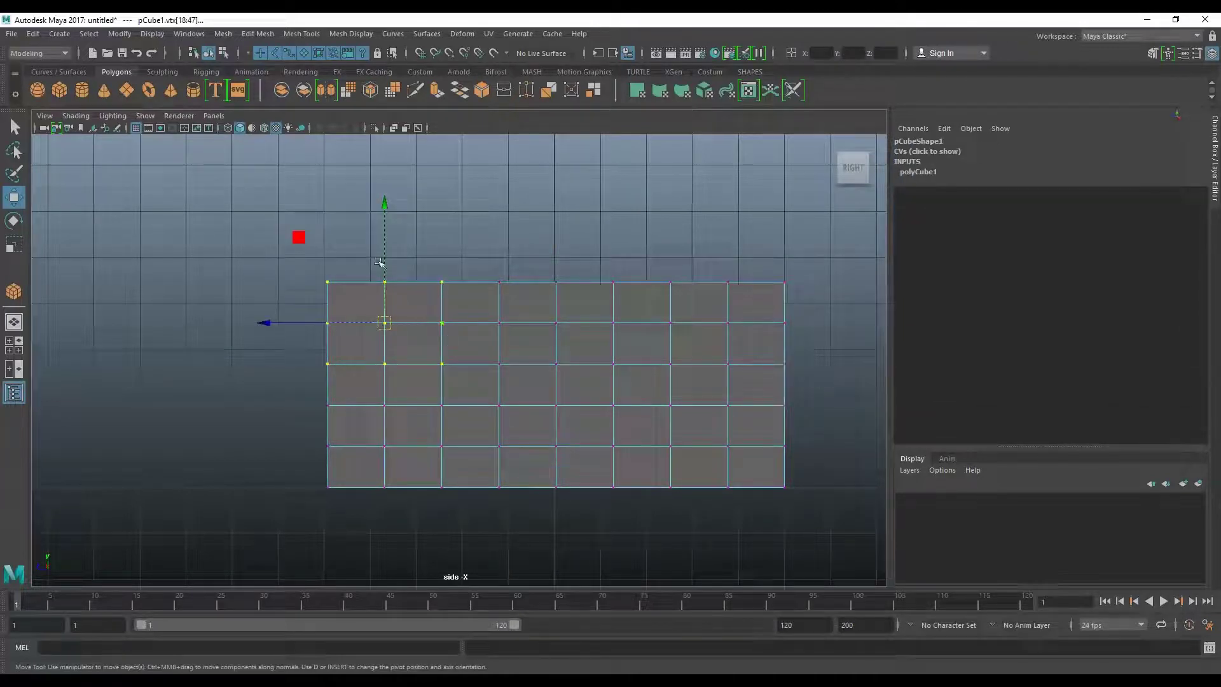
pyautogui.click(379, 286)
pyautogui.moveTo(479, 384); pyautogui.dragTo(312, 270)
pyautogui.moveTo(387, 264); pyautogui.dragTo(388, 294)
pyautogui.moveTo(267, 351); pyautogui.dragTo(275, 351)
# - Refine the hood into a sloped front stepping up to the cabin
pyautogui.moveTo(330, 309); pyautogui.dragTo(464, 365)
pyautogui.moveTo(393, 285); pyautogui.dragTo(388, 306)
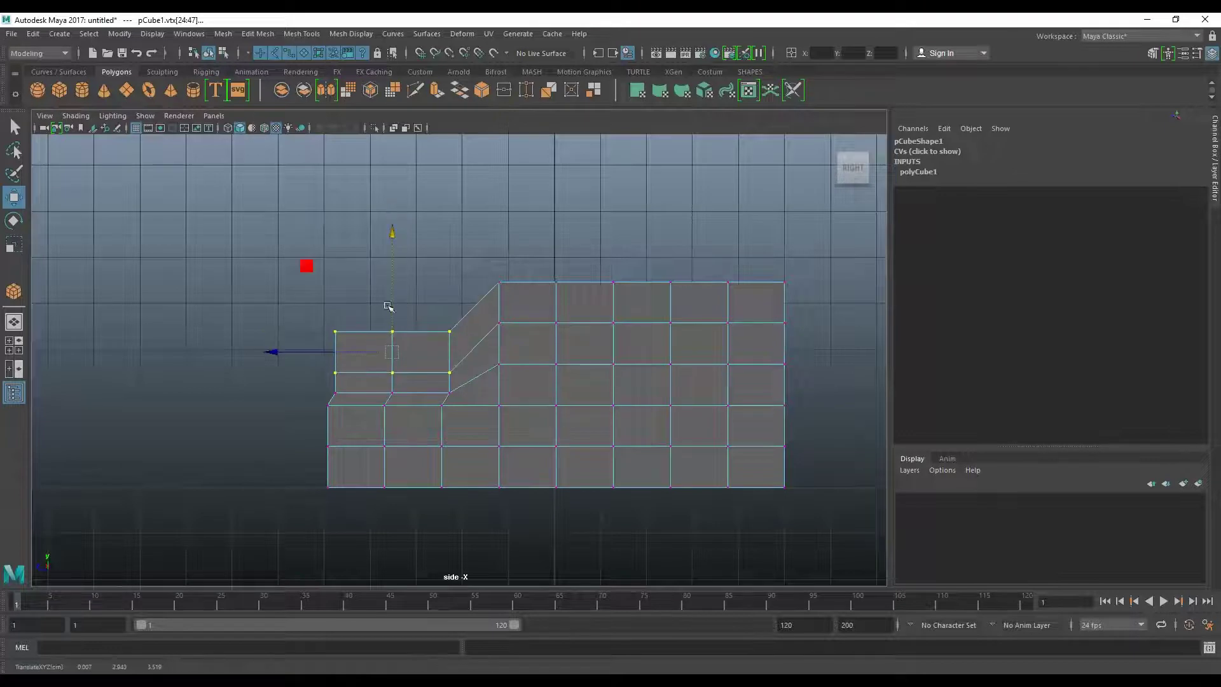
pyautogui.moveTo(318, 324); pyautogui.dragTo(456, 356)
pyautogui.moveTo(392, 331)
pyautogui.mouseDown()
pyautogui.moveTo(466, 396)
pyautogui.moveTo(459, 386)
pyautogui.mouseUp()
pyautogui.moveTo(468, 387); pyautogui.dragTo(467, 382)
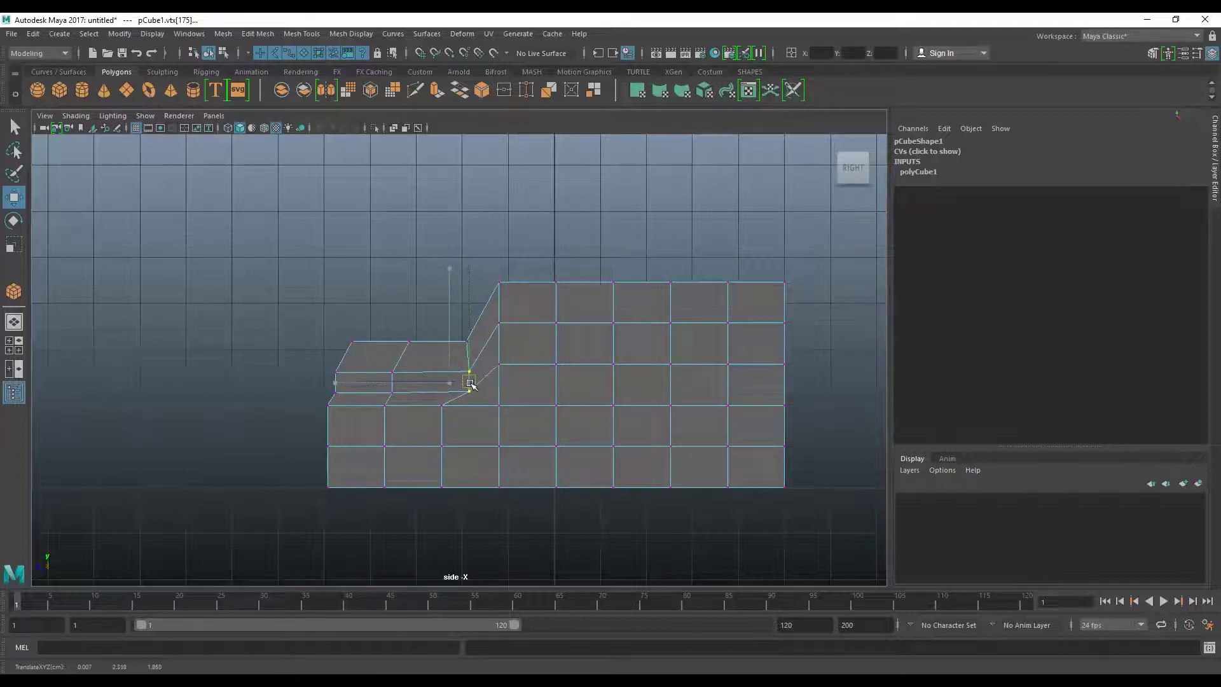
pyautogui.moveTo(335, 329)
pyautogui.mouseDown()
pyautogui.moveTo(372, 354)
pyautogui.moveTo(353, 331)
pyautogui.mouseUp()
pyautogui.moveTo(347, 378)
pyautogui.mouseDown()
pyautogui.moveTo(303, 373)
pyautogui.moveTo(314, 385)
pyautogui.moveTo(302, 396)
pyautogui.moveTo(318, 399)
pyautogui.mouseUp()
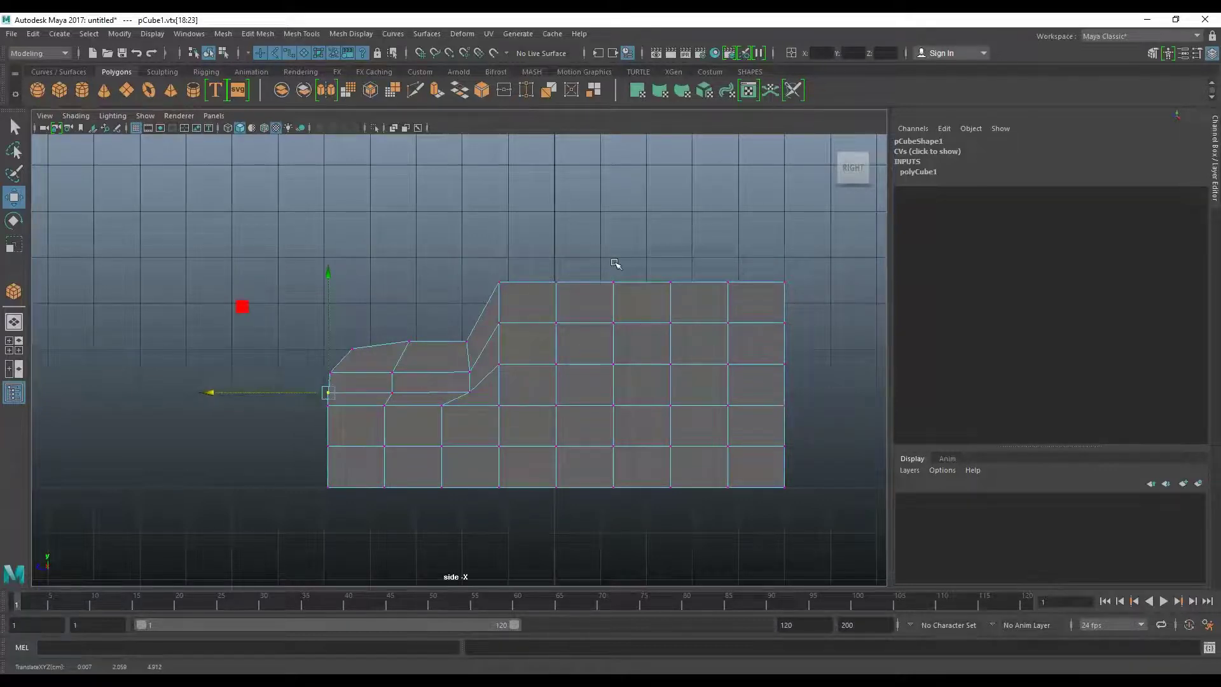
# - Lower the hood's rear and middle top vertices slightly
pyautogui.moveTo(404, 328); pyautogui.dragTo(437, 352)
pyautogui.moveTo(408, 293); pyautogui.dragTo(408, 298)
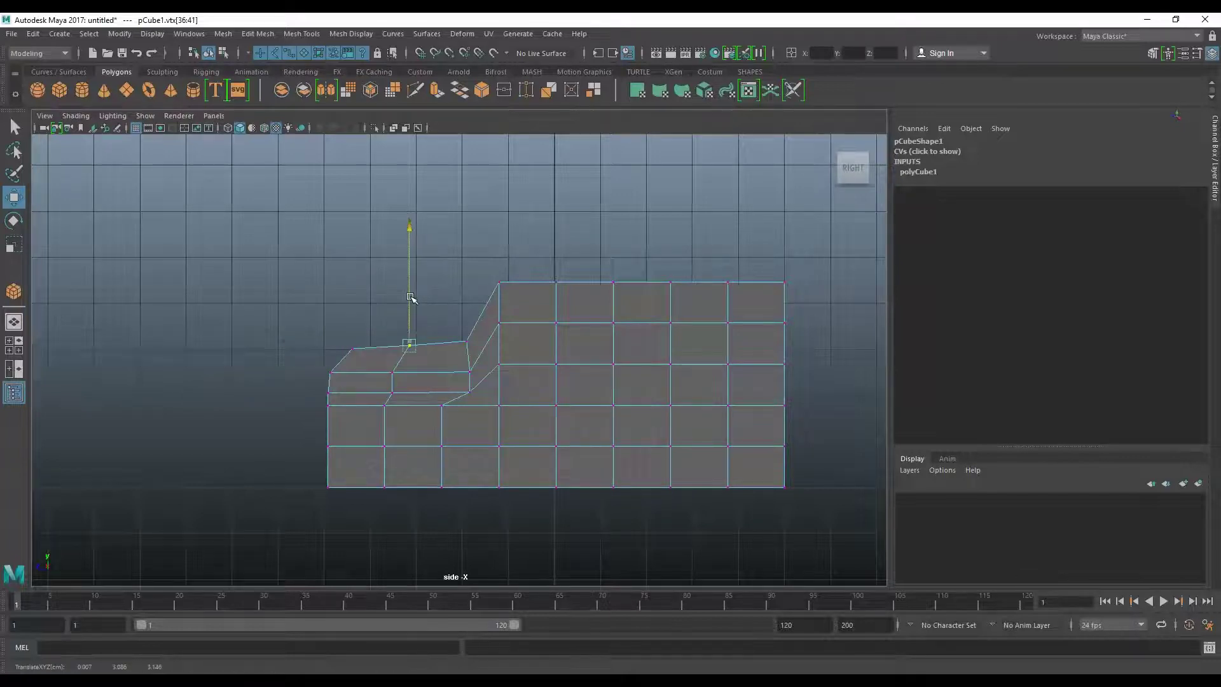
pyautogui.moveTo(340, 343); pyautogui.dragTo(366, 357)
pyautogui.moveTo(357, 307); pyautogui.dragTo(357, 313)
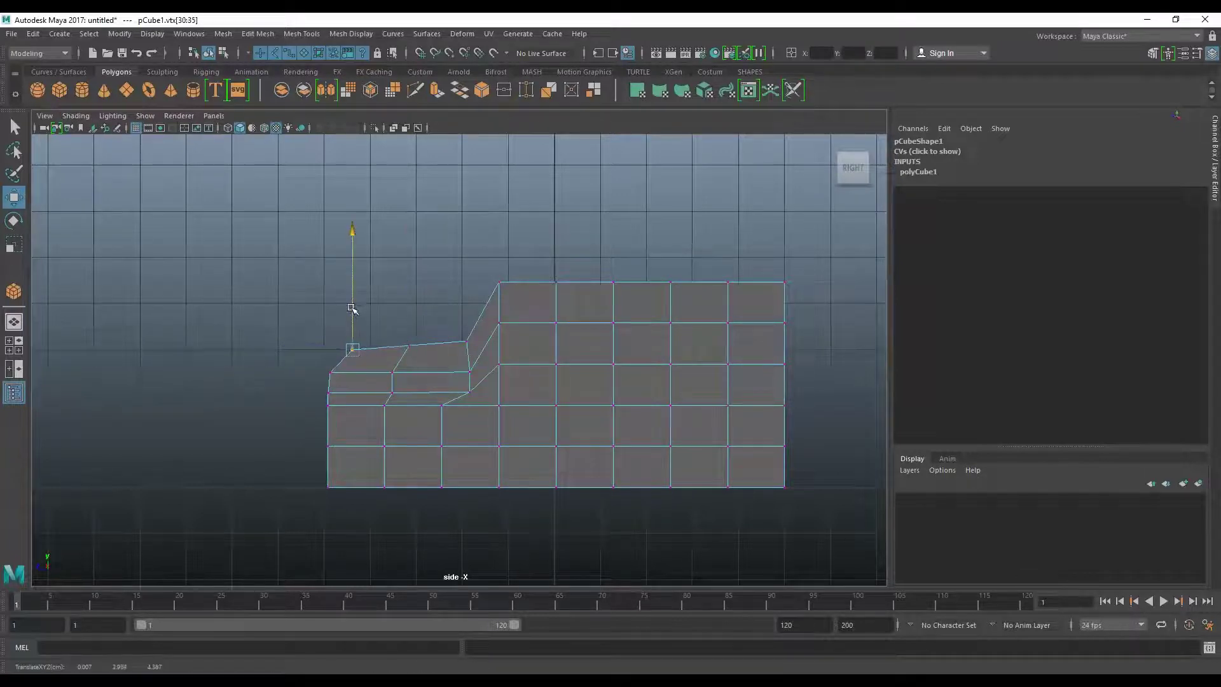
pyautogui.moveTo(478, 356)
pyautogui.mouseDown()
pyautogui.moveTo(399, 334)
pyautogui.moveTo(442, 321)
pyautogui.mouseUp()
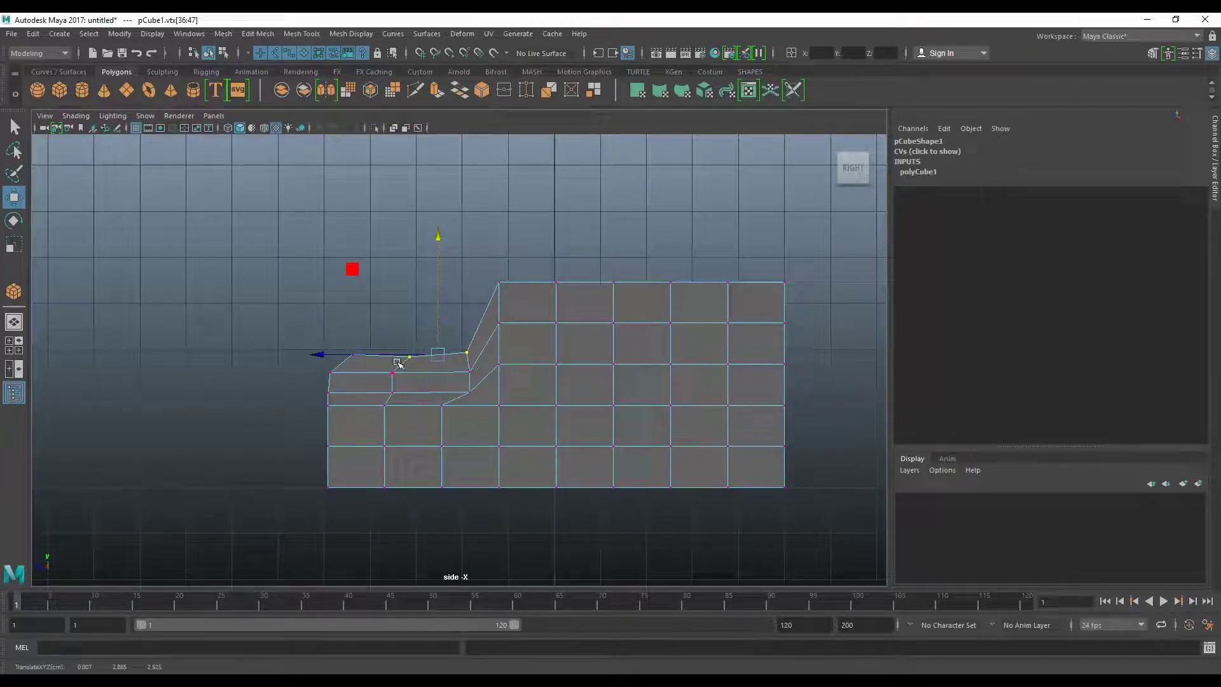
# - Scale the hood's top-edge vertices flat in Y so the edge is level
pyautogui.moveTo(445, 366); pyautogui.dragTo(336, 343)
pyautogui.press('r')
pyautogui.moveTo(380, 242); pyautogui.dragTo(391, 293)
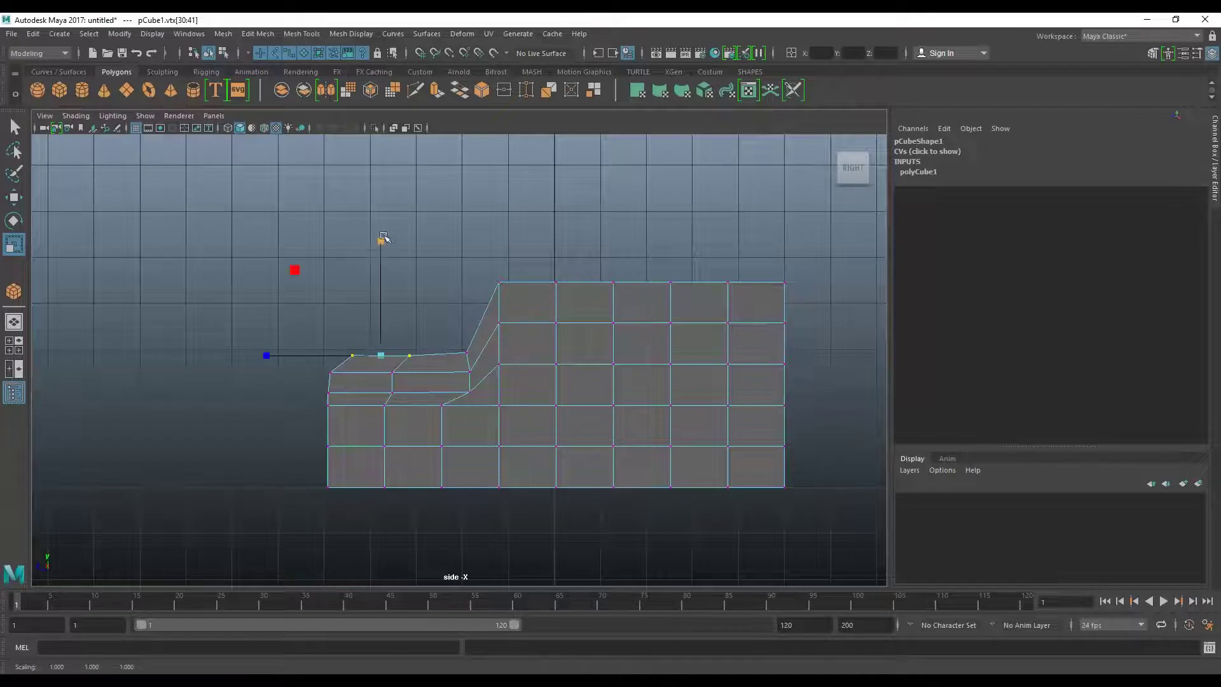
pyautogui.keyDown('shift'); pyautogui.click(469, 349); pyautogui.keyUp('shift')
pyautogui.moveTo(411, 240)
pyautogui.mouseDown()
pyautogui.moveTo(410, 321)
pyautogui.moveTo(411, 241)
pyautogui.moveTo(421, 328)
pyautogui.mouseUp()
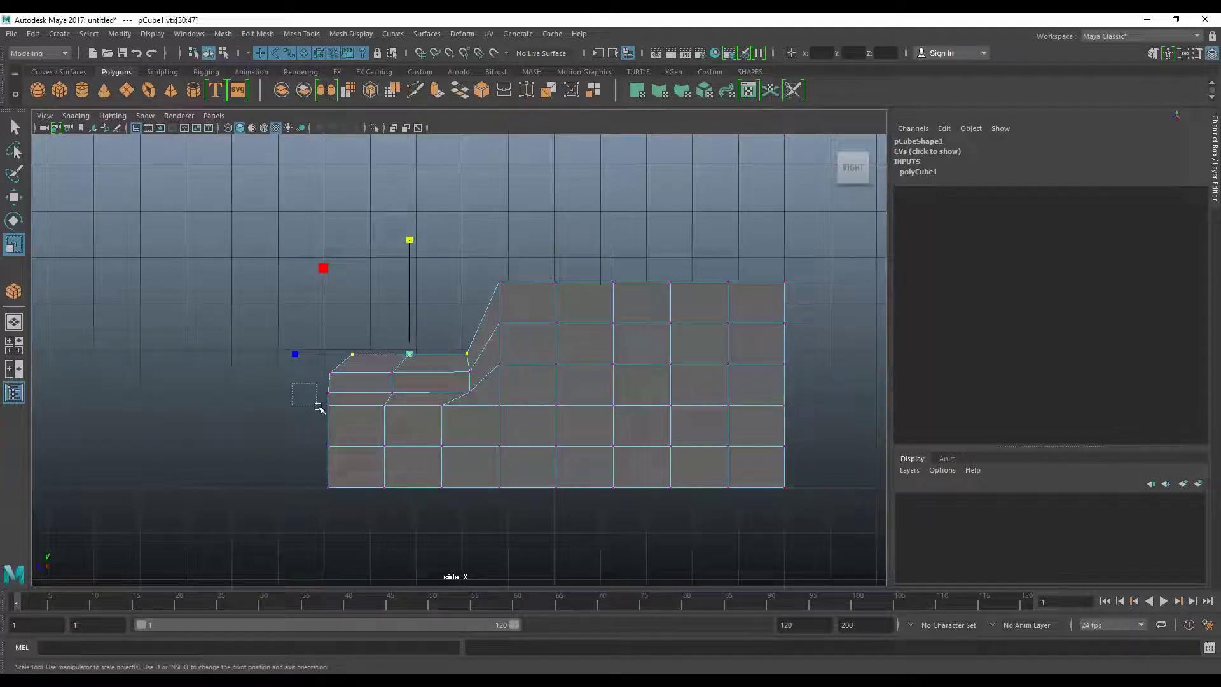
# - Push the car's left-end vertex column outward to lengthen the hood
pyautogui.moveTo(293, 391); pyautogui.dragTo(356, 492)
pyautogui.press('w')
pyautogui.moveTo(286, 421); pyautogui.dragTo(267, 422)
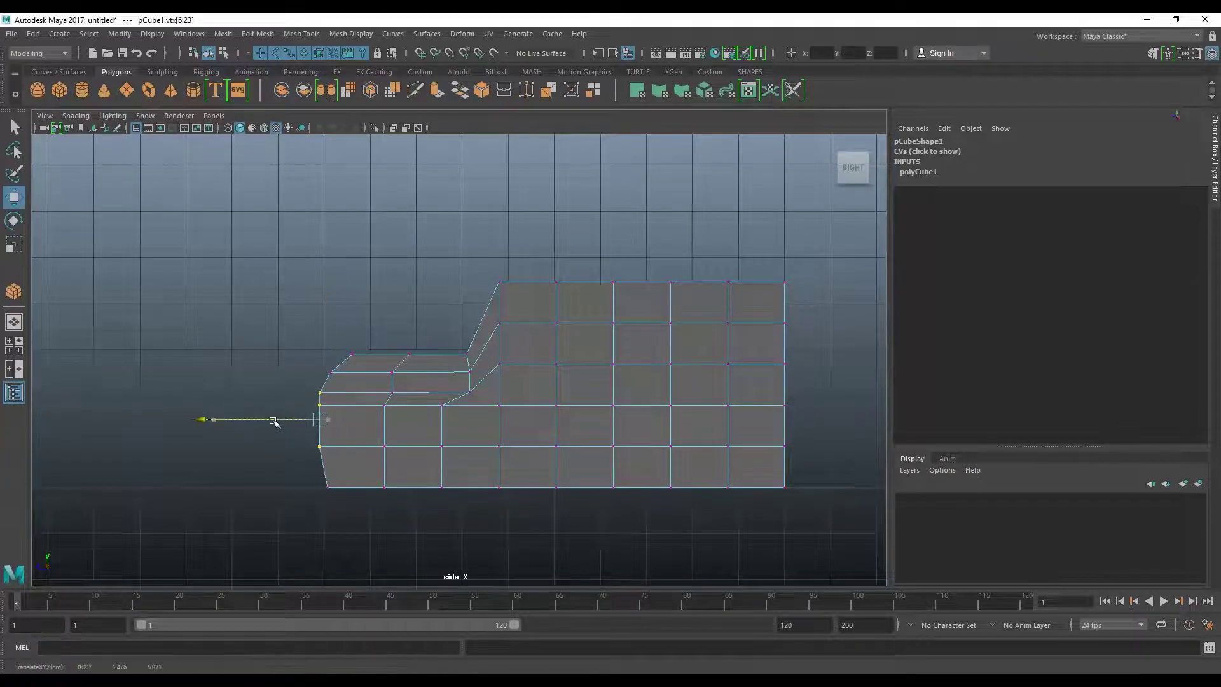
pyautogui.moveTo(337, 494)
pyautogui.mouseDown()
pyautogui.moveTo(303, 467)
pyautogui.moveTo(271, 491)
pyautogui.mouseUp()
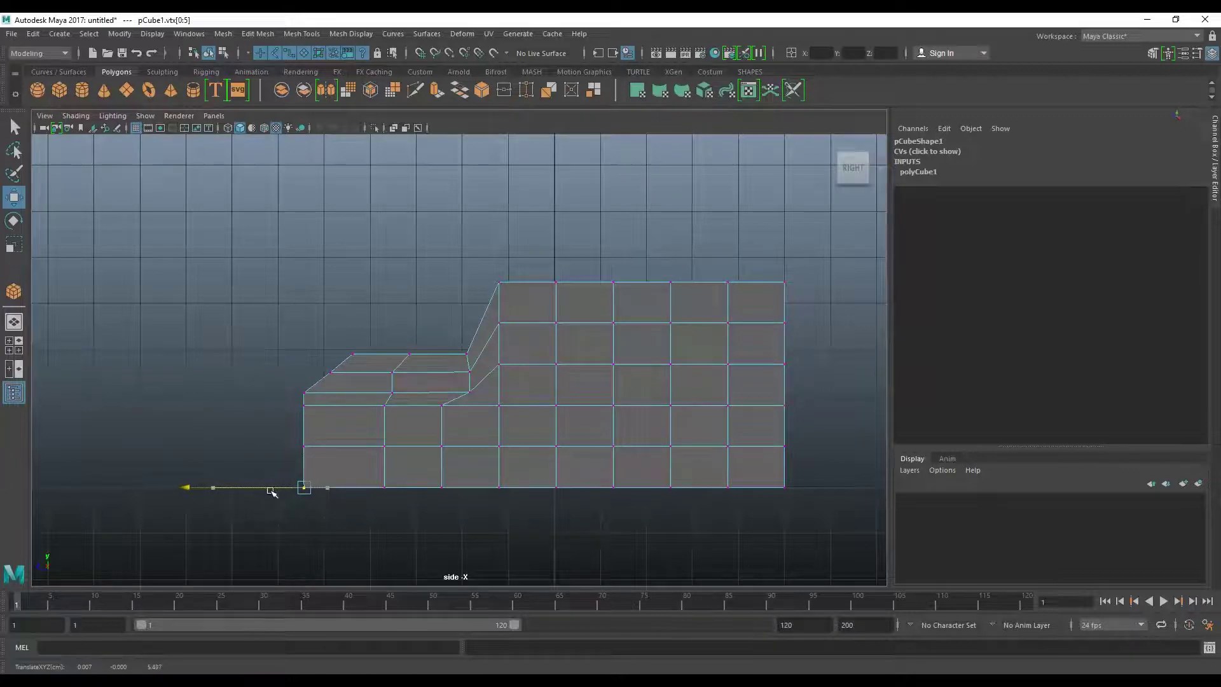
# - Lower the upper-right vertices into a rear slope and shift them left
pyautogui.moveTo(661, 270); pyautogui.dragTo(789, 381)
pyautogui.moveTo(727, 268); pyautogui.dragTo(727, 301)
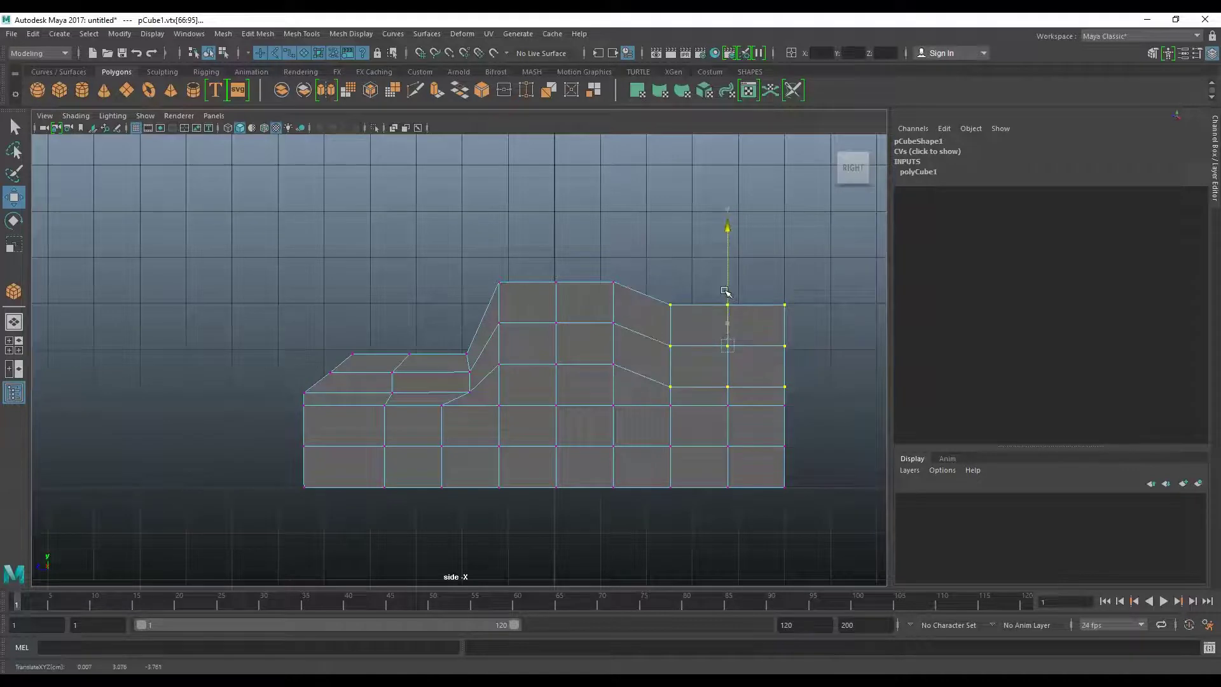
pyautogui.moveTo(806, 377); pyautogui.dragTo(661, 296)
pyautogui.click(682, 325)
pyautogui.hotkey('ctrl', 'z')
pyautogui.moveTo(678, 336)
pyautogui.mouseDown()
pyautogui.moveTo(661, 340)
pyautogui.moveTo(703, 277)
pyautogui.moveTo(736, 319)
pyautogui.mouseUp()
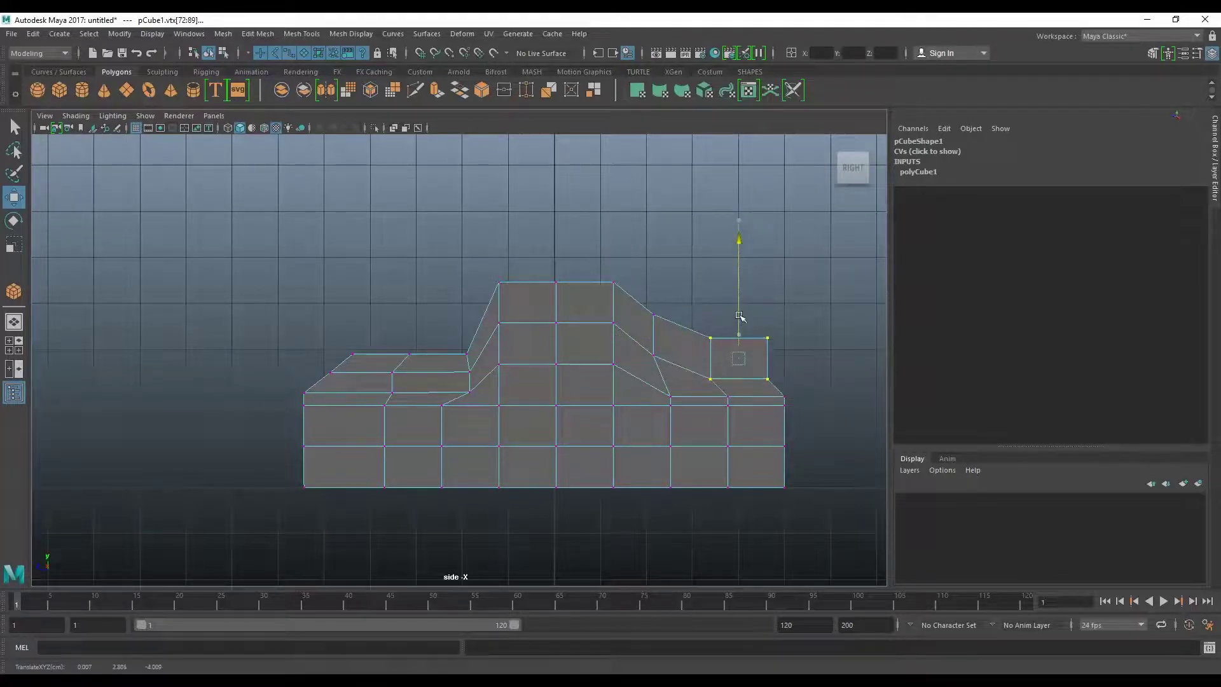
# - Push the rear vertex column further right and switch to wireframe display
pyautogui.click(765, 385)
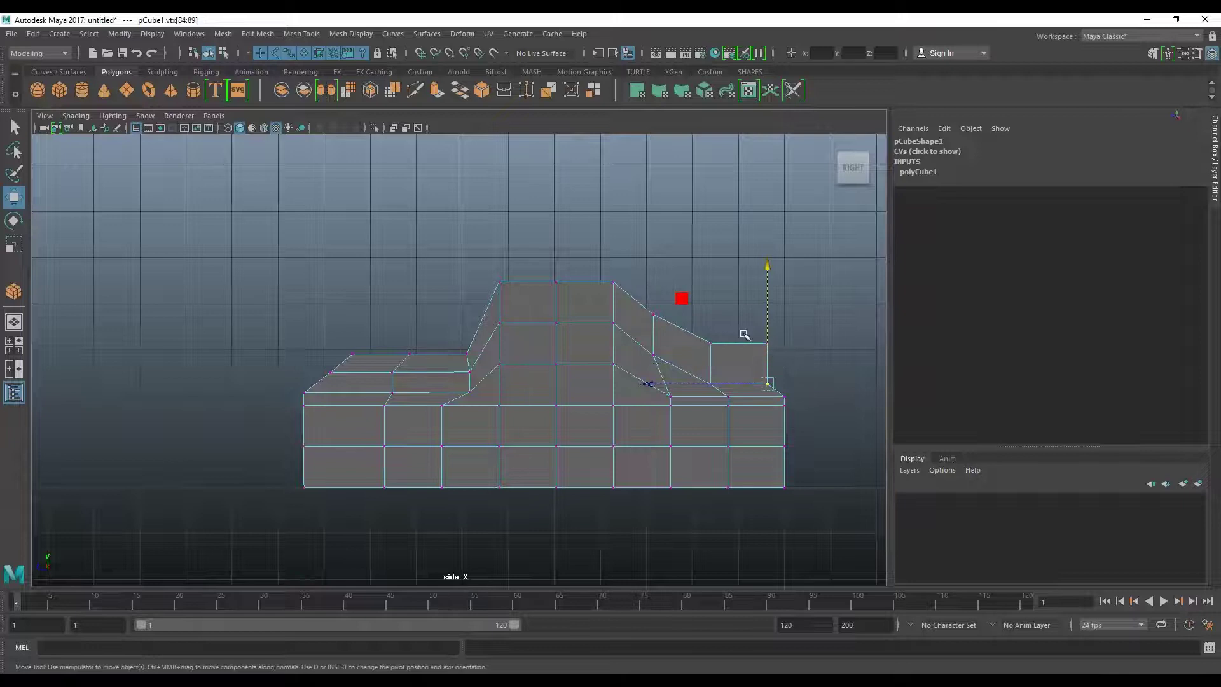
pyautogui.moveTo(778, 395)
pyautogui.mouseDown()
pyautogui.moveTo(758, 333)
pyautogui.moveTo(754, 364)
pyautogui.mouseUp()
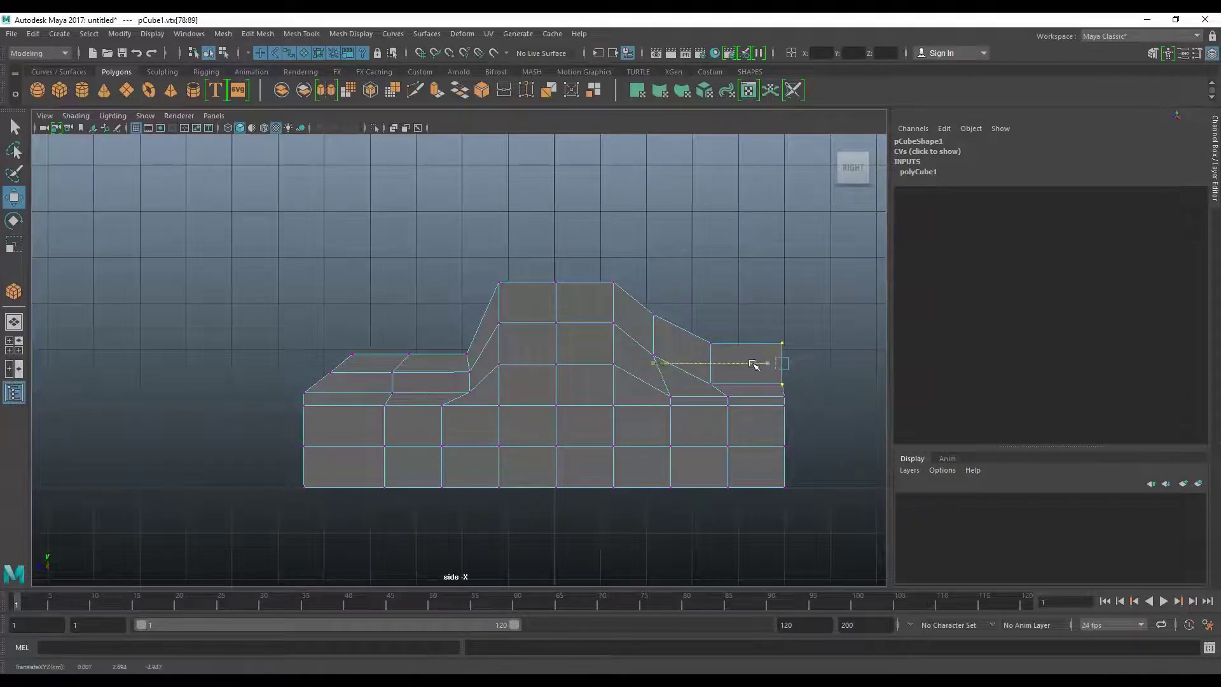
pyautogui.moveTo(700, 273)
pyautogui.mouseDown()
pyautogui.moveTo(724, 389)
pyautogui.moveTo(697, 368)
pyautogui.mouseUp()
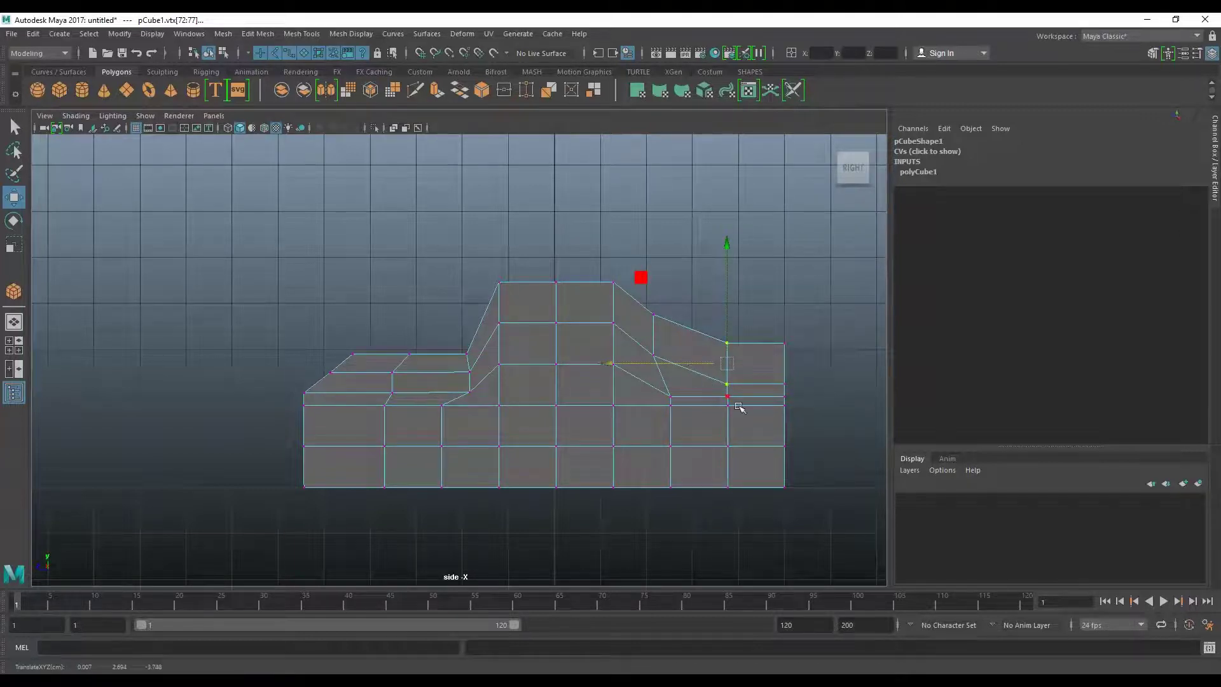
pyautogui.press('4')
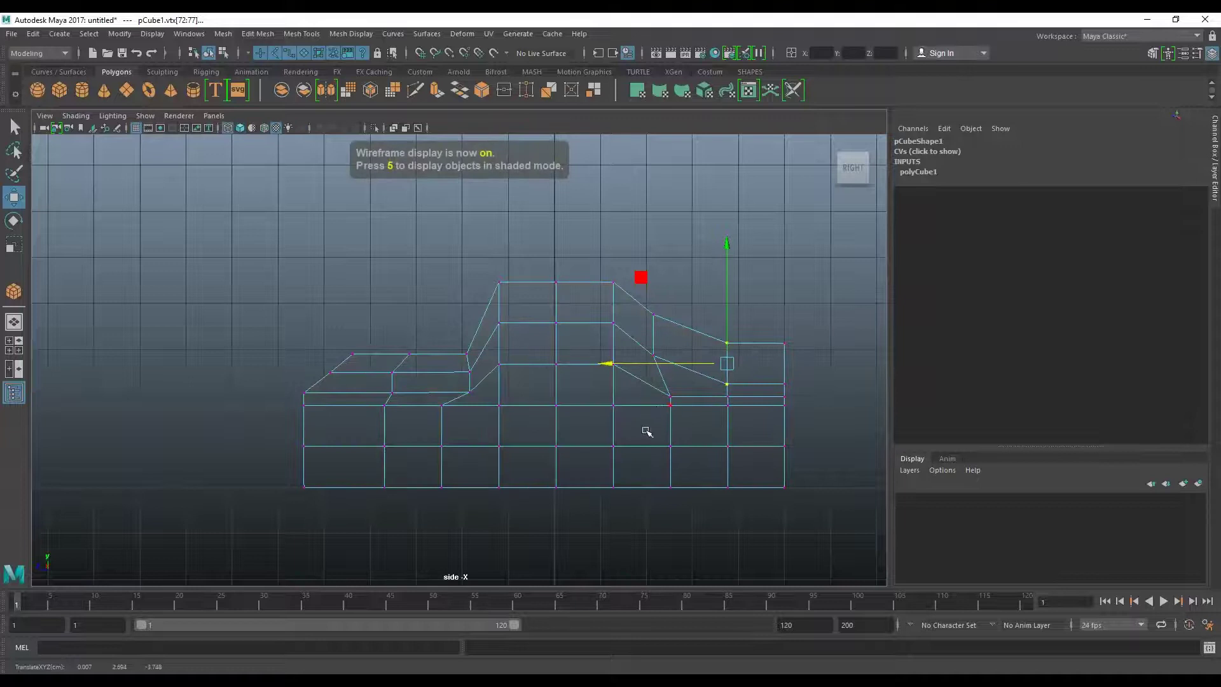
# - Nudge the rear column and roof-edge vertices left and extend the roofline back
pyautogui.moveTo(477, 377); pyautogui.dragTo(477, 378)
pyautogui.moveTo(477, 378)
pyautogui.mouseDown(button='middle')
pyautogui.moveTo(478, 394)
pyautogui.moveTo(426, 392)
pyautogui.moveTo(436, 374)
pyautogui.mouseUp(button='middle')
pyautogui.click(471, 393)
pyautogui.click(461, 372)
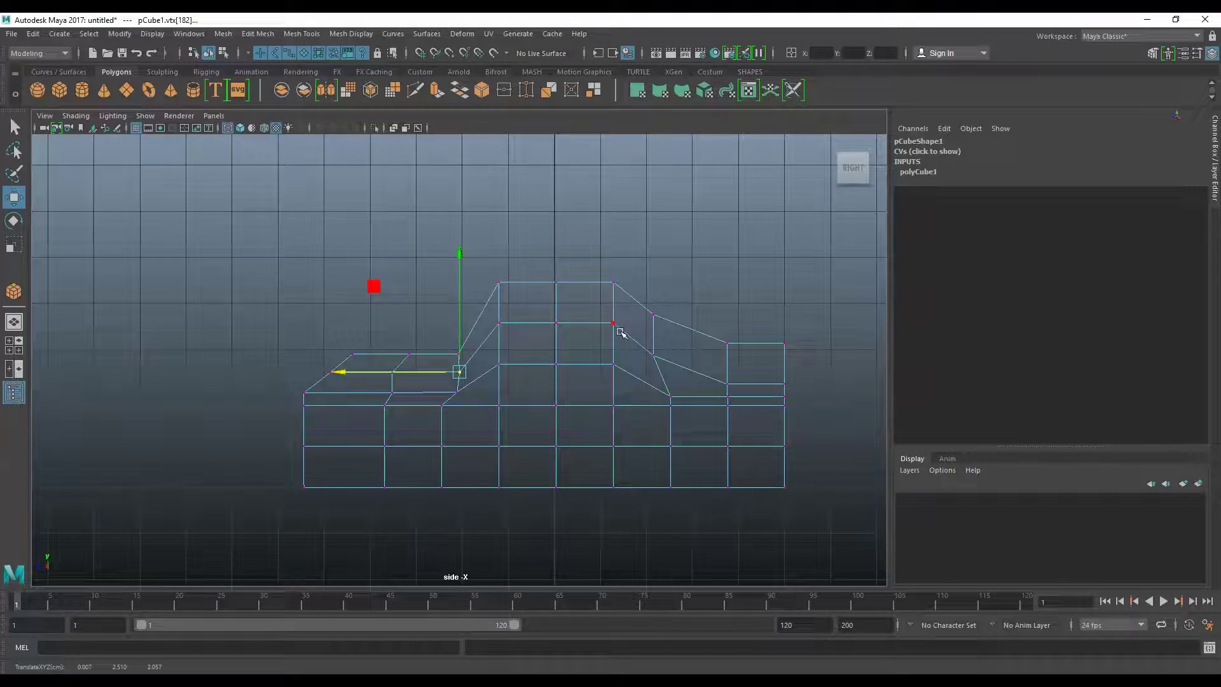
pyautogui.moveTo(654, 292)
pyautogui.mouseDown()
pyautogui.moveTo(665, 366)
pyautogui.moveTo(663, 270)
pyautogui.mouseUp()
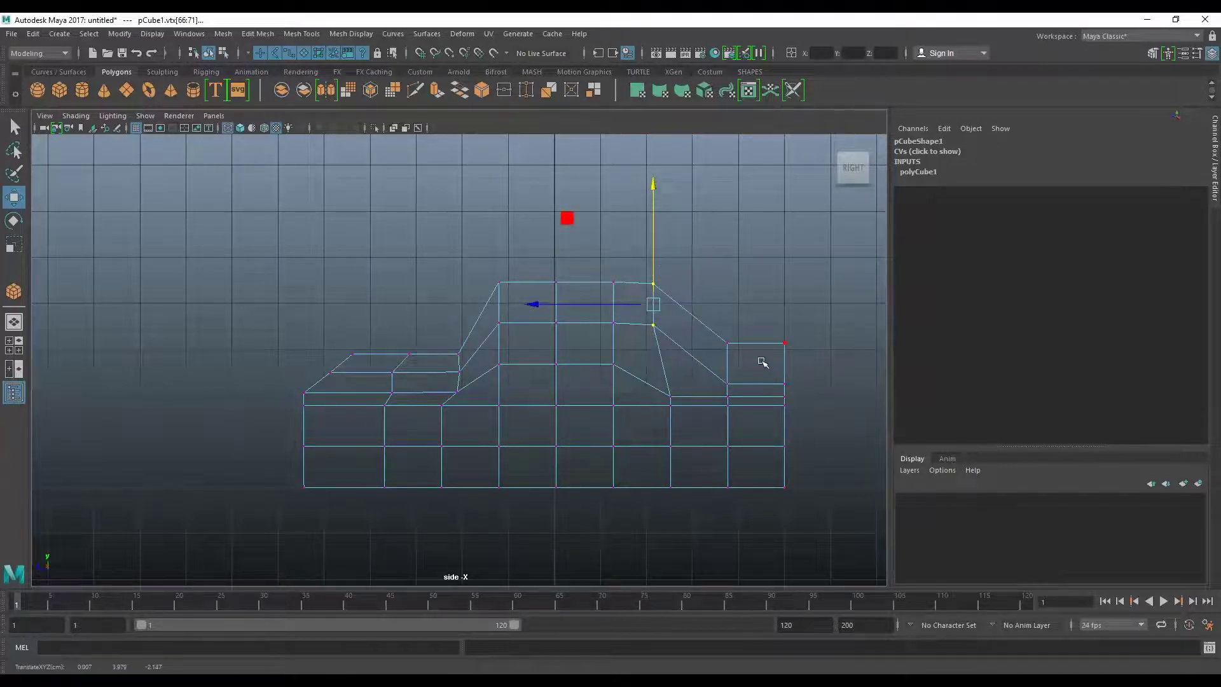
# - Lower the rear deck column into a trunk and reshape the rear slope
pyautogui.moveTo(706, 323)
pyautogui.mouseDown()
pyautogui.moveTo(743, 400)
pyautogui.moveTo(675, 372)
pyautogui.mouseUp()
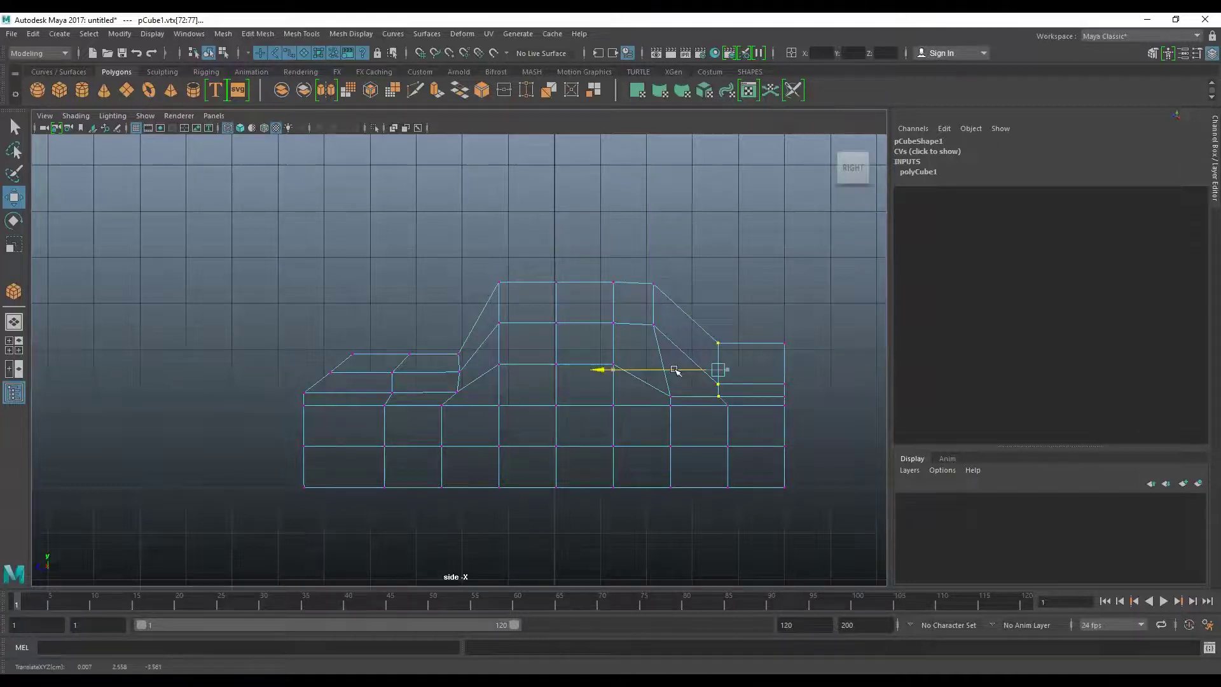
pyautogui.moveTo(711, 316); pyautogui.dragTo(713, 329)
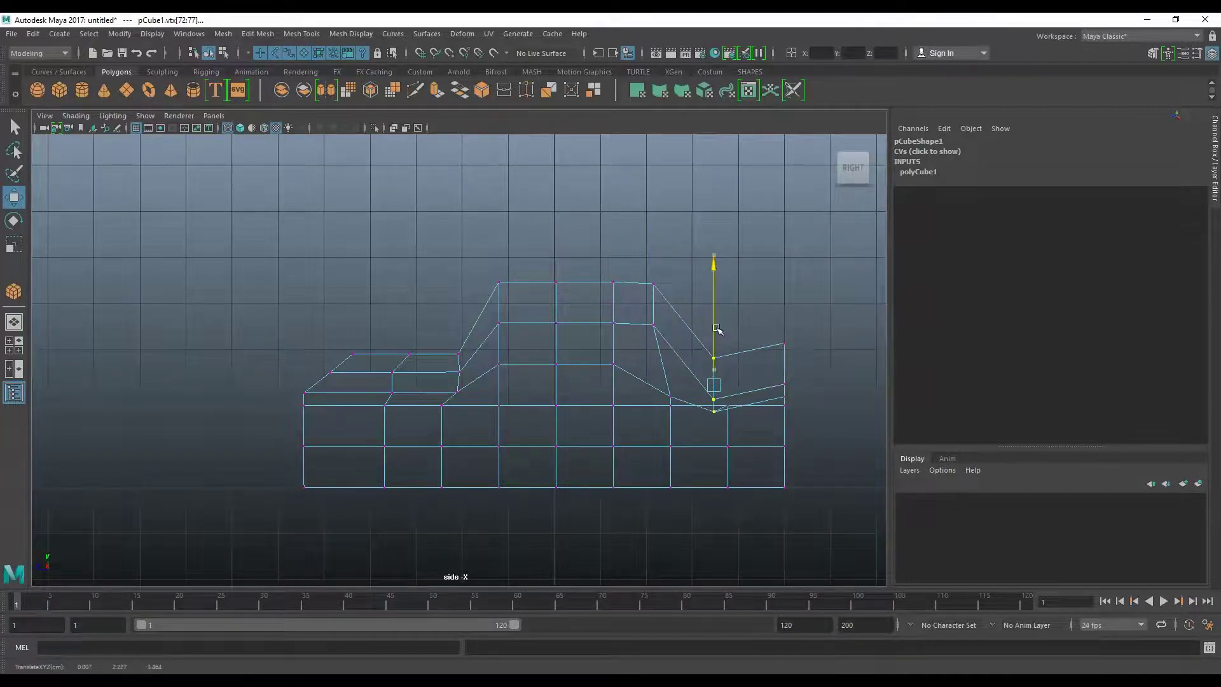
pyautogui.click(713, 408)
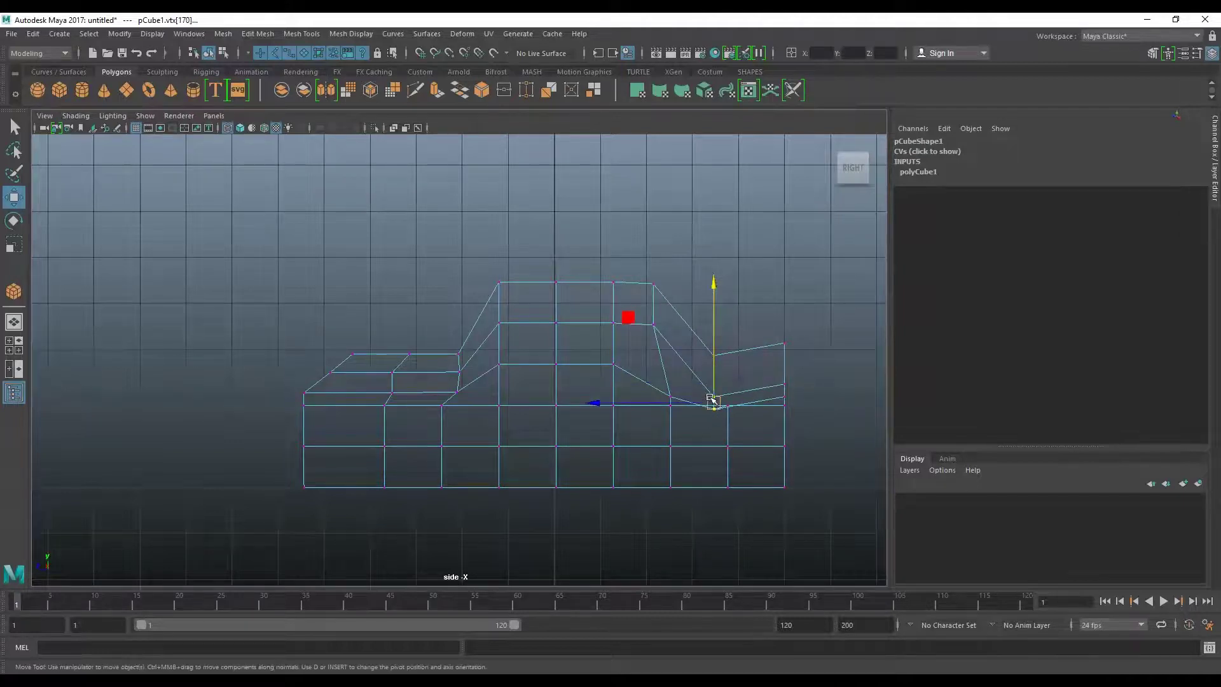
pyautogui.moveTo(713, 381); pyautogui.dragTo(717, 362)
pyautogui.moveTo(764, 321)
pyautogui.mouseDown()
pyautogui.moveTo(800, 365)
pyautogui.moveTo(786, 324)
pyautogui.mouseUp()
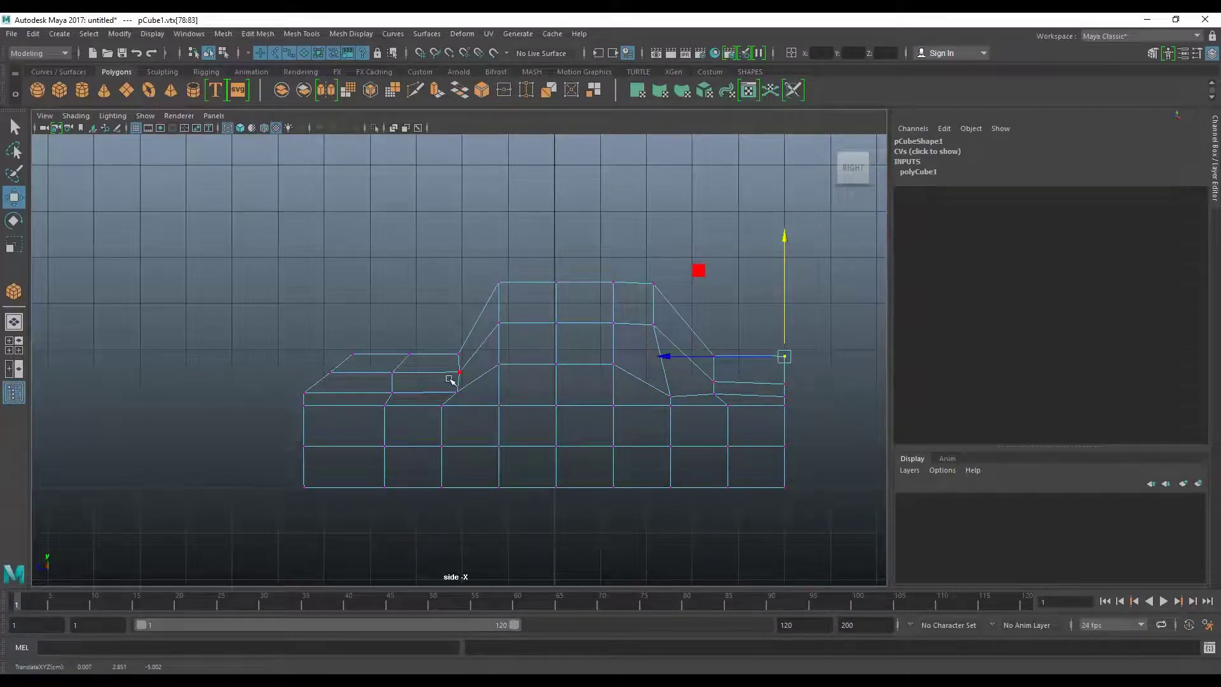
# - Lower the middle cabin row to the beltline and scale the whole row level
pyautogui.moveTo(311, 358); pyautogui.dragTo(343, 385)
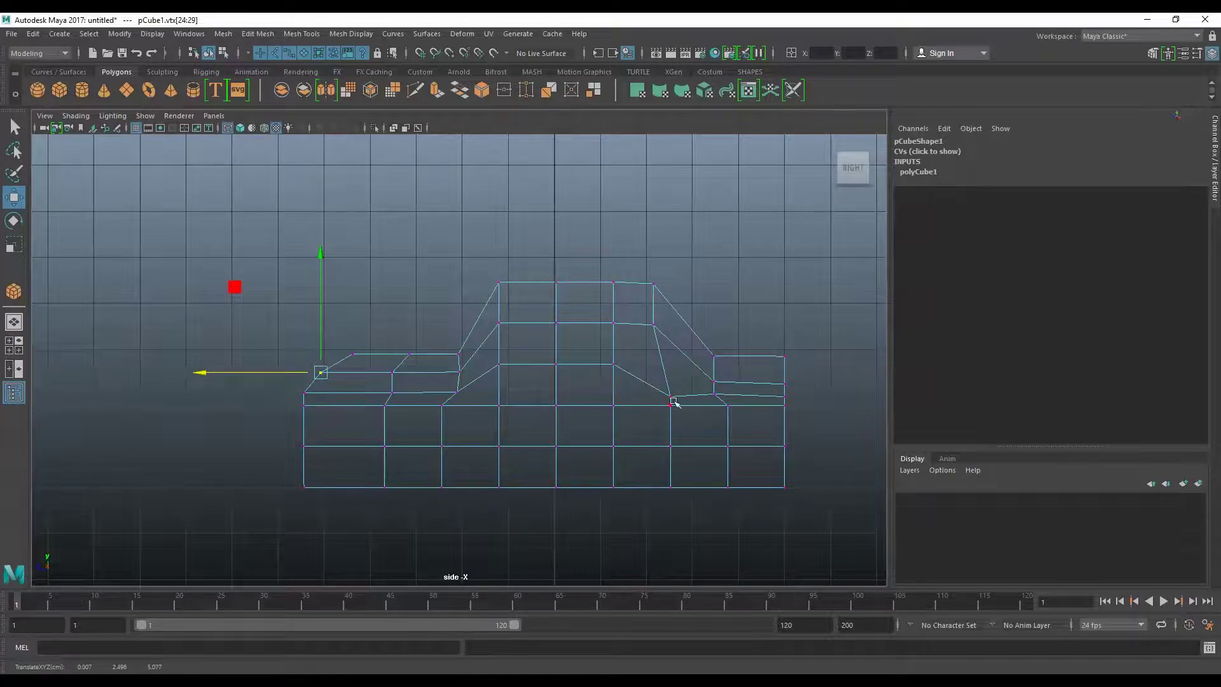
pyautogui.moveTo(495, 350); pyautogui.dragTo(628, 378)
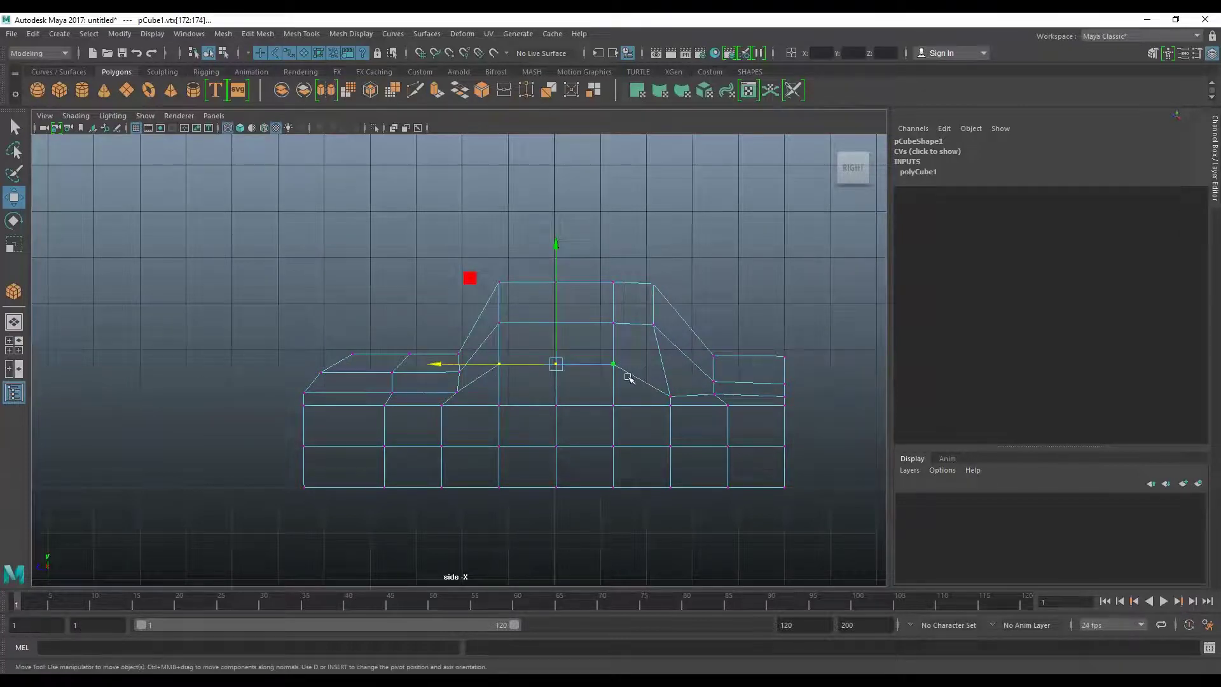
pyautogui.moveTo(565, 332); pyautogui.dragTo(553, 351)
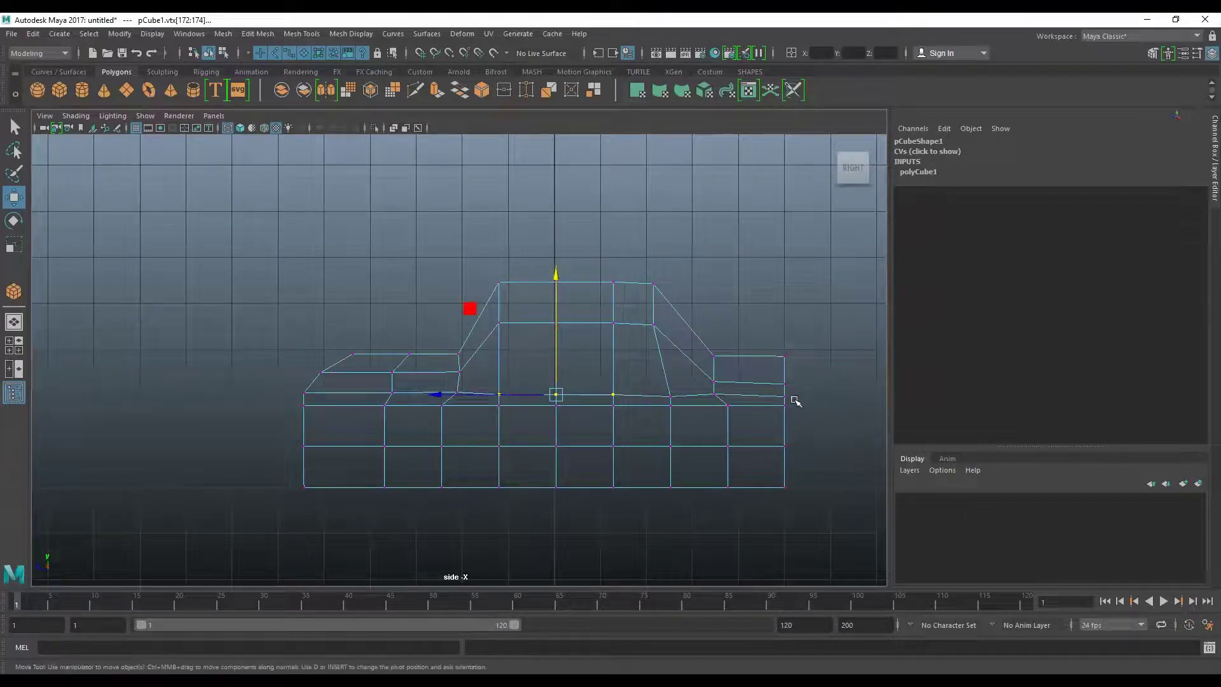
pyautogui.moveTo(639, 397); pyautogui.dragTo(286, 388)
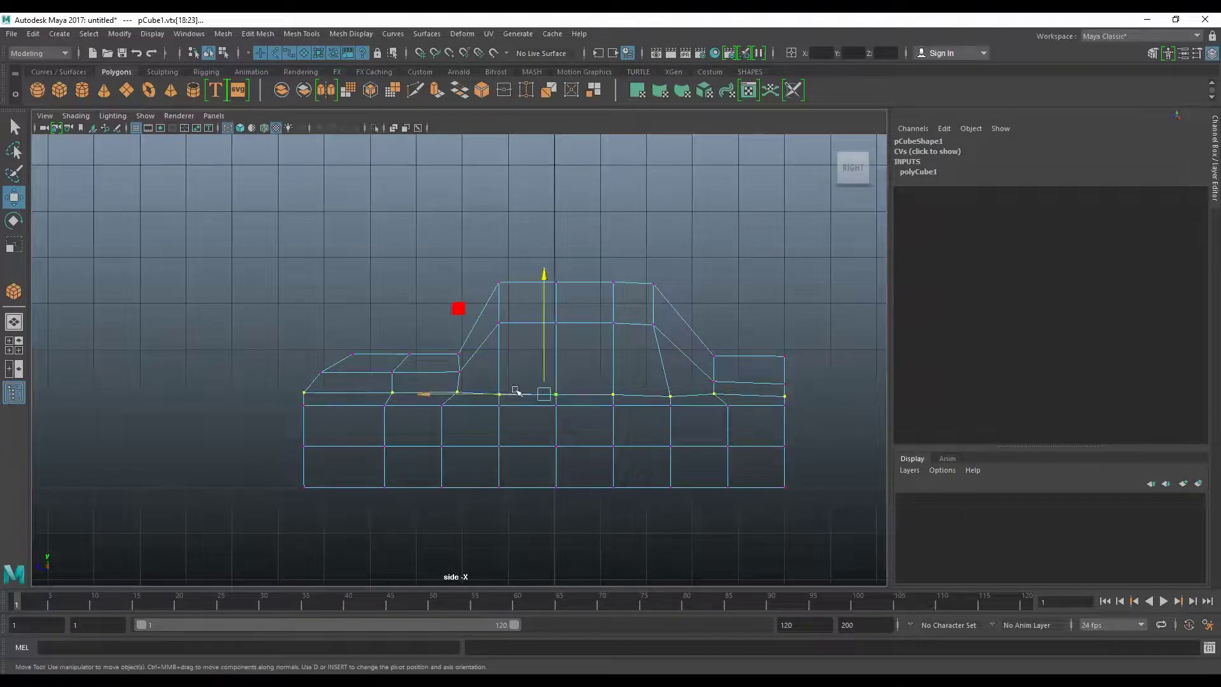
pyautogui.press('r')
pyautogui.moveTo(545, 279); pyautogui.dragTo(540, 351)
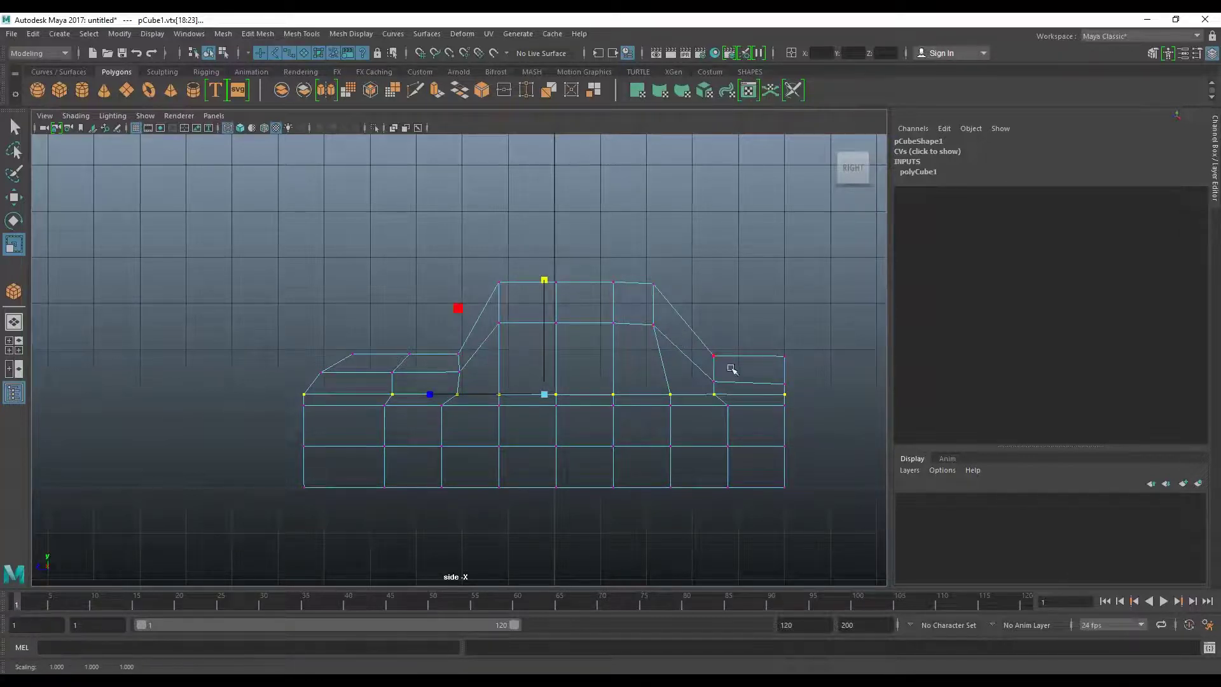
# - Nudge the rear trunk's top corner vertices
pyautogui.moveTo(733, 389)
pyautogui.mouseDown()
pyautogui.moveTo(699, 331)
pyautogui.moveTo(670, 371)
pyautogui.mouseUp()
pyautogui.press('w')
pyautogui.moveTo(765, 346)
pyautogui.mouseDown()
pyautogui.moveTo(795, 368)
pyautogui.moveTo(748, 356)
pyautogui.moveTo(776, 342)
pyautogui.mouseUp()
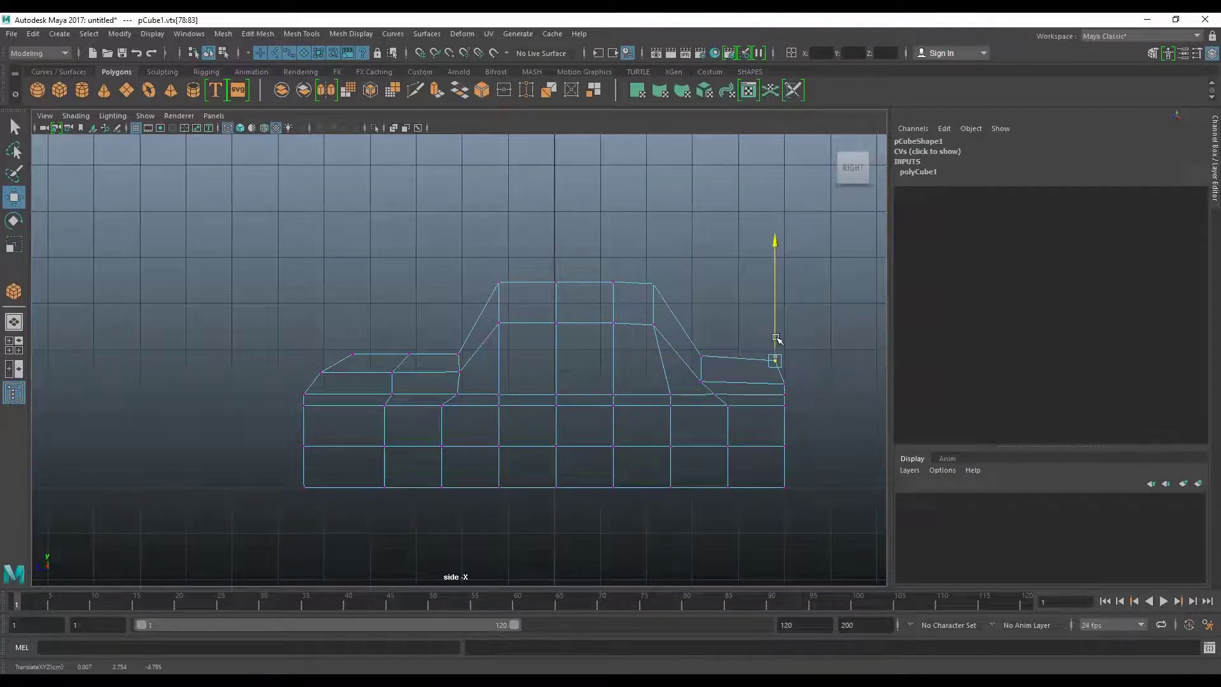
# - Raise the bottom two vertex rows, then the bottom row, to make the body shallower
pyautogui.moveTo(795, 494); pyautogui.dragTo(276, 429)
pyautogui.moveTo(545, 417); pyautogui.dragTo(547, 397)
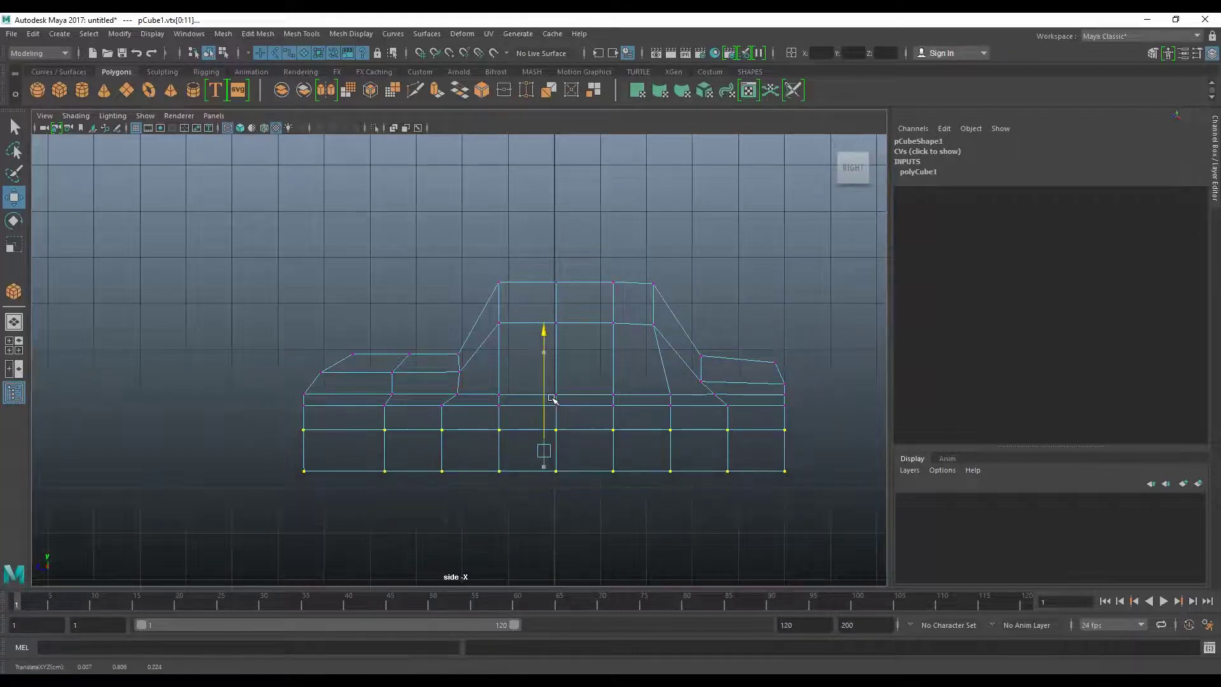
pyautogui.moveTo(807, 481); pyautogui.dragTo(290, 442)
pyautogui.moveTo(548, 420); pyautogui.dragTo(548, 402)
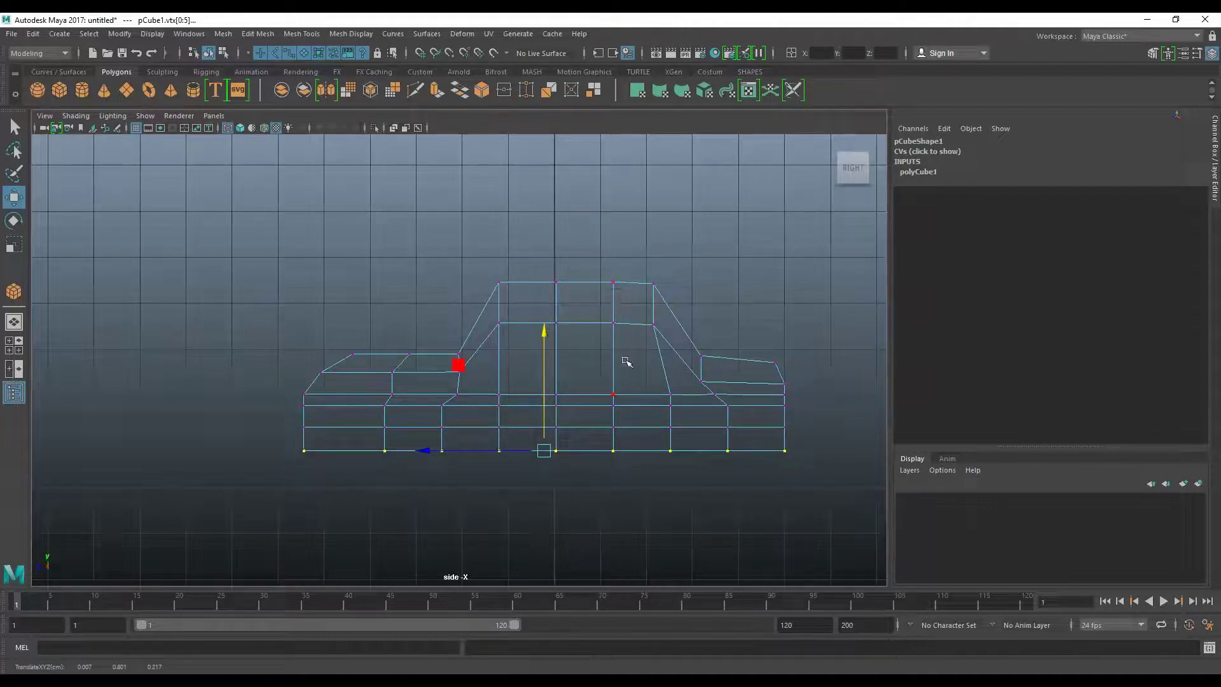
# - Switch to the perspective camera and orbit around the car body
pyautogui.press('space')
pyautogui.moveTo(624, 363); pyautogui.dragTo(632, 330)
pyautogui.moveTo(516, 409)
pyautogui.keyDown('alt'); pyautogui.mouseDown()
pyautogui.moveTo(421, 400)
pyautogui.moveTo(497, 417)
pyautogui.mouseUp(); pyautogui.keyUp('alt')
# - Show the model shaded, trying and undoing a narrowing of the bottom row
pyautogui.press('5')
pyautogui.keyDown('alt'); pyautogui.moveTo(556, 466); pyautogui.dragTo(502, 476); pyautogui.keyUp('alt')
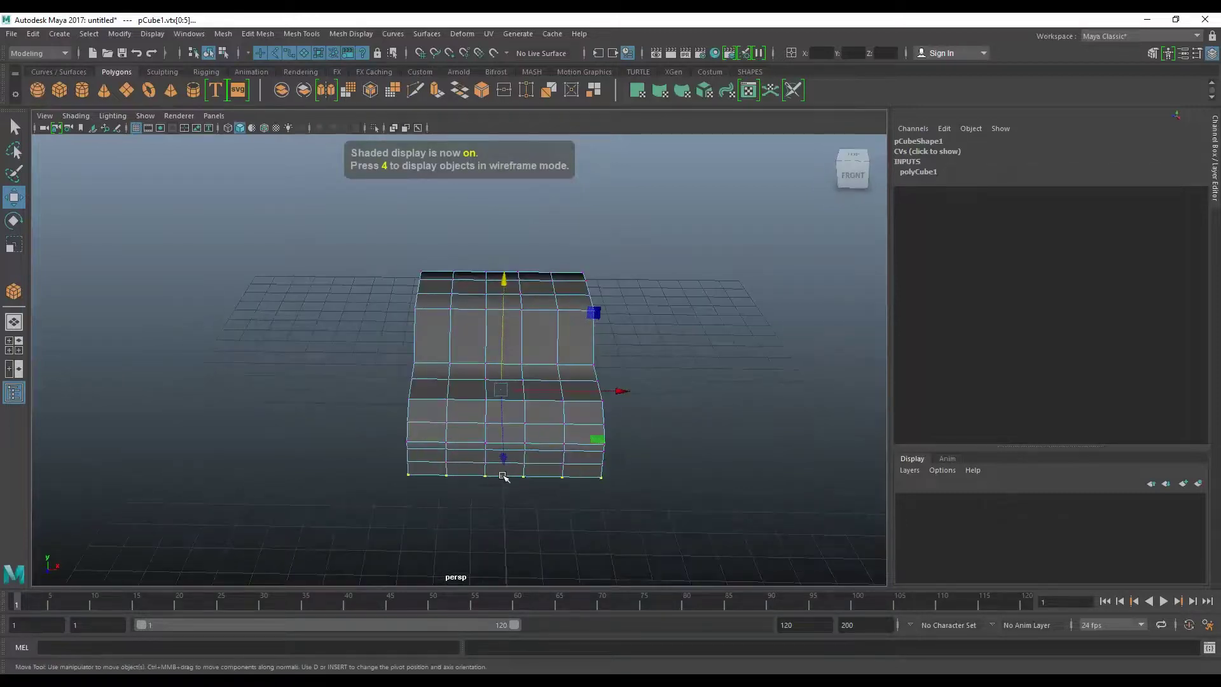
pyautogui.press('r')
pyautogui.moveTo(615, 391); pyautogui.dragTo(604, 400)
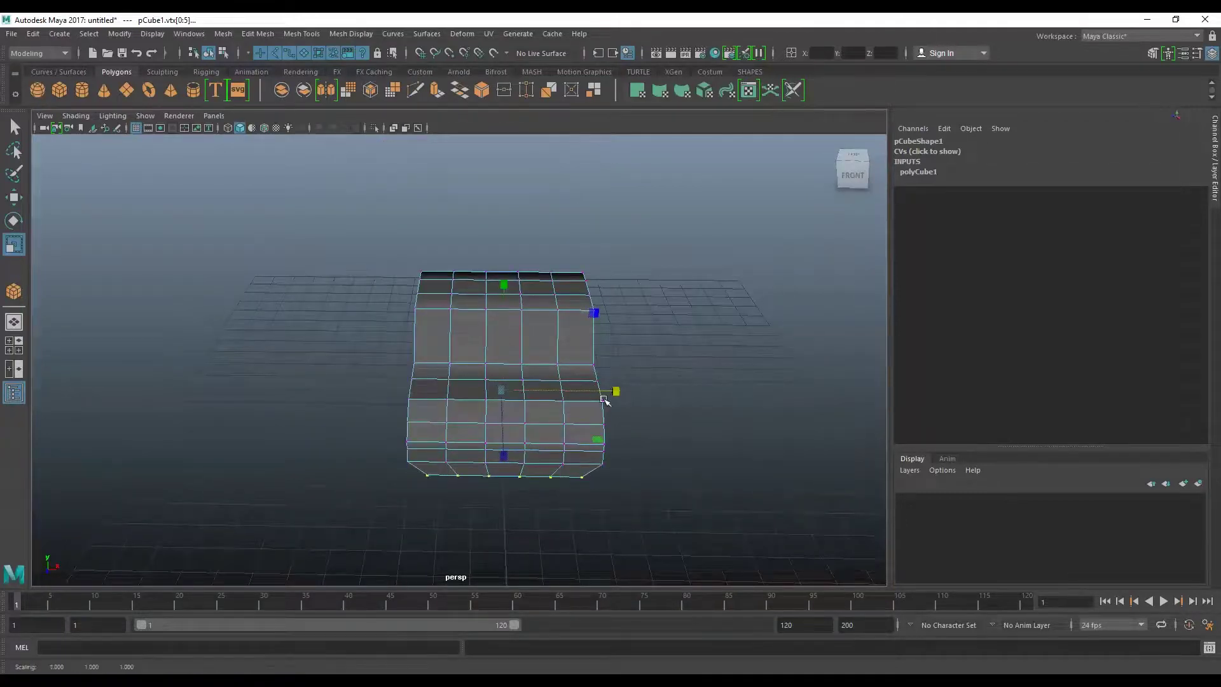
pyautogui.hotkey('ctrl', 'z')
# - Return to object mode and lift the car body to translate Y 2.59
pyautogui.moveTo(547, 348); pyautogui.dragTo(604, 317, button='right')
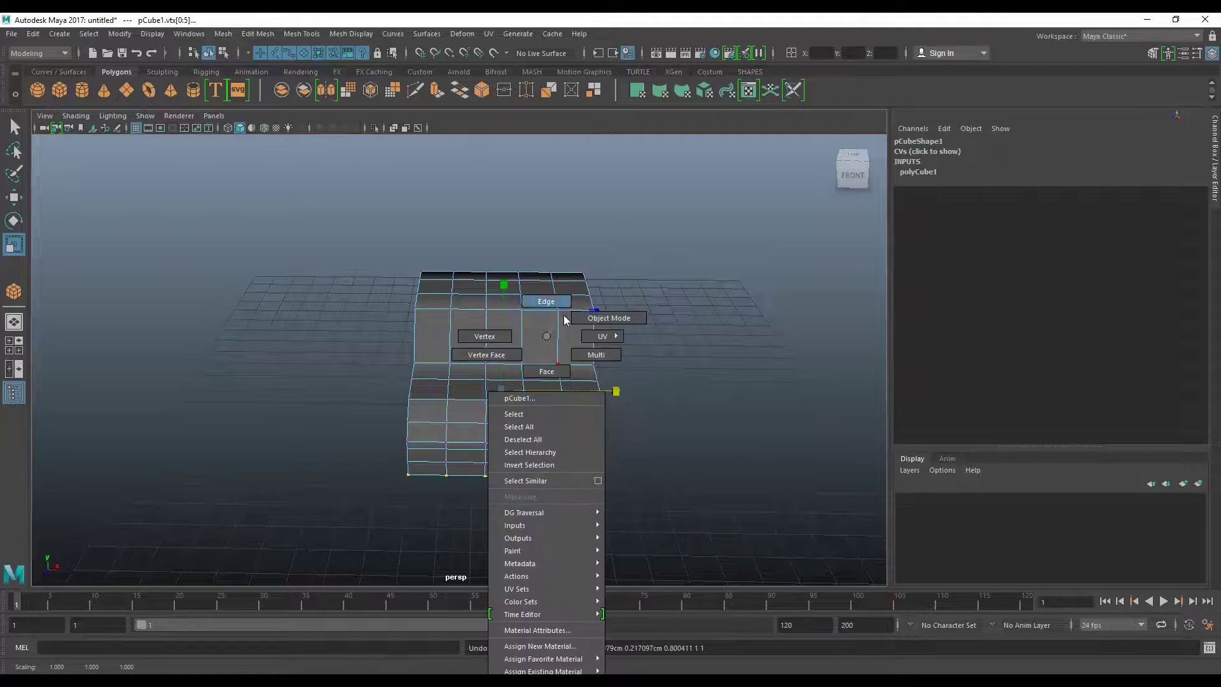
pyautogui.moveTo(622, 352)
pyautogui.keyDown('alt'); pyautogui.mouseDown()
pyautogui.moveTo(572, 356)
pyautogui.moveTo(580, 412)
pyautogui.moveTo(444, 409)
pyautogui.moveTo(743, 409)
pyautogui.moveTo(750, 390)
pyautogui.moveTo(522, 416)
pyautogui.moveTo(567, 413)
pyautogui.mouseUp(); pyautogui.keyUp('alt')
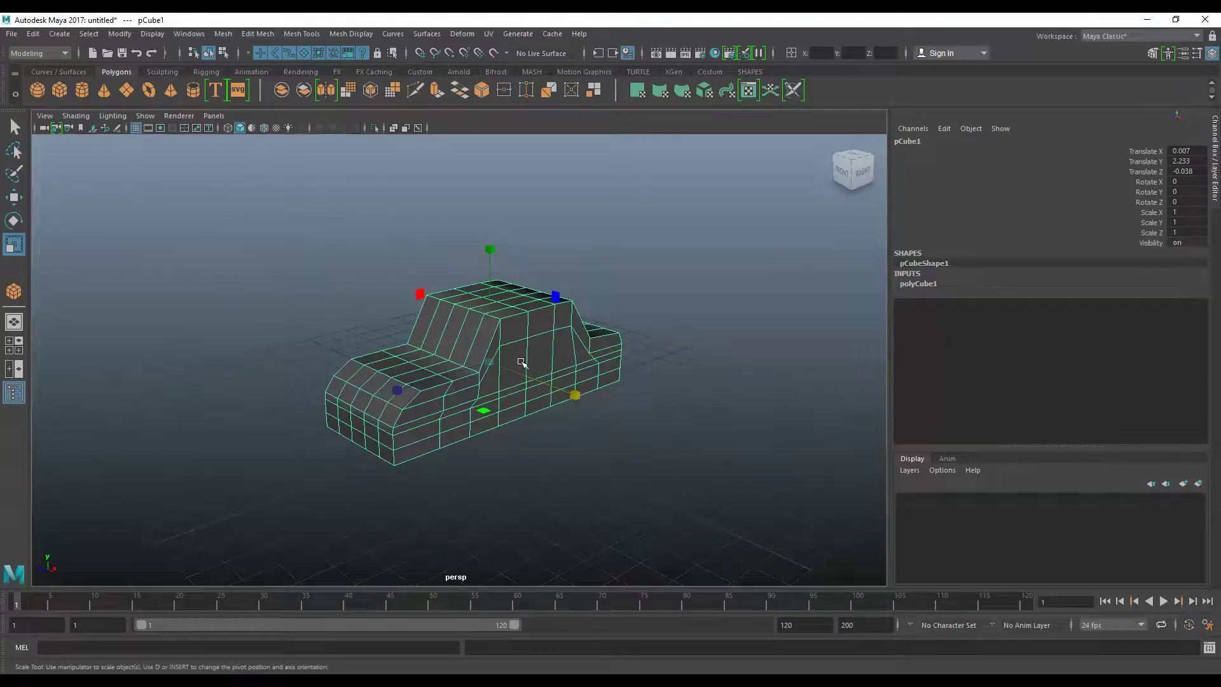
pyautogui.press('w')
pyautogui.moveTo(492, 368)
pyautogui.keyDown('alt'); pyautogui.mouseDown()
pyautogui.moveTo(499, 338)
pyautogui.moveTo(512, 337)
pyautogui.moveTo(499, 287)
pyautogui.mouseUp(); pyautogui.keyUp('alt')
# - Raise the car body a bit more, then draw a thick torus beside it
pyautogui.keyDown('alt'); pyautogui.moveTo(498, 287); pyautogui.dragTo(540, 394); pyautogui.keyUp('alt')
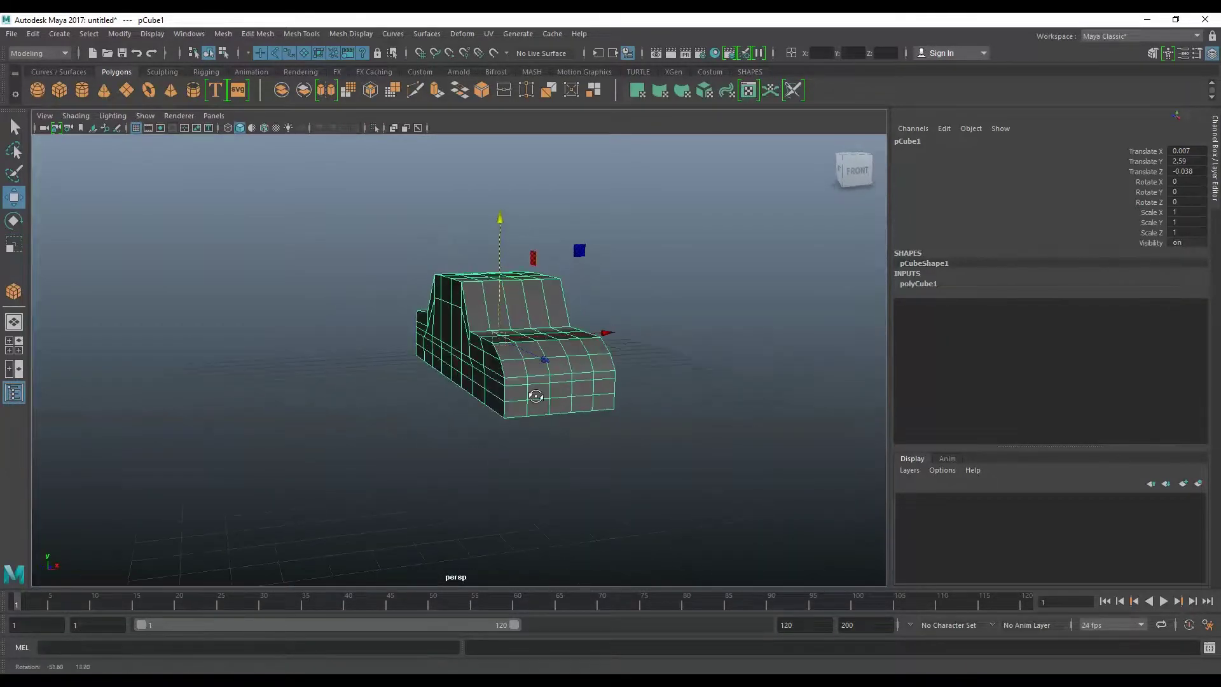
pyautogui.click(148, 90)
pyautogui.moveTo(615, 472)
pyautogui.keyDown('alt'); pyautogui.mouseDown()
pyautogui.moveTo(584, 469)
pyautogui.moveTo(658, 456)
pyautogui.moveTo(678, 466)
pyautogui.moveTo(678, 445)
pyautogui.mouseUp(); pyautogui.keyUp('alt')
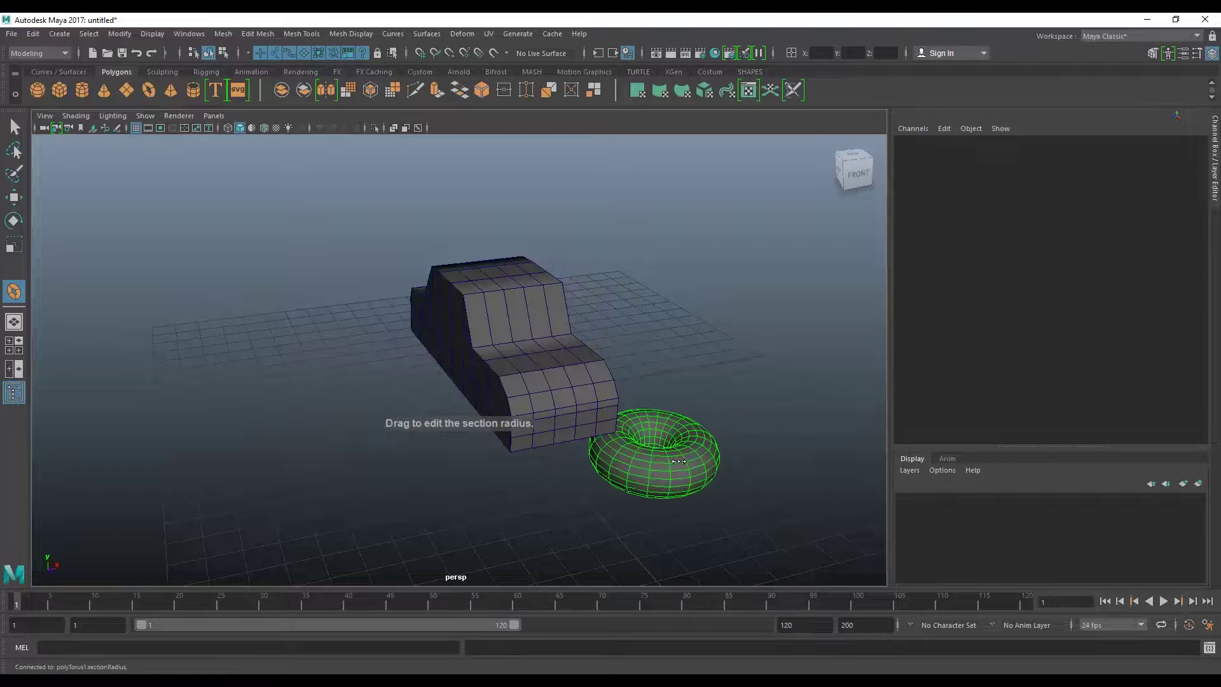
pyautogui.press('w')
pyautogui.keyDown('alt'); pyautogui.moveTo(689, 531); pyautogui.dragTo(616, 500); pyautogui.keyUp('alt')
# - Rotate the torus upright to Z rotation 90
pyautogui.press('e')
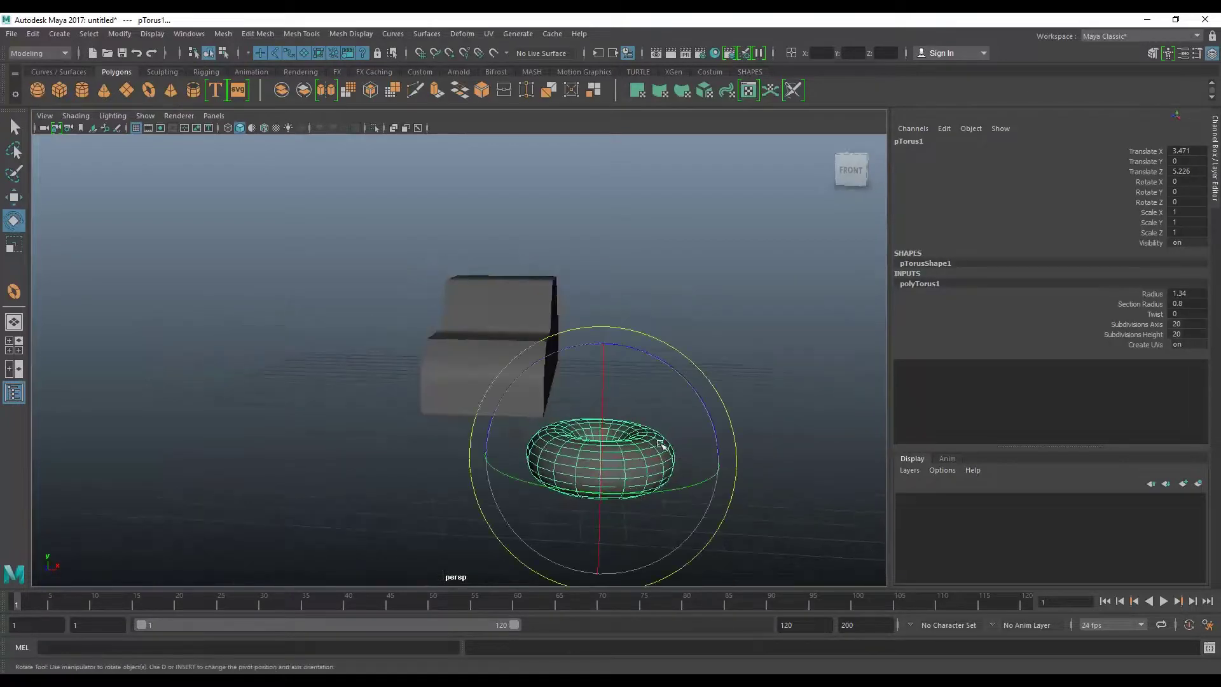
pyautogui.moveTo(663, 373); pyautogui.dragTo(604, 339)
pyautogui.doubleClick(1189, 202)
pyautogui.write('90')
pyautogui.press('Return')
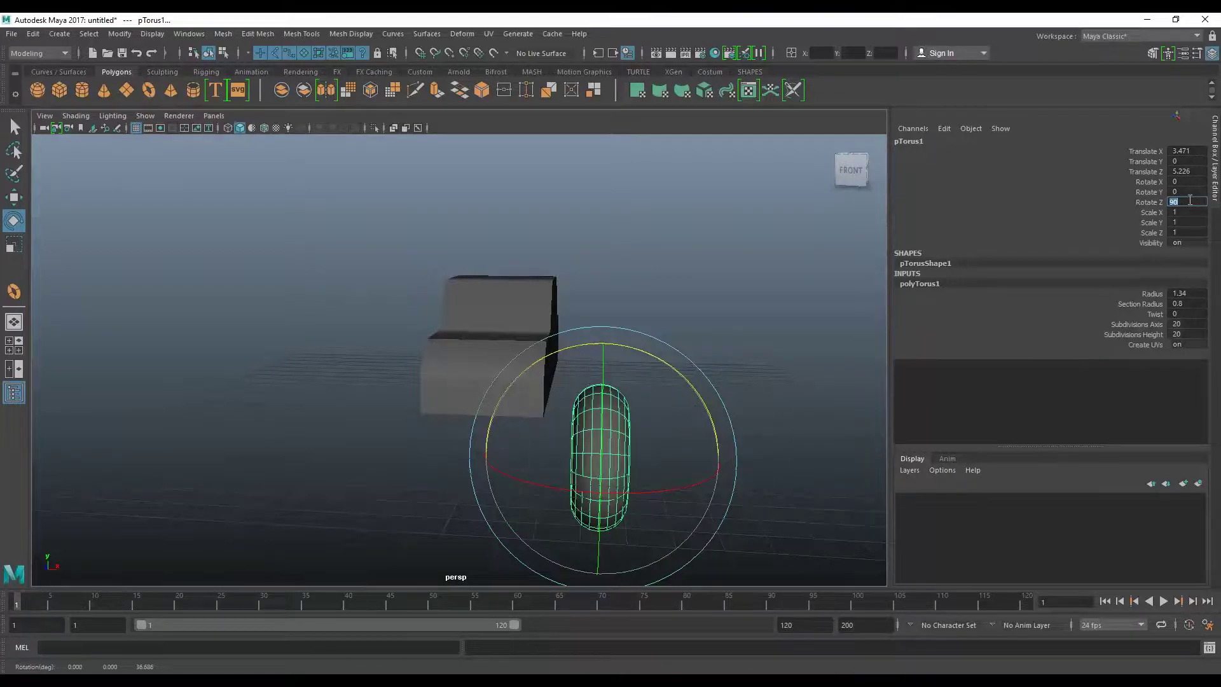
pyautogui.moveTo(686, 516)
pyautogui.keyDown('alt'); pyautogui.mouseDown()
pyautogui.moveTo(621, 509)
pyautogui.moveTo(530, 467)
pyautogui.moveTo(574, 448)
pyautogui.mouseUp(); pyautogui.keyUp('alt')
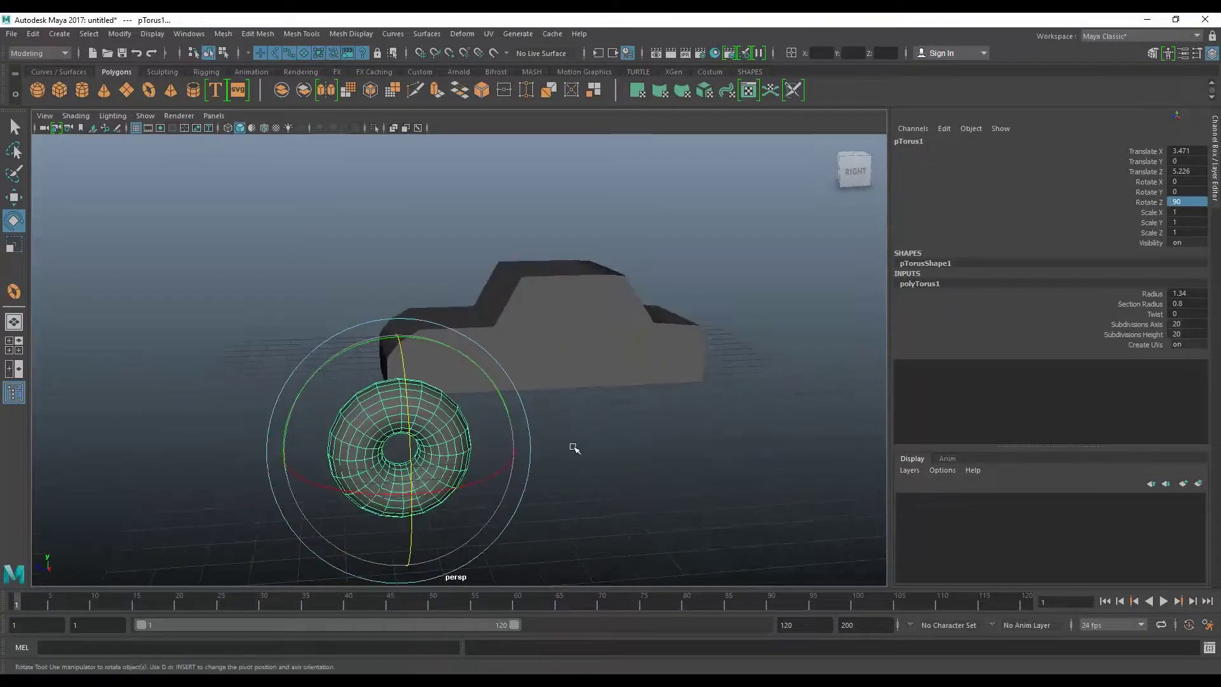
# - Scale the torus to 0.528 and raise it to translate Y 1.532
pyautogui.press('r')
pyautogui.click(348, 453)
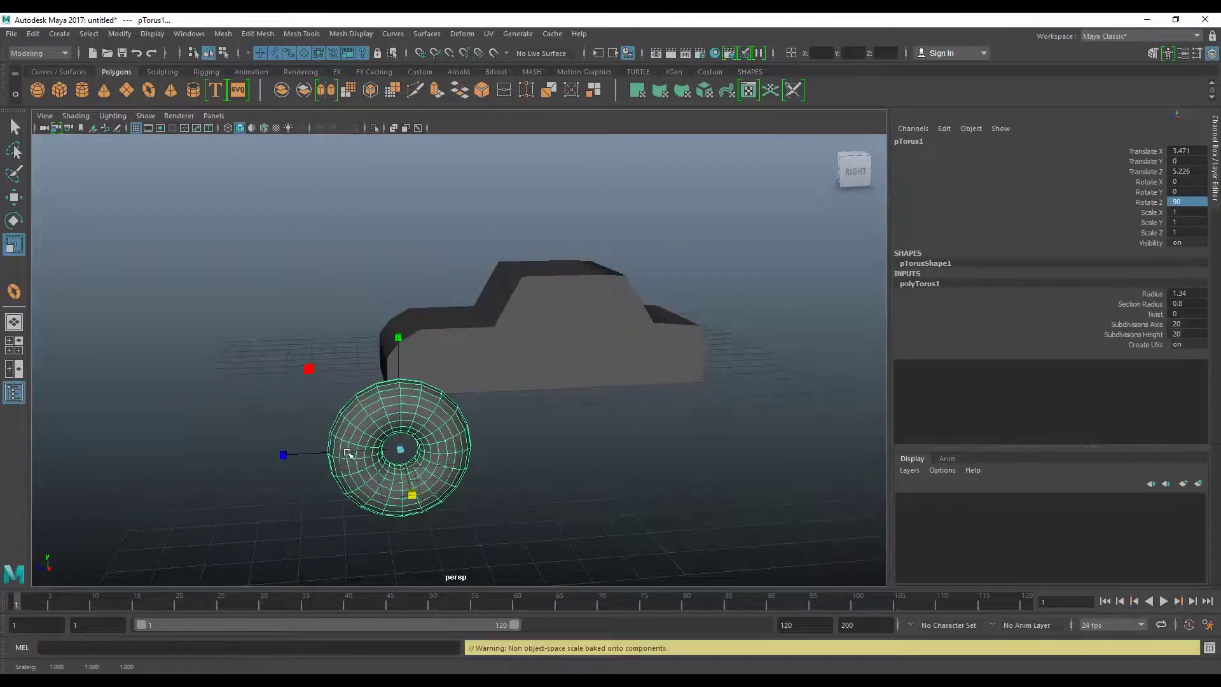
pyautogui.moveTo(376, 459)
pyautogui.keyDown('alt'); pyautogui.mouseDown()
pyautogui.moveTo(454, 467)
pyautogui.moveTo(401, 477)
pyautogui.mouseUp(); pyautogui.keyUp('alt')
pyautogui.press('w')
pyautogui.moveTo(457, 442)
pyautogui.mouseDown()
pyautogui.moveTo(458, 393)
pyautogui.moveTo(431, 469)
pyautogui.moveTo(559, 431)
pyautogui.moveTo(575, 462)
pyautogui.mouseUp()
# - In front view, narrow the torus and position it under the car's side
pyautogui.press('space')
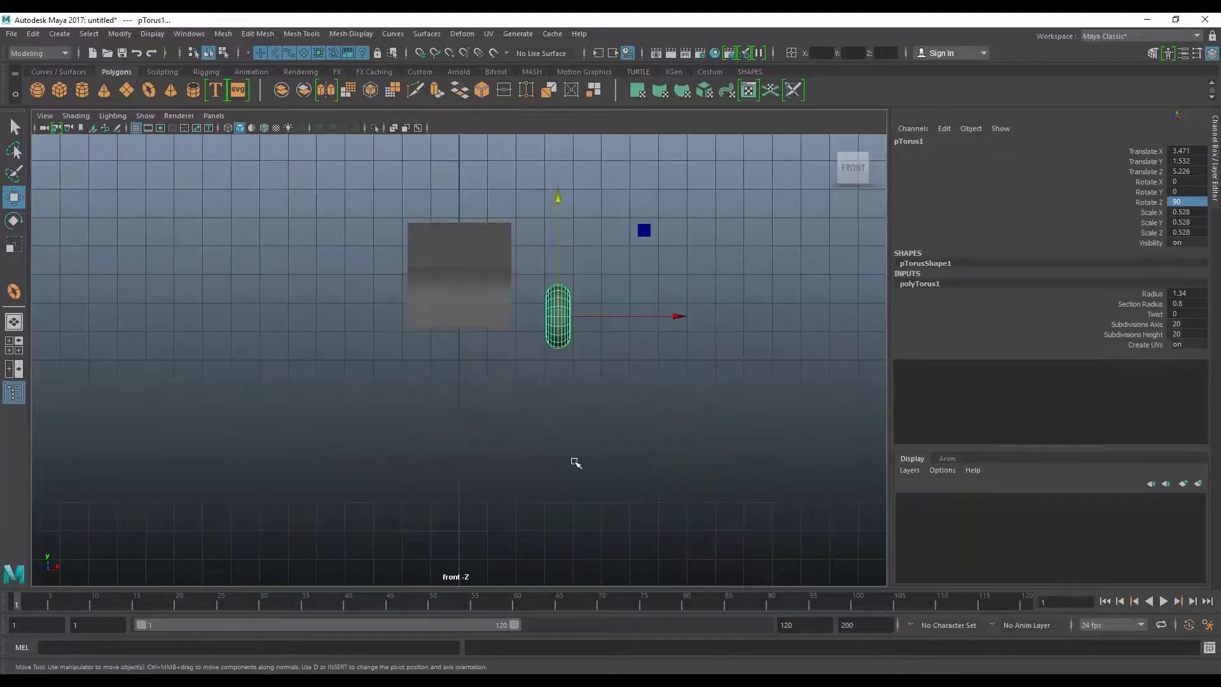
pyautogui.keyDown('alt'); pyautogui.moveTo(543, 400); pyautogui.dragTo(594, 477, button='middle'); pyautogui.keyUp('alt')
pyautogui.scroll(1, 526, 466)
pyautogui.scroll(2, 702, 422)
pyautogui.moveTo(701, 412)
pyautogui.mouseDown()
pyautogui.moveTo(326, 427)
pyautogui.moveTo(384, 414)
pyautogui.mouseUp()
pyautogui.press('r')
pyautogui.press('w')
pyautogui.press('space')
pyautogui.moveTo(403, 494)
pyautogui.keyDown('alt'); pyautogui.mouseDown()
pyautogui.moveTo(475, 482)
pyautogui.moveTo(499, 460)
pyautogui.moveTo(523, 472)
pyautogui.mouseUp(); pyautogui.keyUp('alt')
pyautogui.press('space')
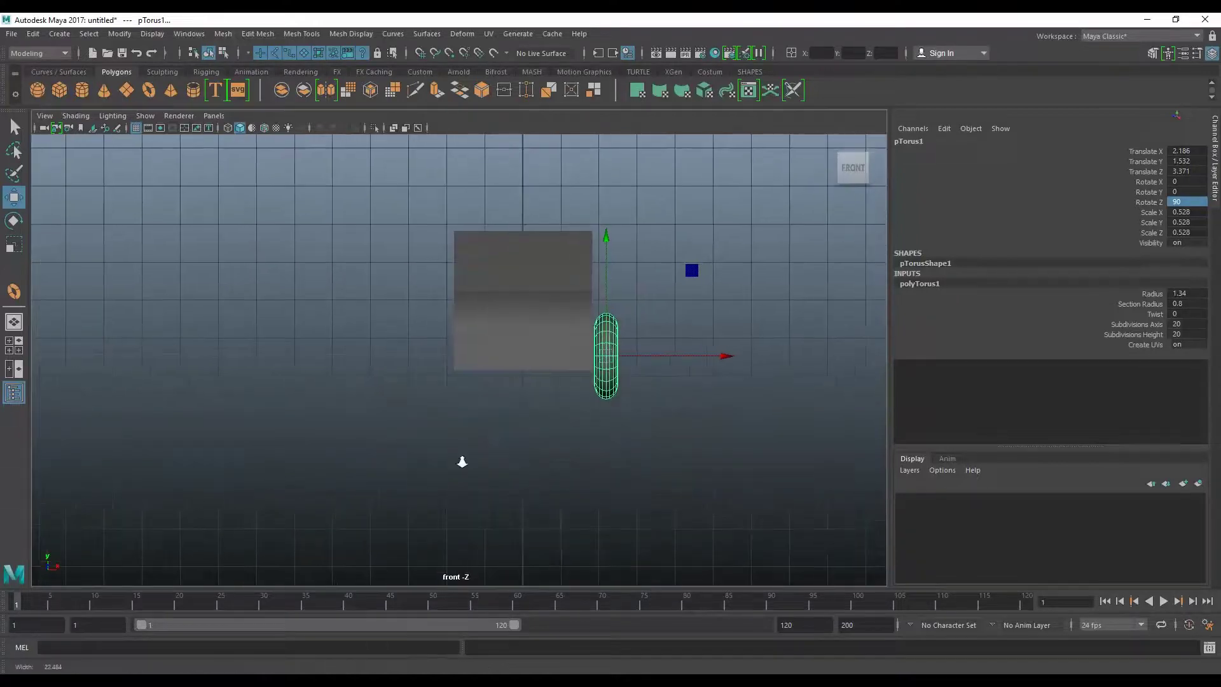
# - Lower the car body down onto the wheel
pyautogui.click(553, 331)
pyautogui.moveTo(526, 273); pyautogui.dragTo(530, 286)
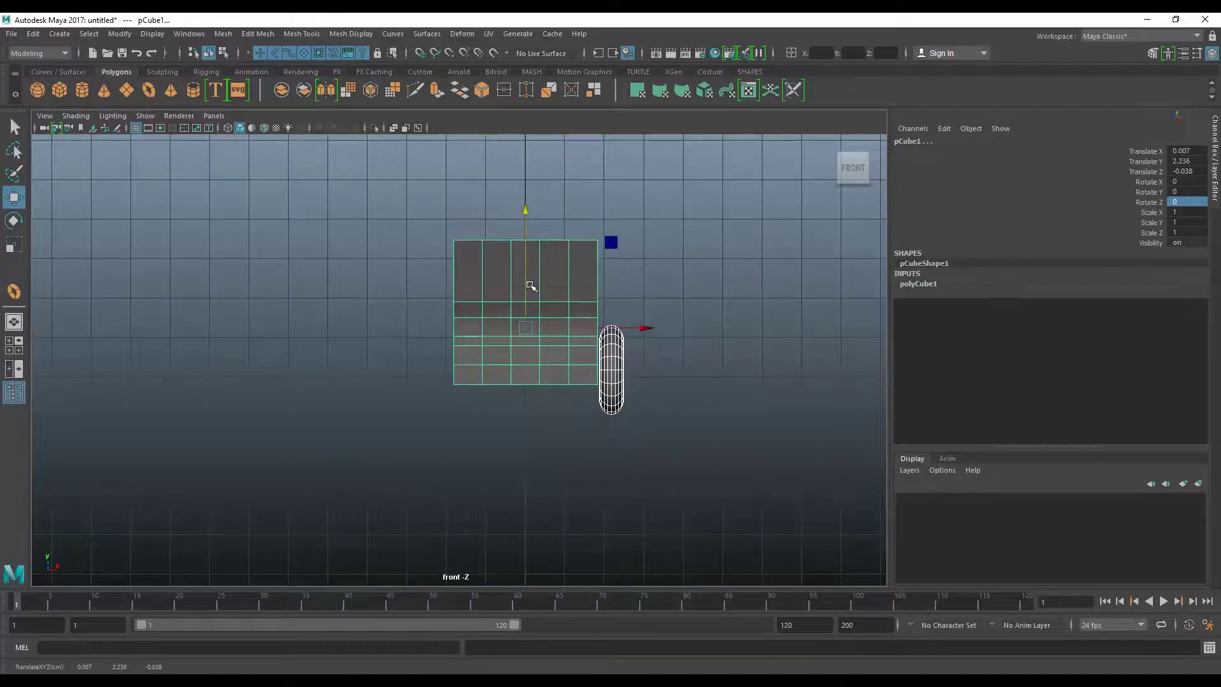
pyautogui.click(598, 357)
# - Duplicate the wheel and move the copy to translate X -2.165 on the opposite side
pyautogui.click(614, 355)
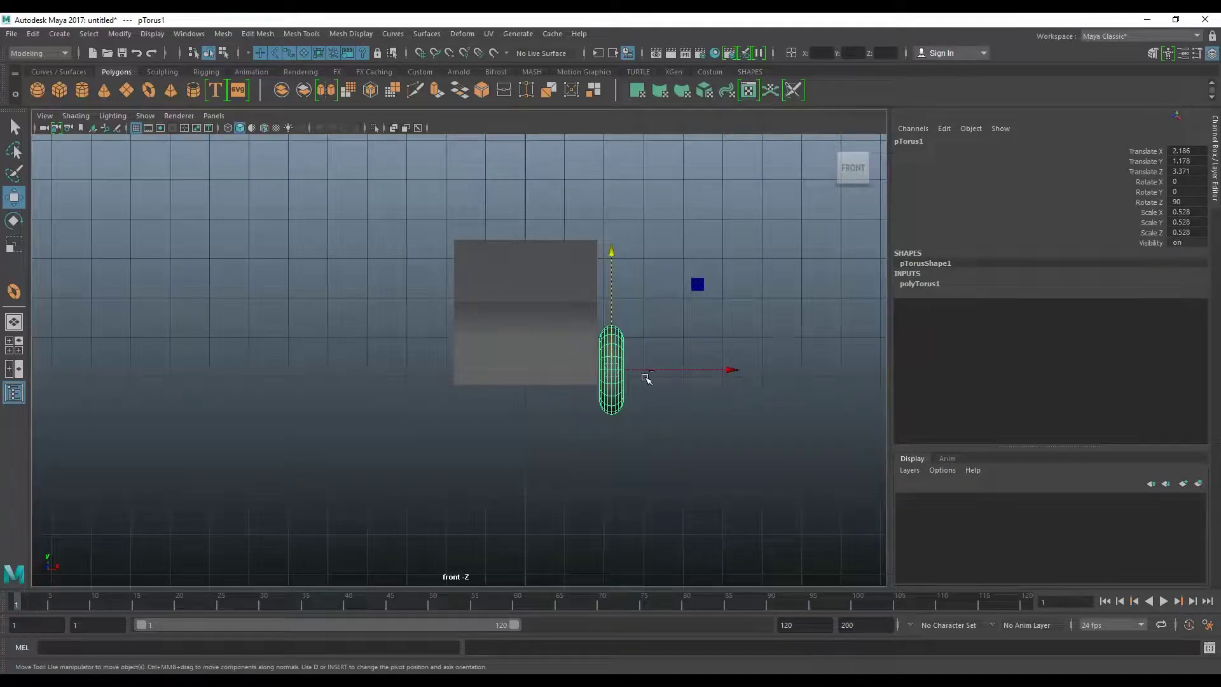
pyautogui.hotkey('ctrl', 'd')
pyautogui.moveTo(666, 372)
pyautogui.mouseDown()
pyautogui.moveTo(503, 373)
pyautogui.moveTo(521, 372)
pyautogui.mouseUp()
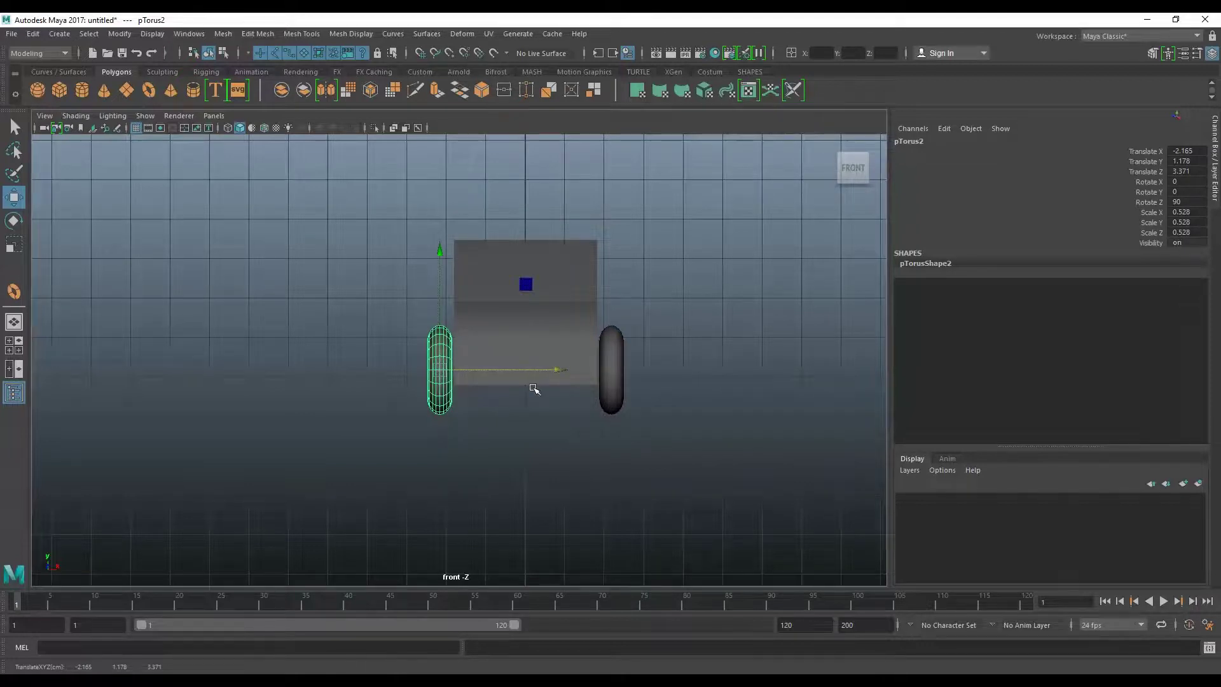
pyautogui.click(519, 402)
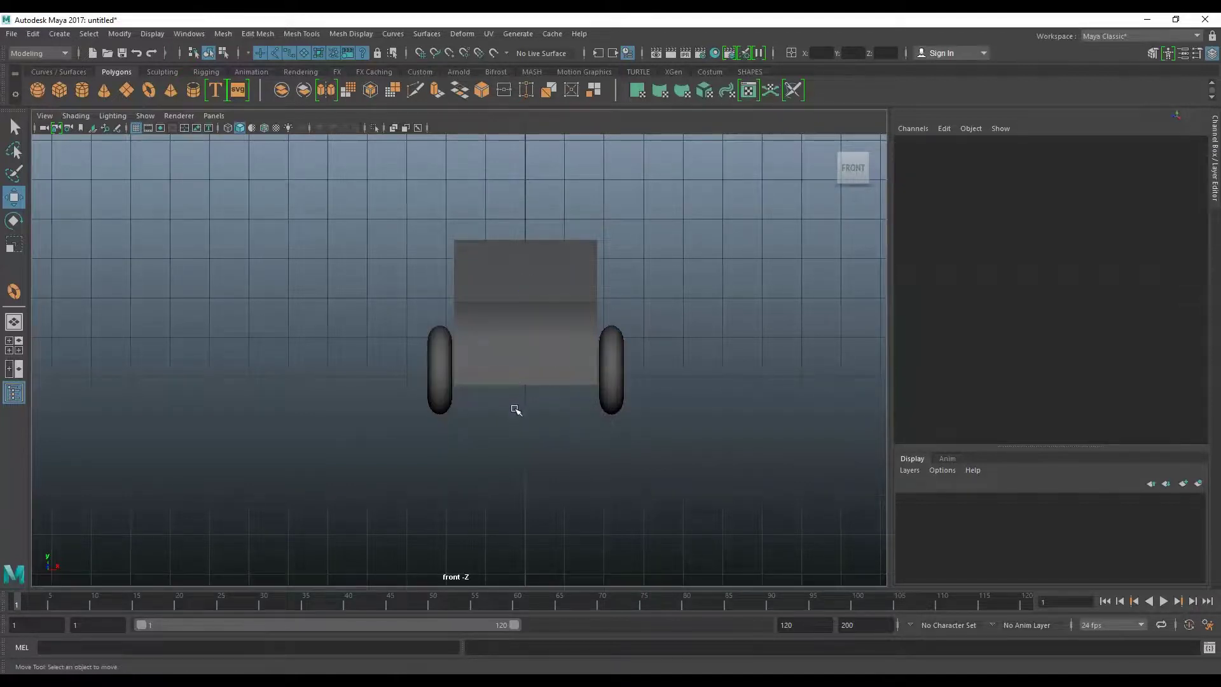
# - In perspective view, select both torus wheels
pyautogui.press('space')
pyautogui.moveTo(515, 407); pyautogui.dragTo(516, 374)
pyautogui.moveTo(572, 419)
pyautogui.keyDown('alt'); pyautogui.mouseDown()
pyautogui.moveTo(464, 440)
pyautogui.moveTo(485, 394)
pyautogui.moveTo(547, 450)
pyautogui.moveTo(646, 428)
pyautogui.moveTo(498, 426)
pyautogui.moveTo(482, 408)
pyautogui.mouseUp(); pyautogui.keyUp('alt')
pyautogui.click(482, 409)
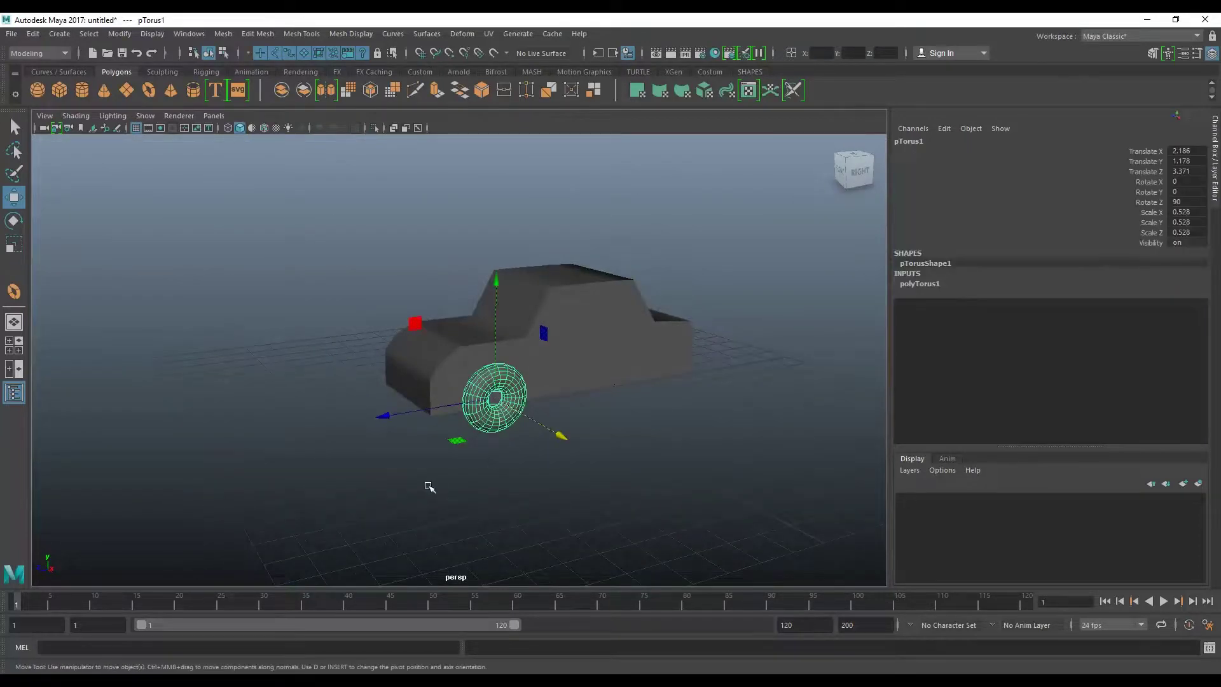
pyautogui.keyDown('alt'); pyautogui.moveTo(427, 488); pyautogui.dragTo(524, 482); pyautogui.keyUp('alt')
pyautogui.keyDown('shift'); pyautogui.click(443, 384); pyautogui.keyUp('shift')
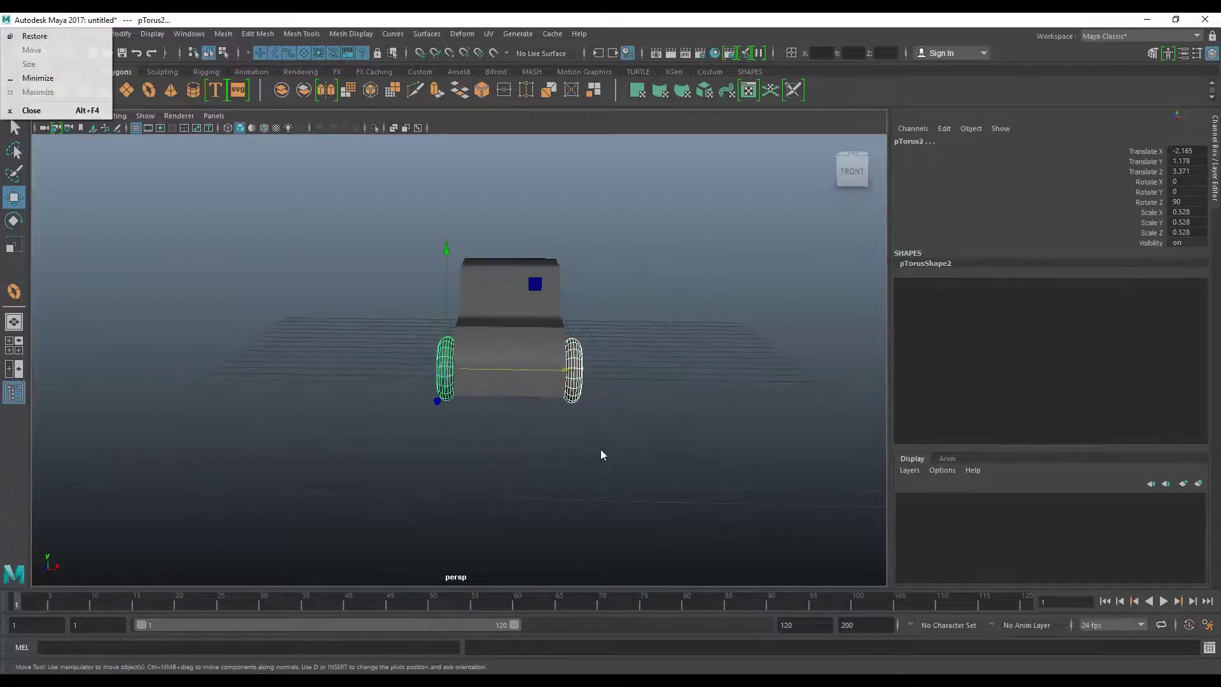
# - Duplicate the wheel pair and move the copies to the rear at Z -2.931
pyautogui.keyDown('alt'); pyautogui.moveTo(588, 424); pyautogui.dragTo(415, 417); pyautogui.keyUp('alt')
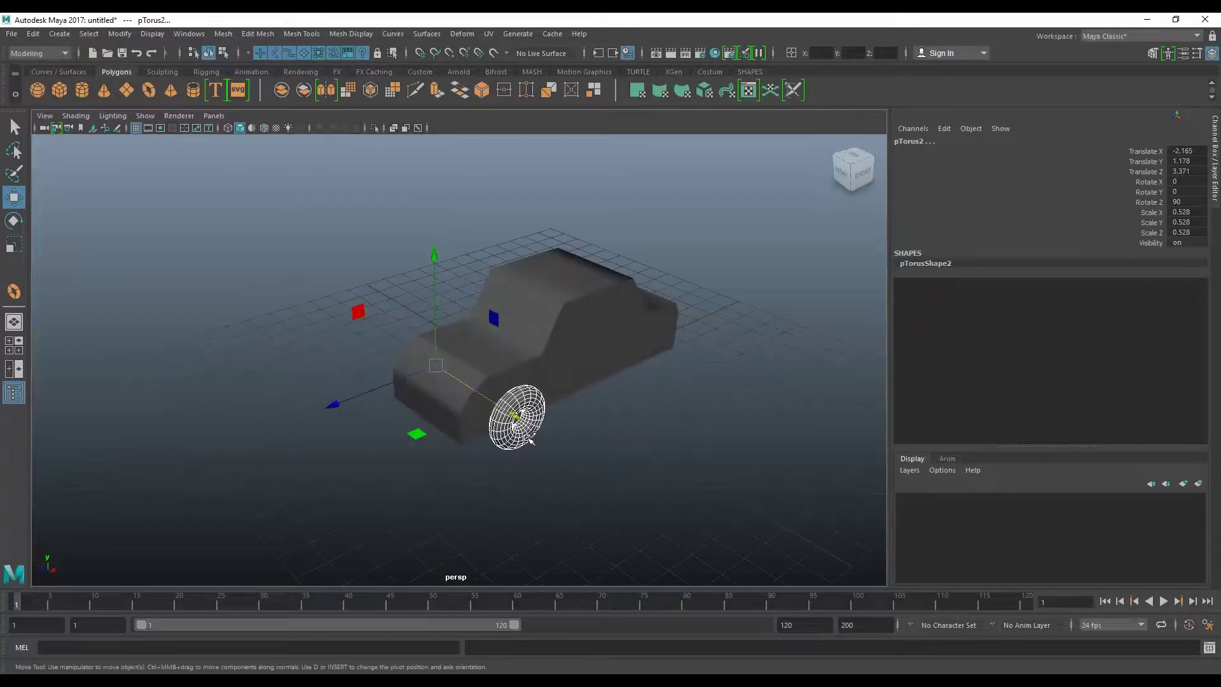
pyautogui.hotkey('ctrl', 'd')
pyautogui.moveTo(333, 403); pyautogui.dragTo(486, 351)
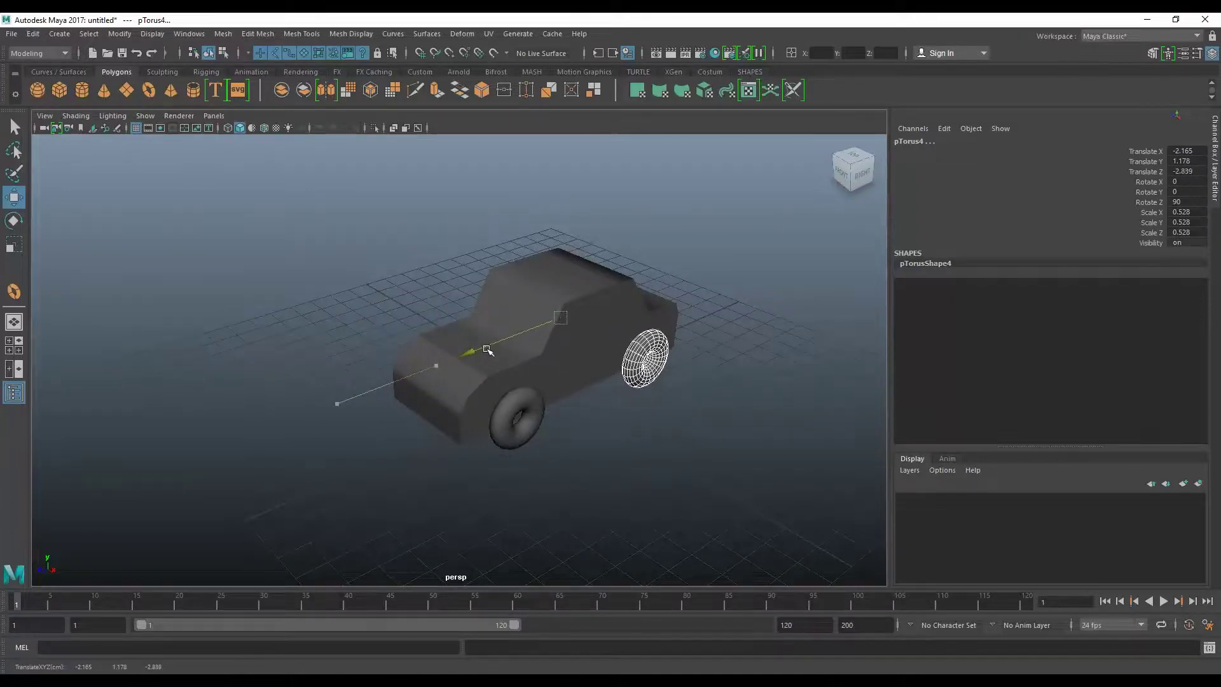
pyautogui.moveTo(656, 491)
pyautogui.keyDown('alt'); pyautogui.mouseDown()
pyautogui.moveTo(655, 458)
pyautogui.moveTo(540, 414)
pyautogui.moveTo(542, 455)
pyautogui.moveTo(679, 452)
pyautogui.moveTo(564, 460)
pyautogui.moveTo(525, 477)
pyautogui.moveTo(542, 471)
pyautogui.moveTo(477, 445)
pyautogui.moveTo(510, 468)
pyautogui.moveTo(659, 474)
pyautogui.mouseUp(); pyautogui.keyUp('alt')
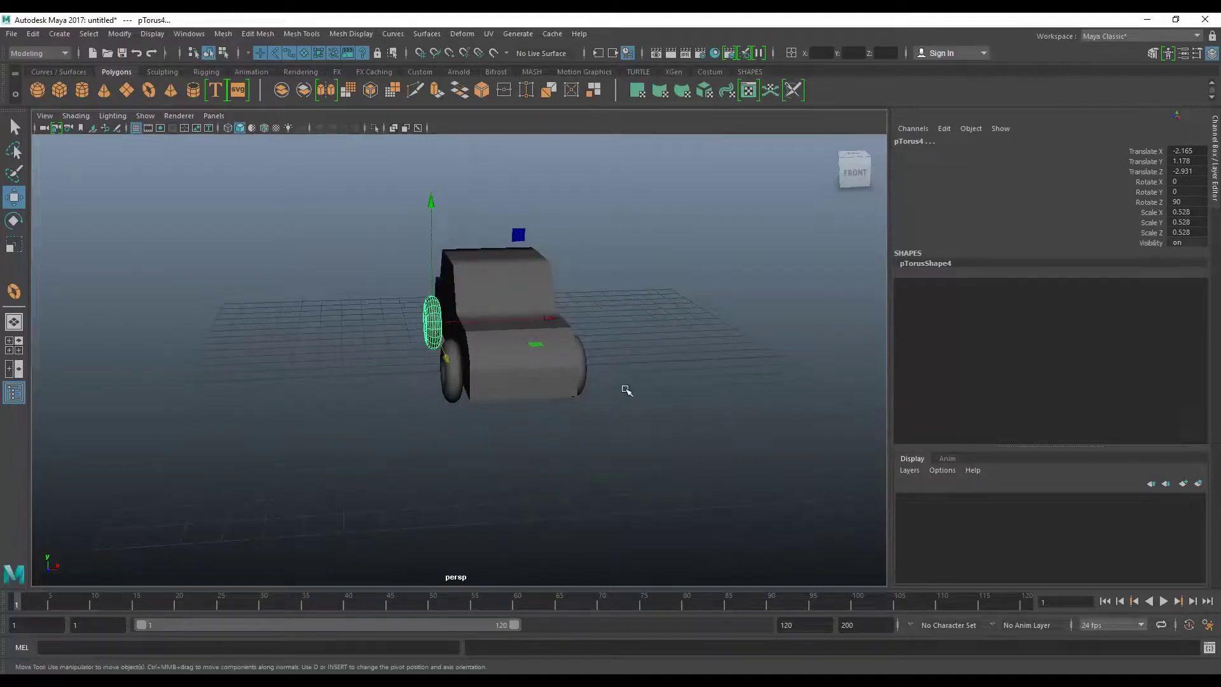
# - Combine the car body and four wheels into one mesh, pCube2
pyautogui.click(284, 96)
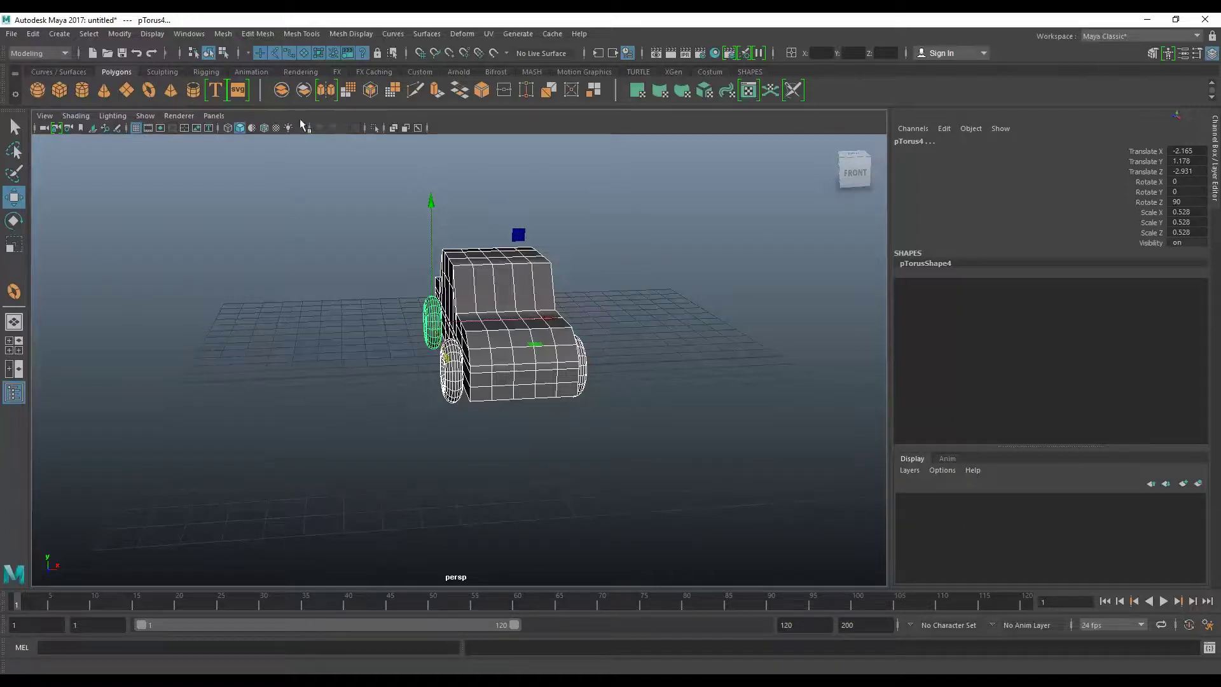
pyautogui.click(654, 335)
pyautogui.moveTo(654, 335)
pyautogui.keyDown('alt'); pyautogui.mouseDown()
pyautogui.moveTo(543, 388)
pyautogui.moveTo(531, 351)
pyautogui.mouseUp(); pyautogui.keyUp('alt')
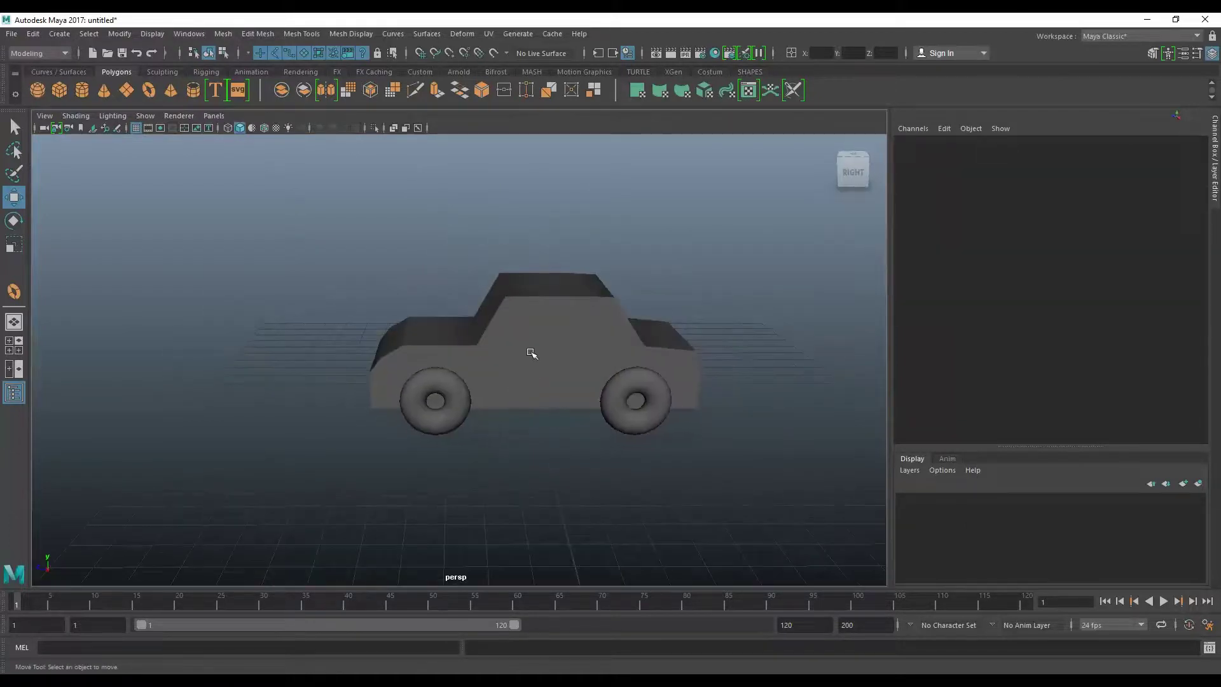
pyautogui.click(576, 384)
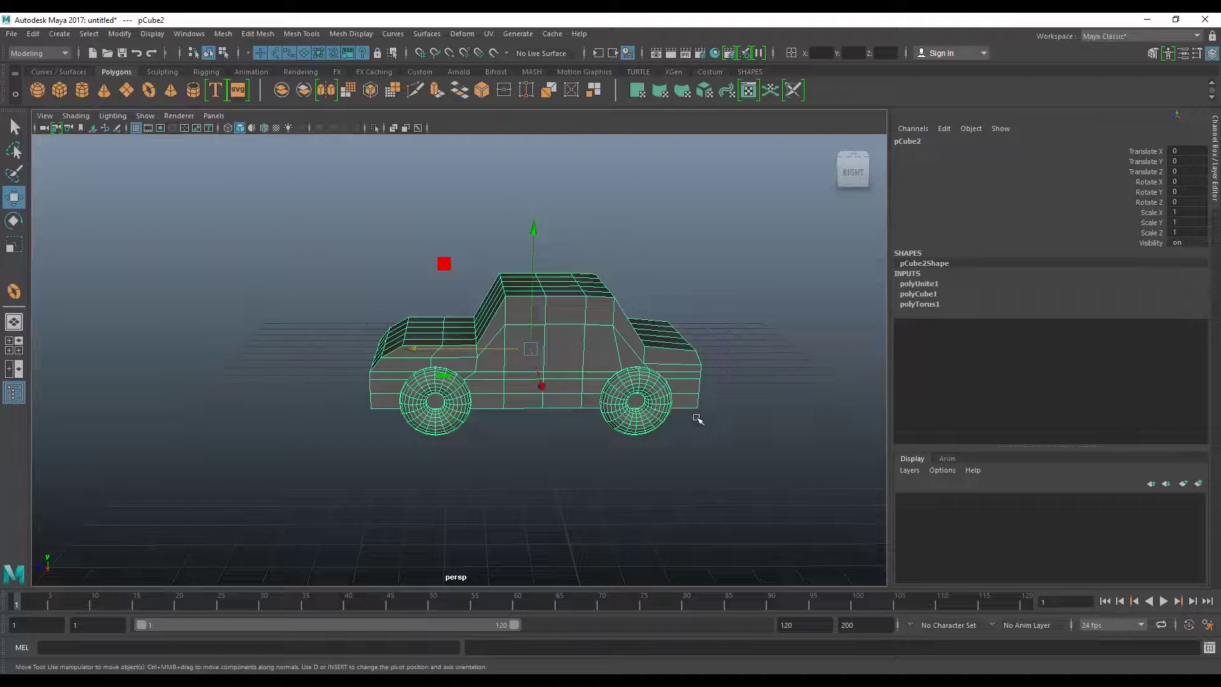
pyautogui.moveTo(423, 347)
pyautogui.mouseDown()
pyautogui.moveTo(644, 352)
pyautogui.moveTo(389, 386)
pyautogui.moveTo(610, 366)
pyautogui.mouseUp()
# - Reset the mesh's Translate Z and rotations to 0, then move it to Z 14.318
pyautogui.press('e')
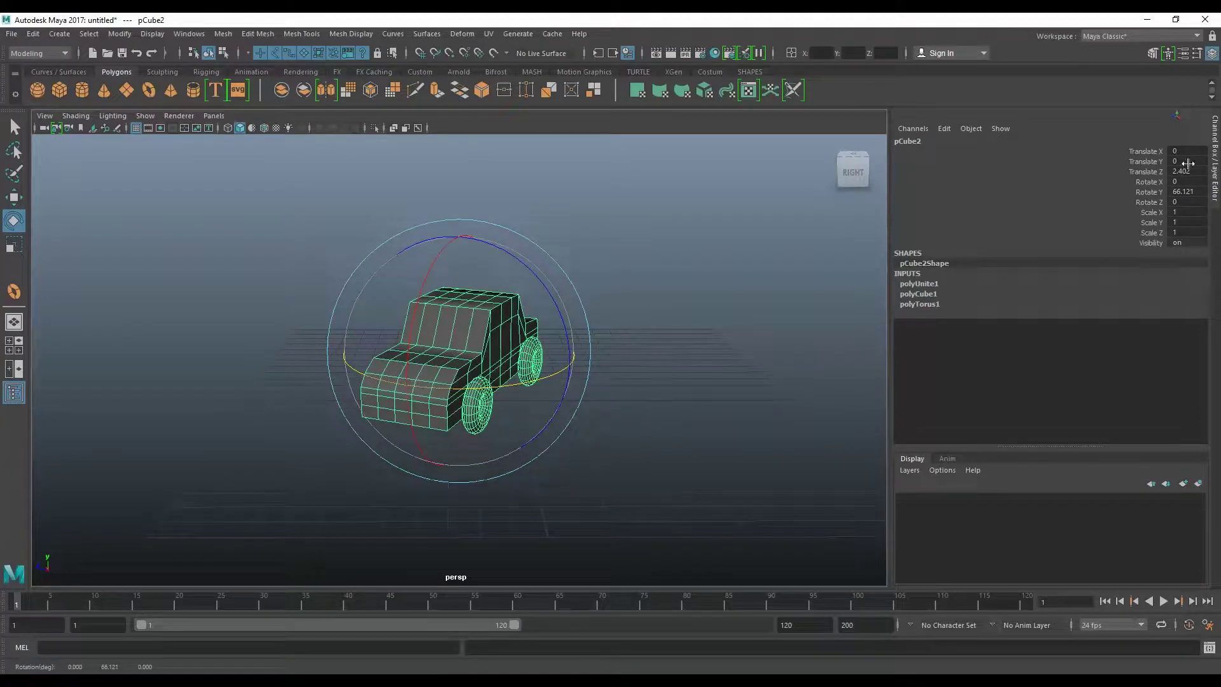
pyautogui.moveTo(1187, 171); pyautogui.dragTo(1194, 191)
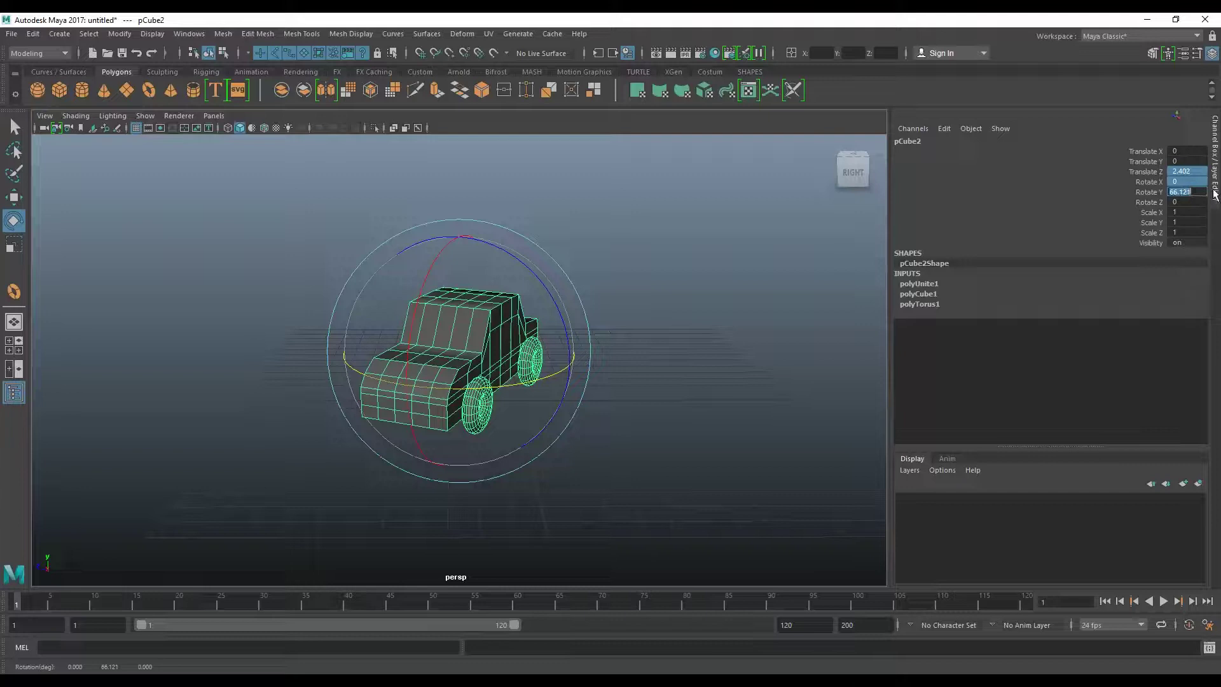
pyautogui.write('0')
pyautogui.press('Return')
pyautogui.keyDown('alt'); pyautogui.moveTo(718, 410); pyautogui.dragTo(707, 403); pyautogui.keyUp('alt')
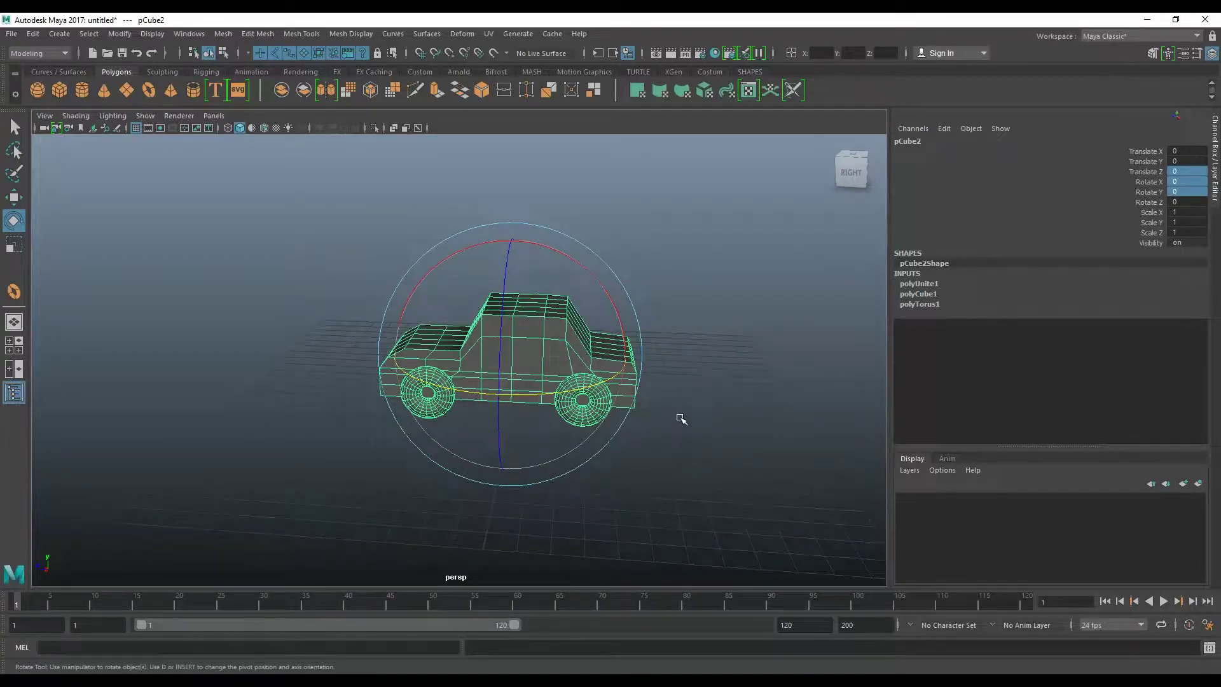
pyautogui.press('w')
pyautogui.moveTo(439, 355); pyautogui.dragTo(67, 349)
pyautogui.keyDown('alt'); pyautogui.moveTo(102, 342); pyautogui.dragTo(384, 286, button='middle'); pyautogui.keyUp('alt')
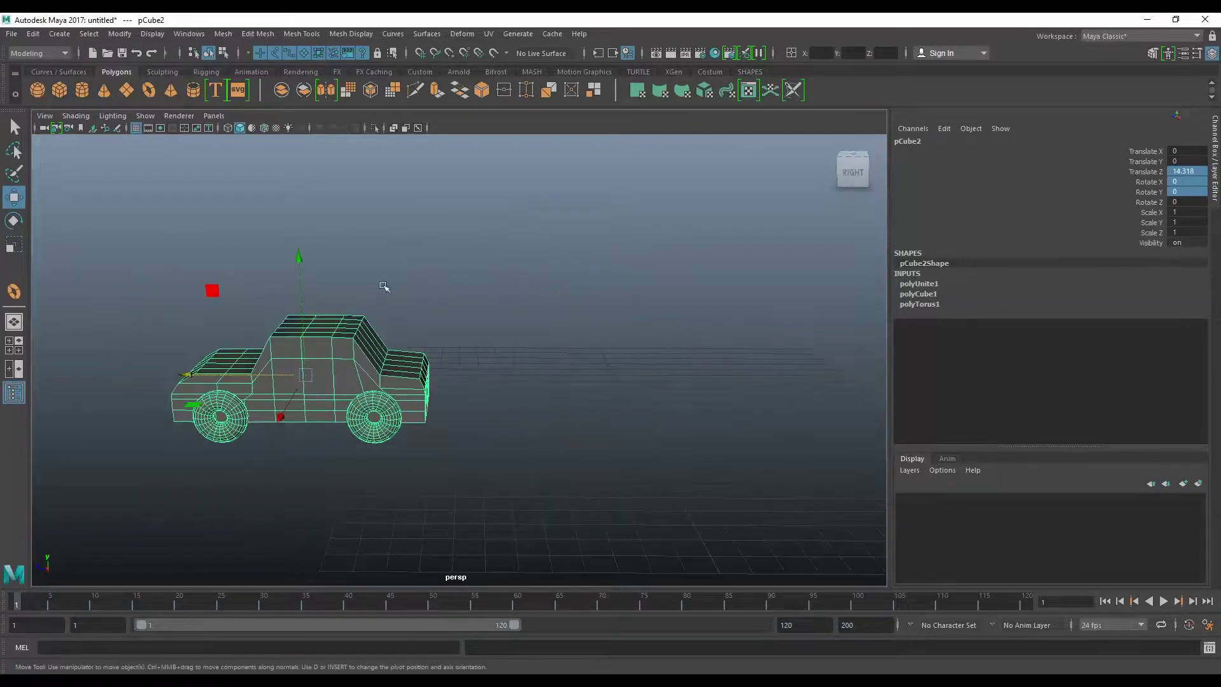
# - Separate the combined car mesh back into its individual body and wheel pieces
pyautogui.click(305, 94)
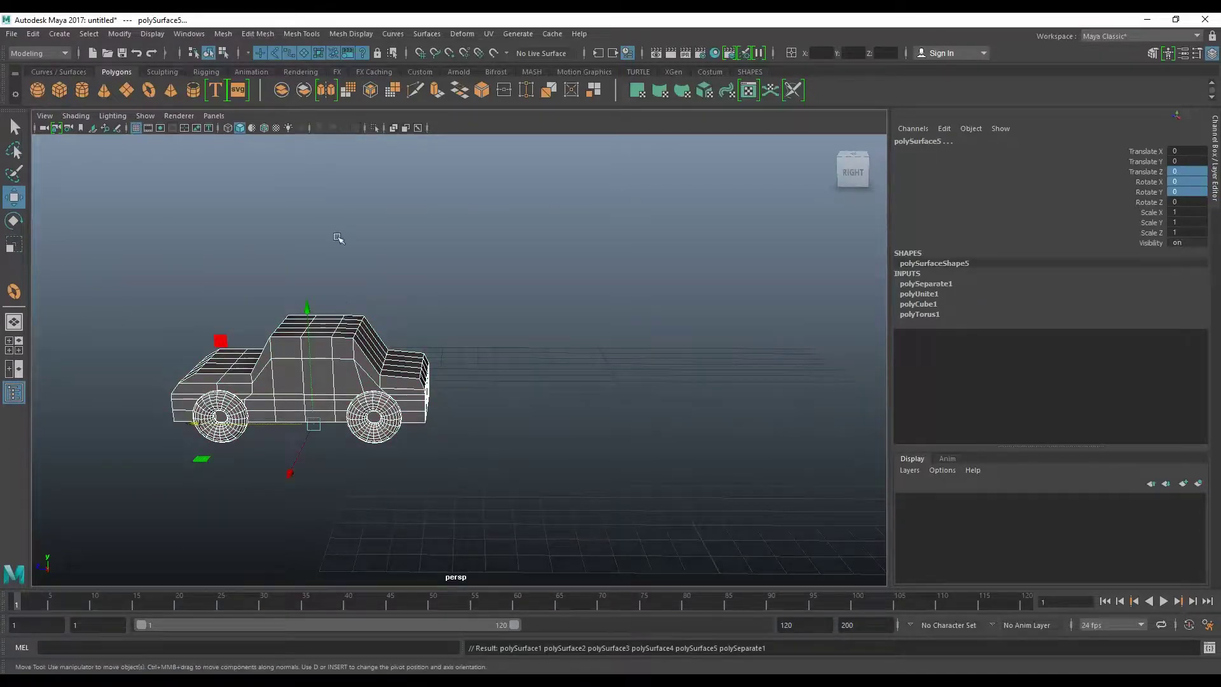
pyautogui.keyDown('alt'); pyautogui.moveTo(320, 458); pyautogui.dragTo(558, 448); pyautogui.keyUp('alt')
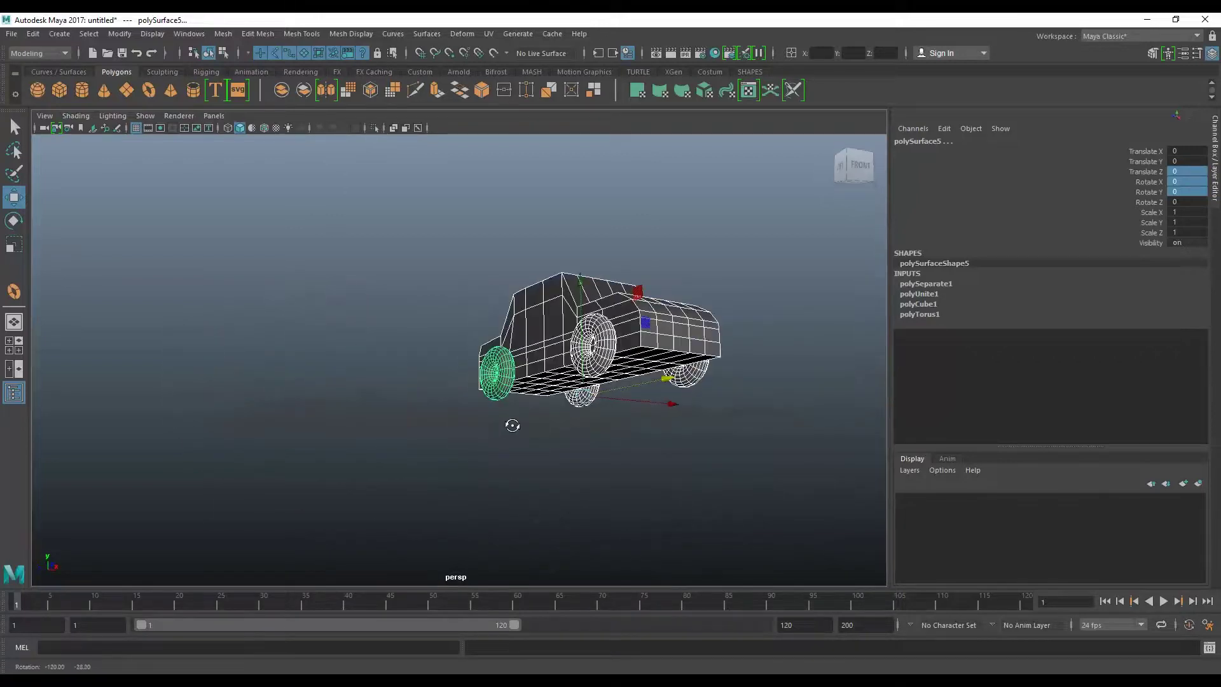
pyautogui.keyDown('alt'); pyautogui.moveTo(559, 447); pyautogui.dragTo(332, 450); pyautogui.keyUp('alt')
pyautogui.keyDown('alt'); pyautogui.moveTo(332, 451); pyautogui.dragTo(417, 457, button='middle'); pyautogui.keyUp('alt')
pyautogui.scroll(5, 417, 457)
pyautogui.scroll(-2, 451, 472)
pyautogui.scroll(-2, 485, 499)
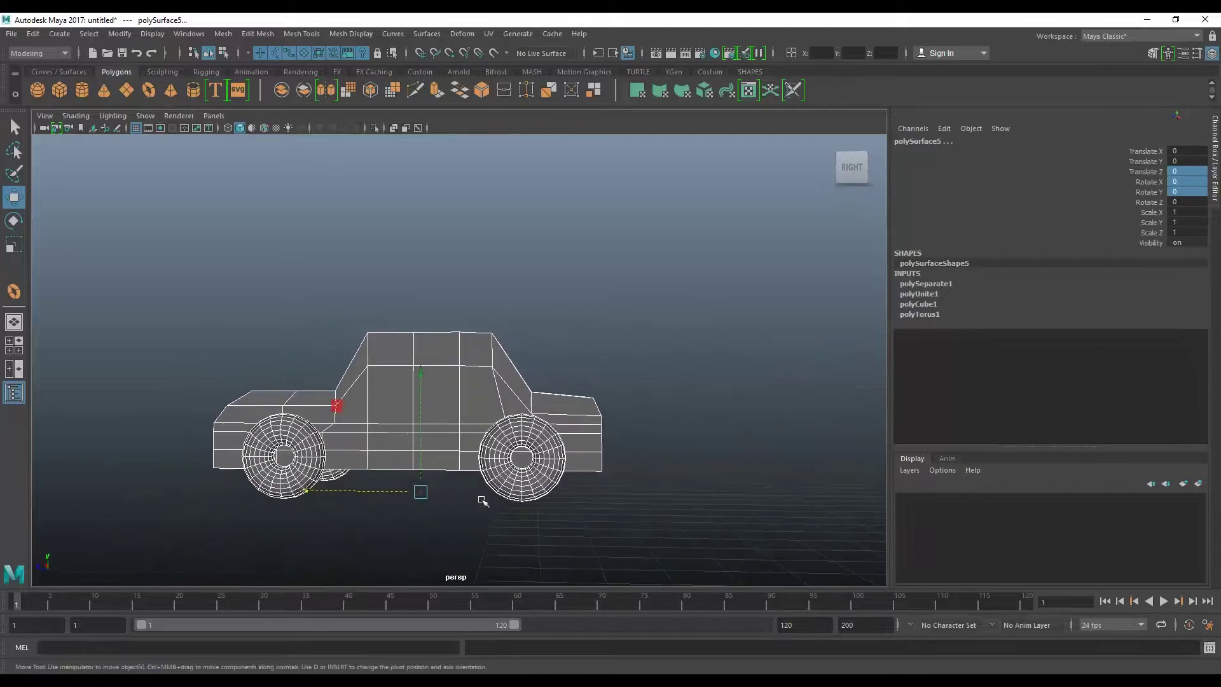
# - Pick the rear wheel, body, front wheel and other wheels to check each is separate
pyautogui.click(525, 505)
pyautogui.click(569, 443)
pyautogui.click(302, 454)
pyautogui.moveTo(633, 523)
pyautogui.keyDown('alt'); pyautogui.mouseDown()
pyautogui.moveTo(486, 512)
pyautogui.moveTo(437, 459)
pyautogui.moveTo(498, 530)
pyautogui.moveTo(608, 518)
pyautogui.moveTo(463, 507)
pyautogui.moveTo(496, 502)
pyautogui.moveTo(469, 489)
pyautogui.mouseUp(); pyautogui.keyUp('alt')
pyautogui.click(445, 452)
pyautogui.click(472, 415)
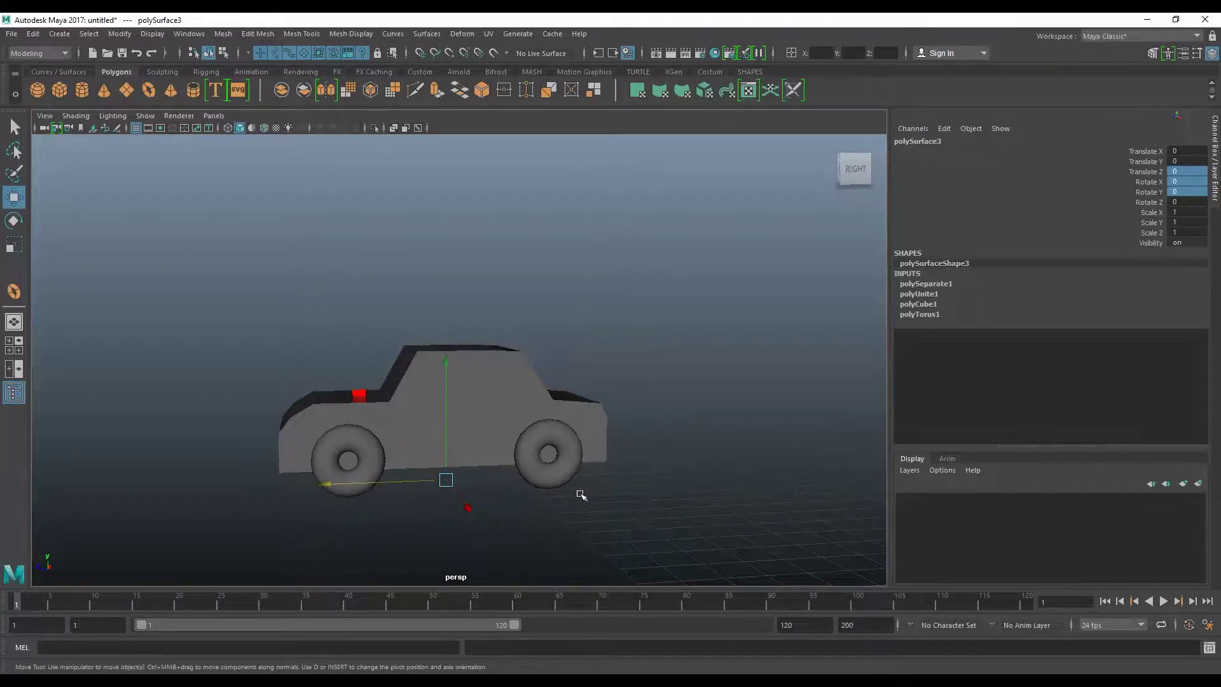
pyautogui.scroll(-1, 537, 499)
pyautogui.scroll(-1, 536, 490)
pyautogui.scroll(-1, 531, 479)
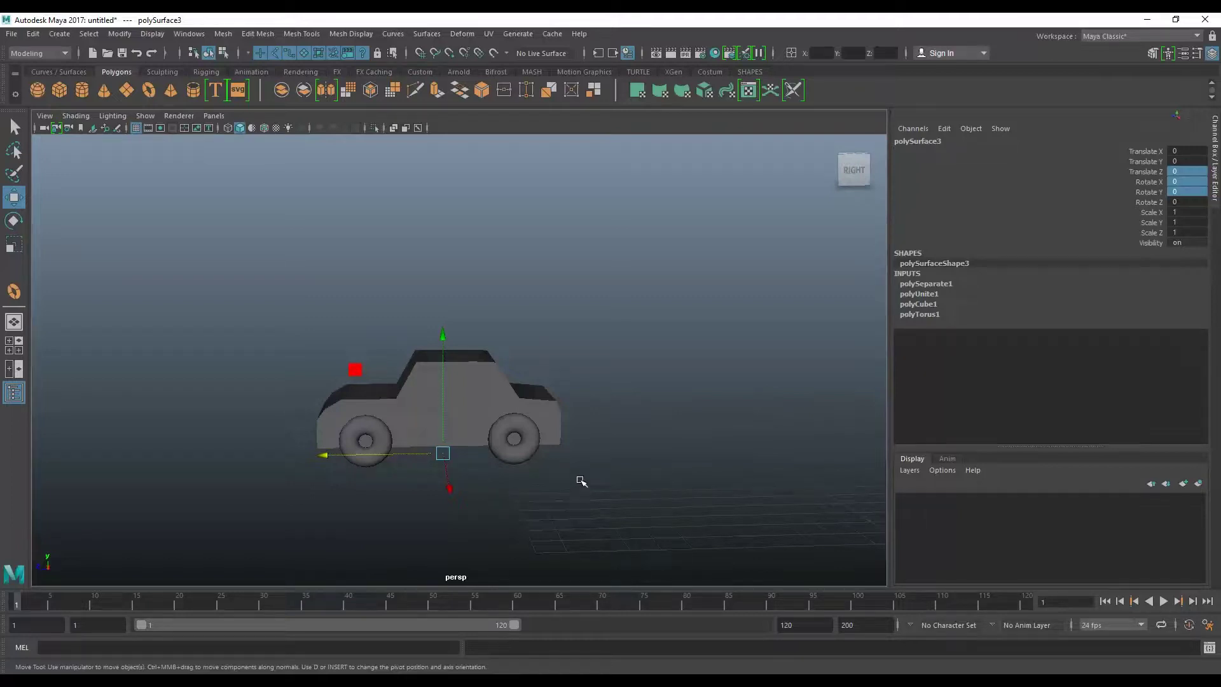
# - Select every car part and centre their pivots with Modify > Center Pivot
pyautogui.moveTo(580, 480); pyautogui.dragTo(346, 367)
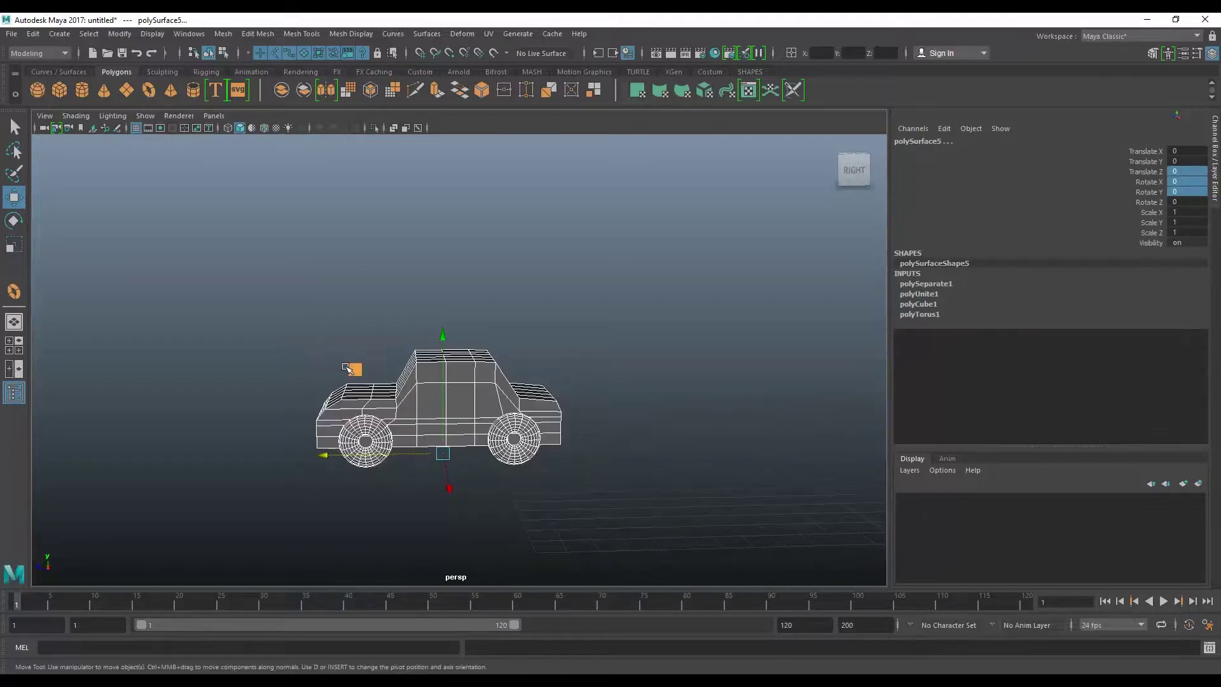
pyautogui.moveTo(259, 428)
pyautogui.keyDown('alt'); pyautogui.mouseDown()
pyautogui.moveTo(373, 428)
pyautogui.moveTo(312, 298)
pyautogui.mouseUp(); pyautogui.keyUp('alt')
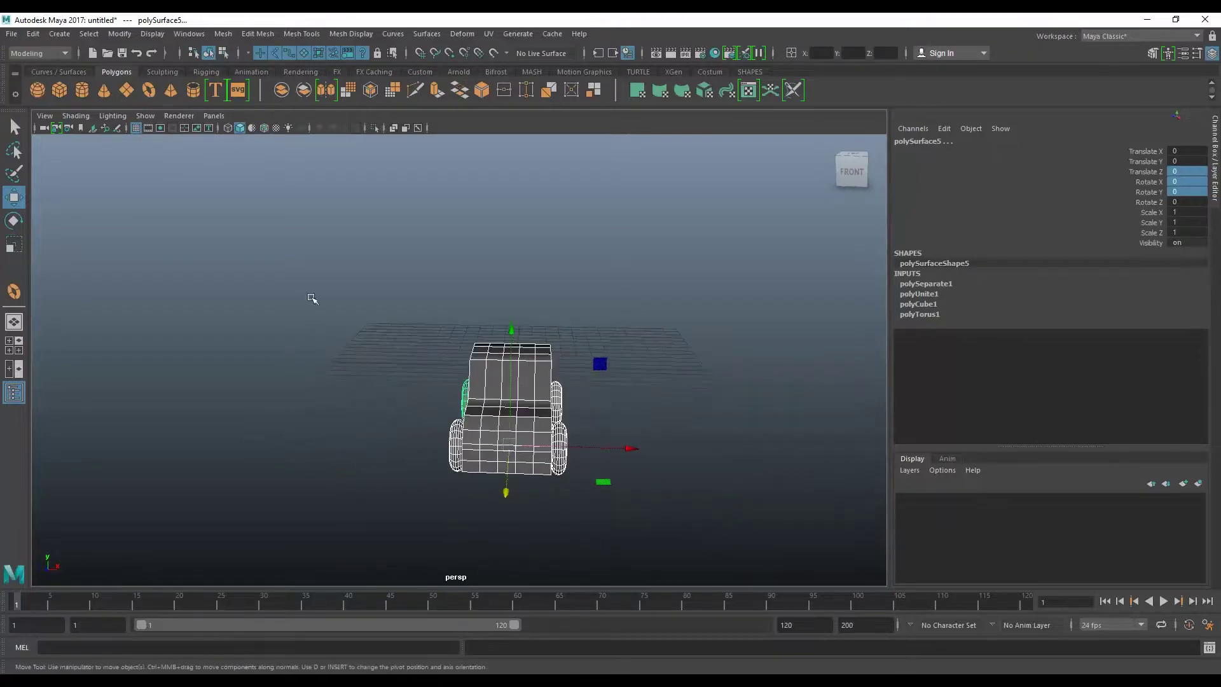
pyautogui.click(120, 33)
pyautogui.moveTo(164, 103)
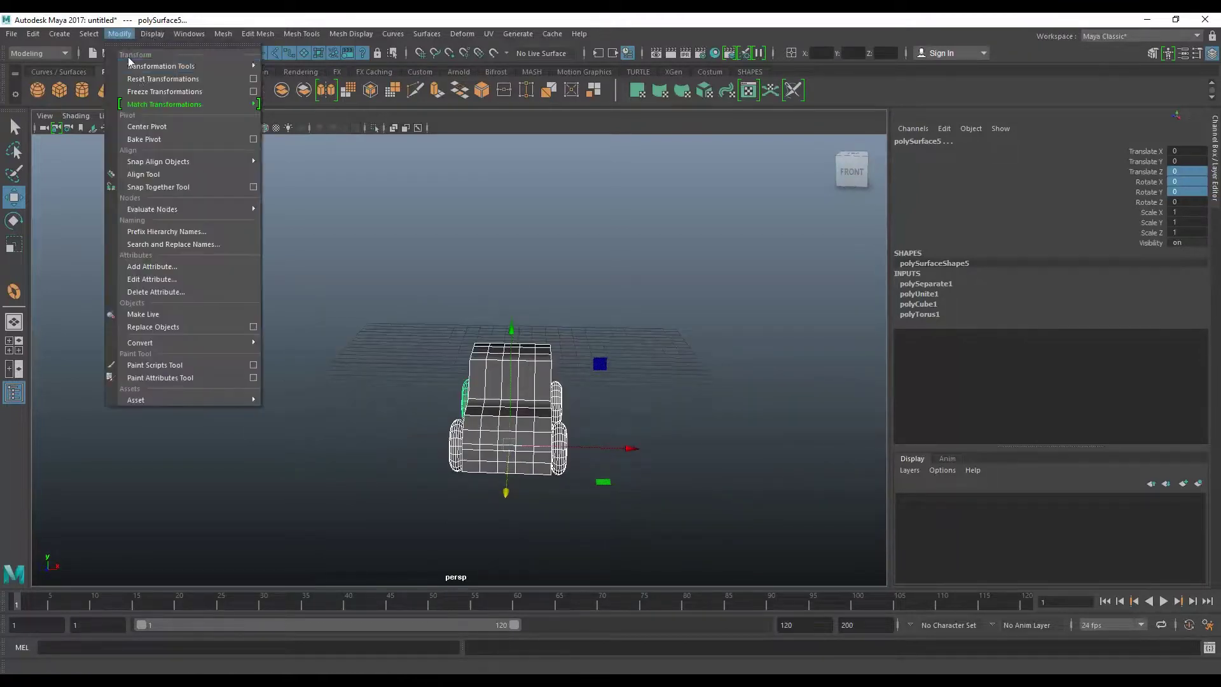
pyautogui.click(156, 127)
# - Reselect the car body together with the front and rear wheels
pyautogui.click(629, 443)
pyautogui.keyDown('alt'); pyautogui.moveTo(629, 443); pyautogui.dragTo(439, 467); pyautogui.keyUp('alt')
pyautogui.click(560, 421)
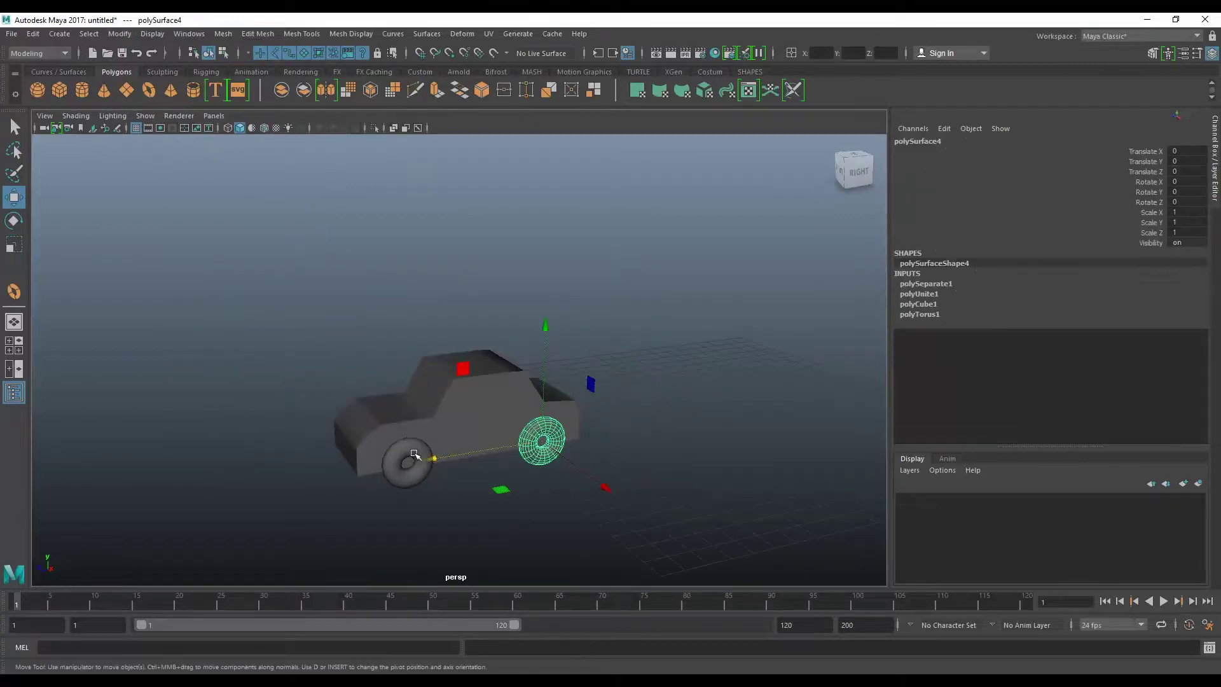
pyautogui.click(427, 469)
pyautogui.click(466, 416)
pyautogui.moveTo(283, 436)
pyautogui.keyDown('alt'); pyautogui.mouseDown()
pyautogui.moveTo(507, 428)
pyautogui.moveTo(291, 426)
pyautogui.mouseUp(); pyautogui.keyUp('alt')
pyautogui.moveTo(588, 472); pyautogui.dragTo(261, 398)
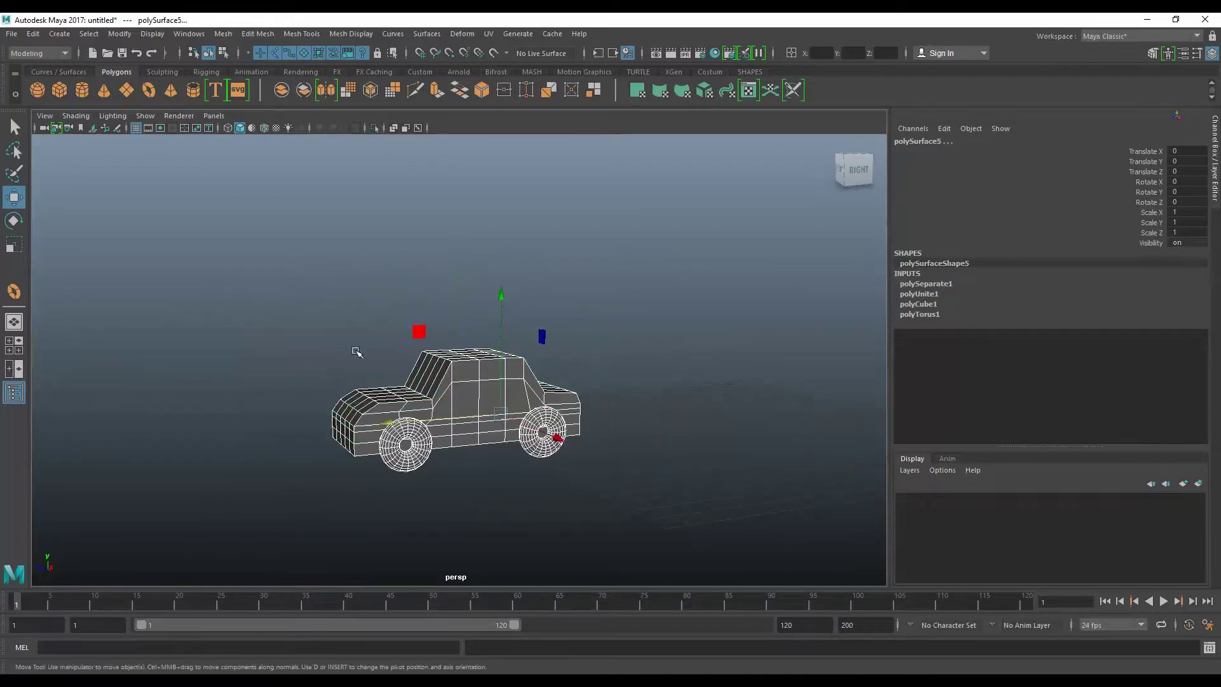
# - Combine the parts into polySurface1, move it to Z -13.383, and view it in three-quarter perspective
pyautogui.click(283, 93)
pyautogui.moveTo(343, 411)
pyautogui.mouseDown()
pyautogui.moveTo(565, 396)
pyautogui.moveTo(491, 414)
pyautogui.moveTo(351, 407)
pyautogui.mouseUp()
pyautogui.moveTo(597, 403)
pyautogui.keyDown('alt'); pyautogui.mouseDown(button='middle')
pyautogui.moveTo(608, 403)
pyautogui.moveTo(377, 403)
pyautogui.mouseUp(button='middle'); pyautogui.keyUp('alt')
pyautogui.moveTo(376, 403)
pyautogui.keyDown('alt'); pyautogui.mouseDown()
pyautogui.moveTo(330, 406)
pyautogui.moveTo(546, 397)
pyautogui.mouseUp(); pyautogui.keyUp('alt')
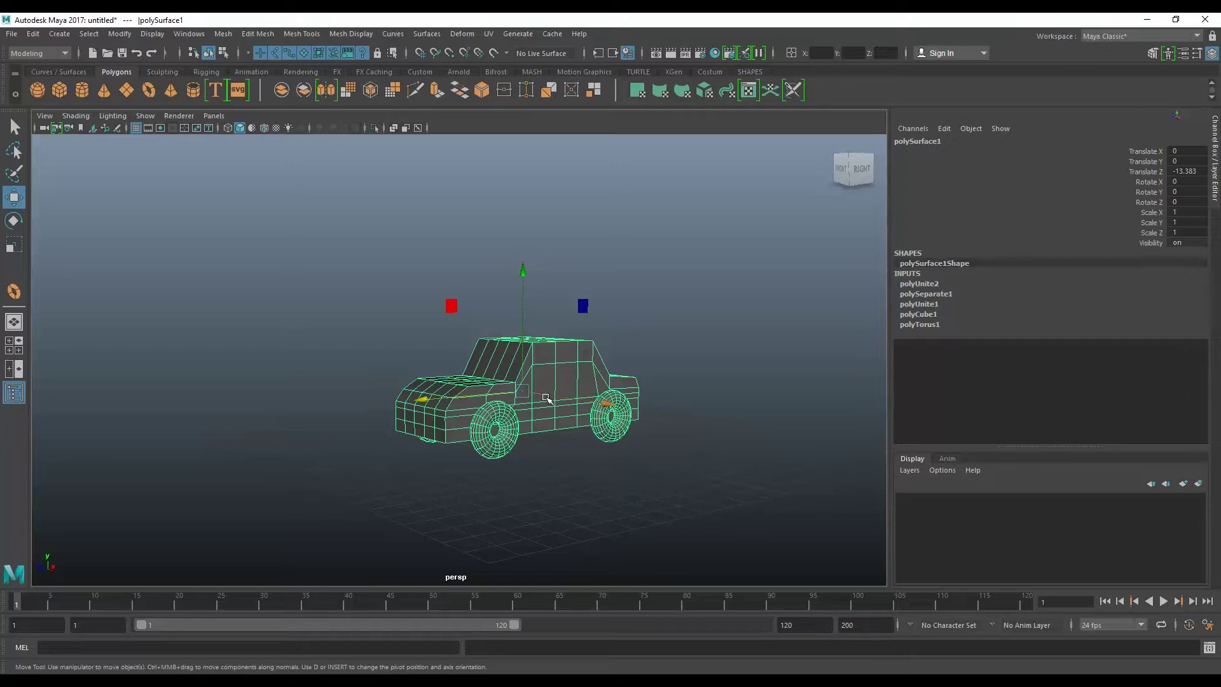
pyautogui.click(1086, 680)
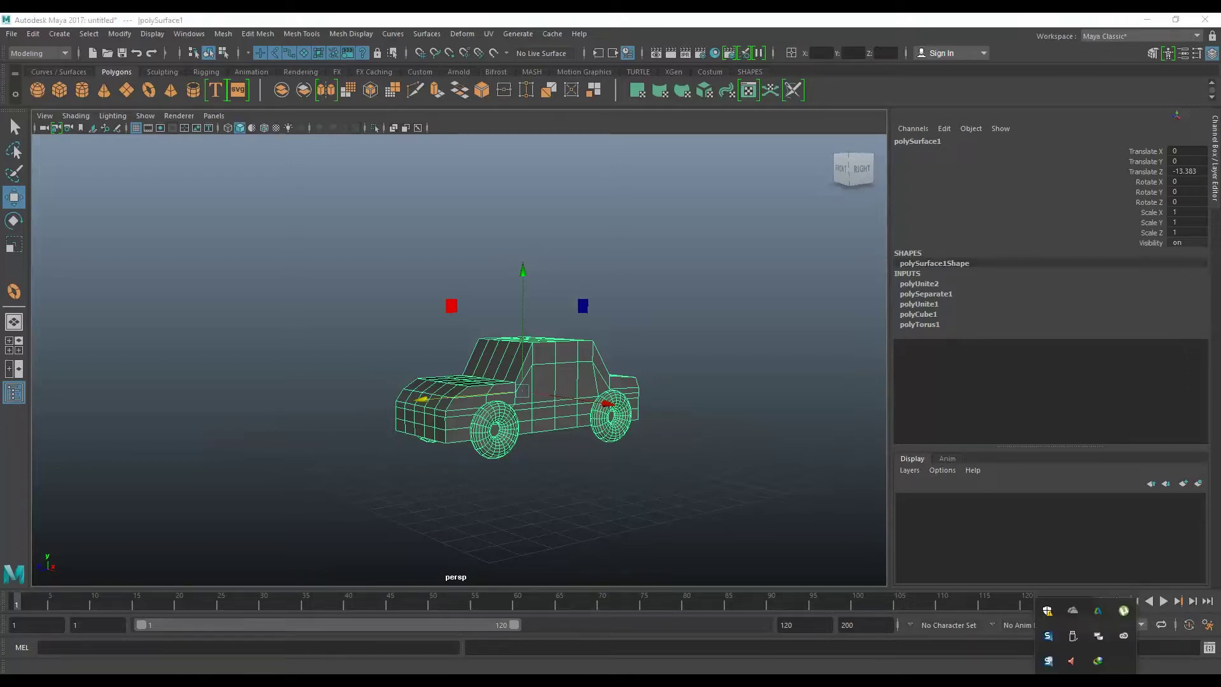